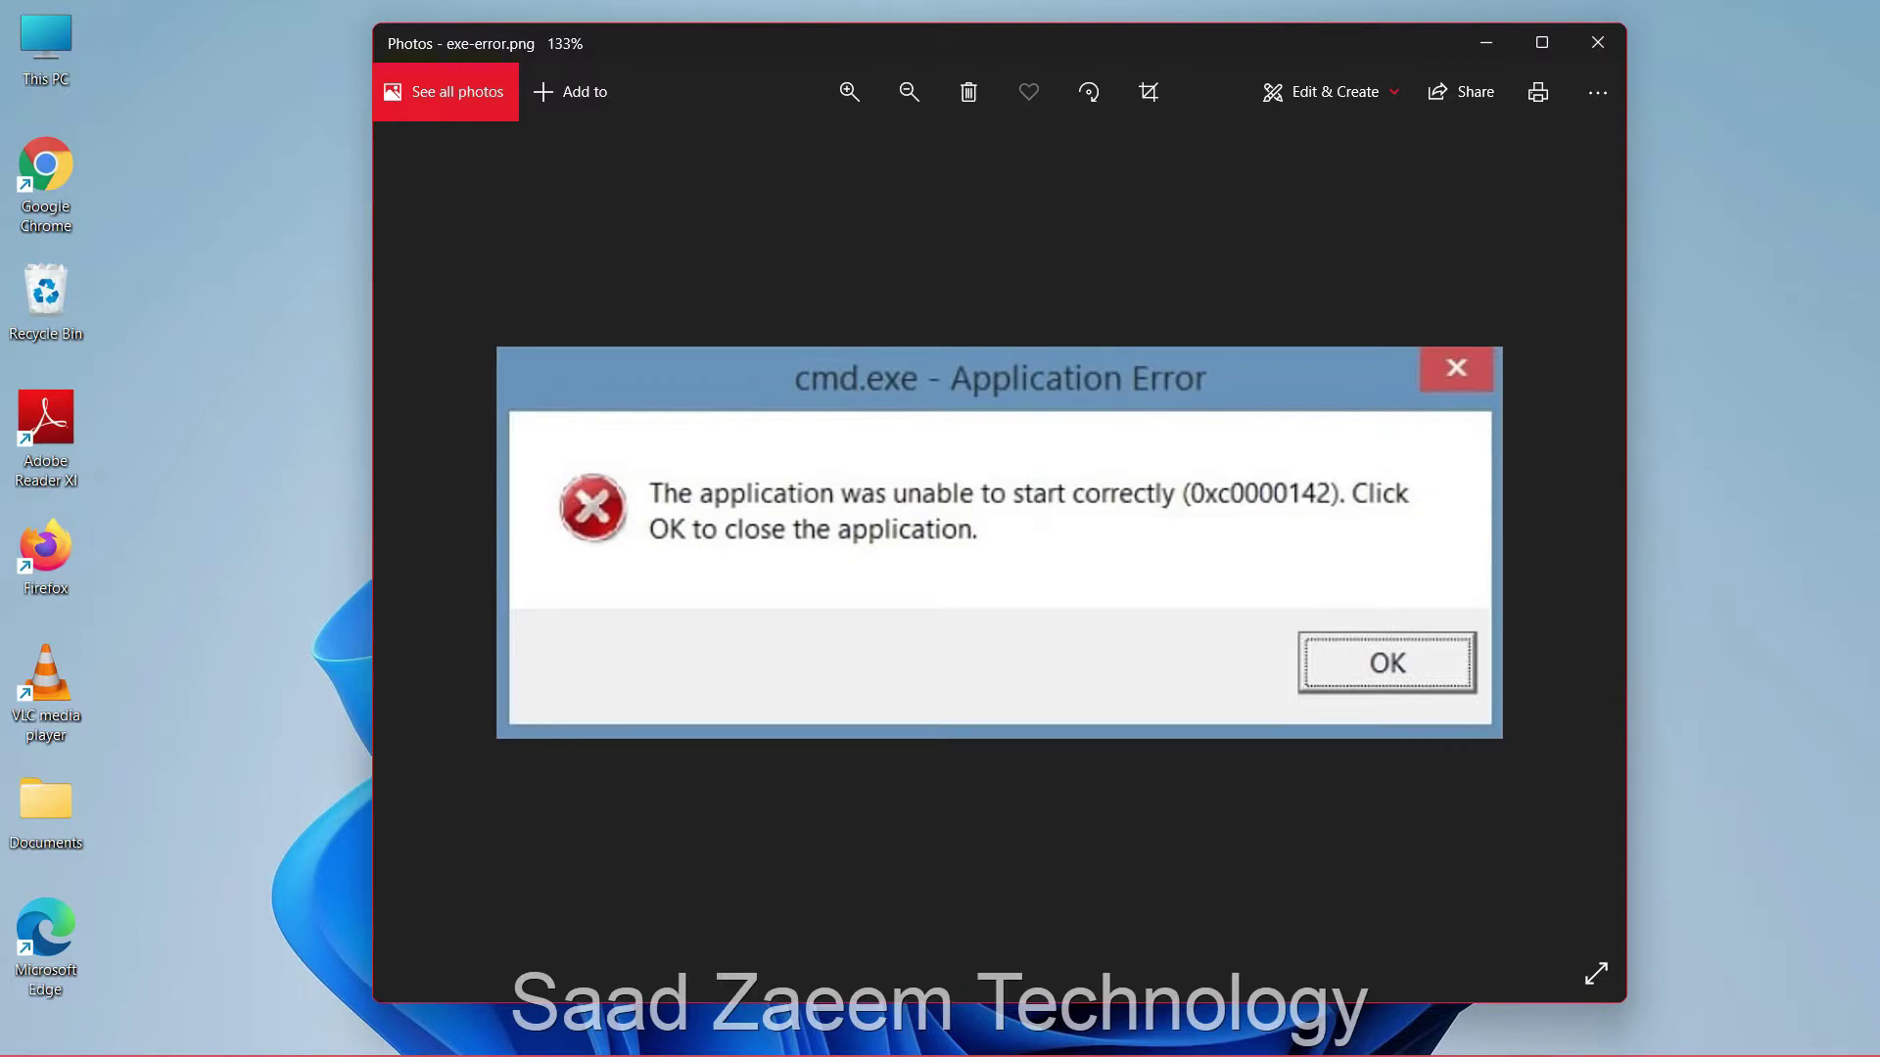
Close the error picture, and open the Windows Temp folder by running "temp" from the Run dialog, granting permanent access to it
key(alt+F4)
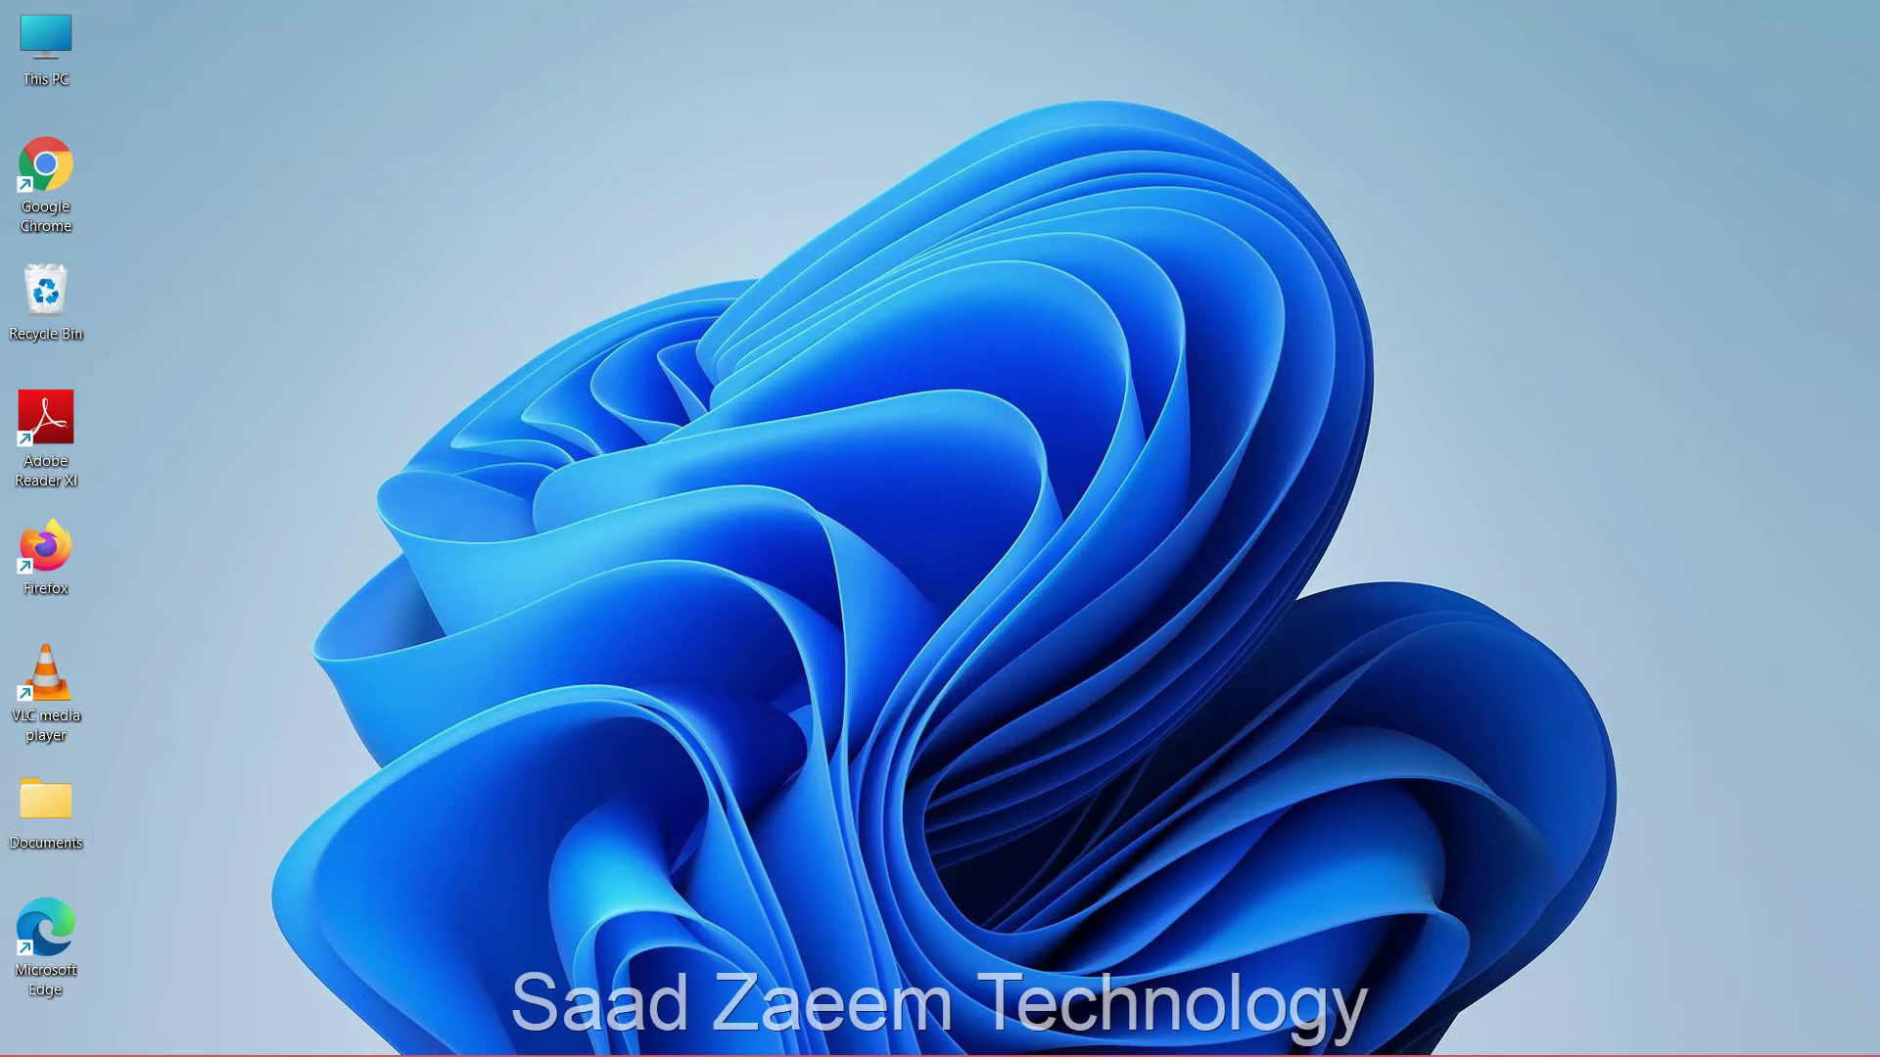
key(super)
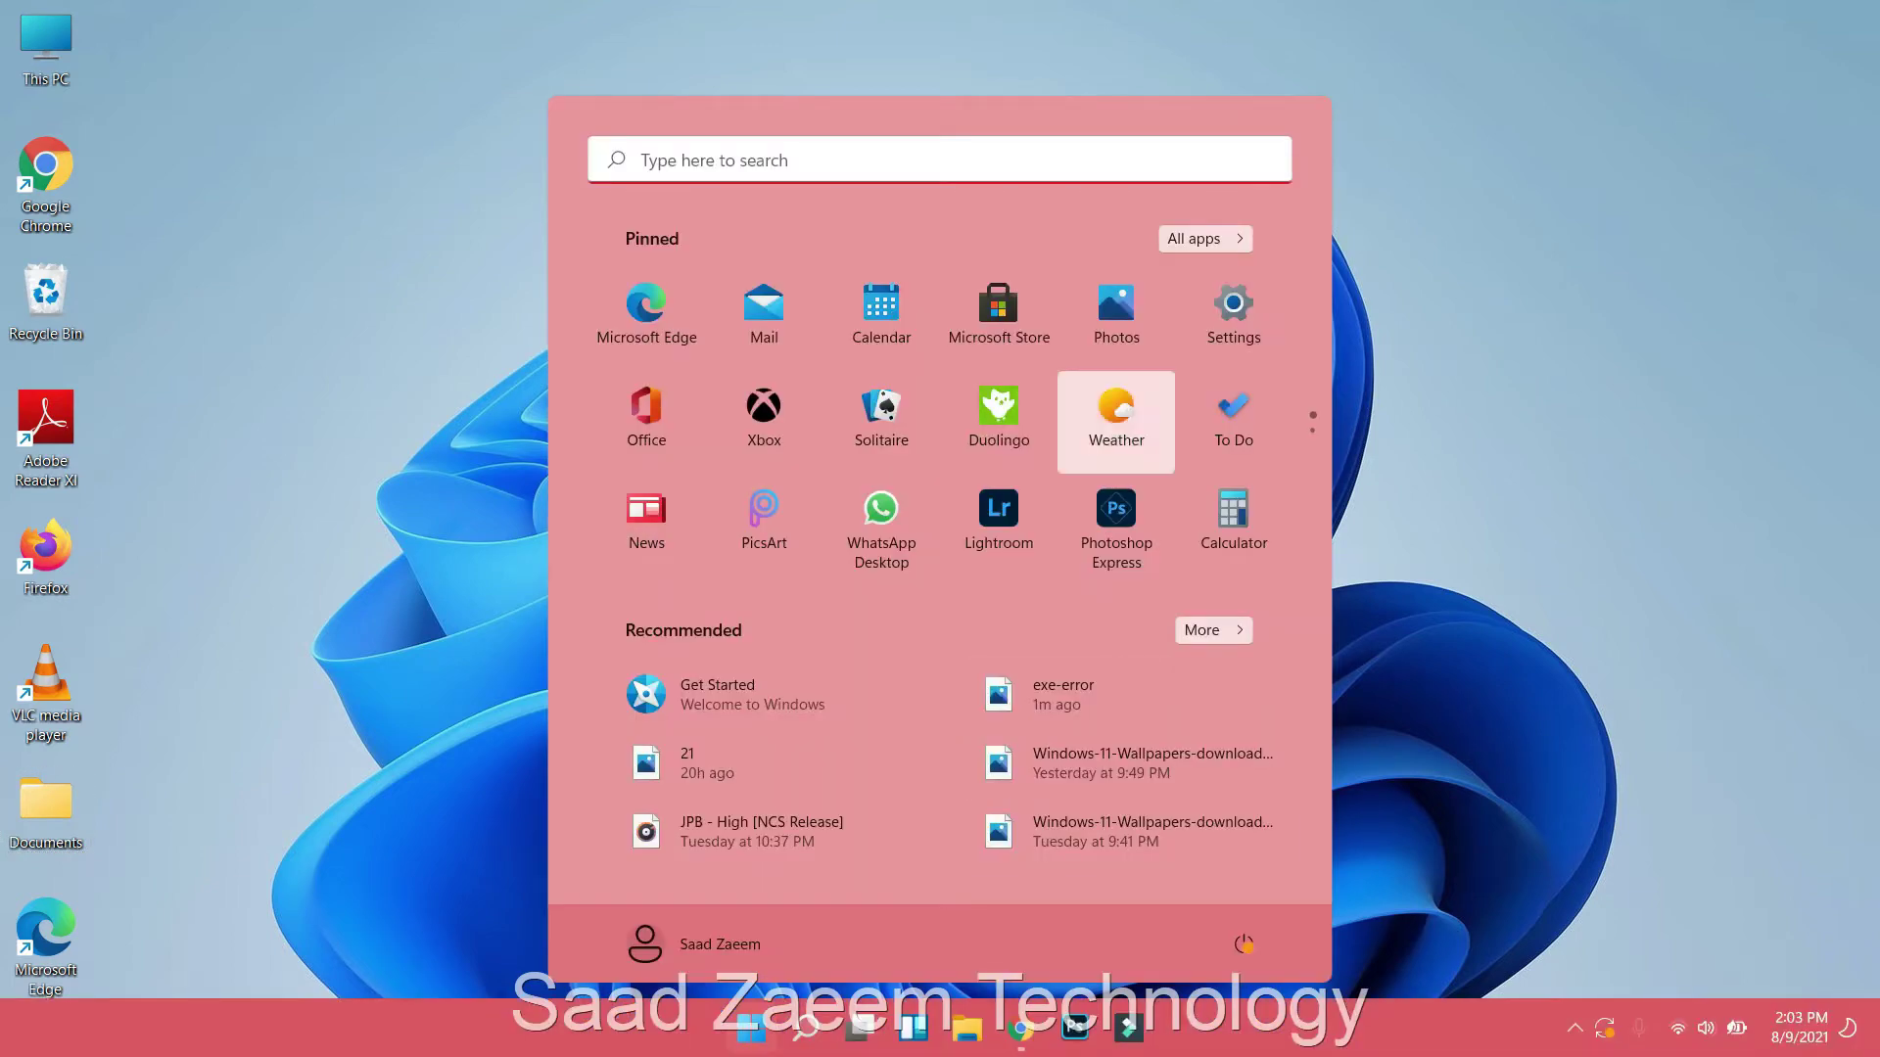
key(super+s)
text(run)
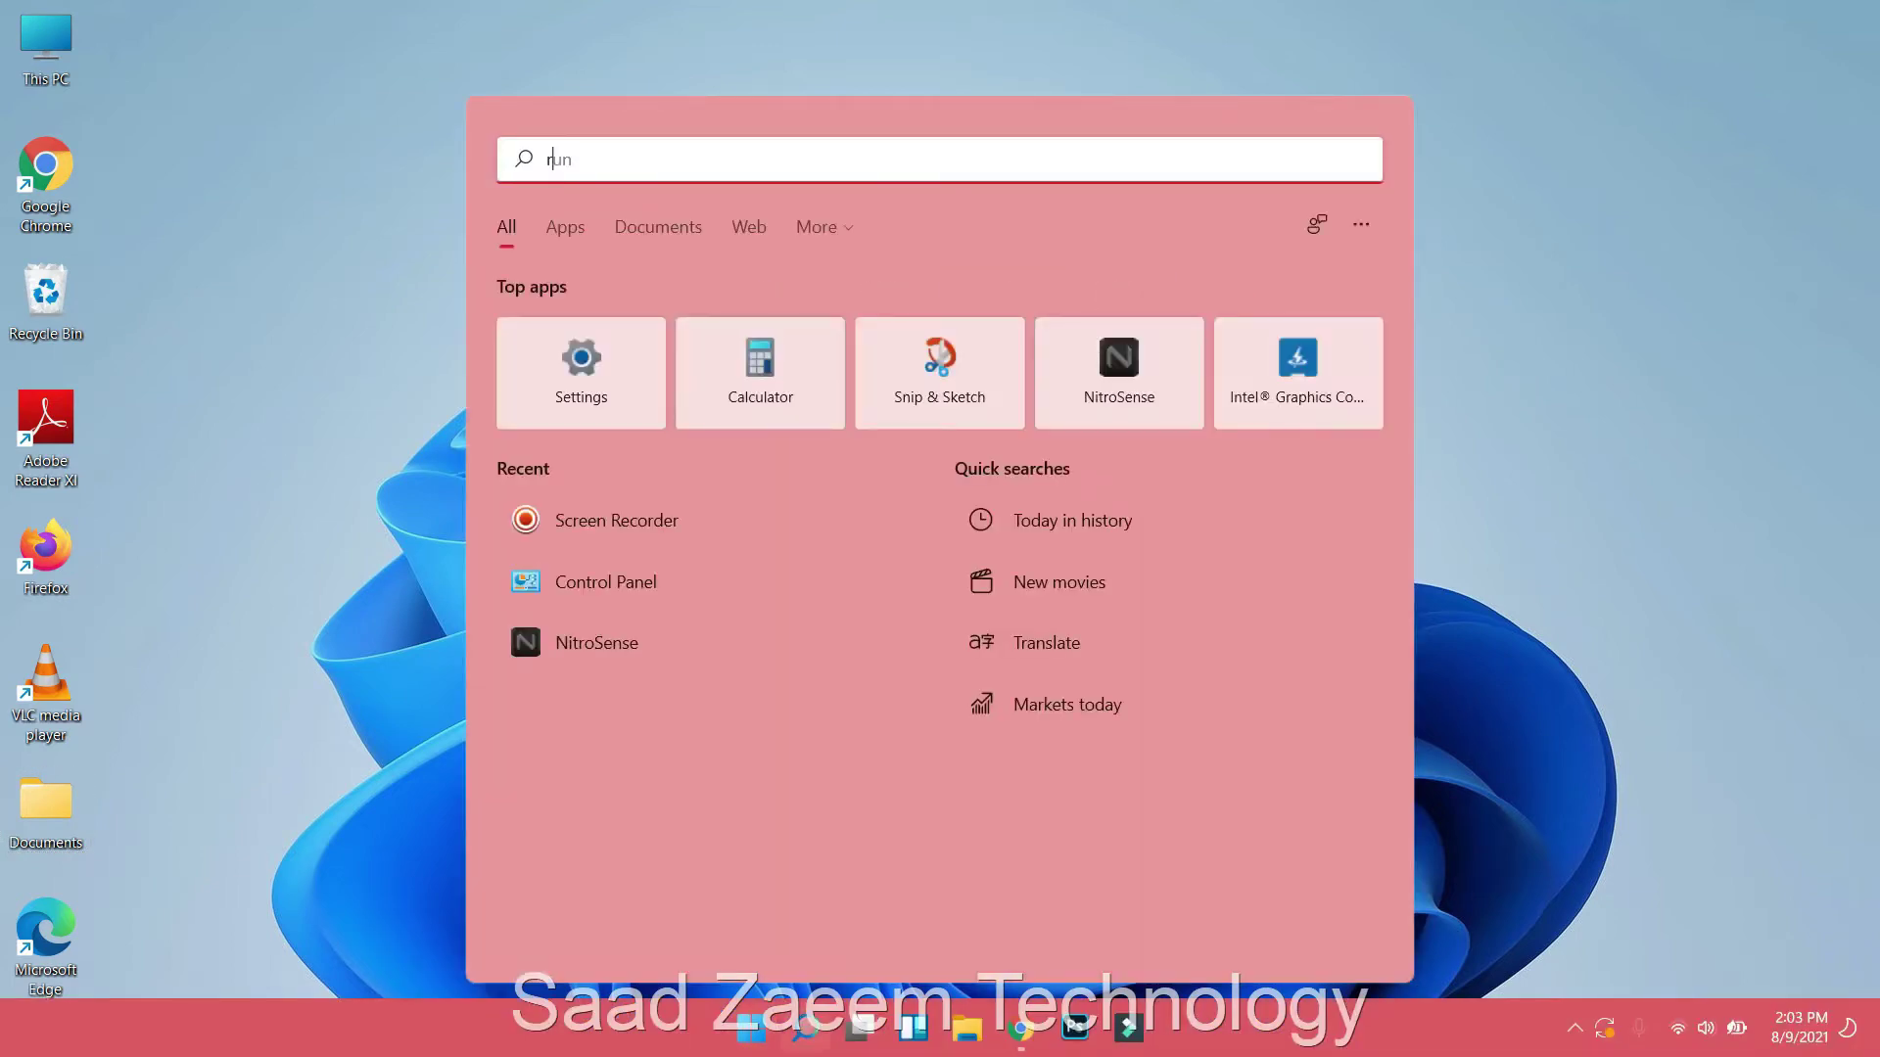
key(Return)
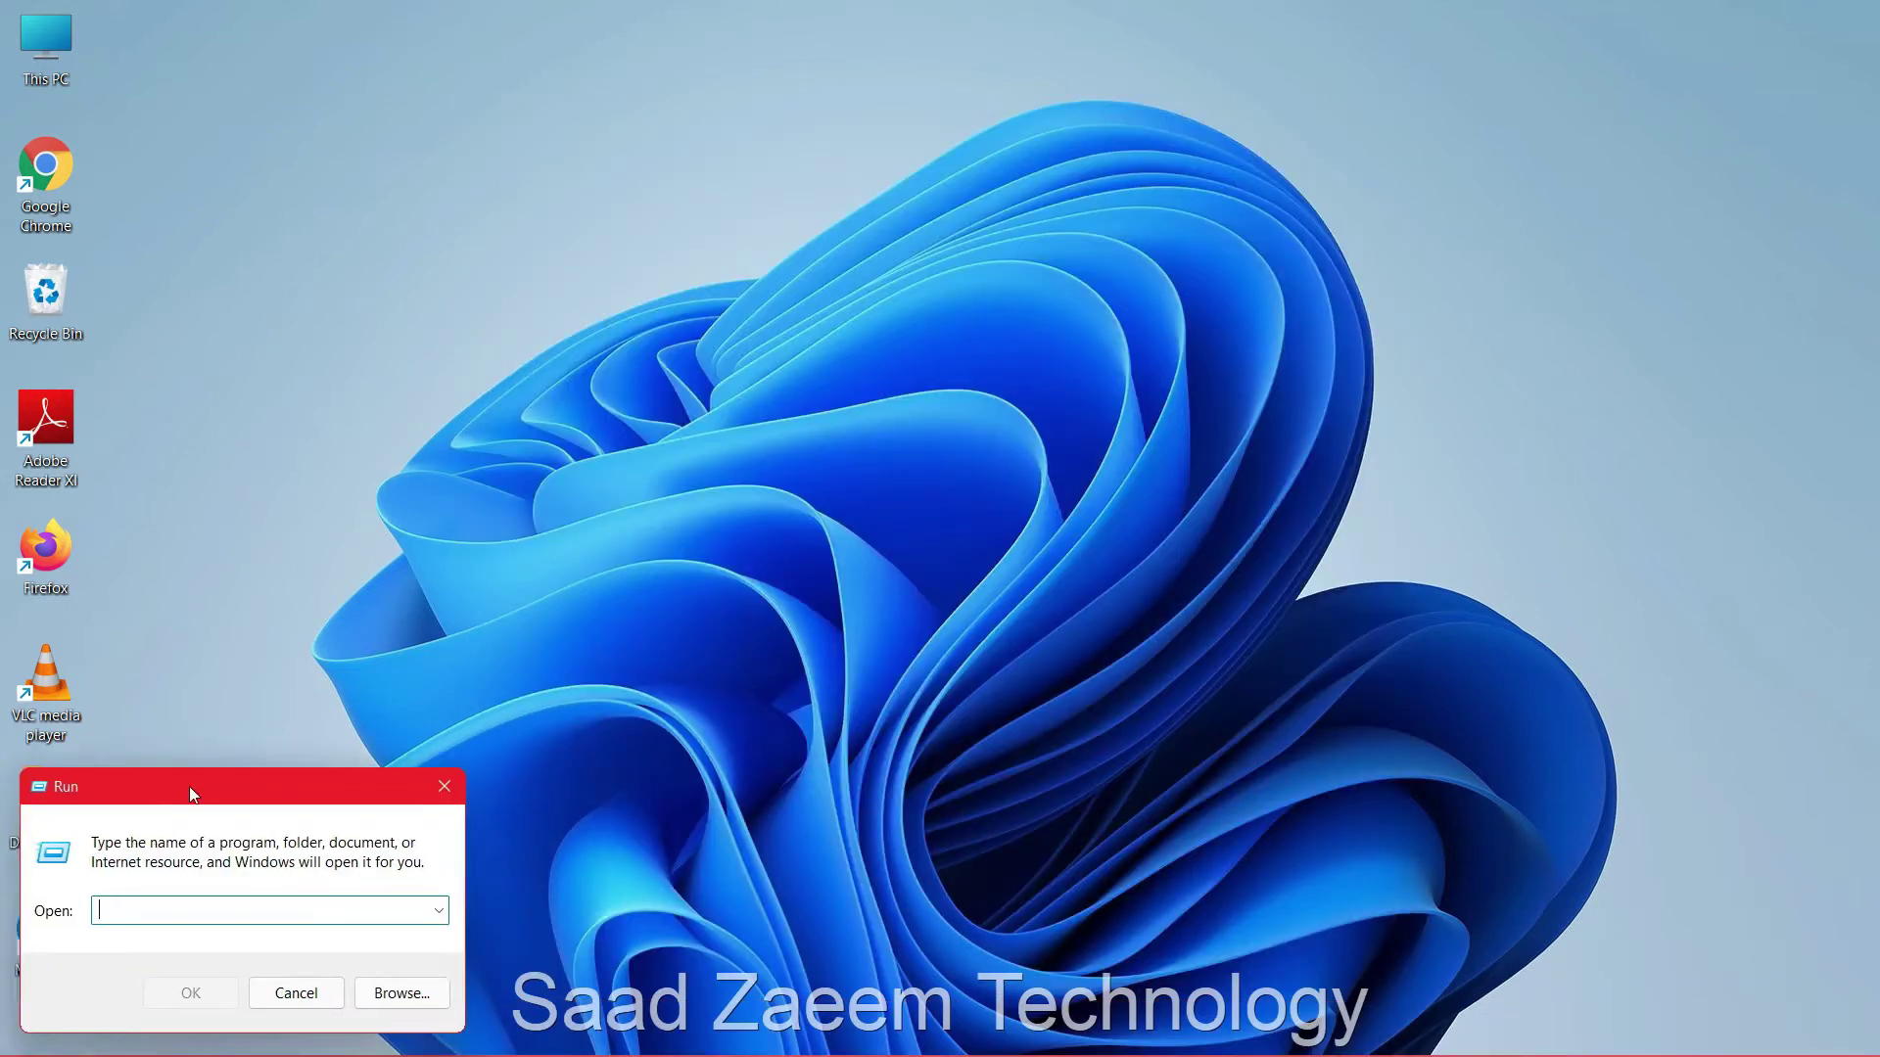
text(temp)
key(Return)
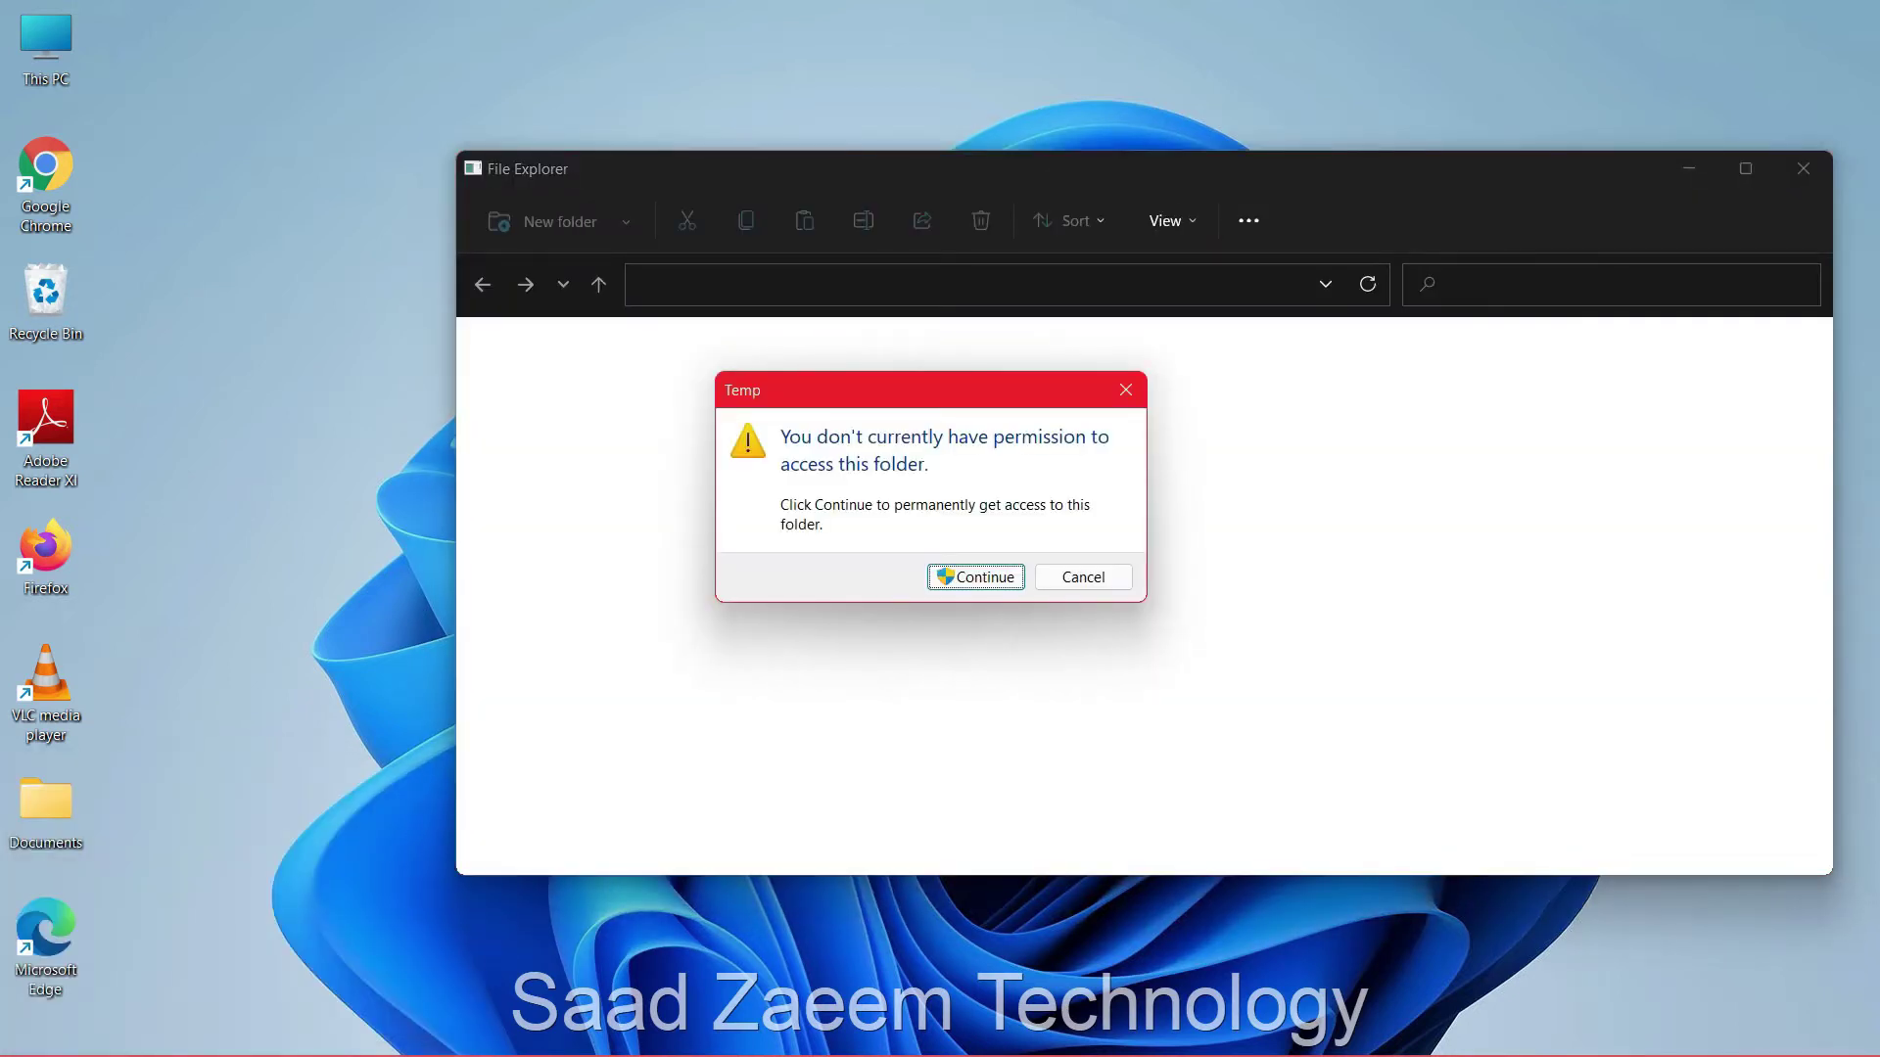
key(Return)
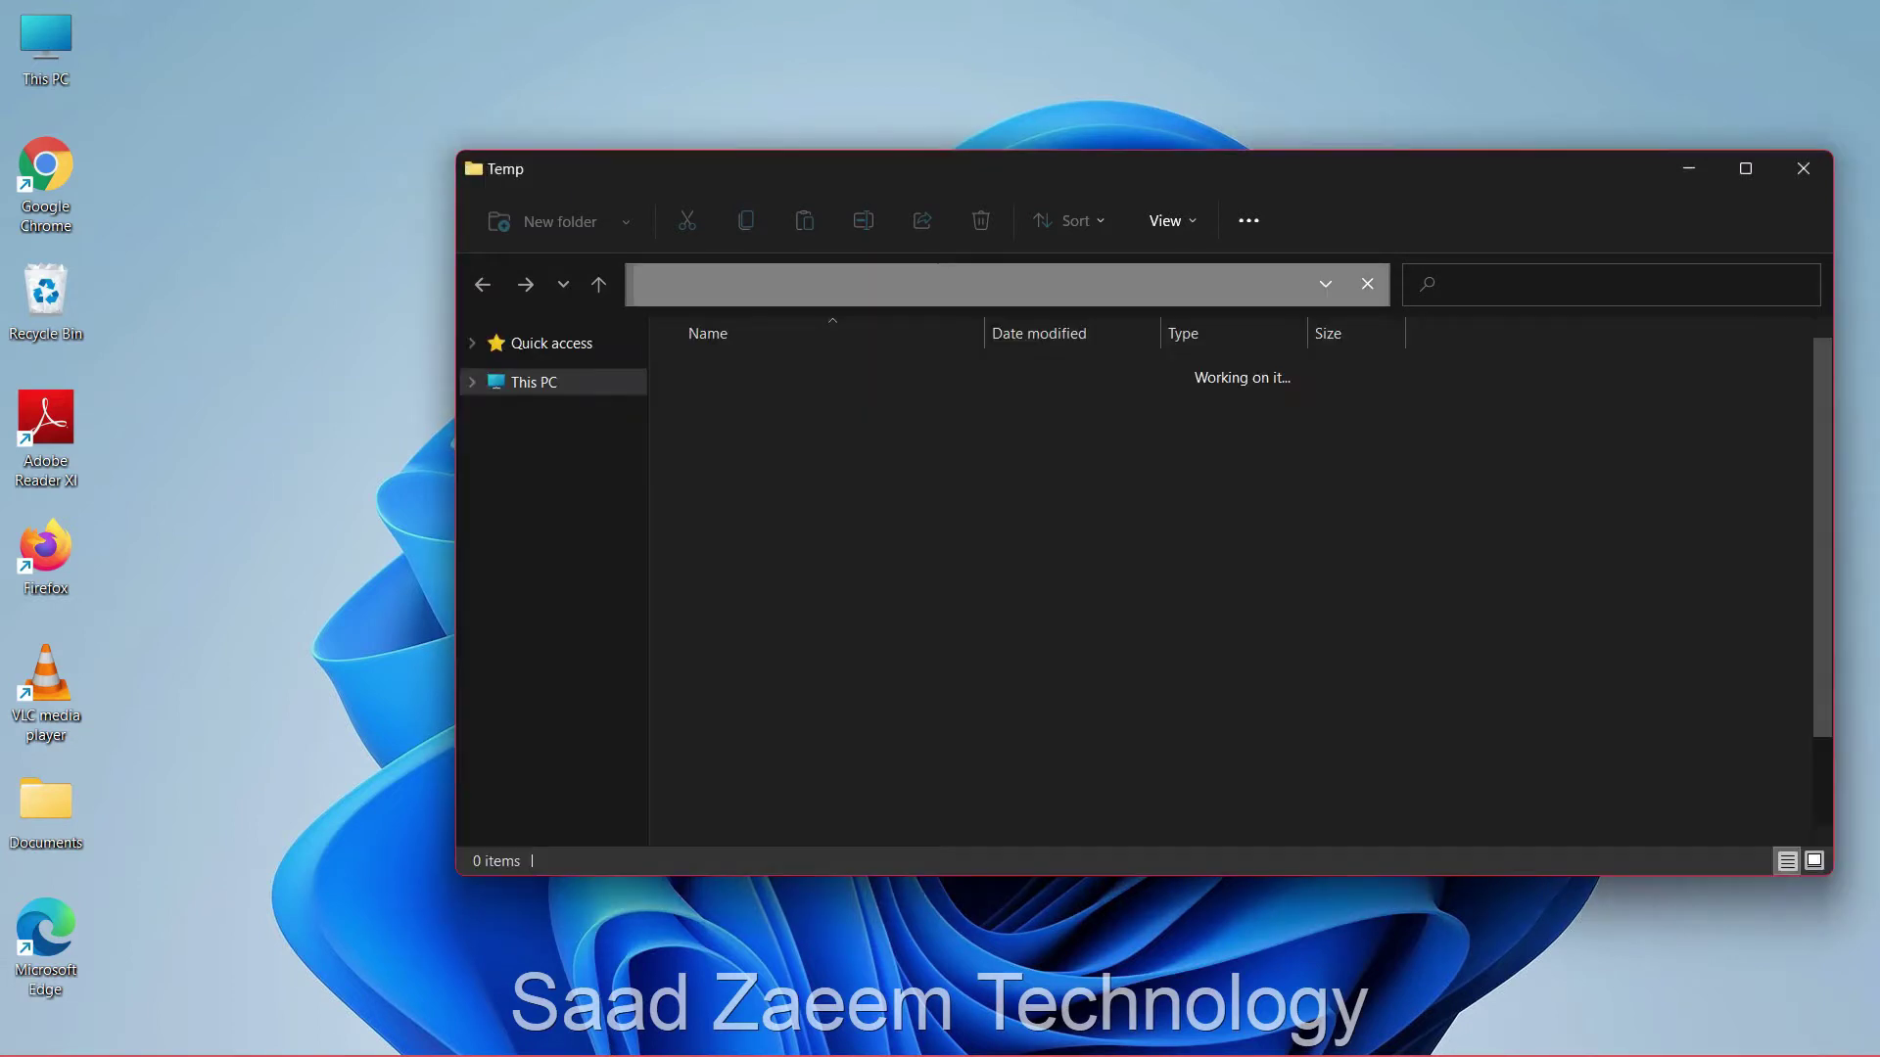
drag(923, 162, 816, 76)
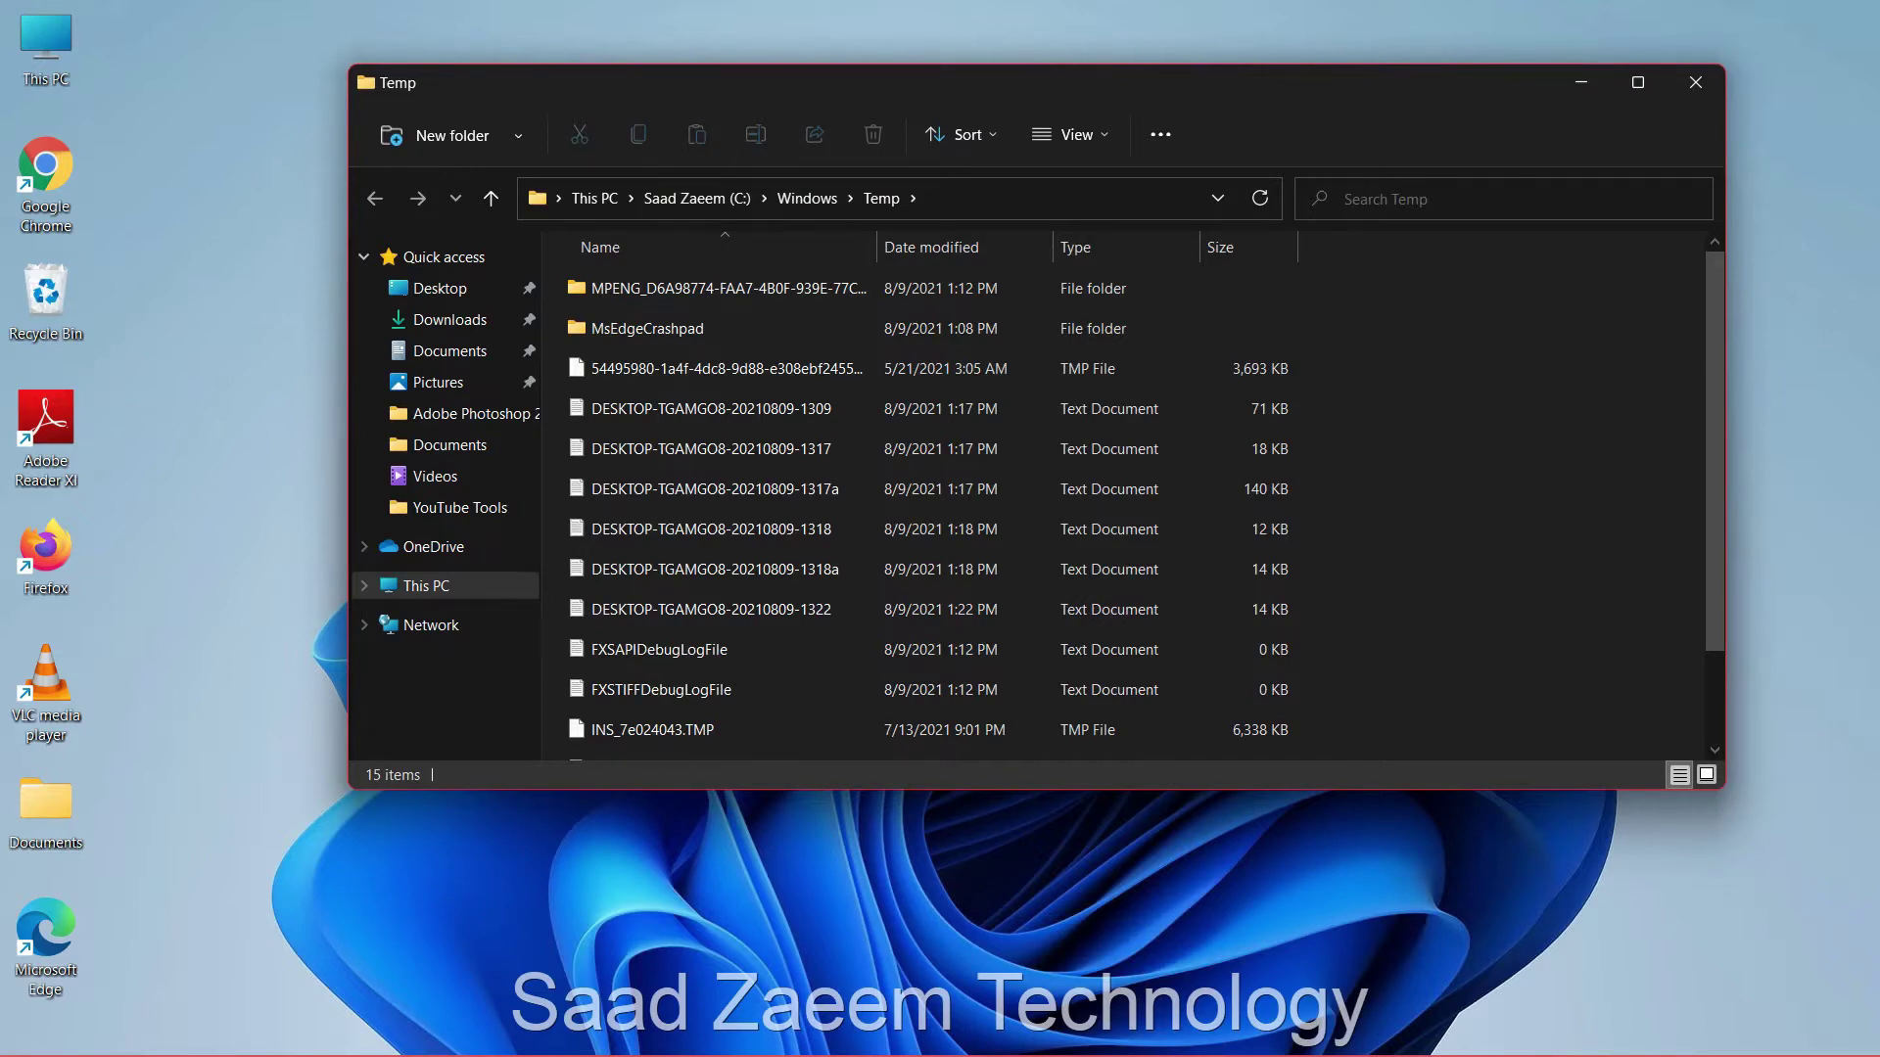
Delete everything in the Windows Temp folder, skipping all files in use, and close the folder window
key(ctrl+a)
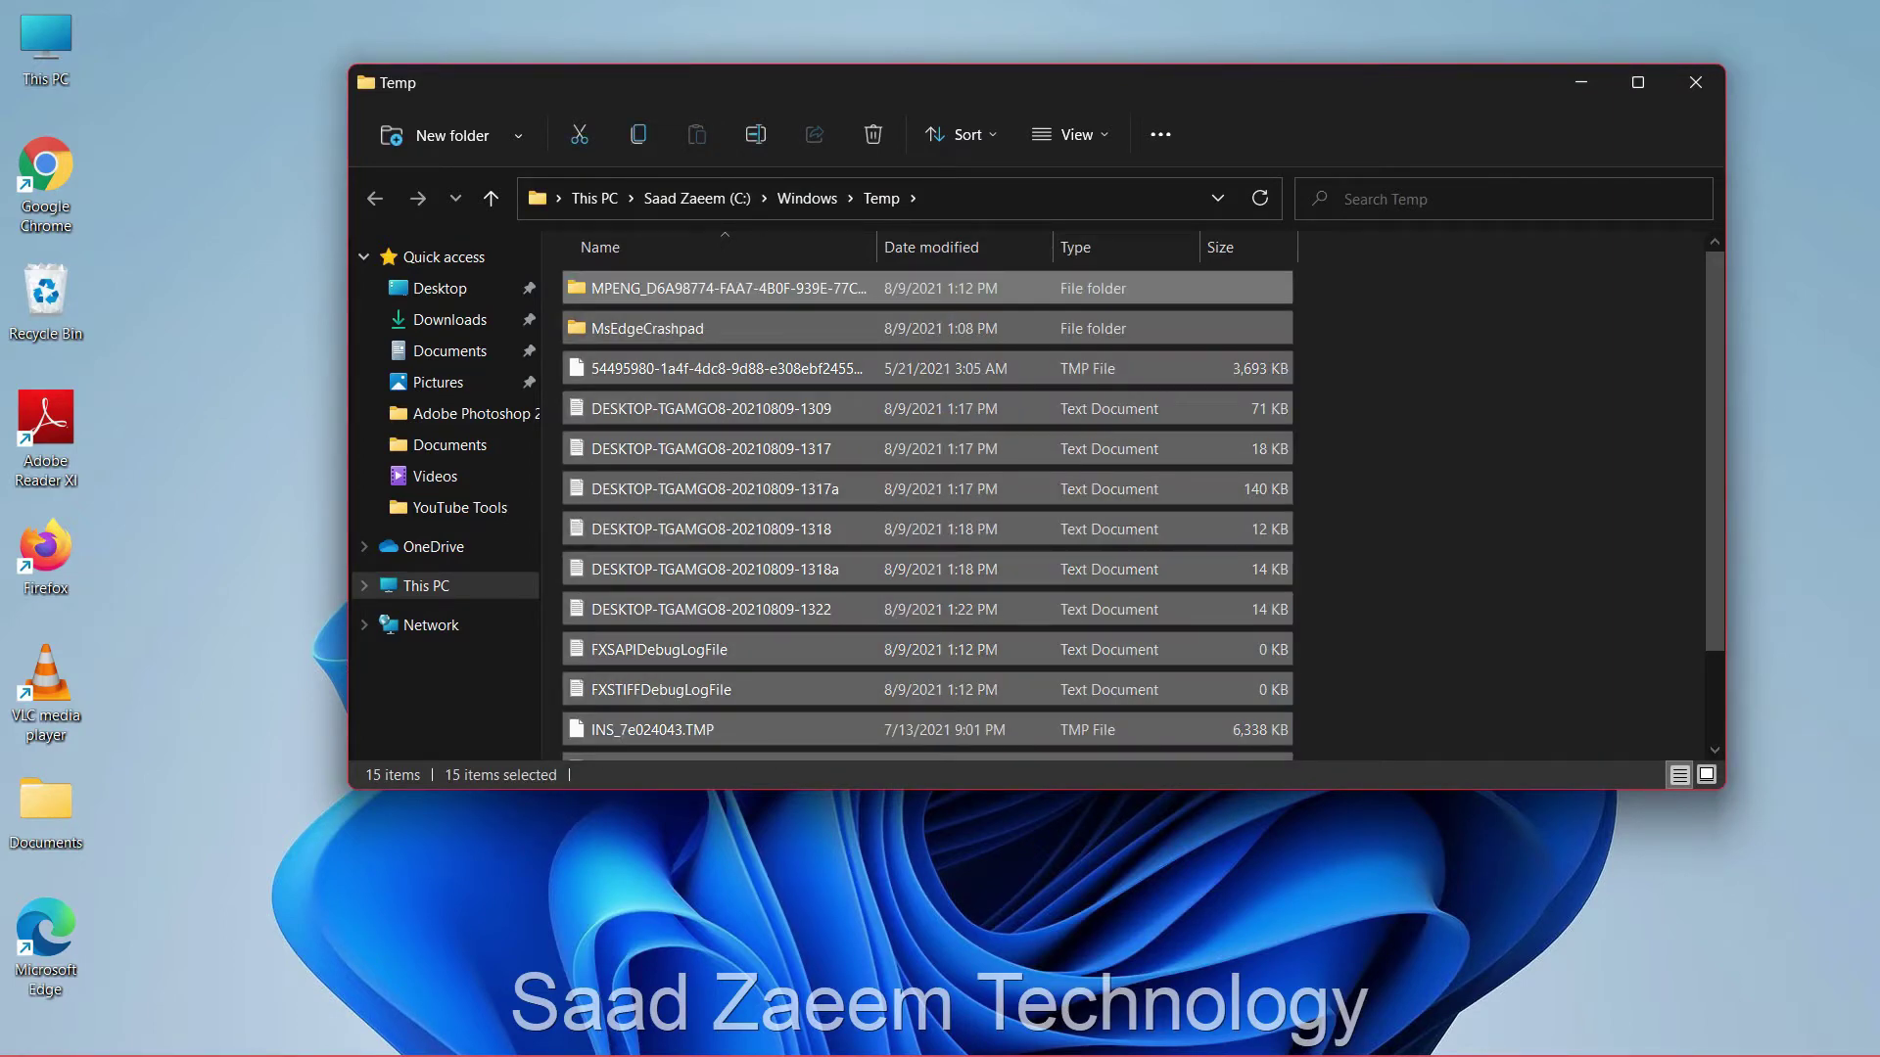
key(Delete)
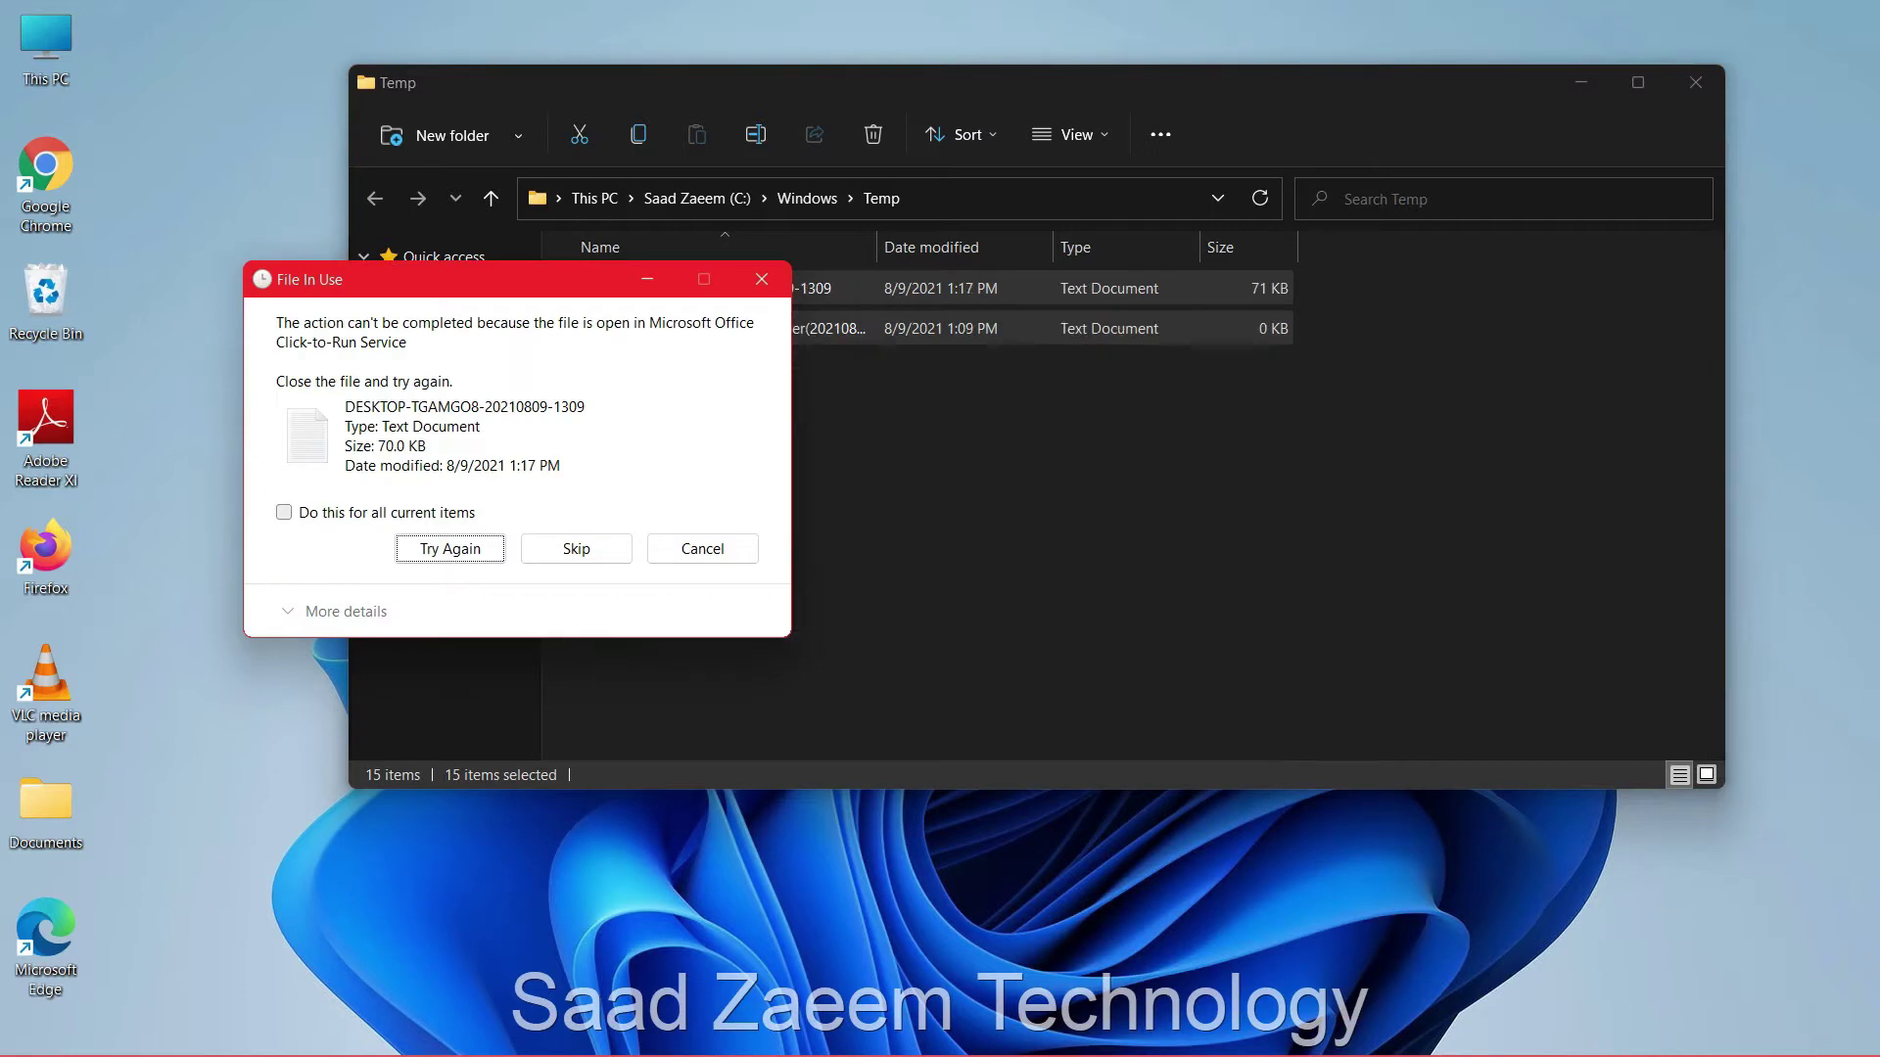
click(284, 512)
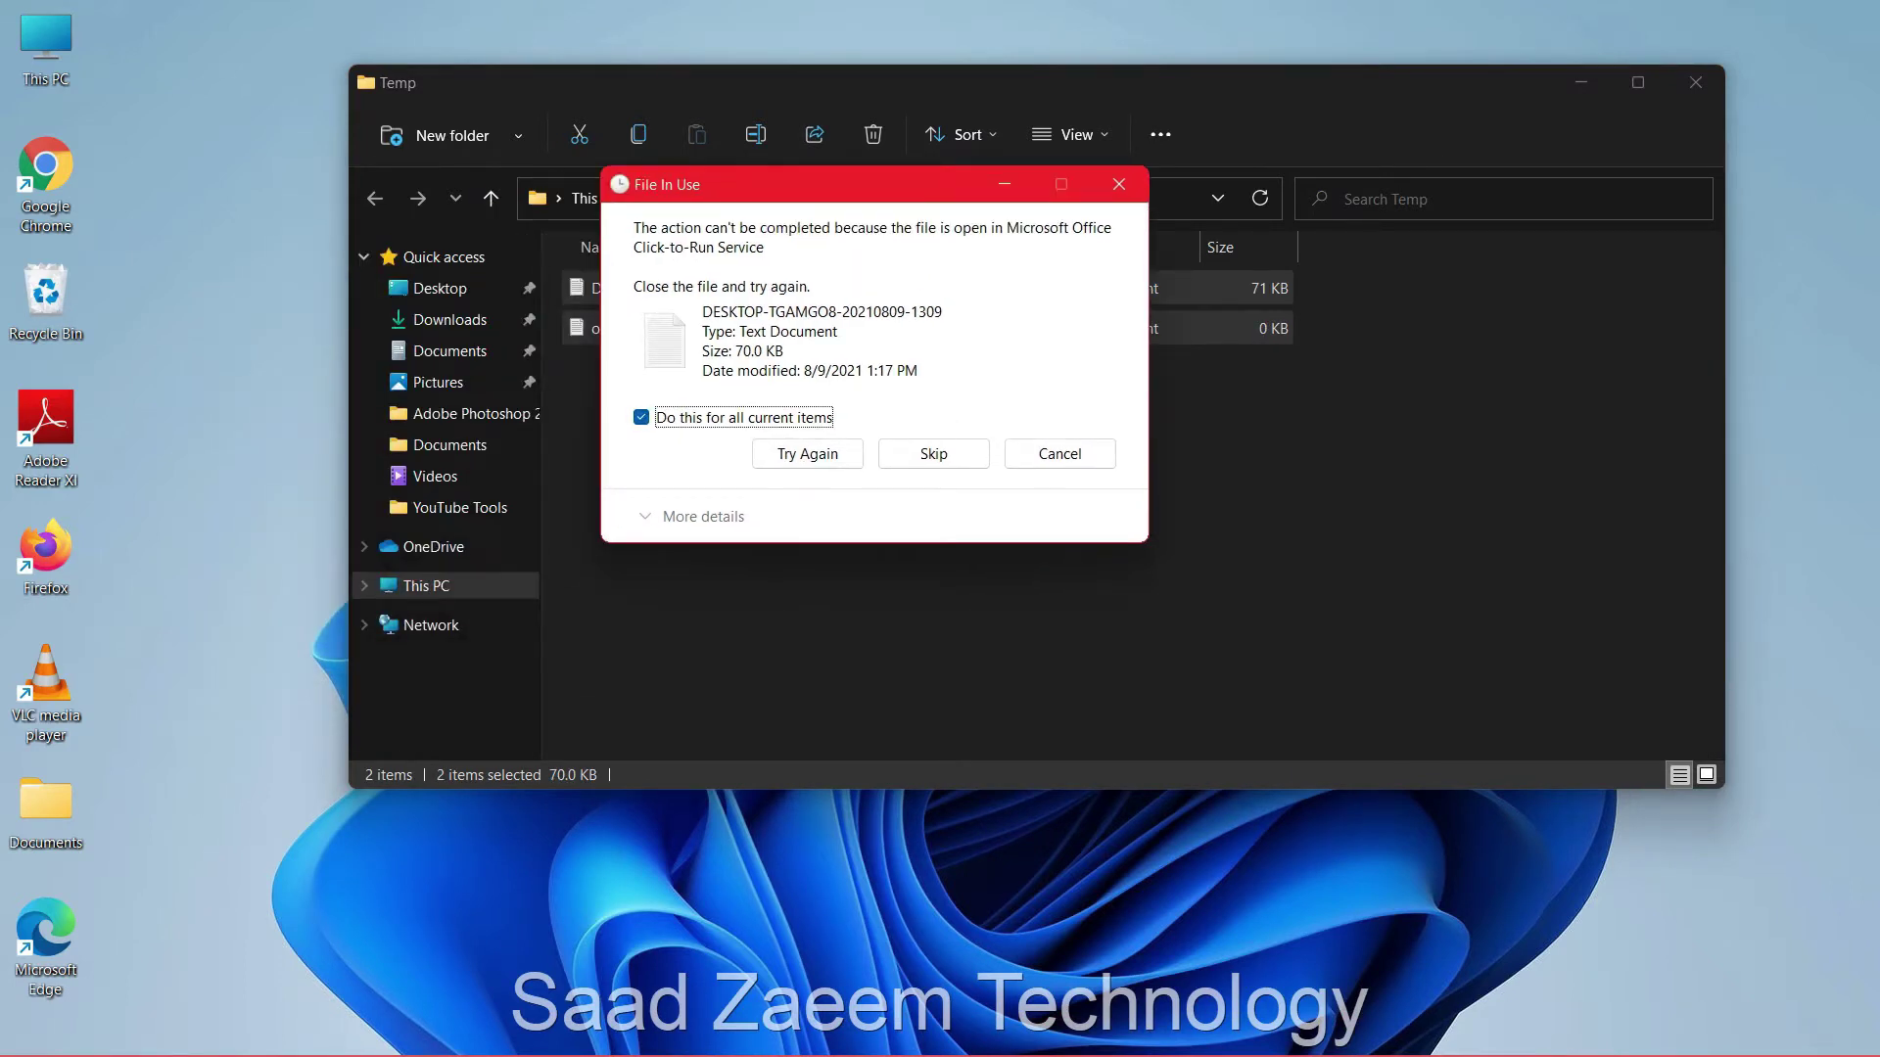
key(Tab)
key(Tab)
key(Return)
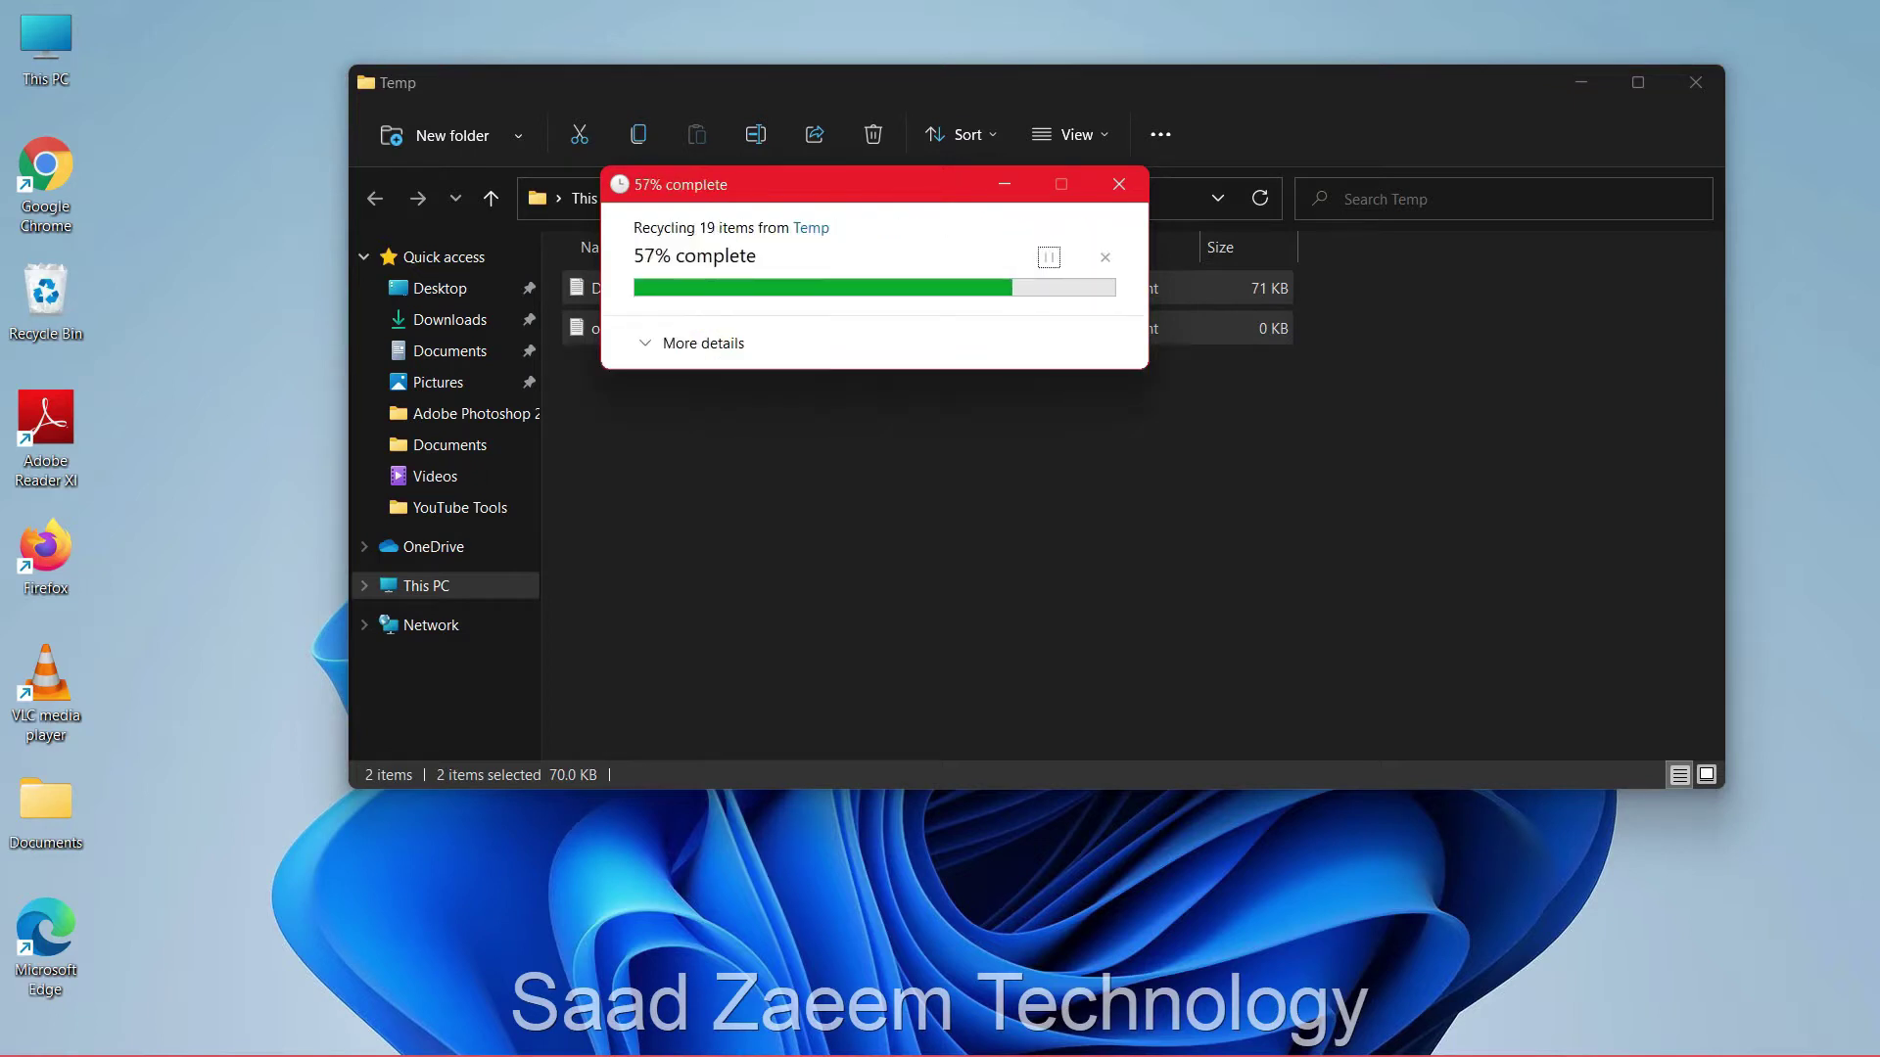
click(1695, 83)
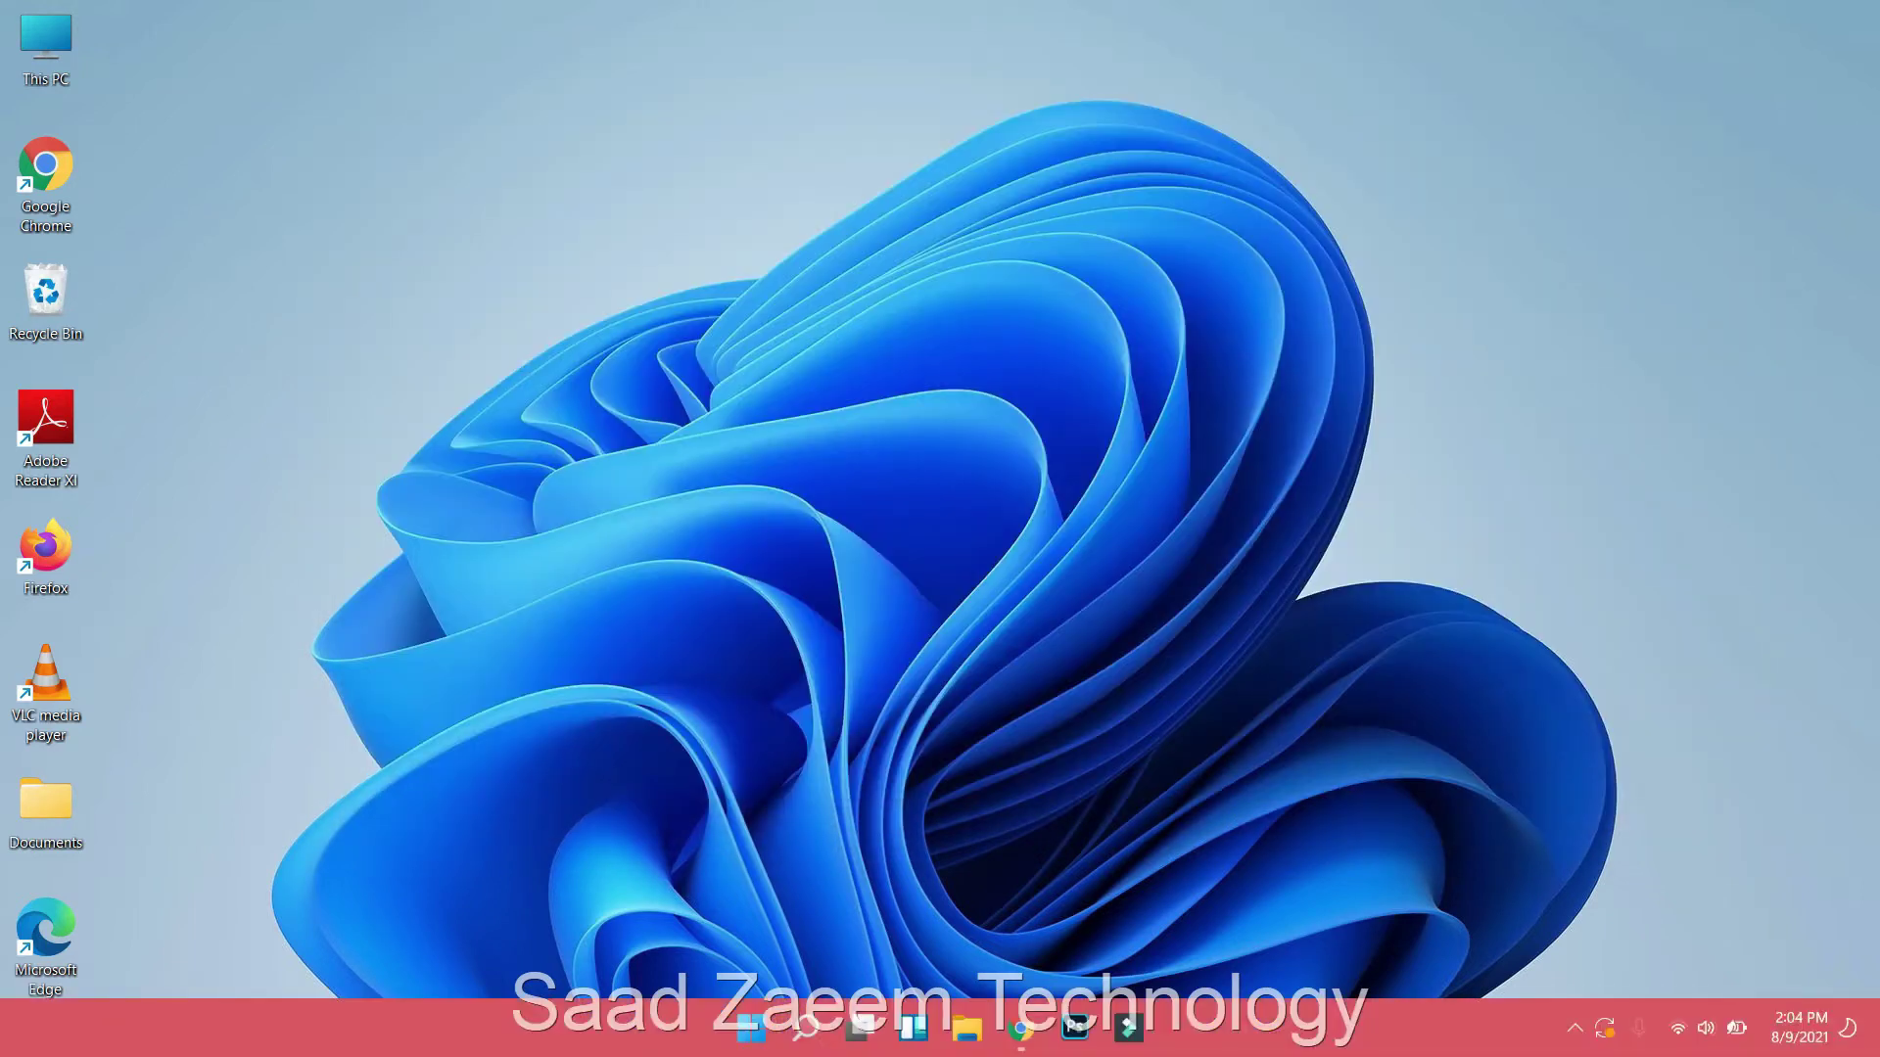
Open the user's local Temp folder by running "%Temp%" from the Run dialog
click(805, 1026)
text(run)
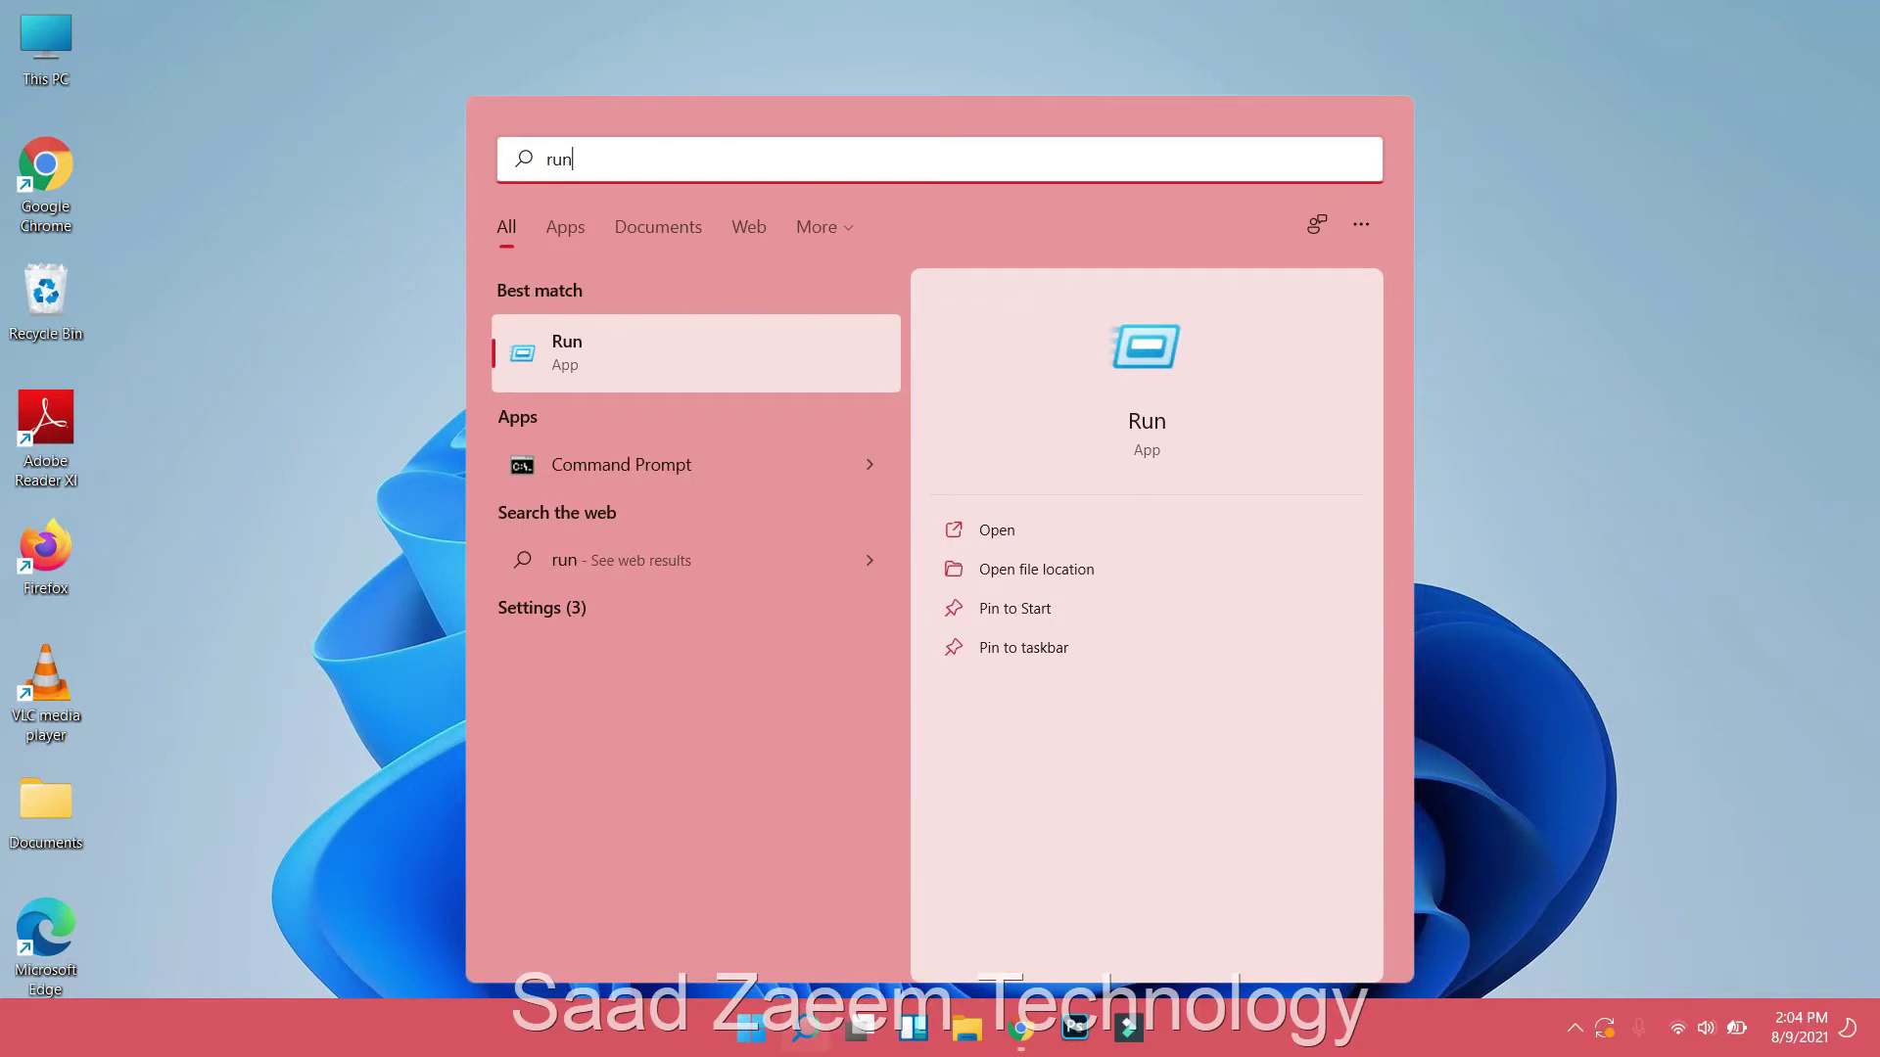
key(Return)
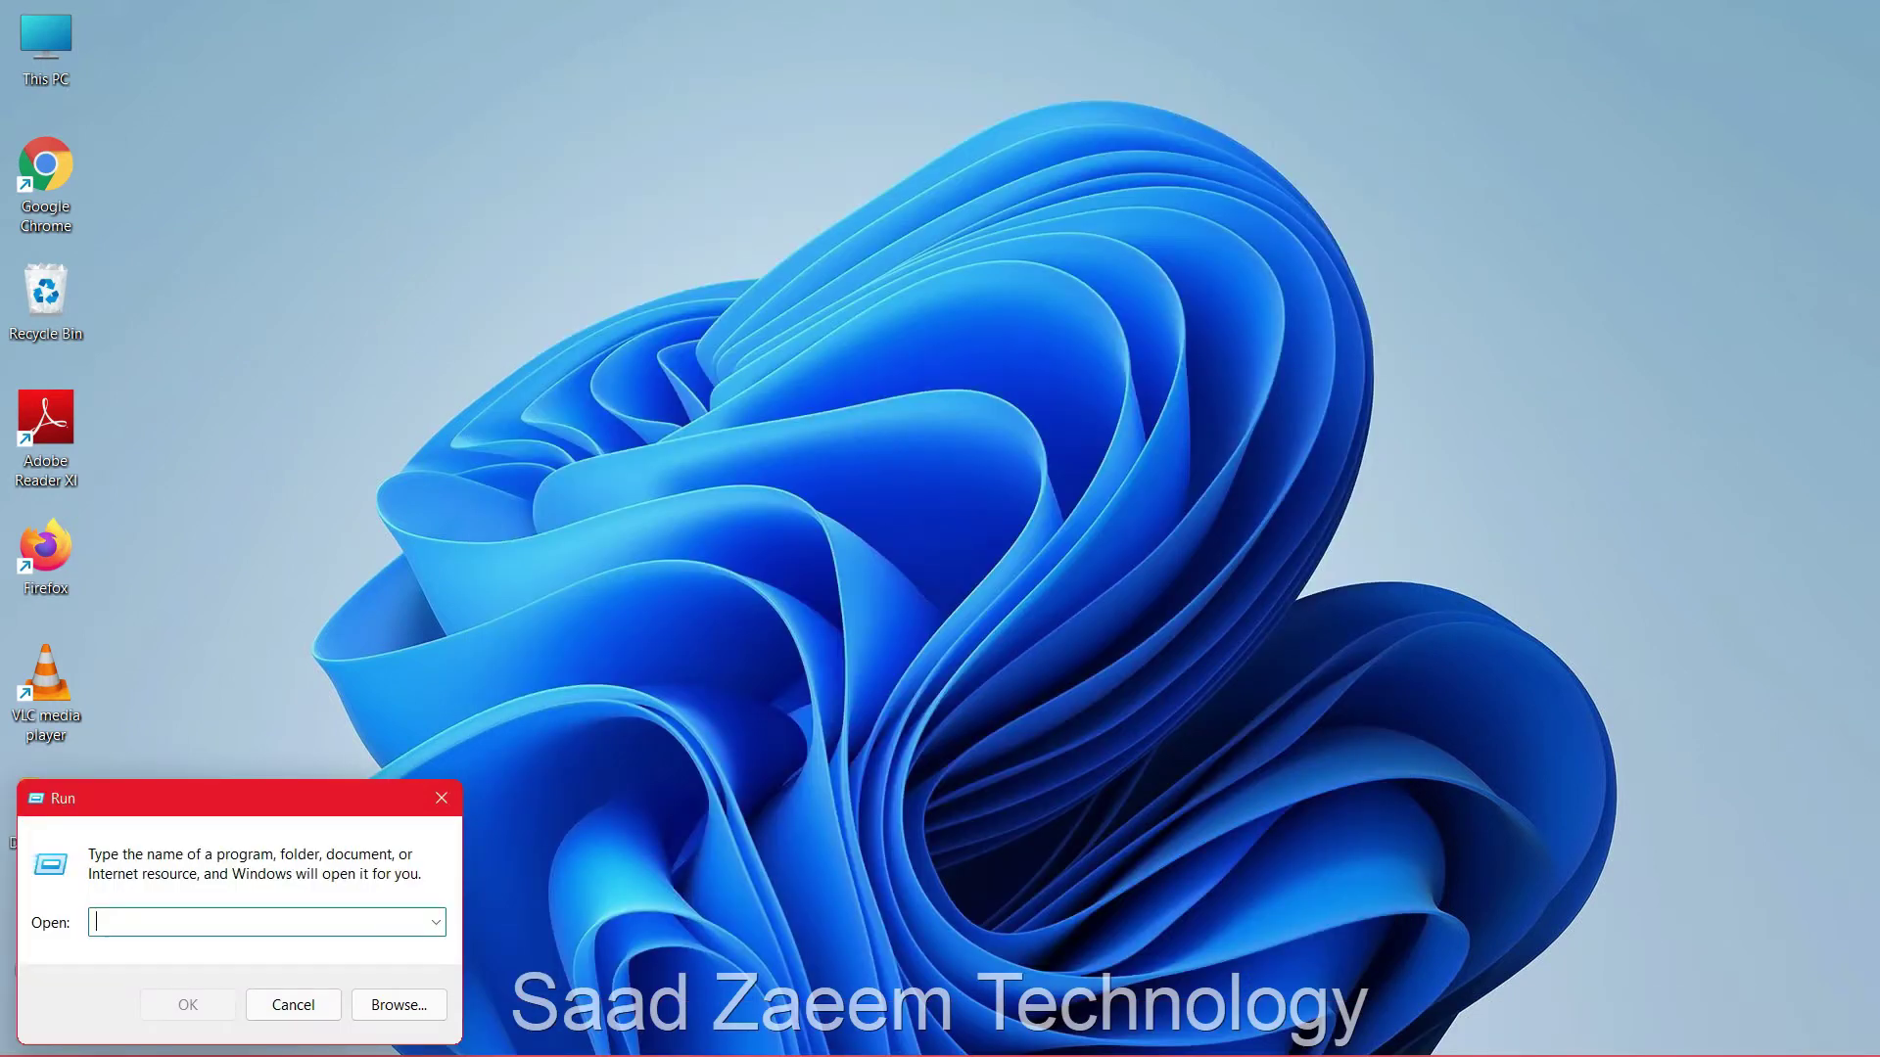
text(%Temp%)
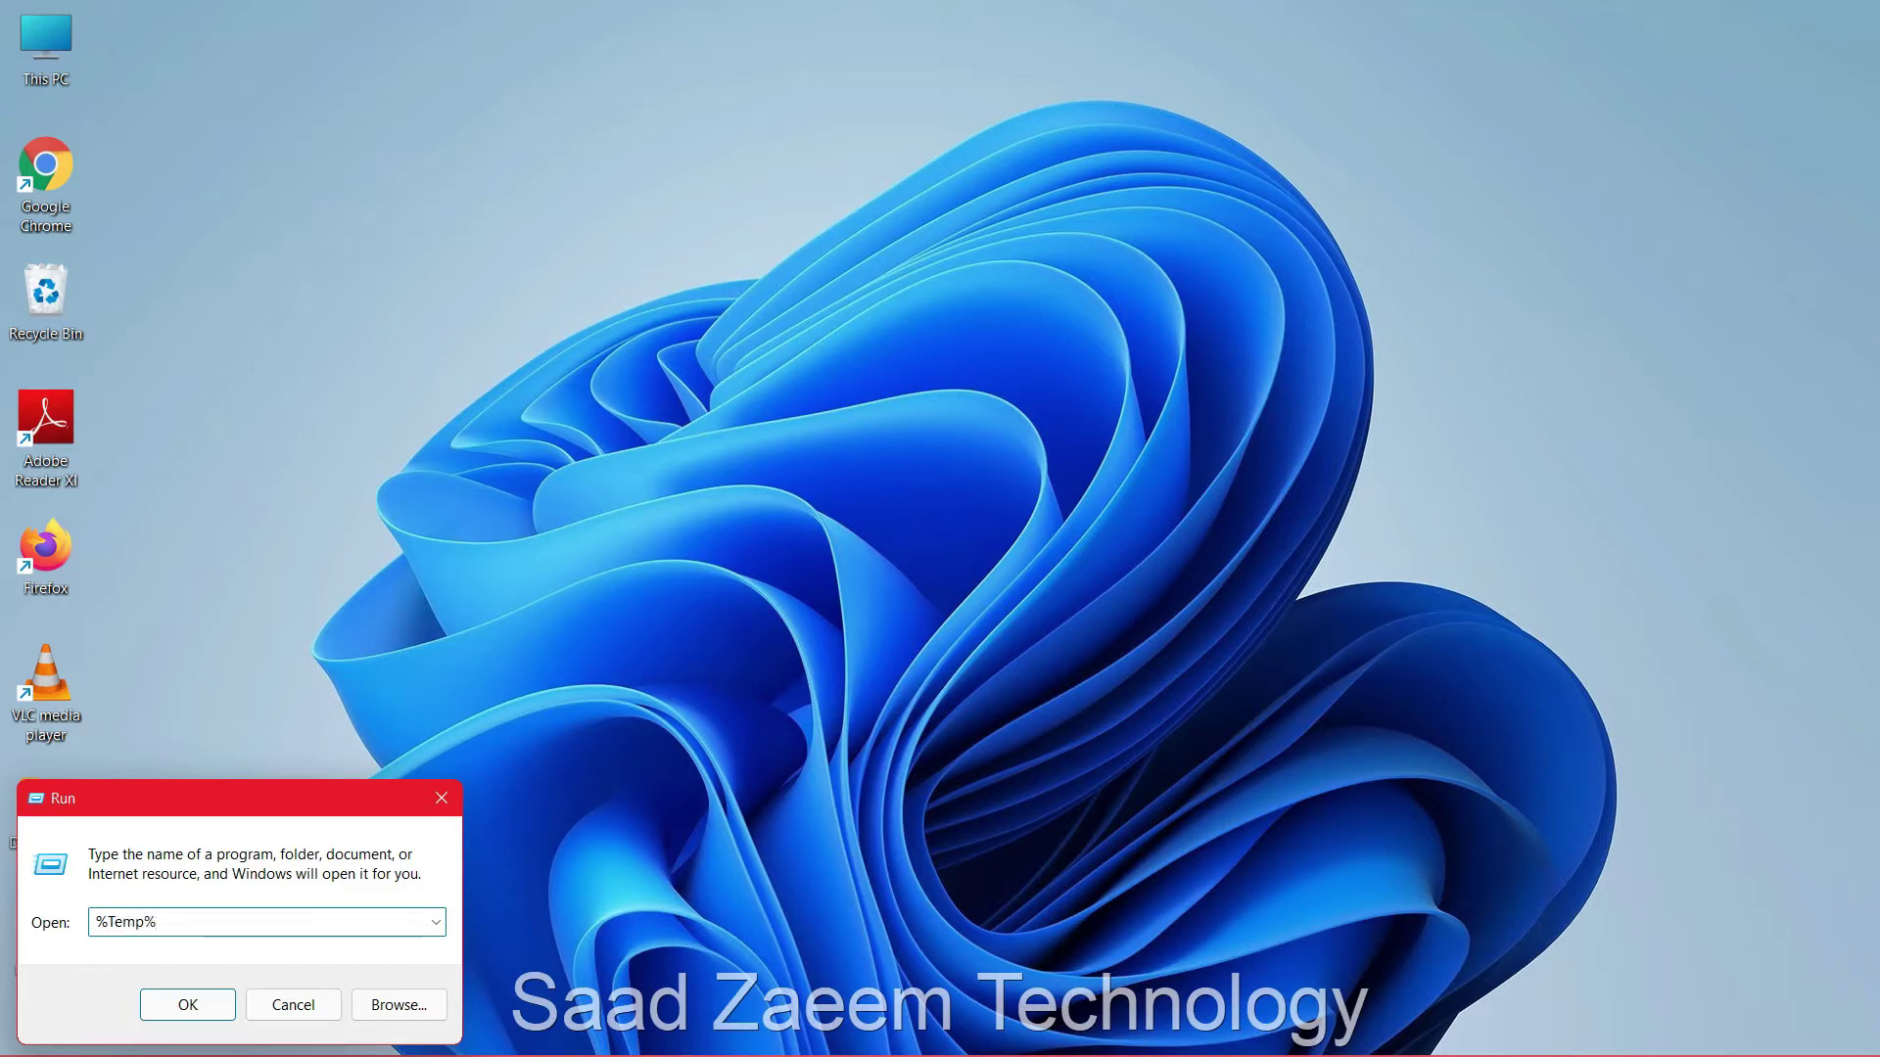
key(Return)
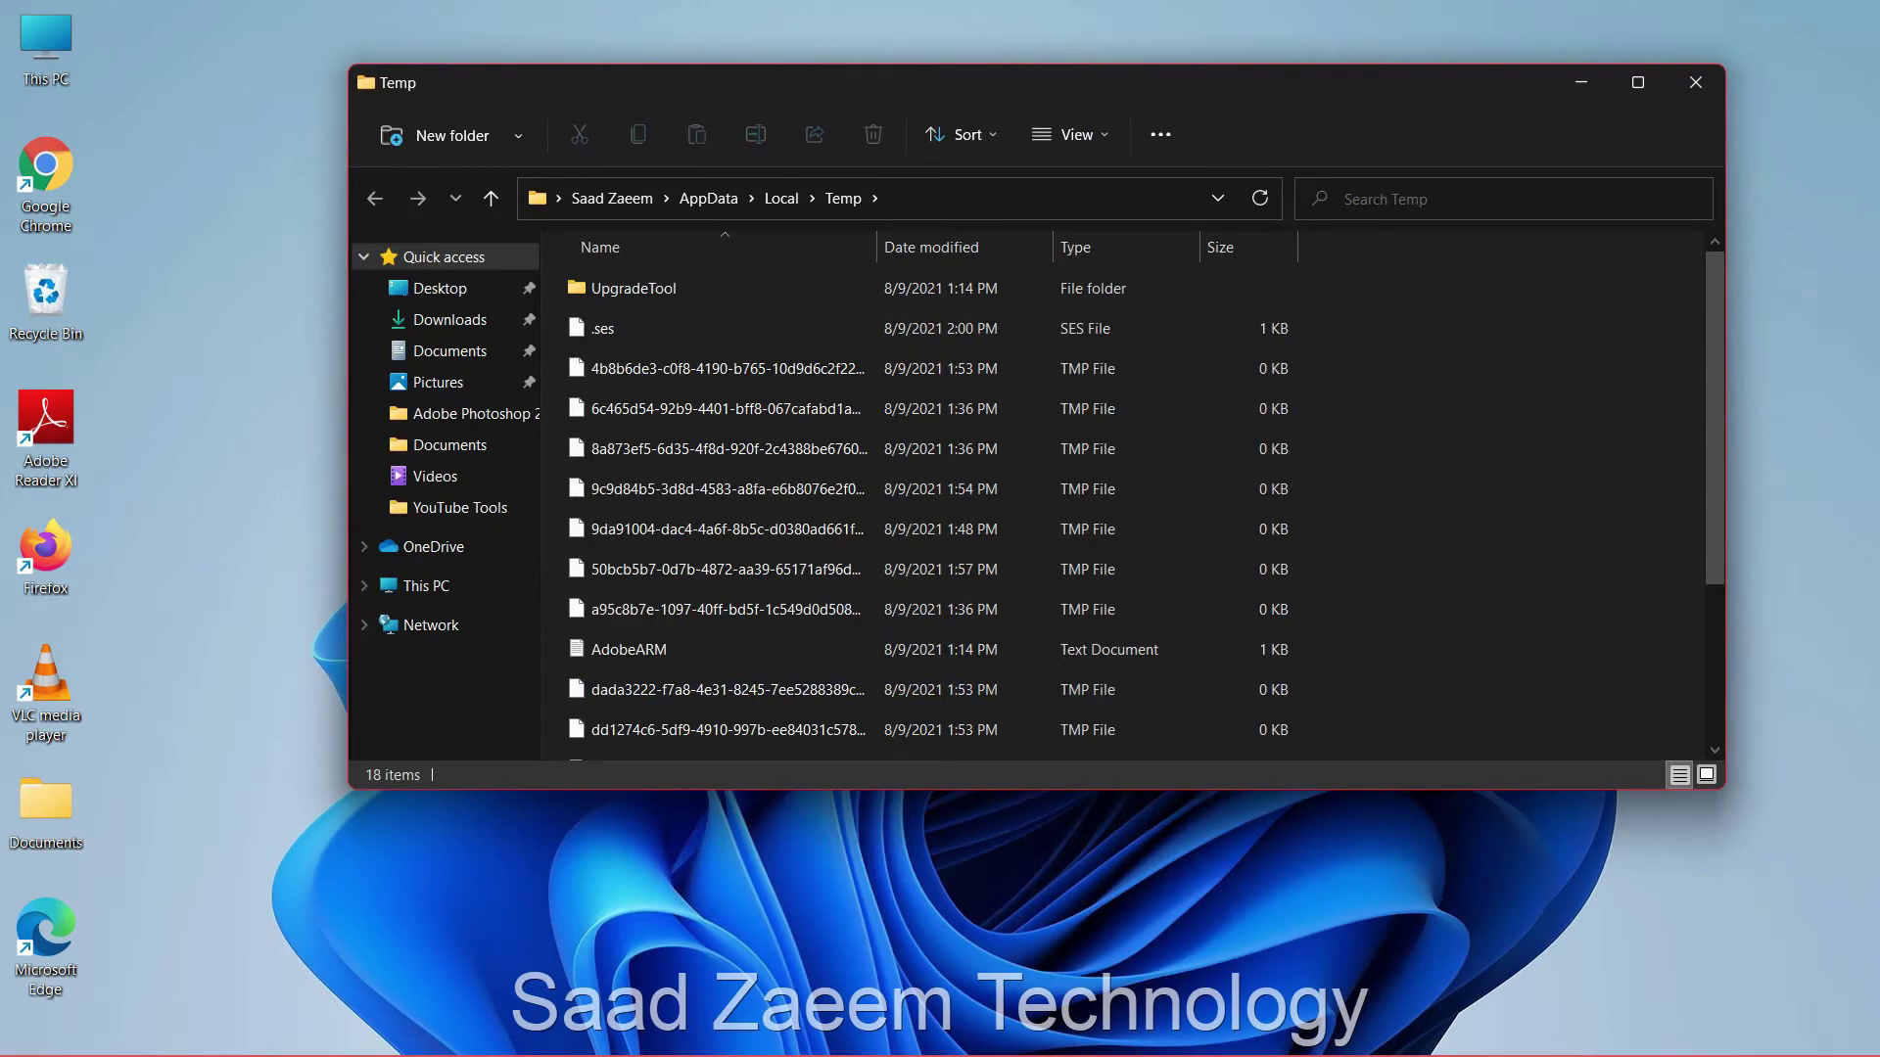
Delete everything in the AppData Local Temp folder, applying one choice to all files in use, and close the folder window
key(ctrl+a)
key(Delete)
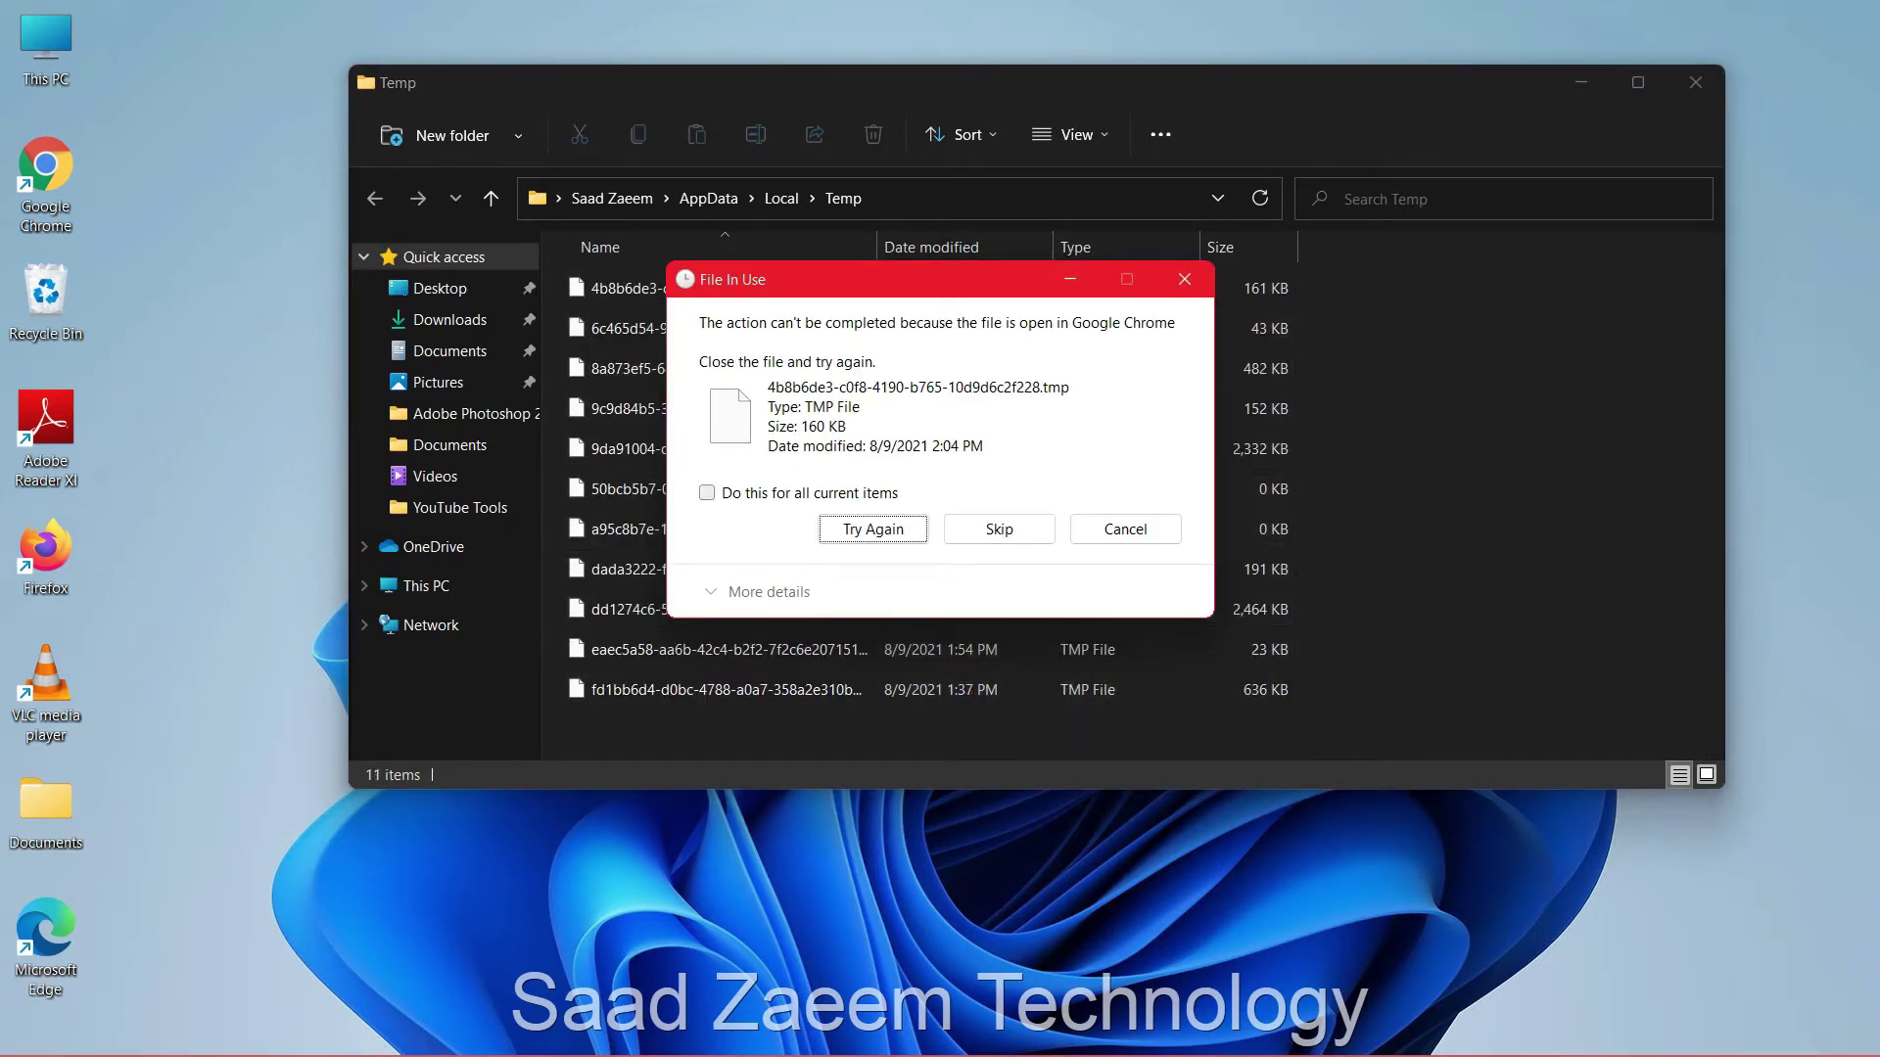
key(shift+Tab)
key(space)
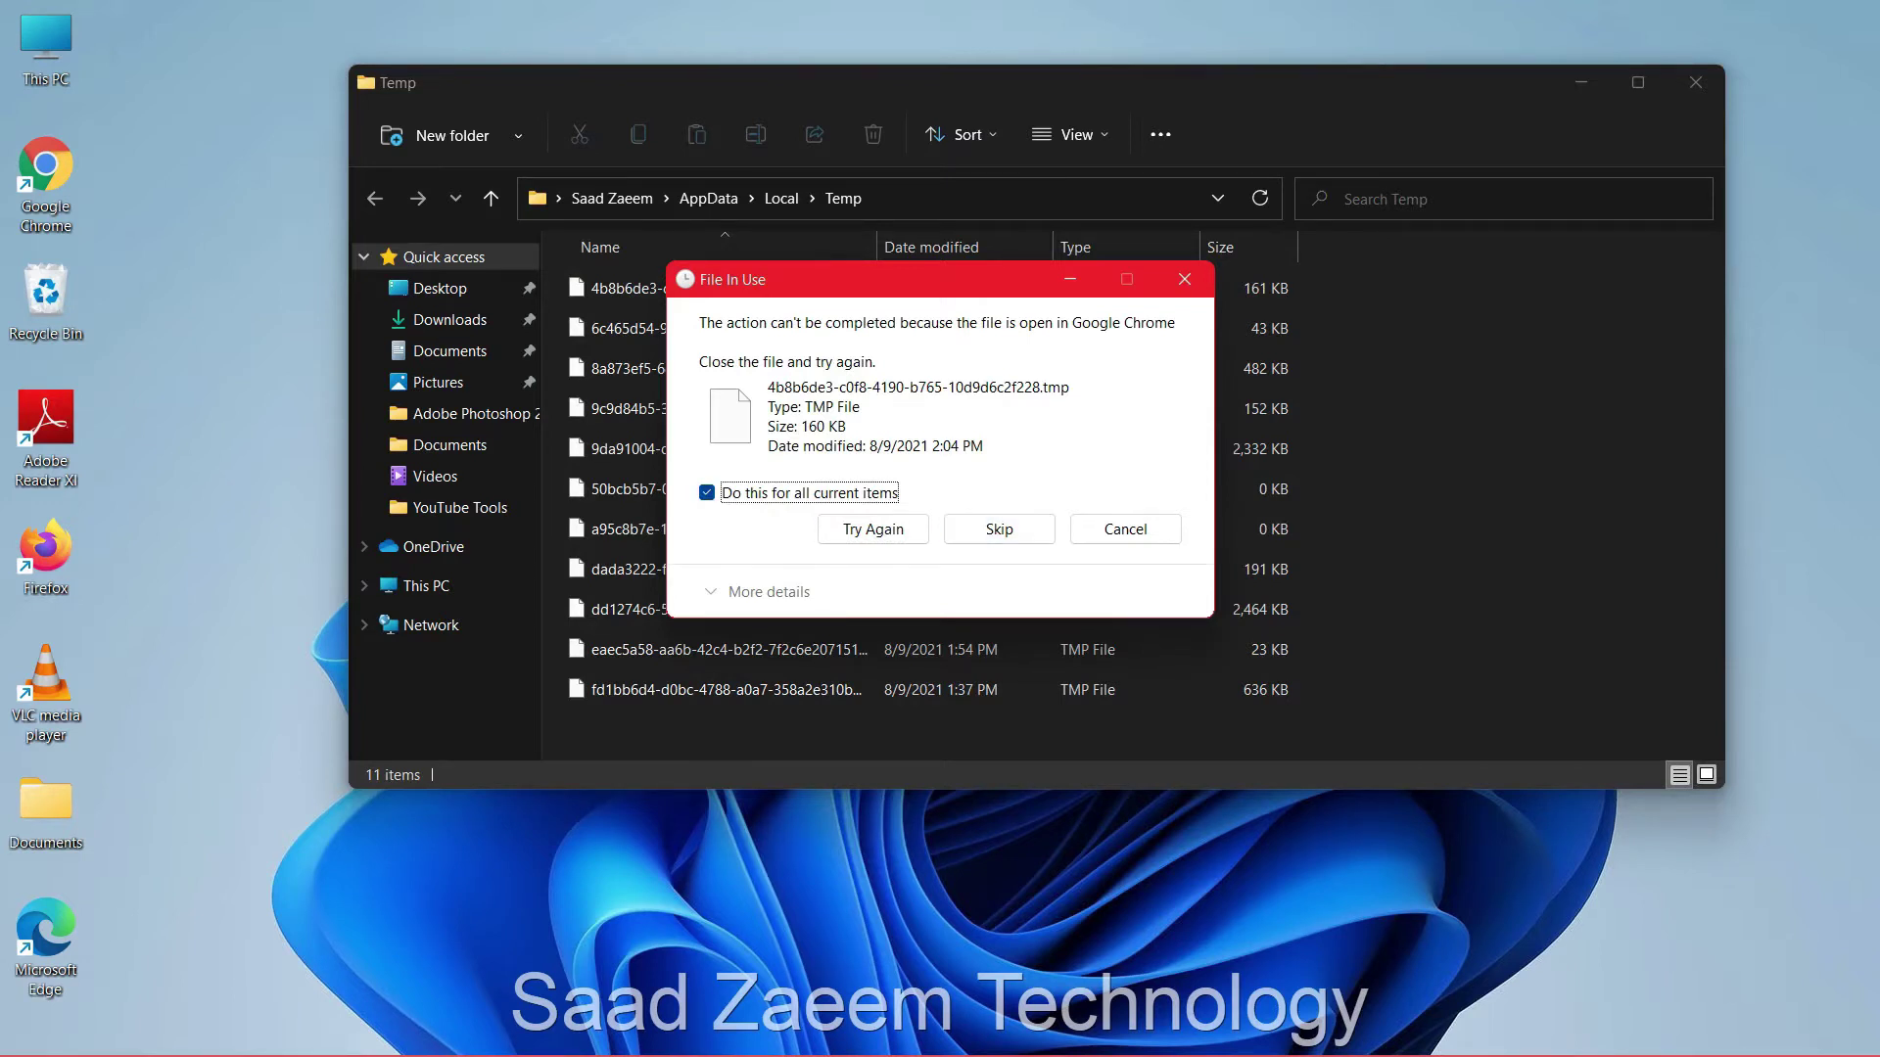
key(Return)
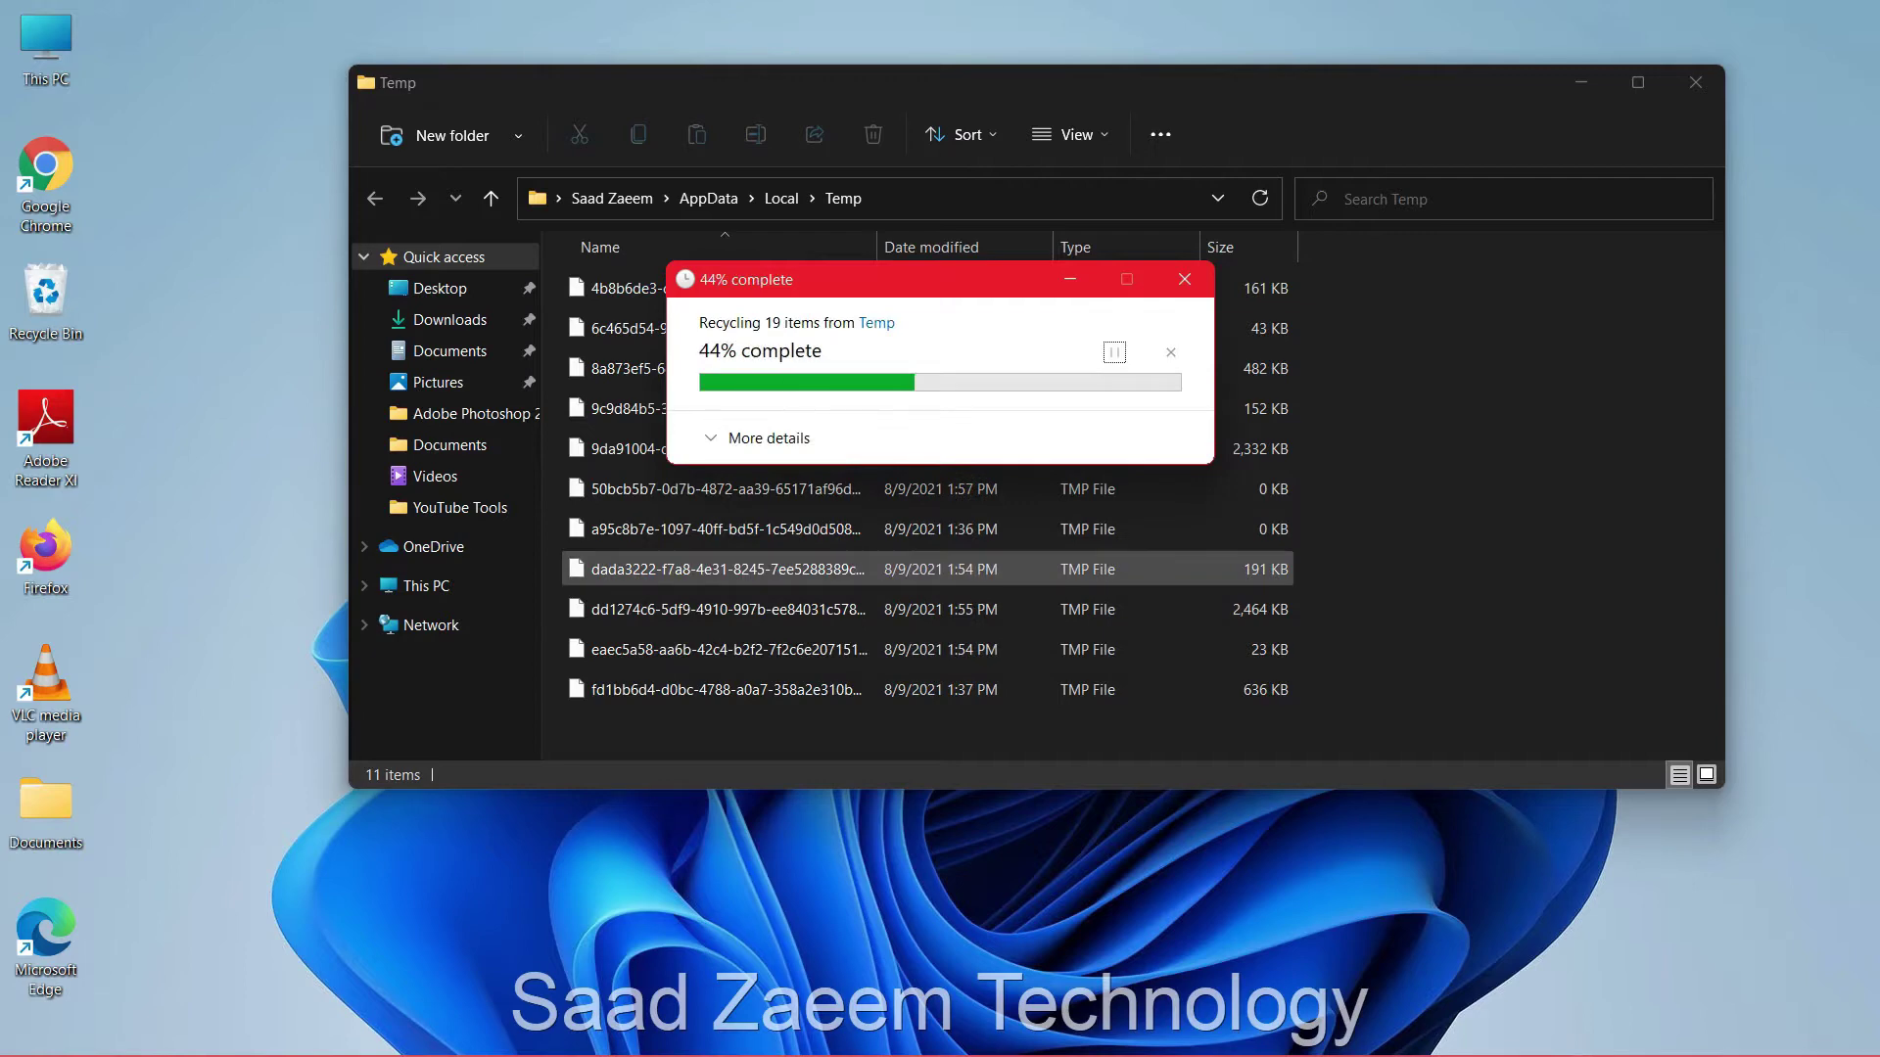
click(1696, 82)
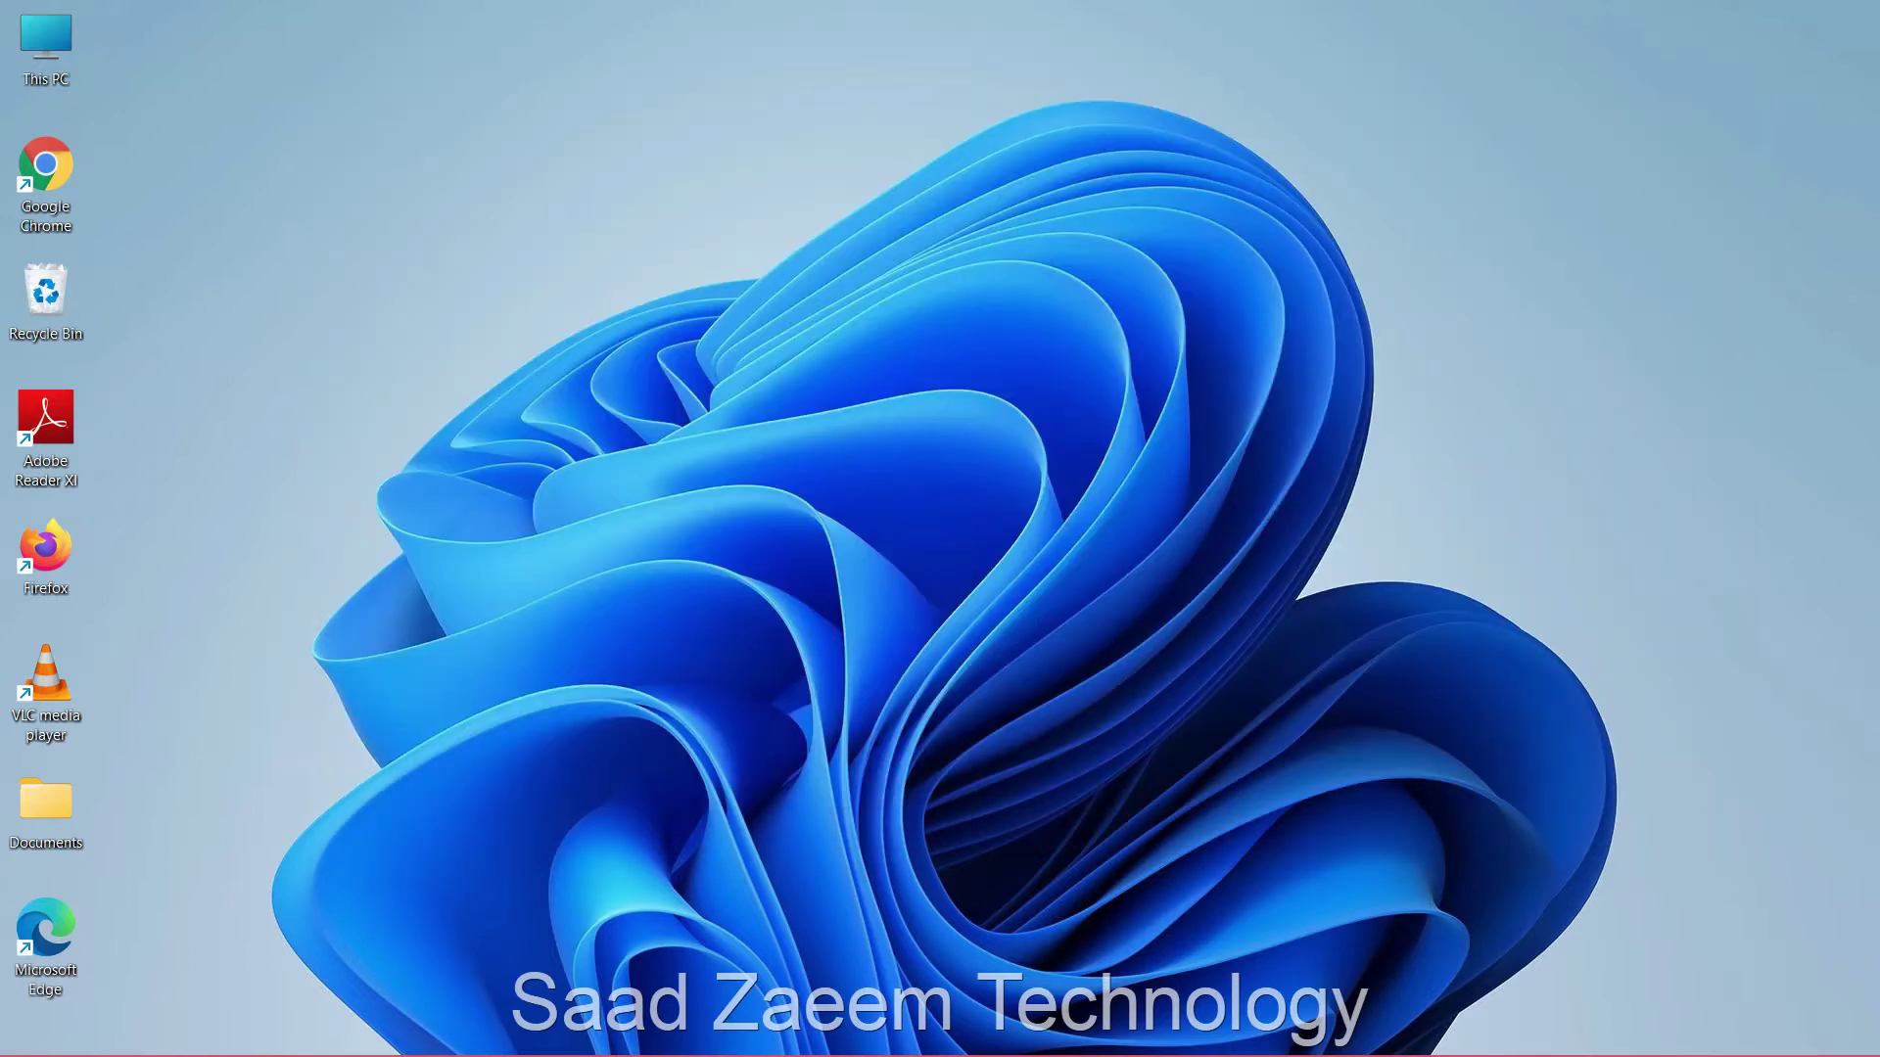
Open the Windows Prefetch folder by running "prefetch" from the Run dialog, granting permanent access to it
click(805, 1028)
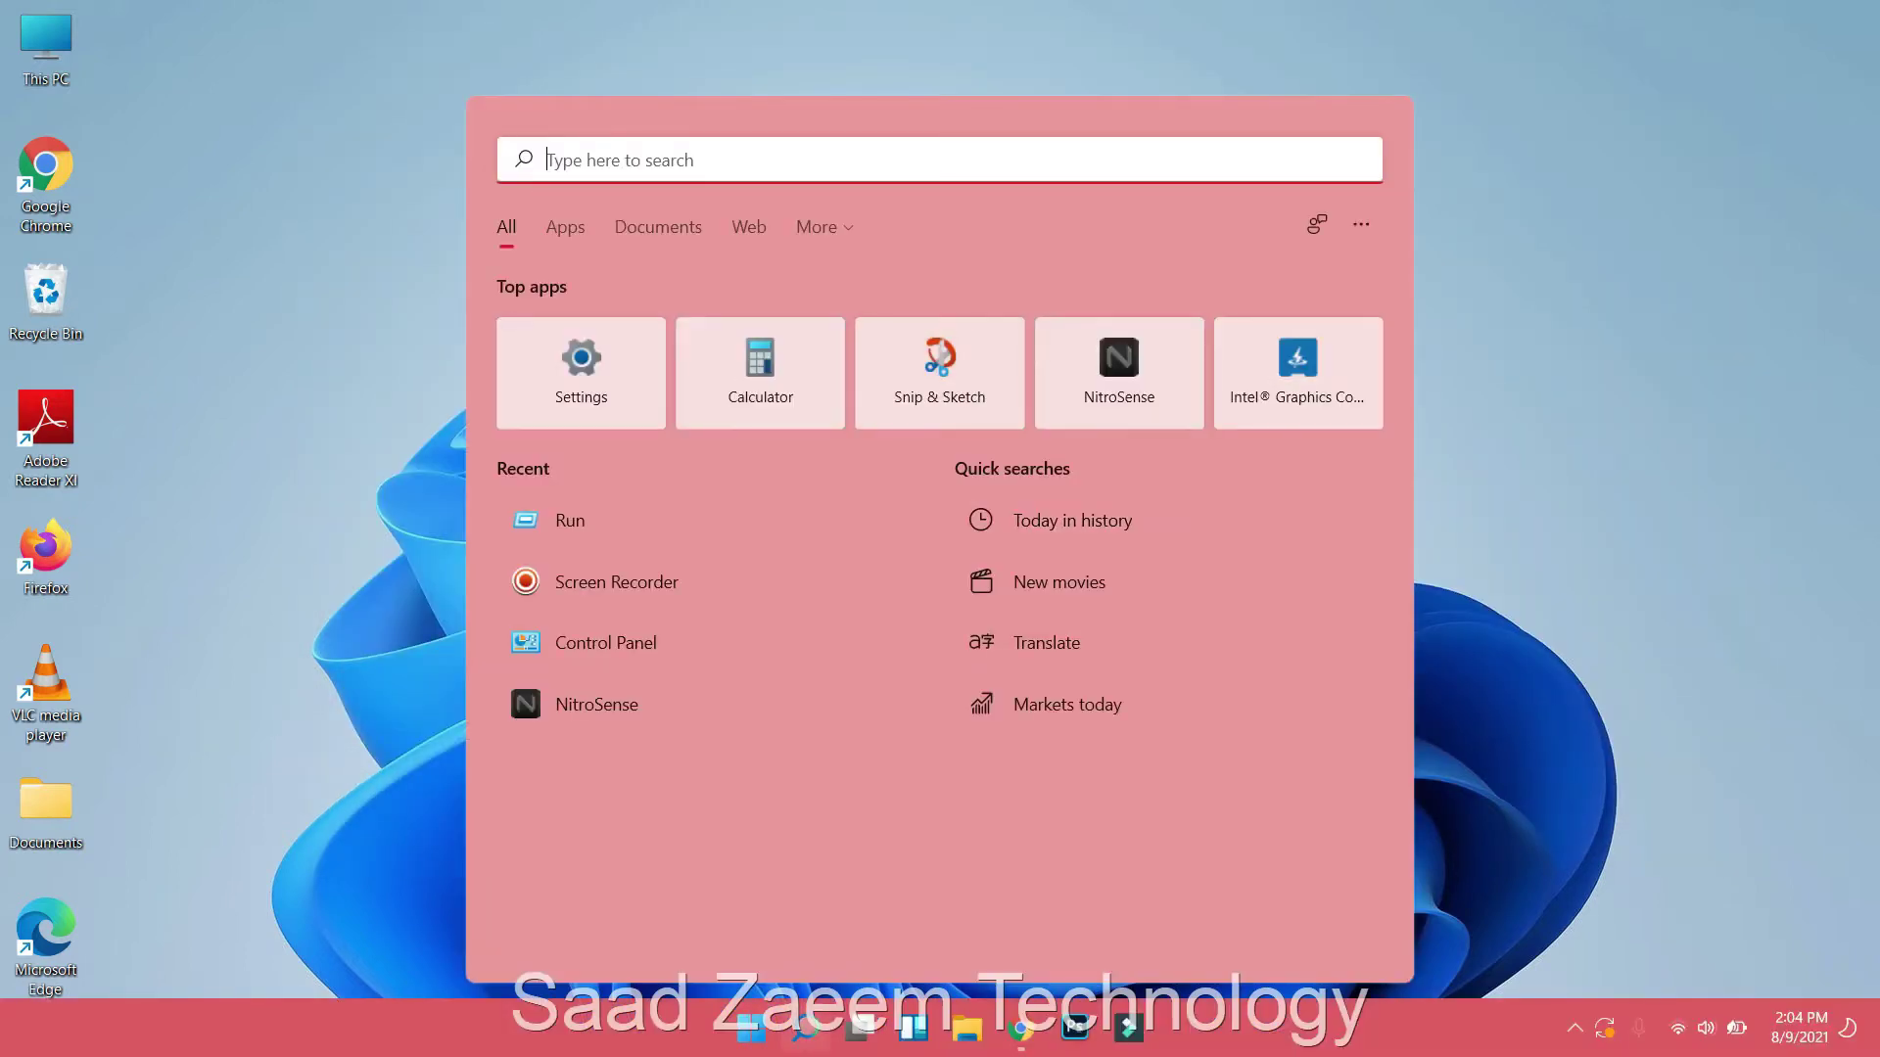
text(run)
key(Return)
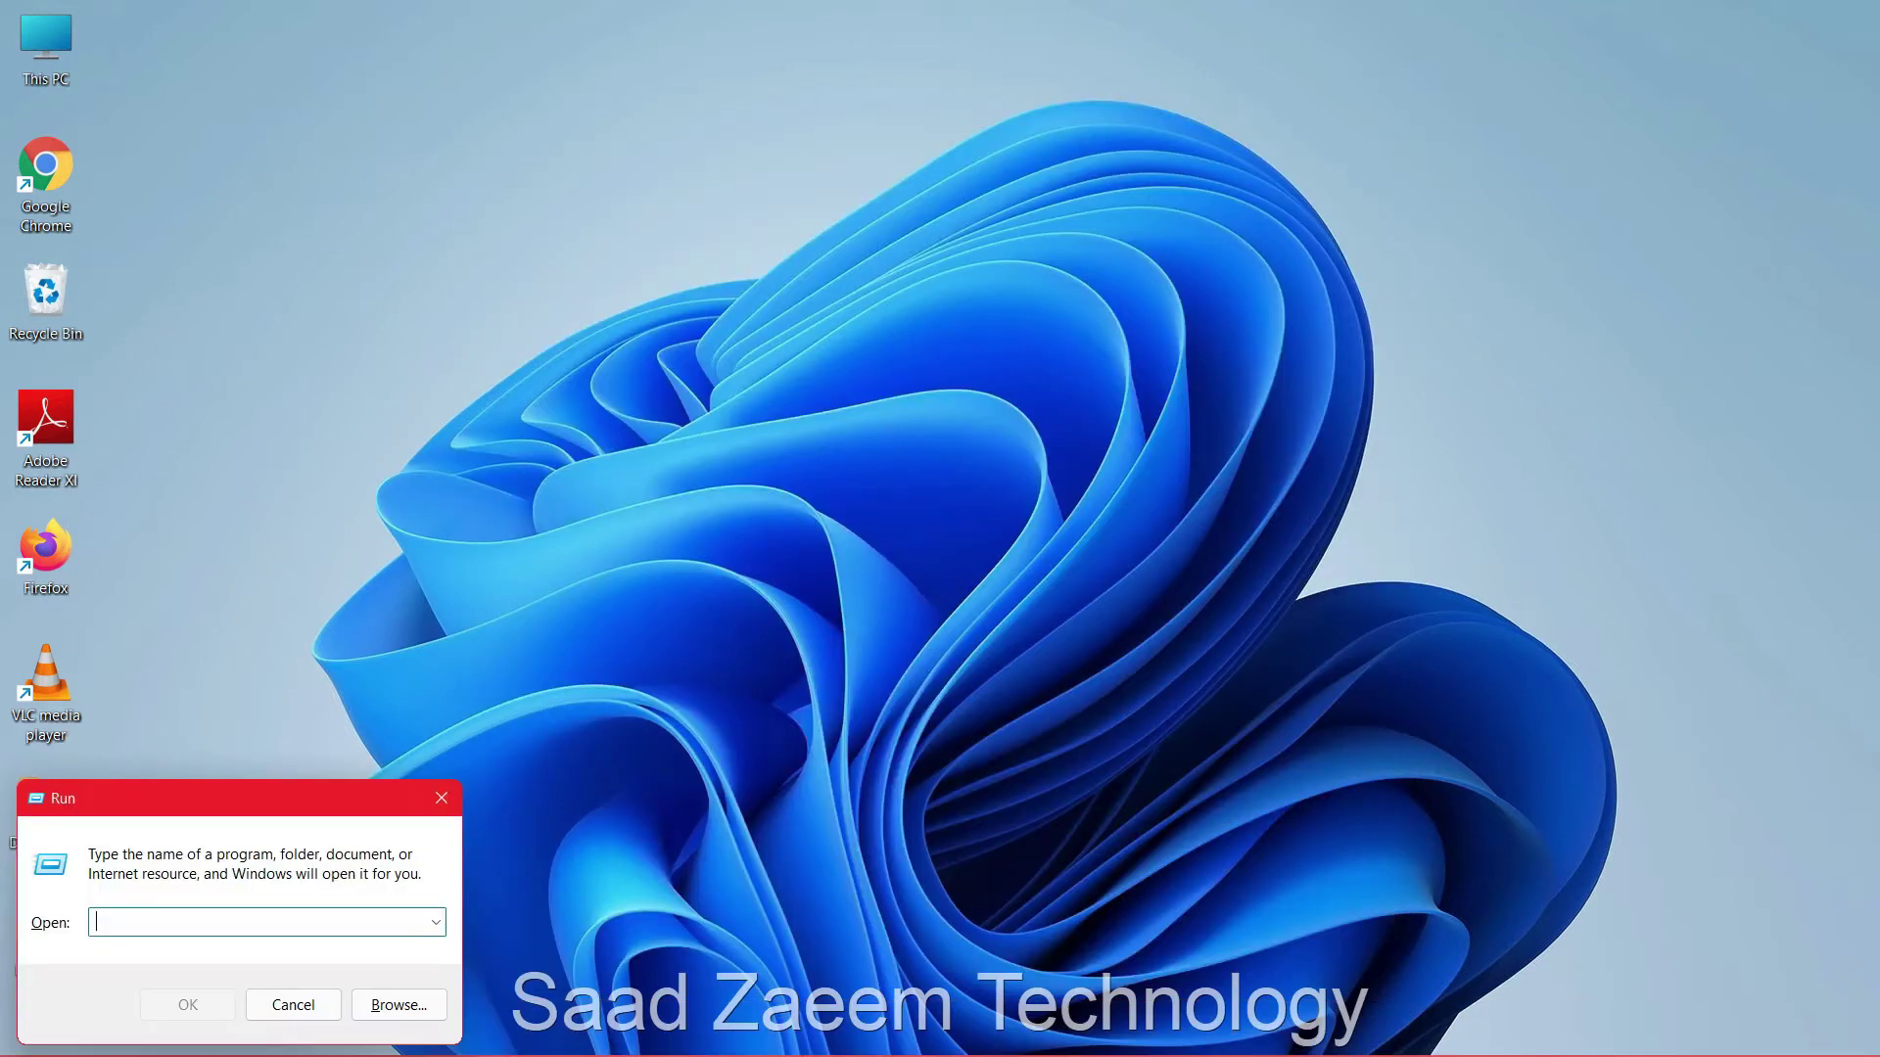
text(prefetch)
key(Return)
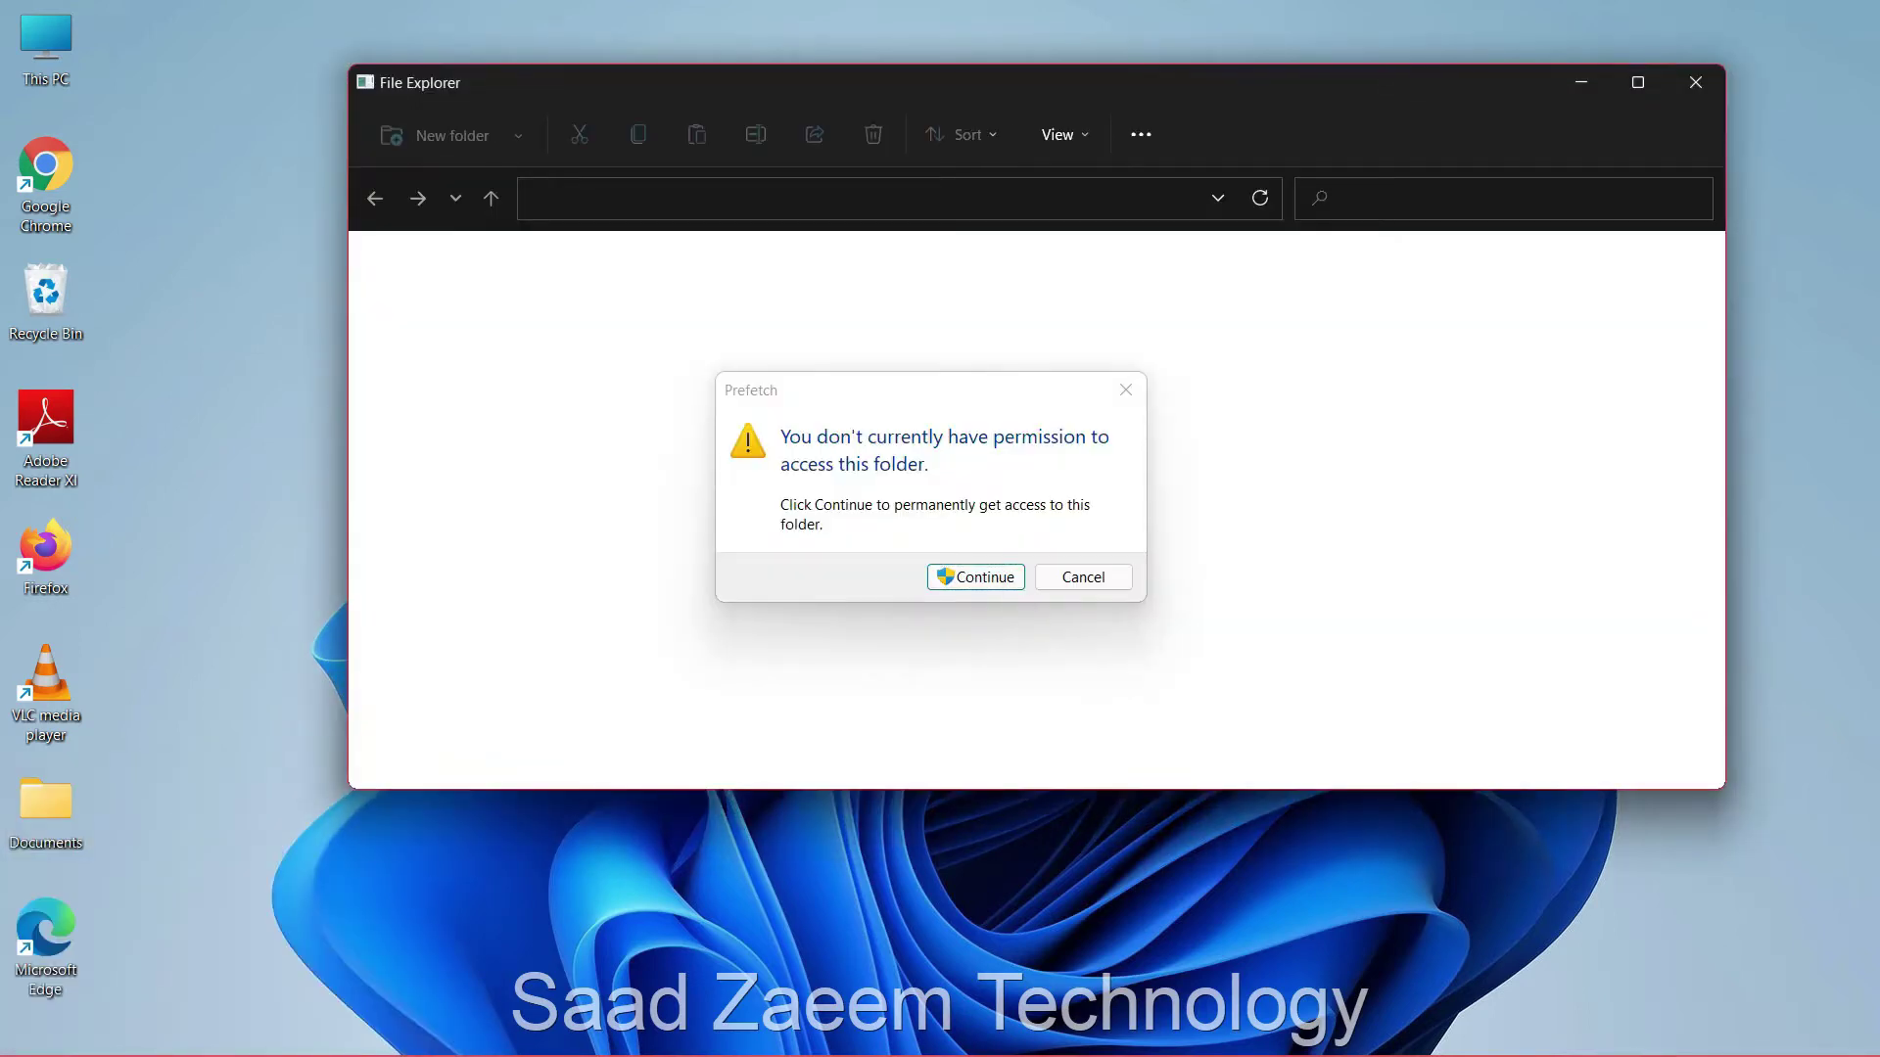
key(Return)
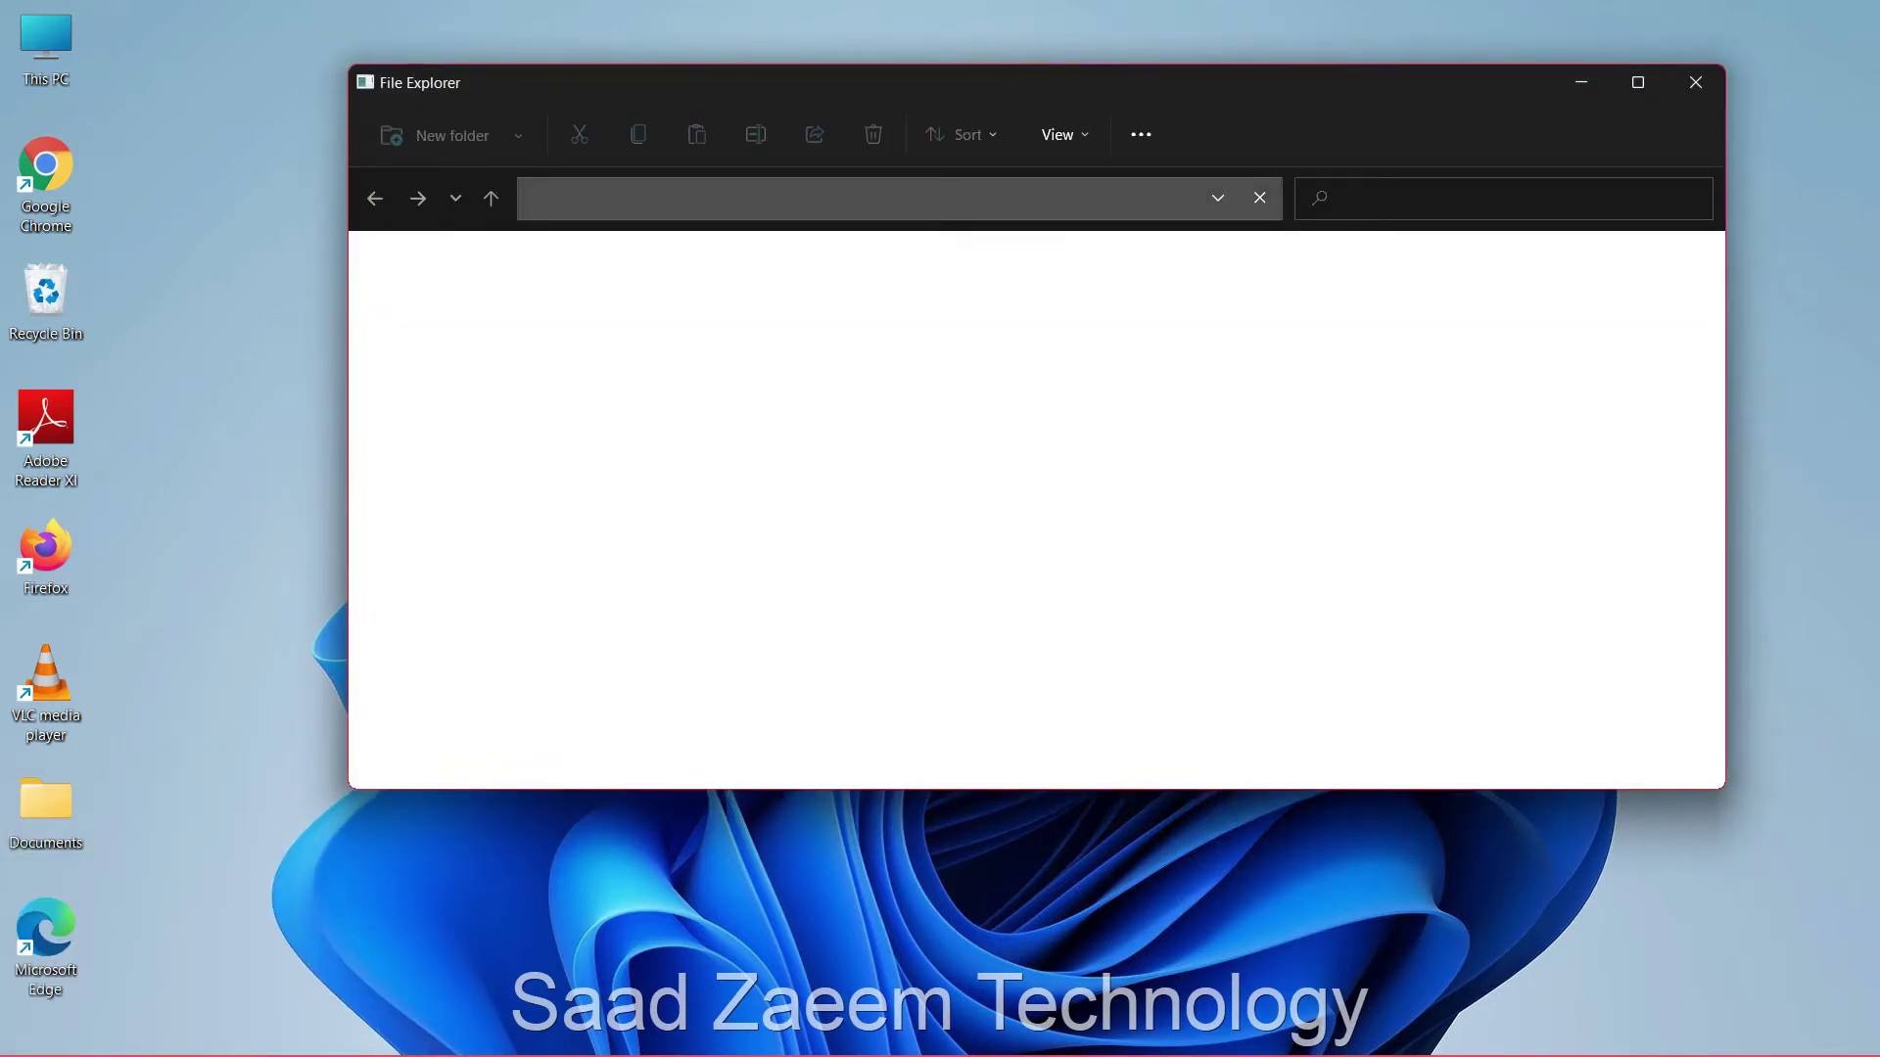
drag(867, 90, 827, 92)
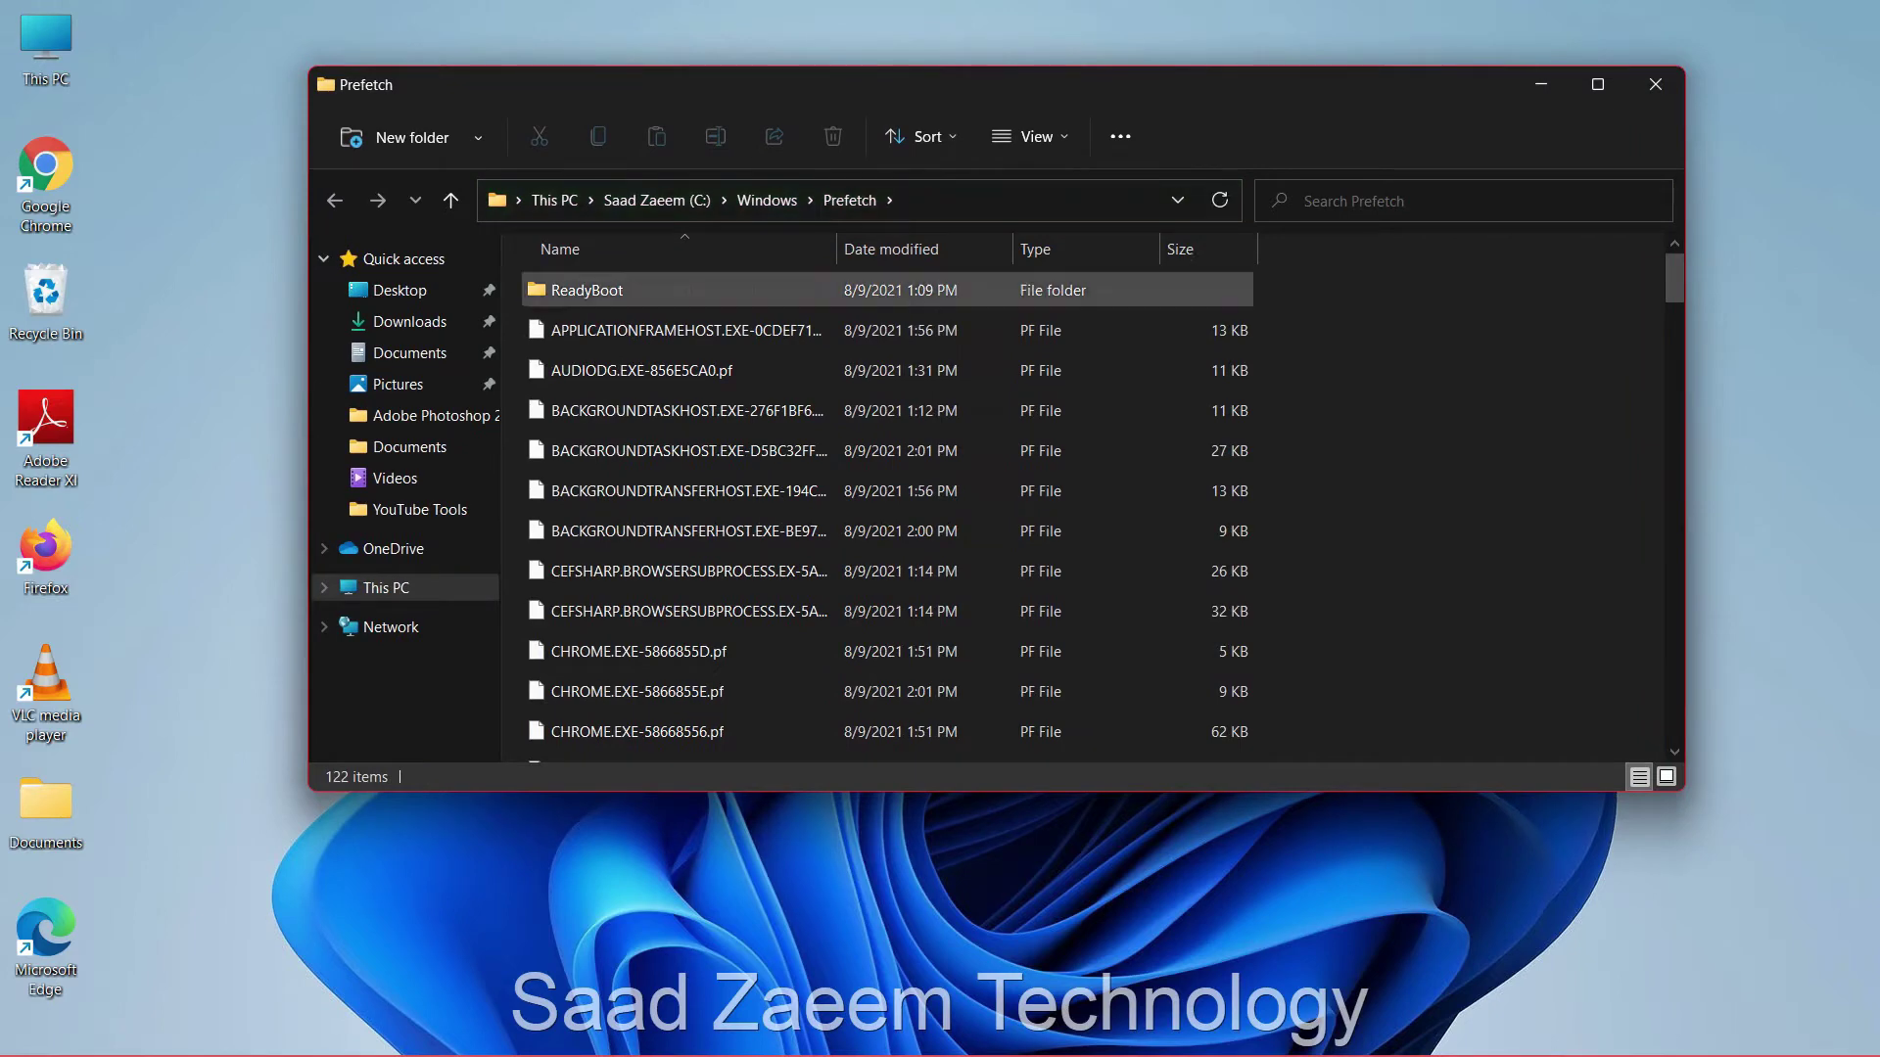
Delete everything in the Prefetch folder, applying one choice to all files in use, and close the folder window
key(ctrl+a)
key(Delete)
key(alt+a)
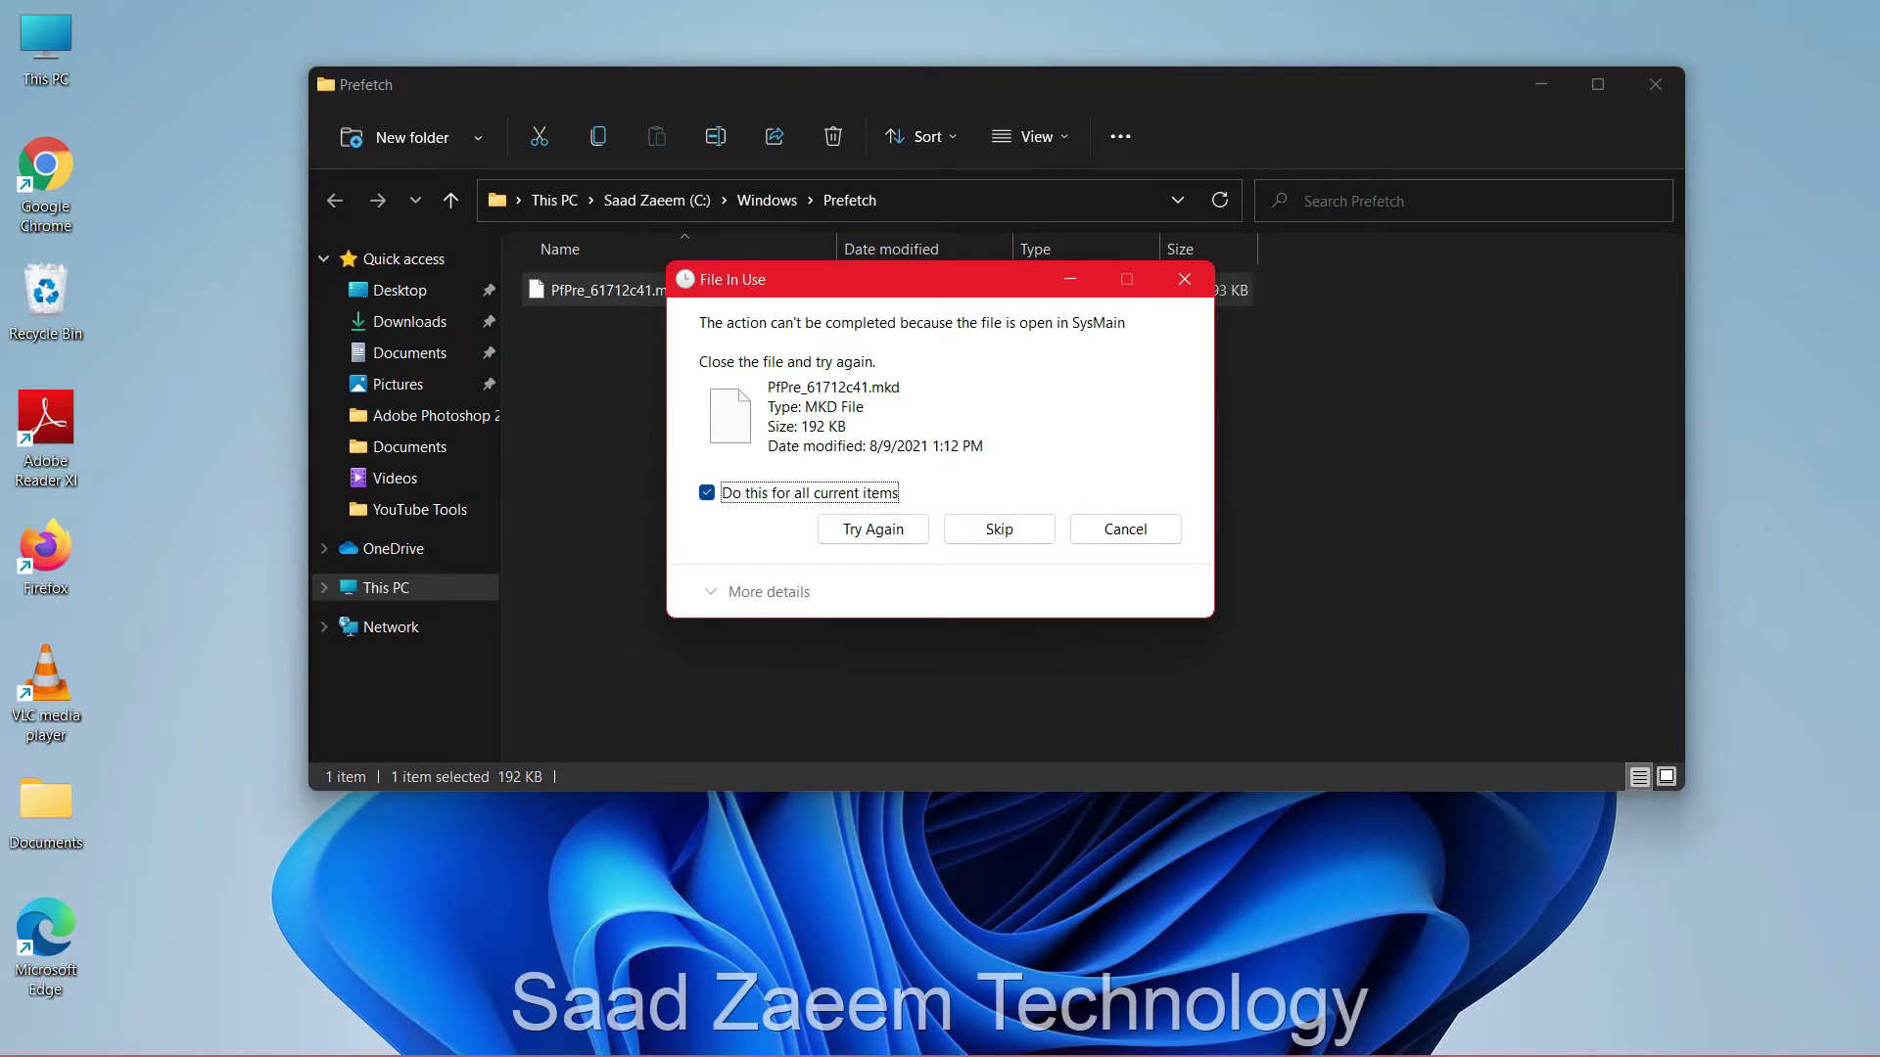
key(Return)
click(1655, 84)
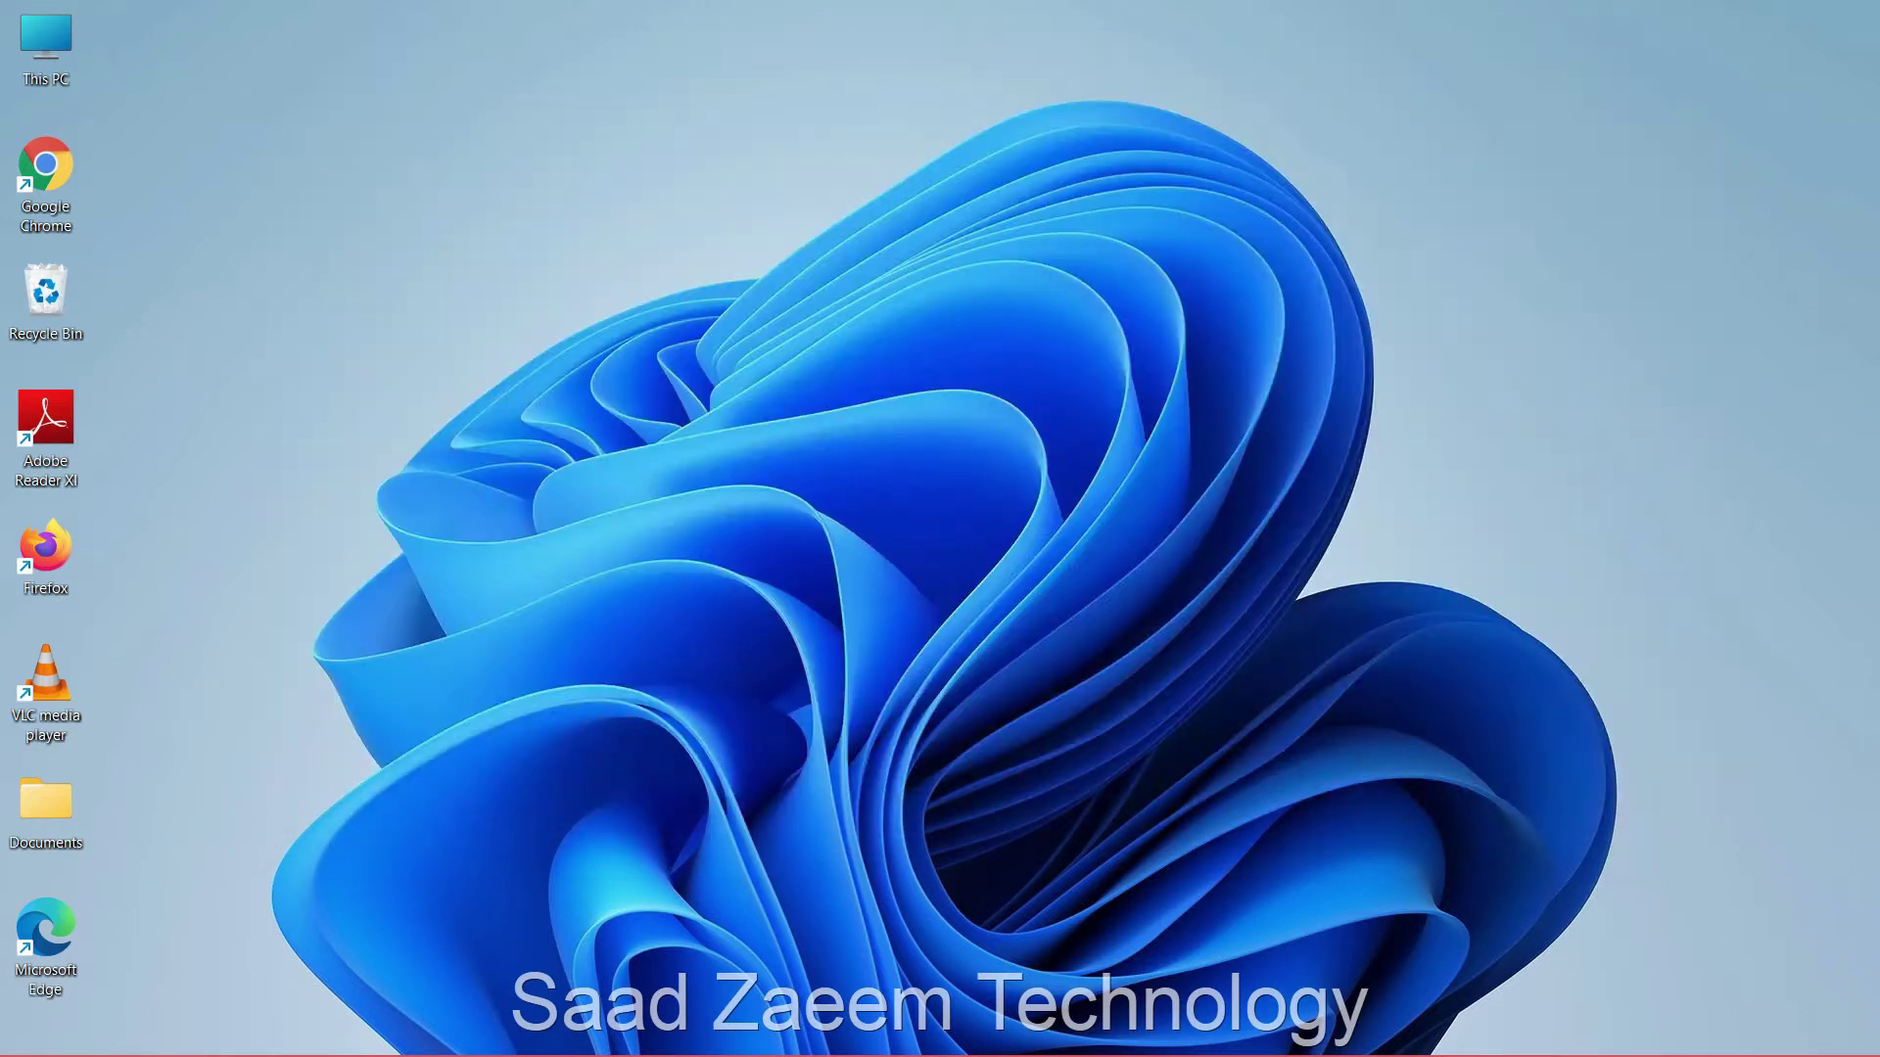
Empty the Recycle Bin, permanently deleting all of its items
right_click(82, 274)
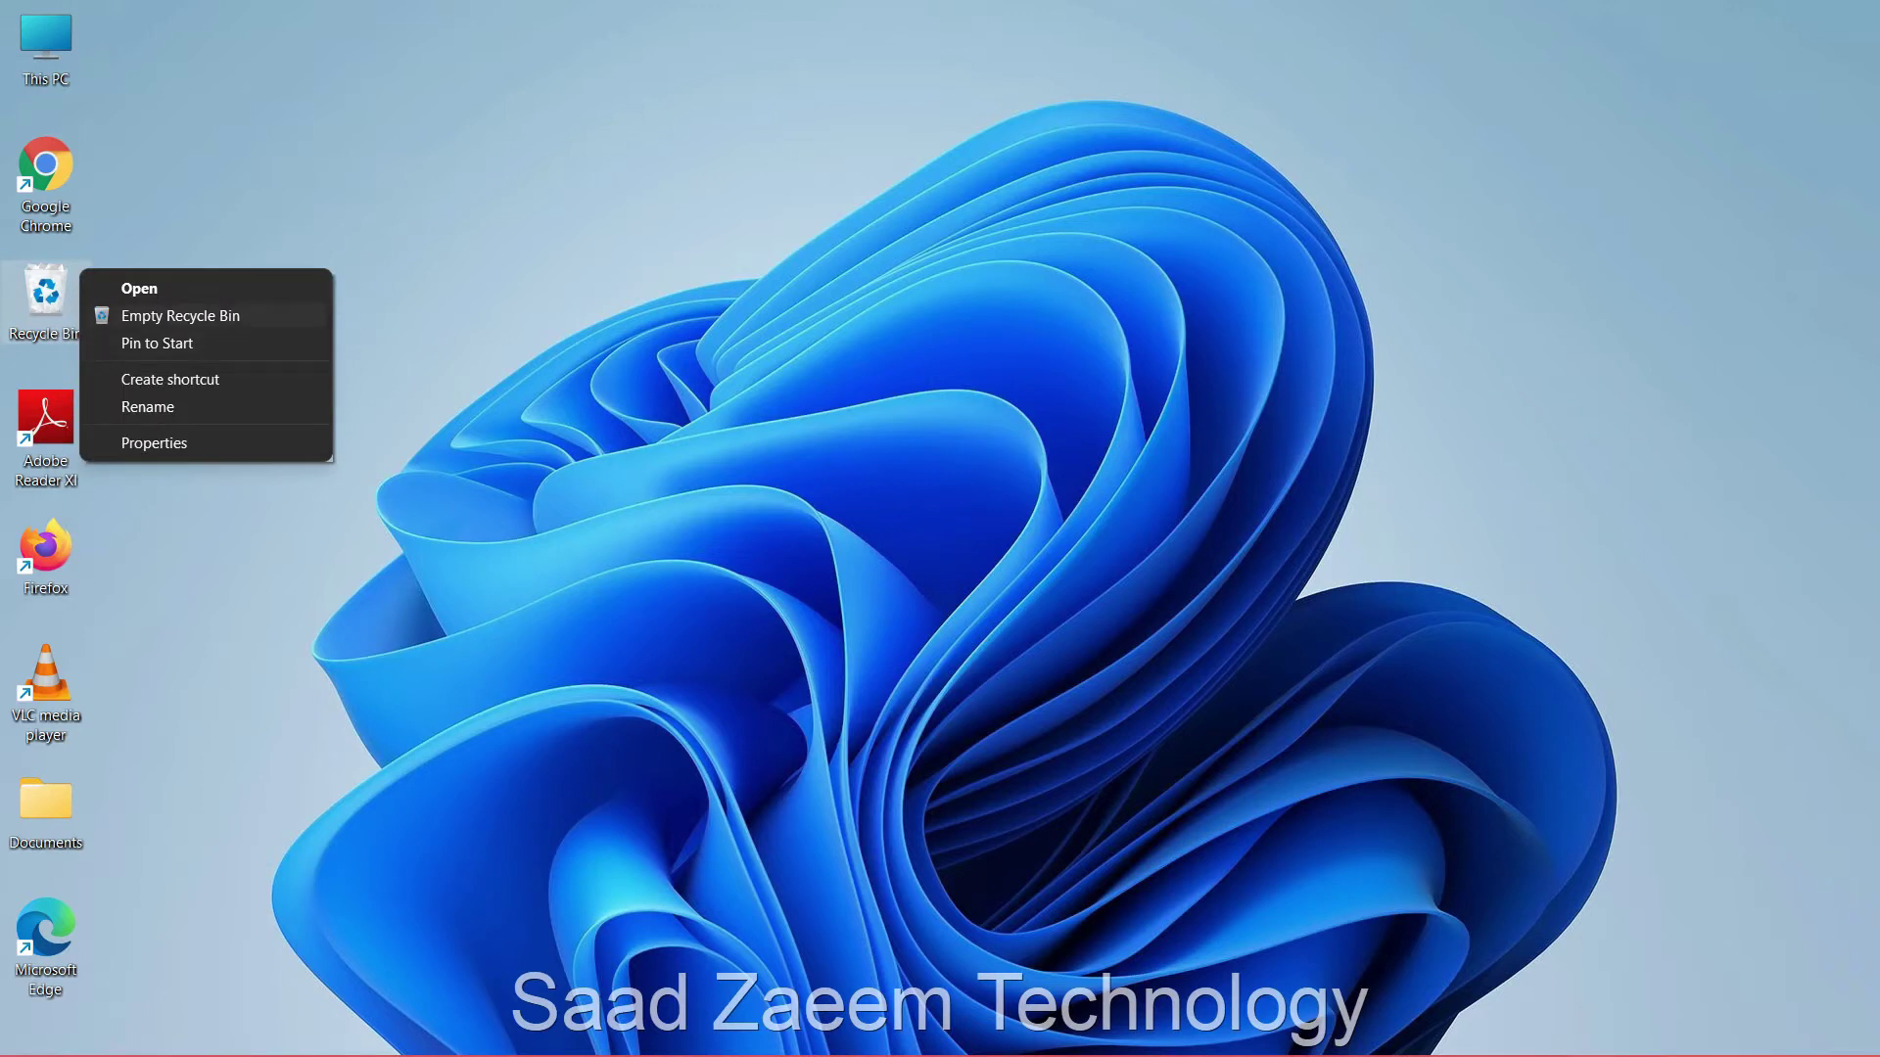
click(180, 315)
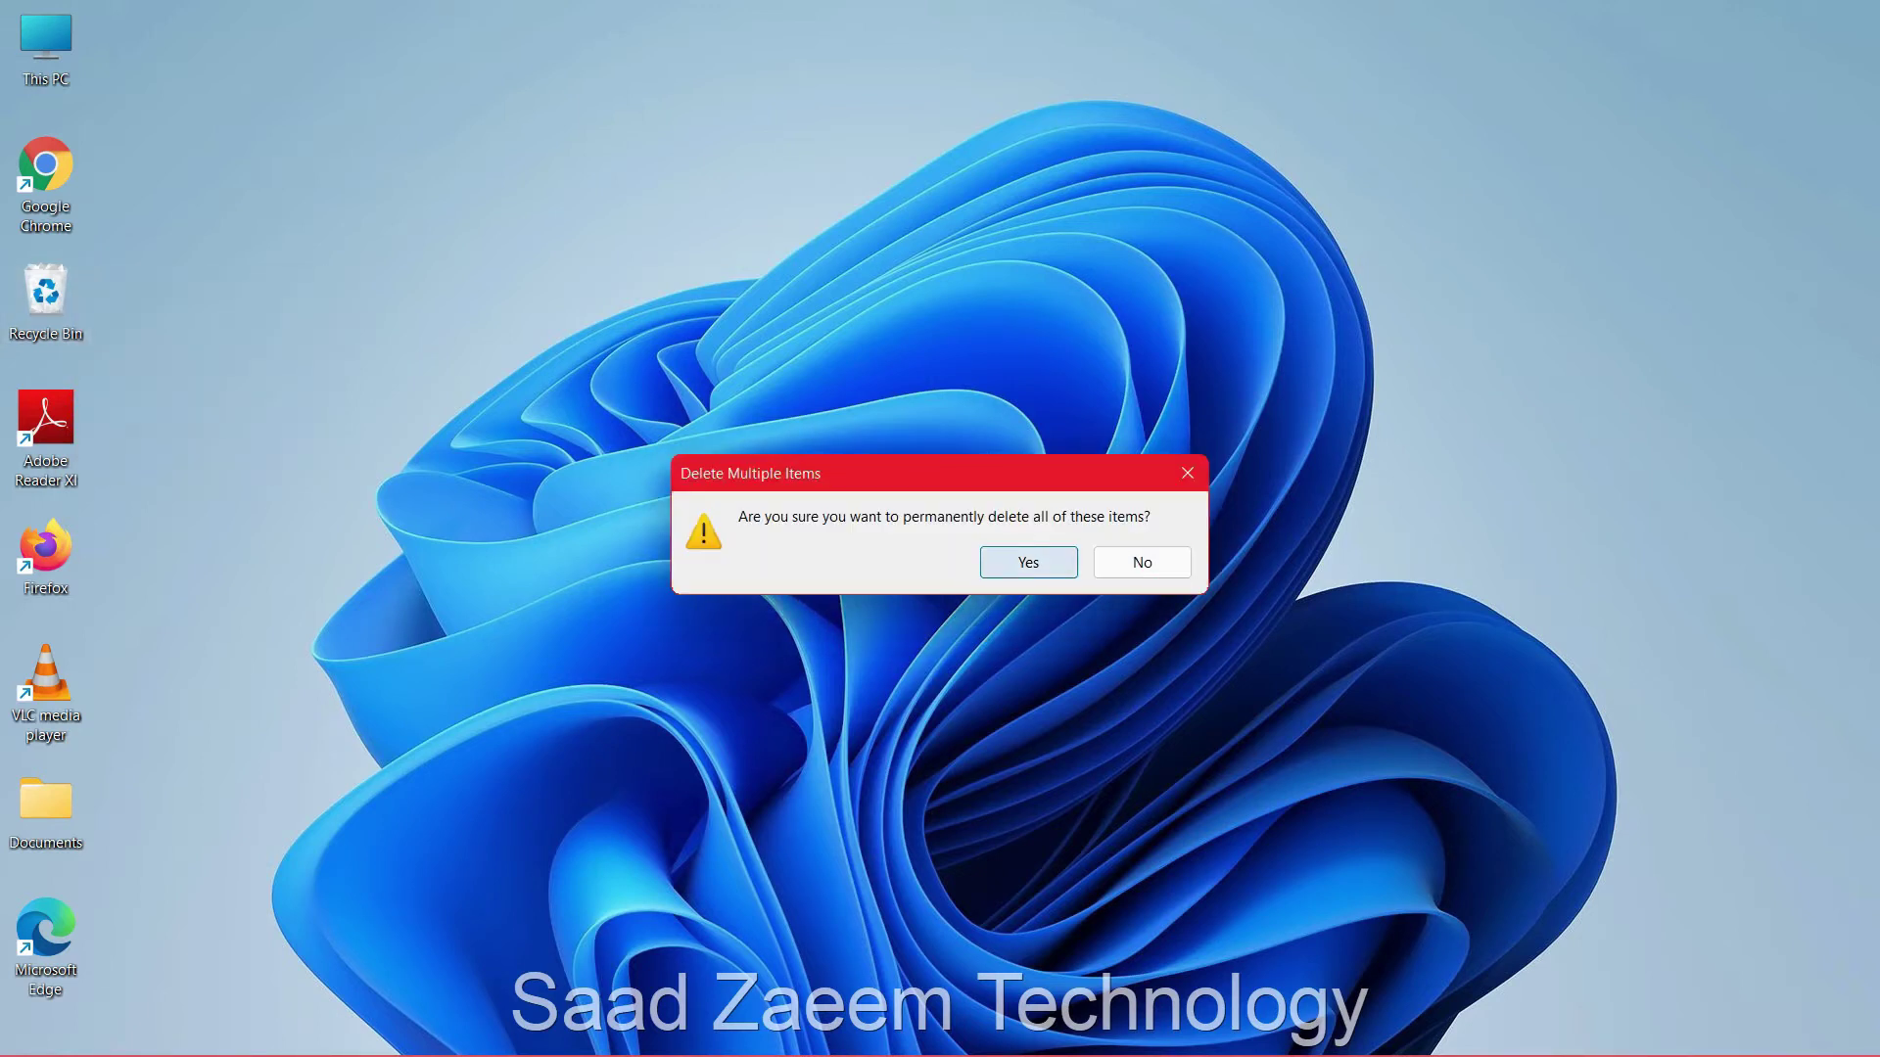
click(1029, 562)
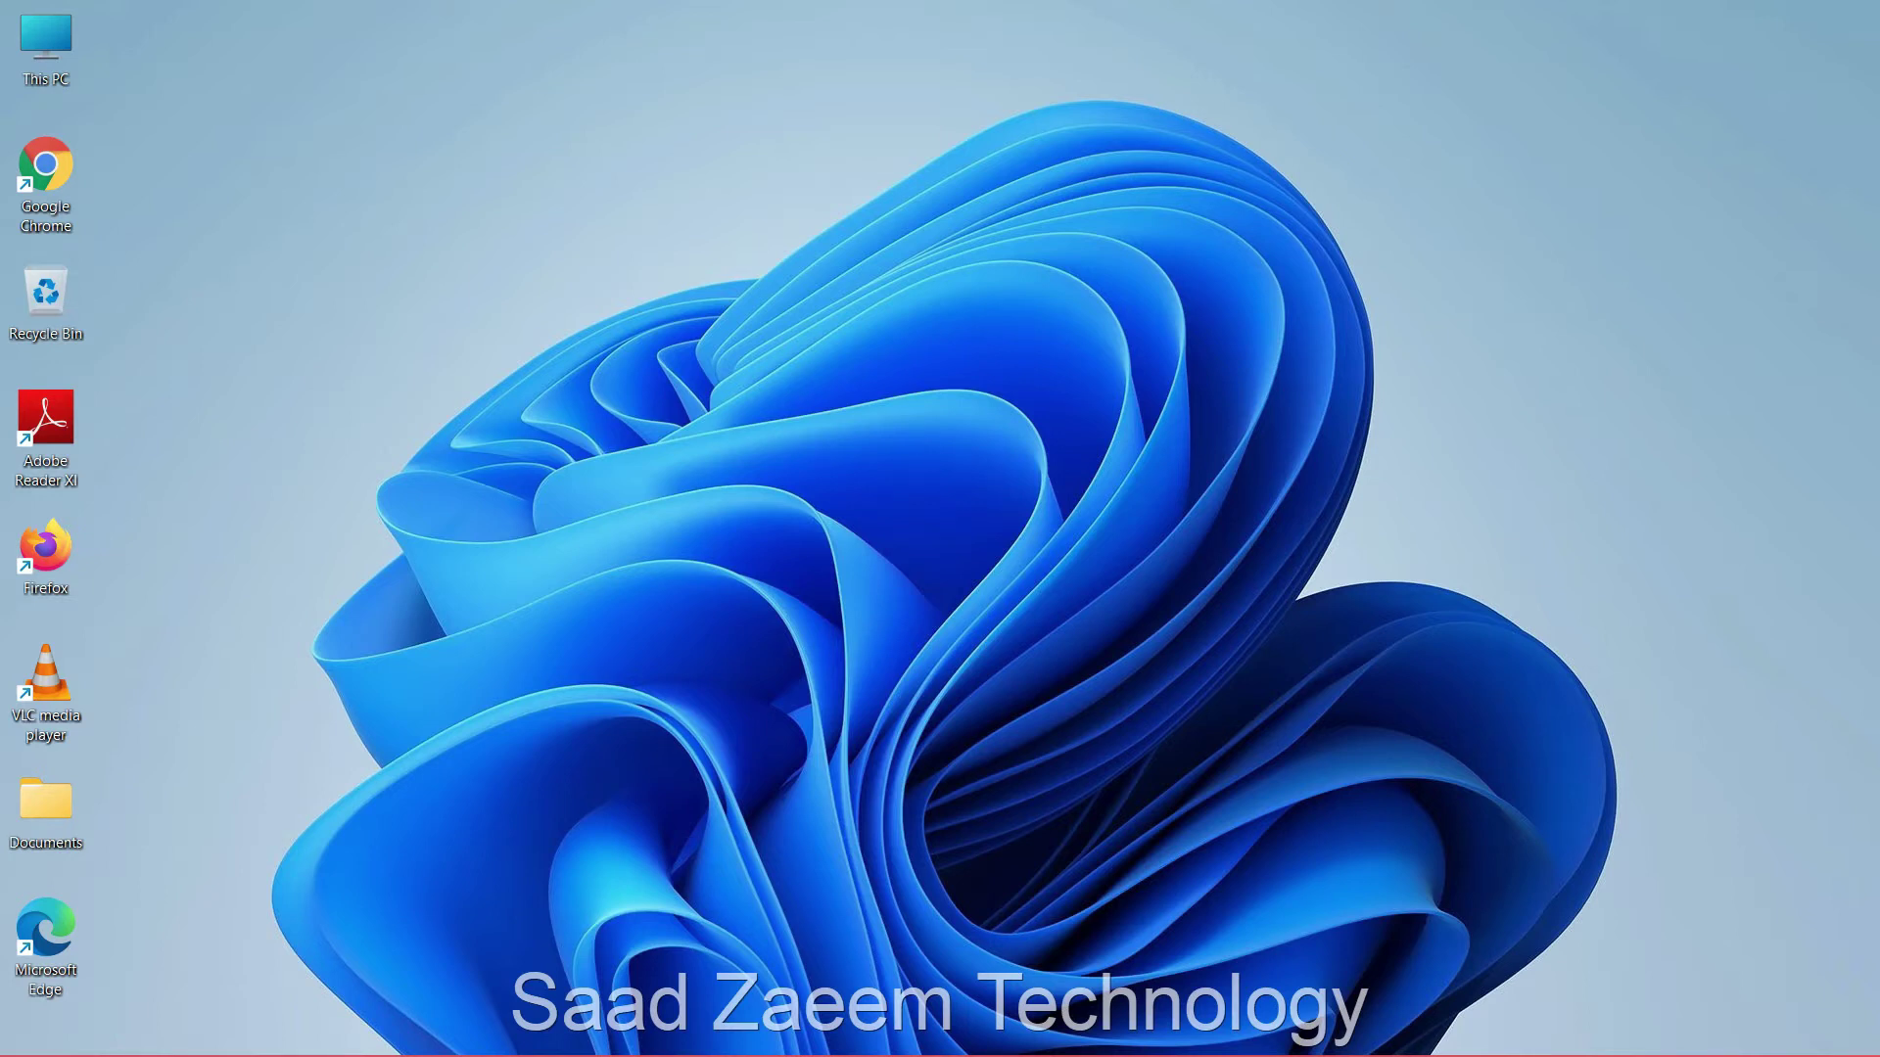
Search Windows for "sett" and open the Settings app
key(Tab)
key(super)
text(sett)
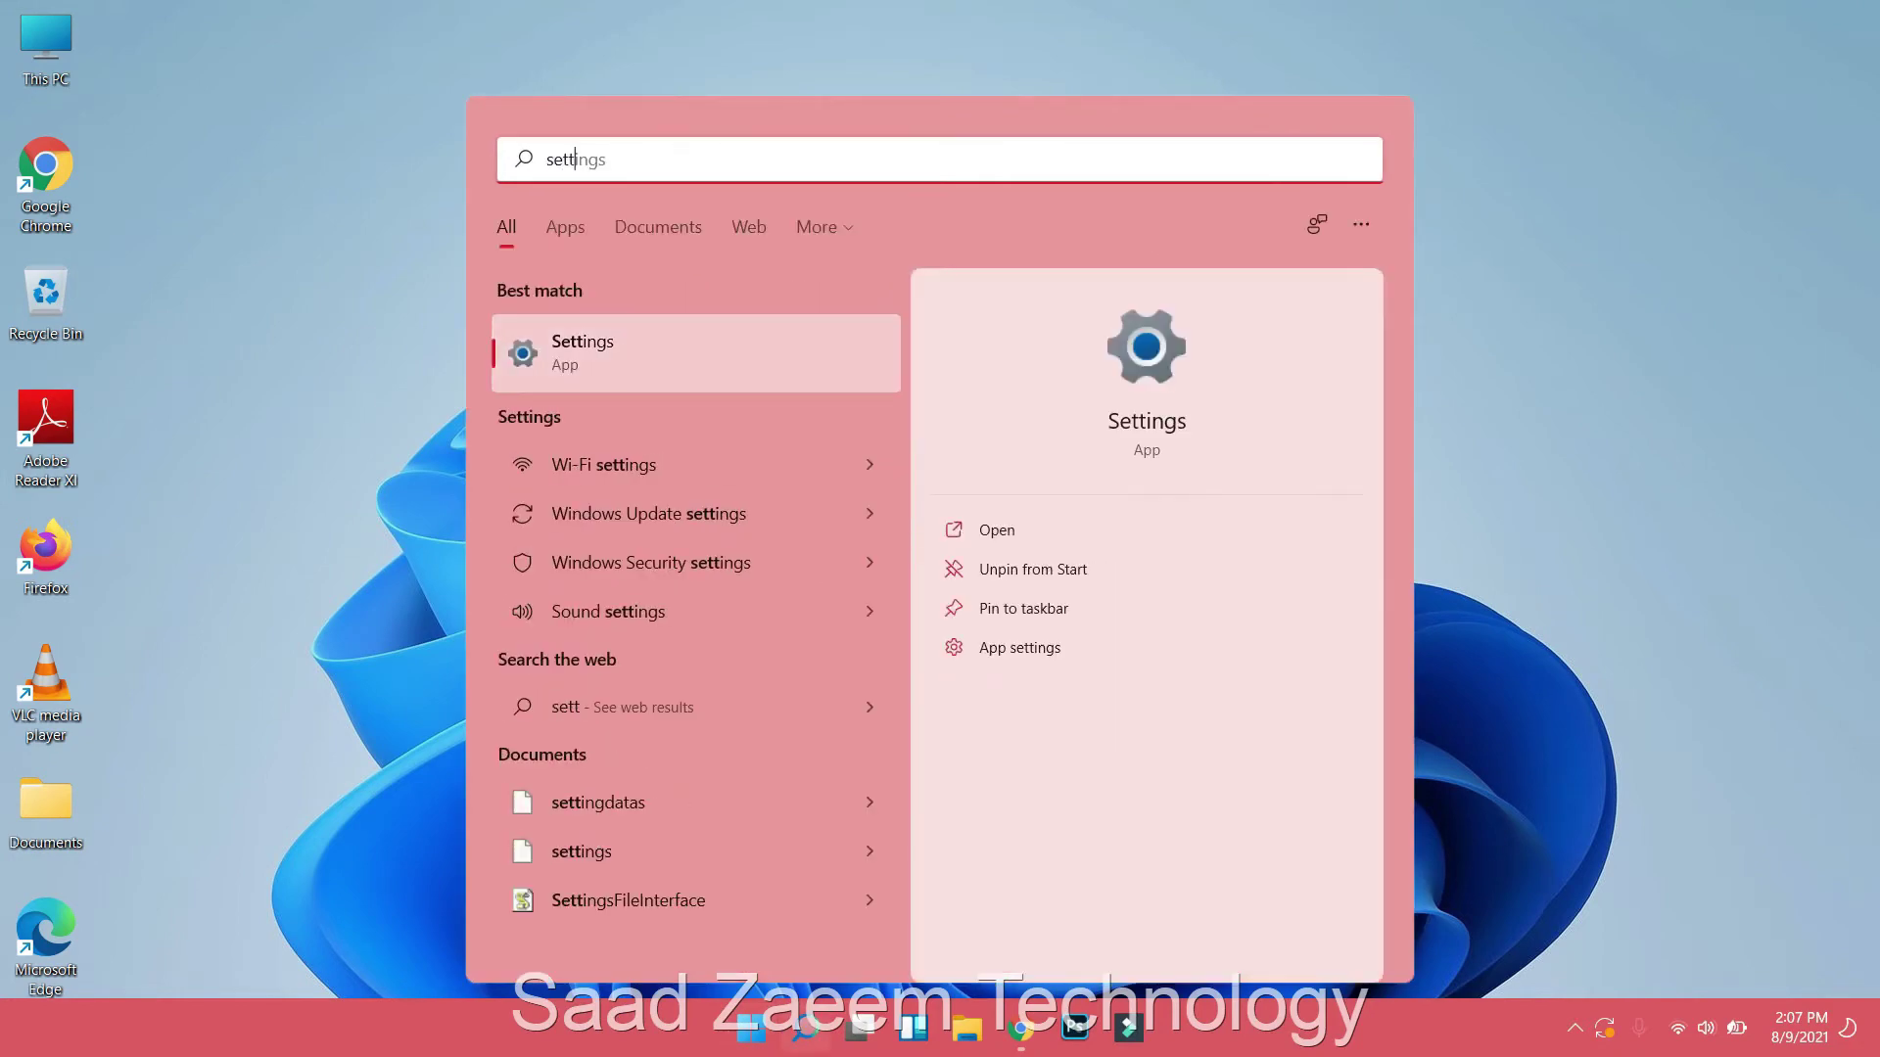
key(Return)
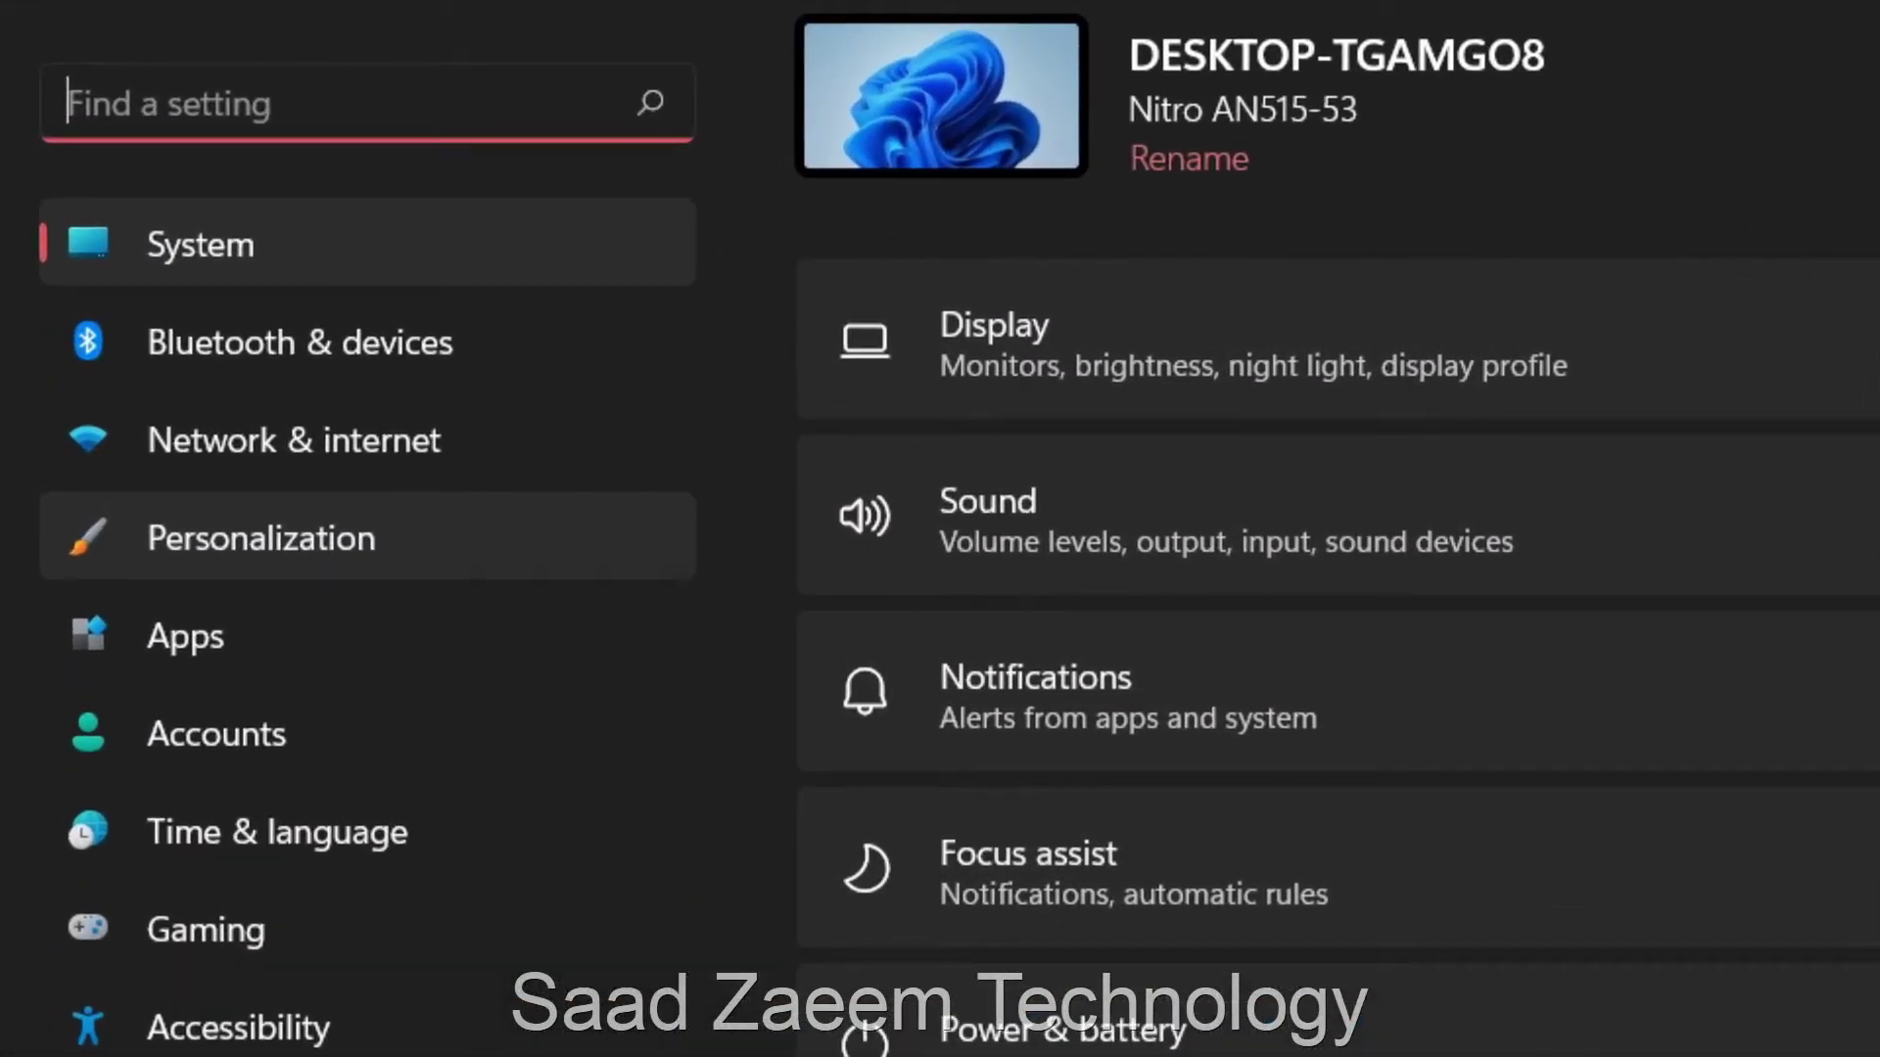
Search Settings for "View adva" and open View advanced system settings
text(View)
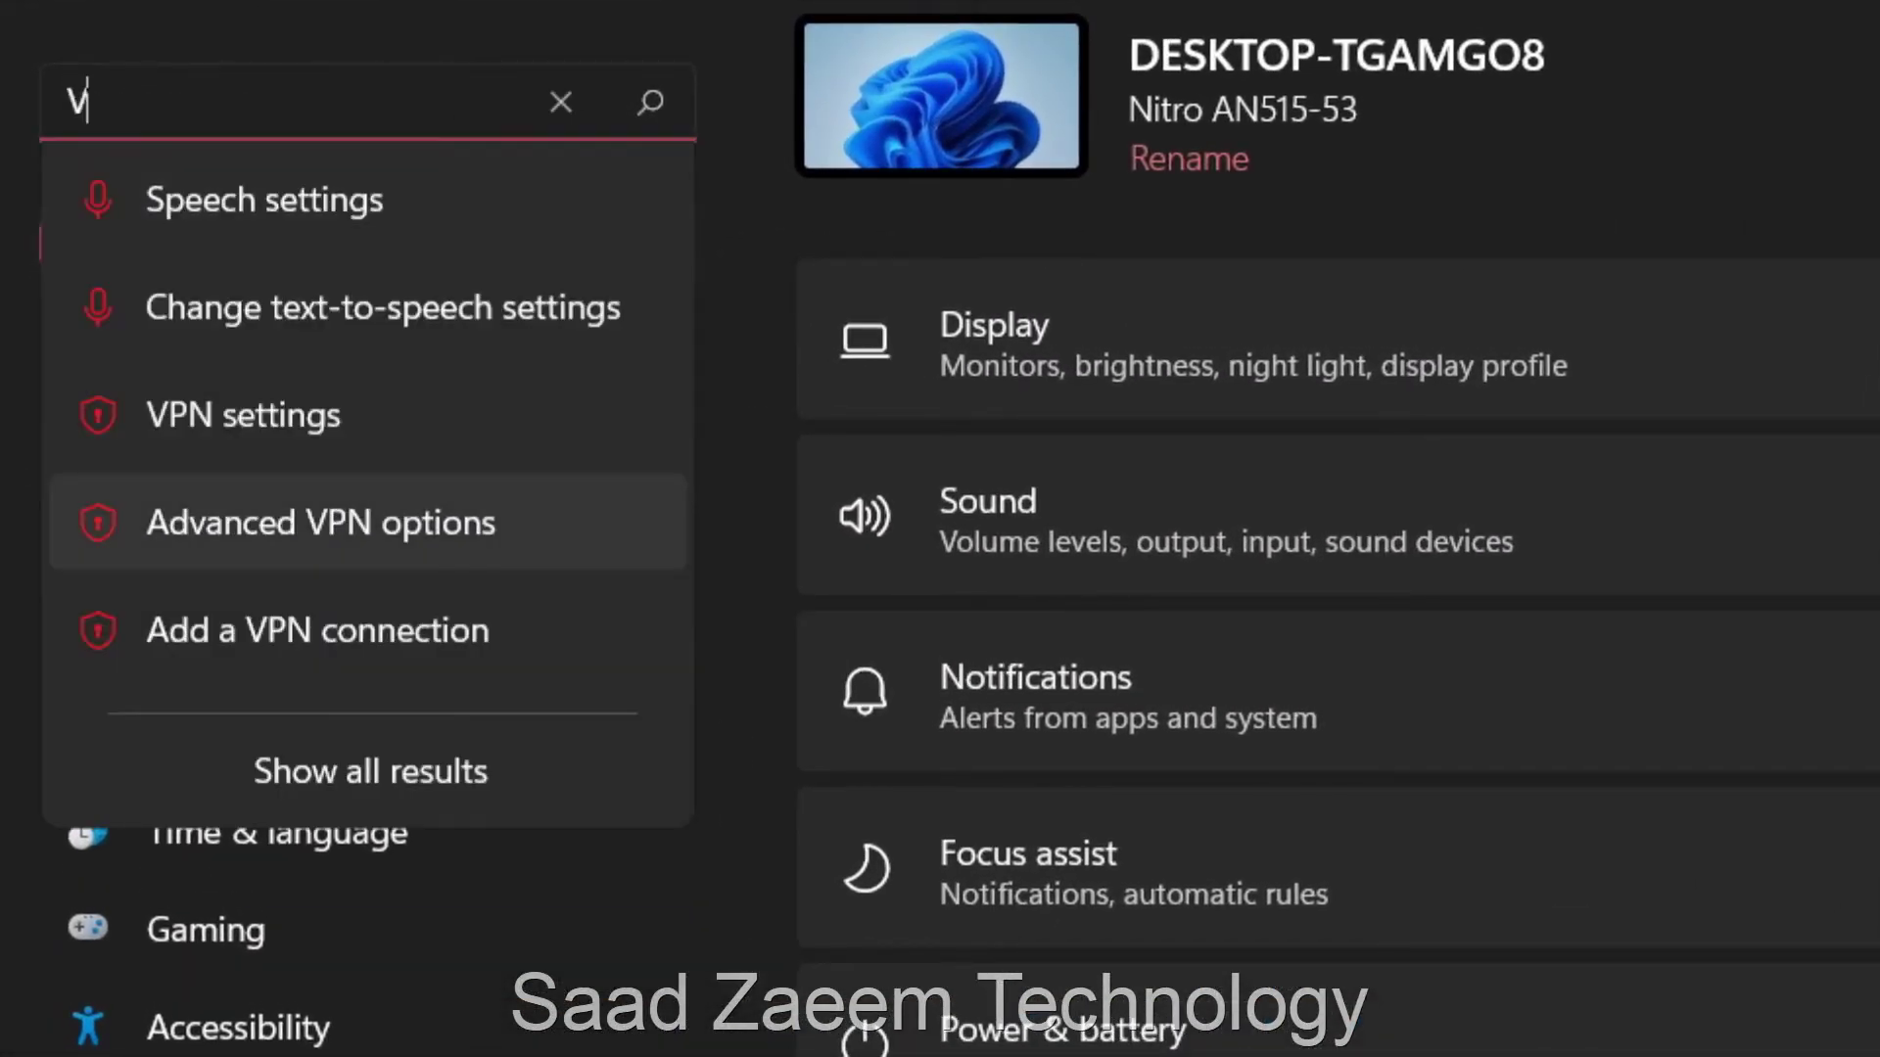
text( adva)
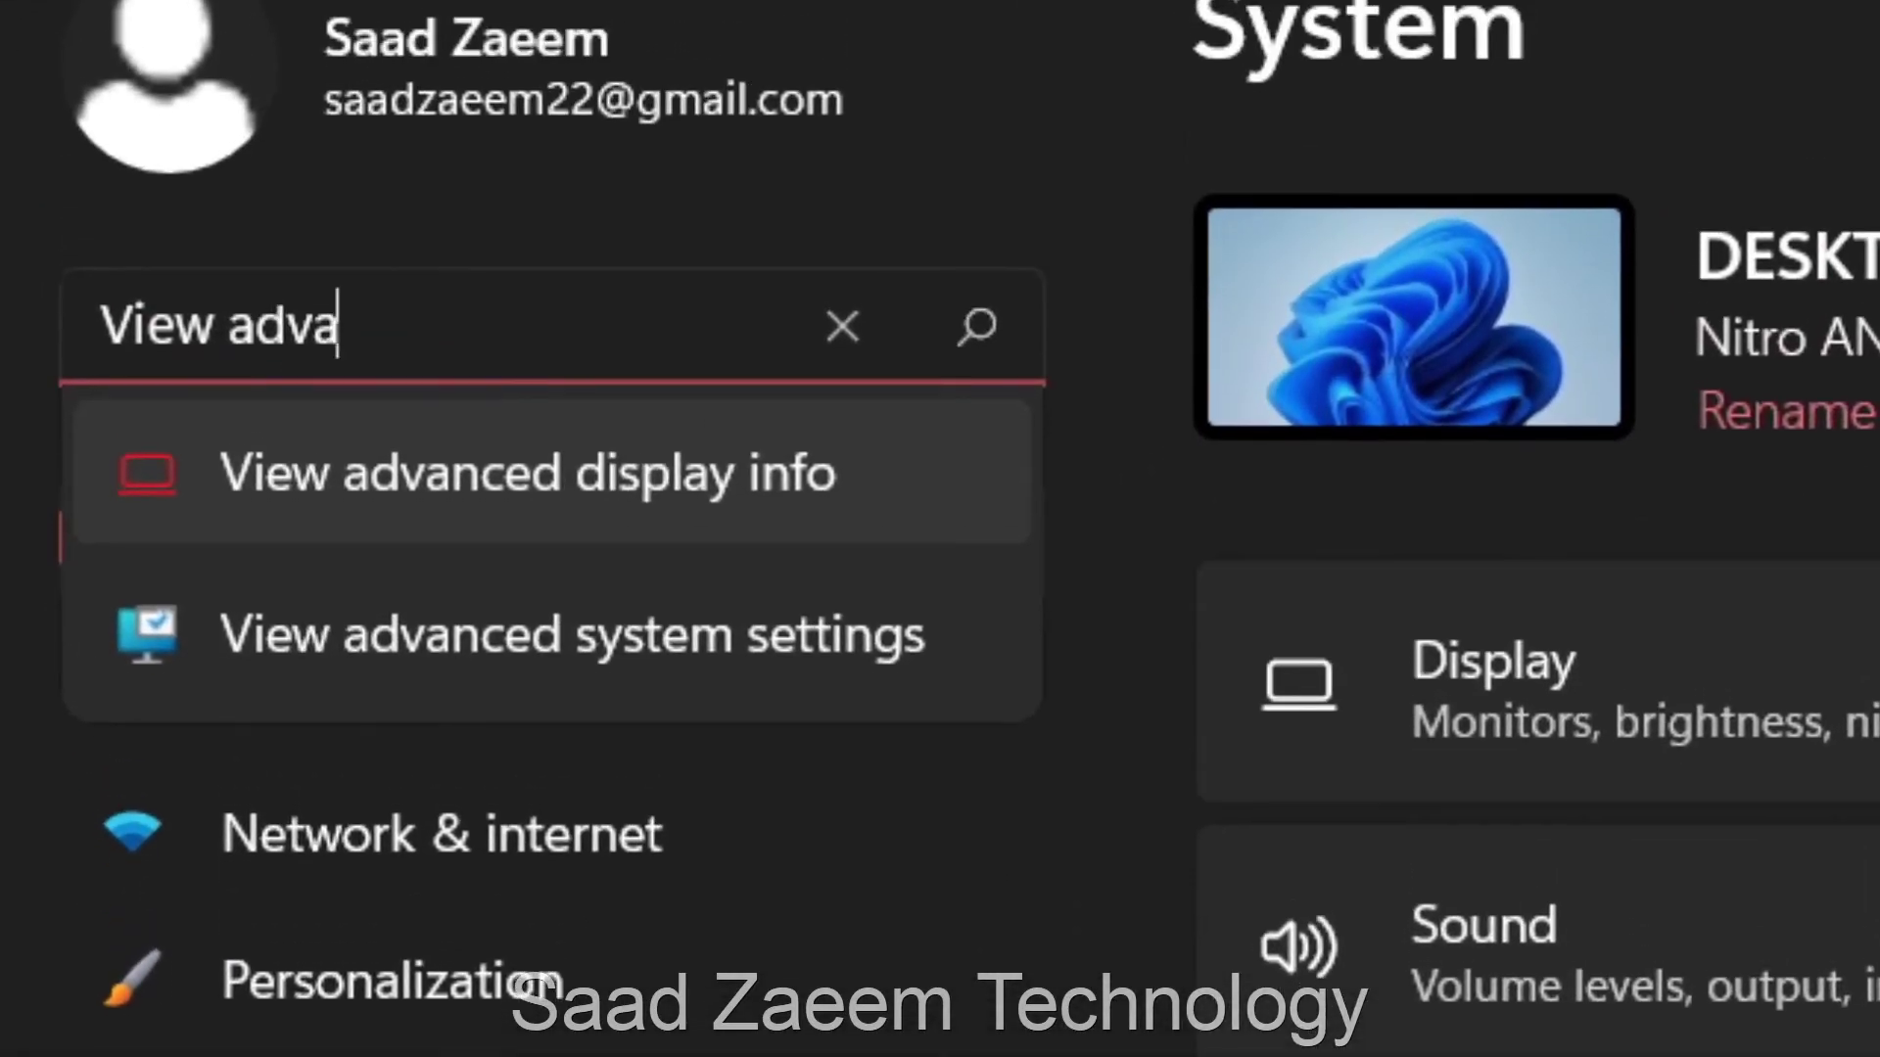
key(Down)
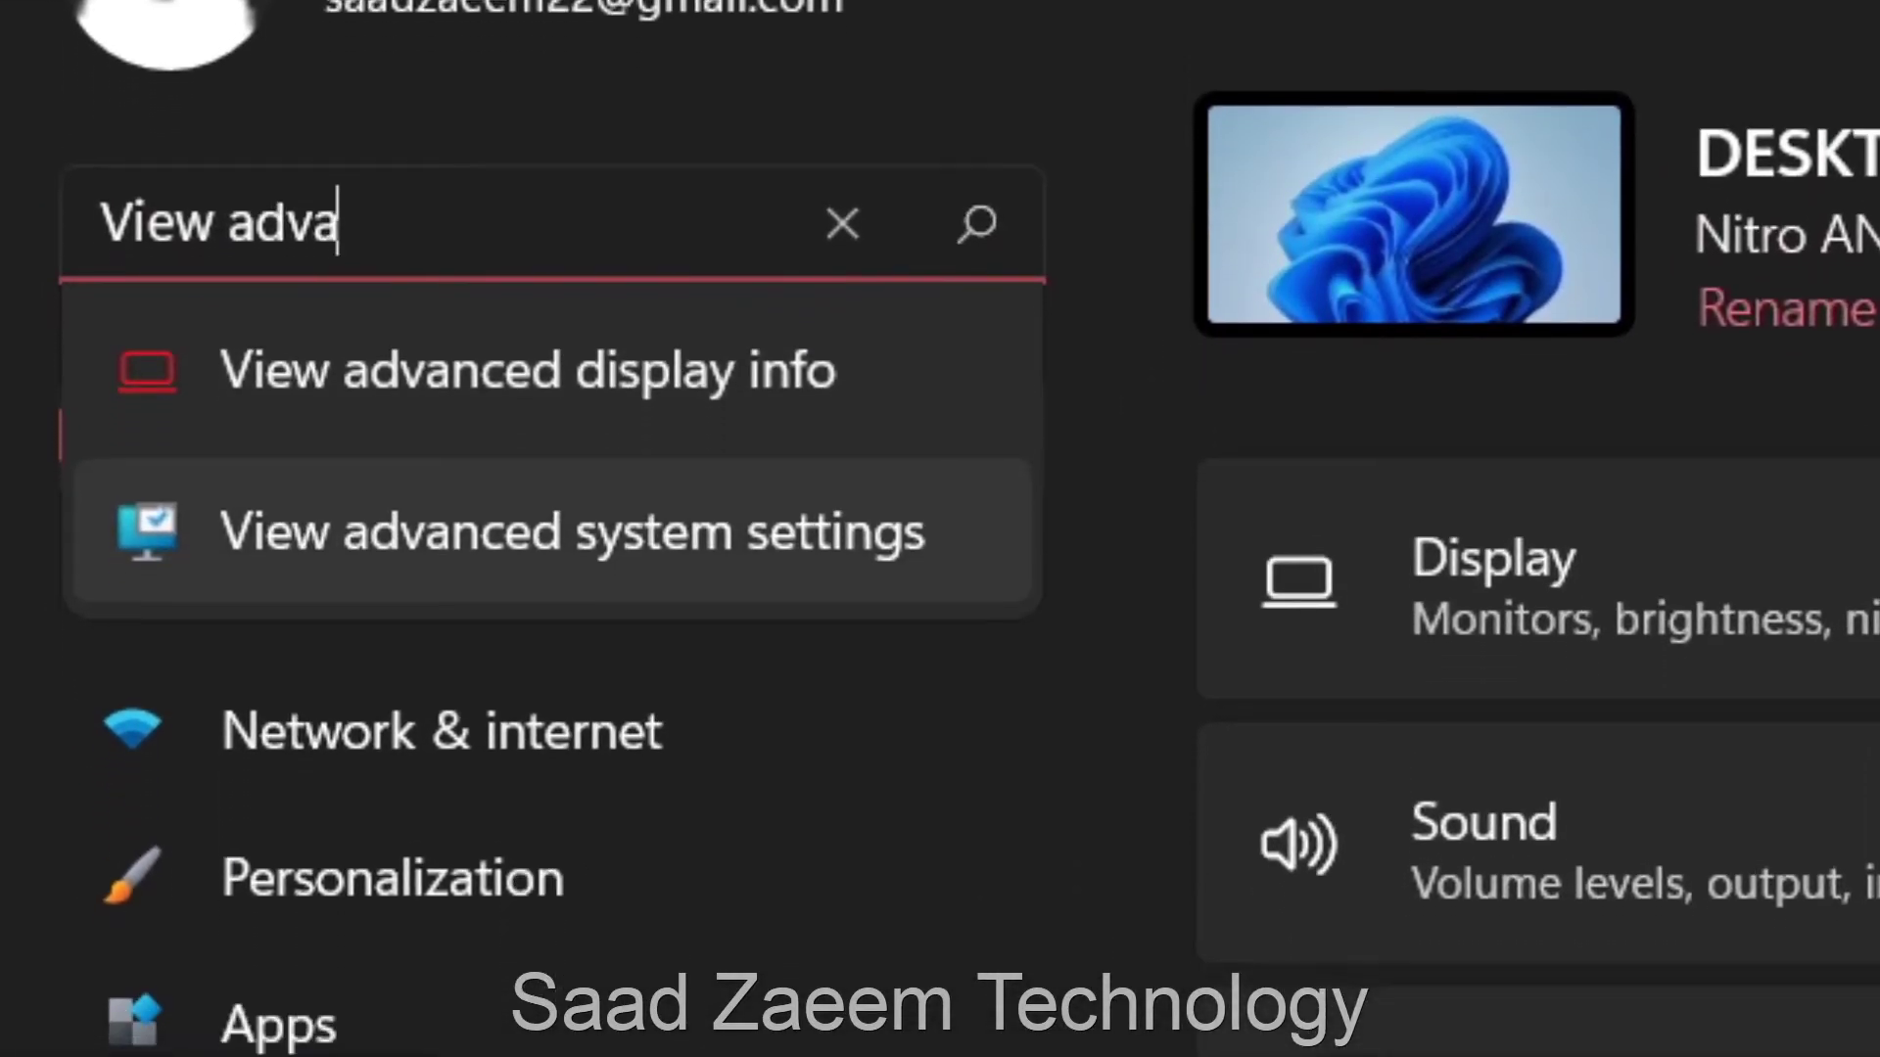
key(Return)
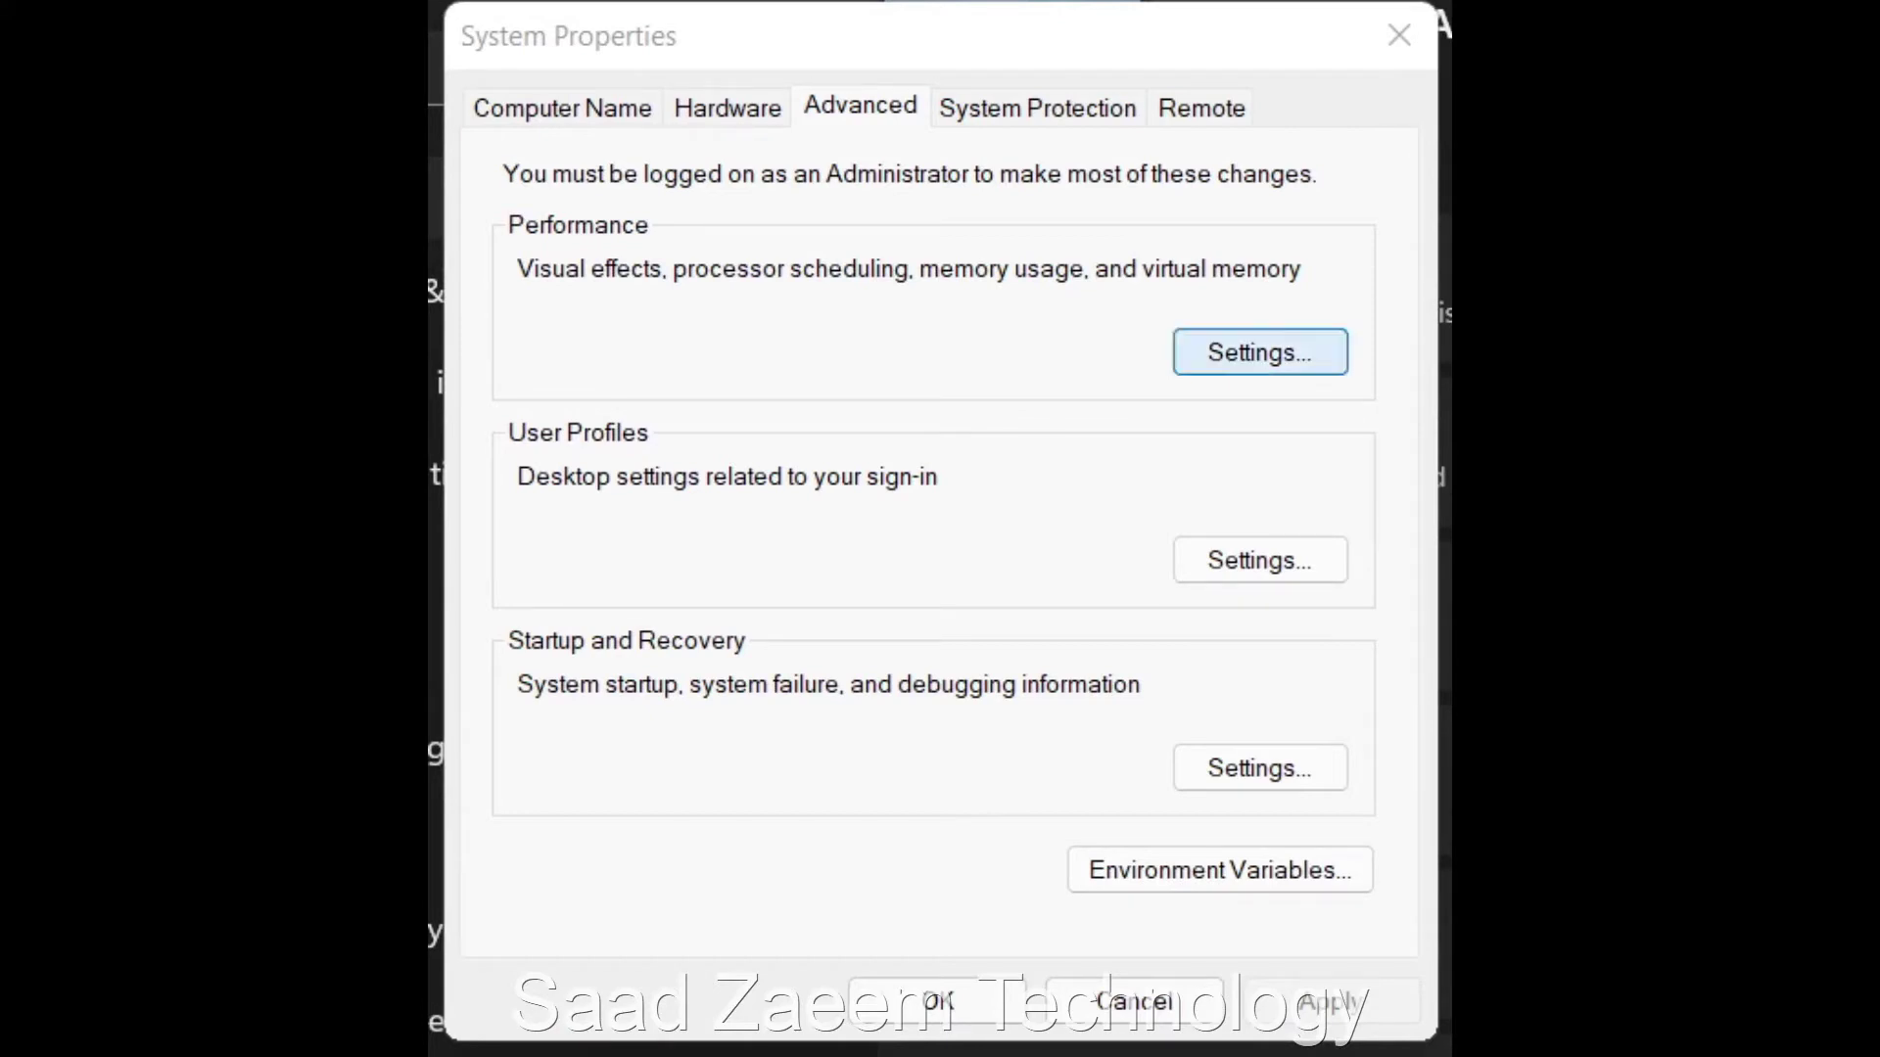
In the Performance settings, turn on Data Execution Prevention for all programs and services except selected ones, apply it and acknowledge the restart notice
click(1260, 352)
drag(916, 221, 925, 69)
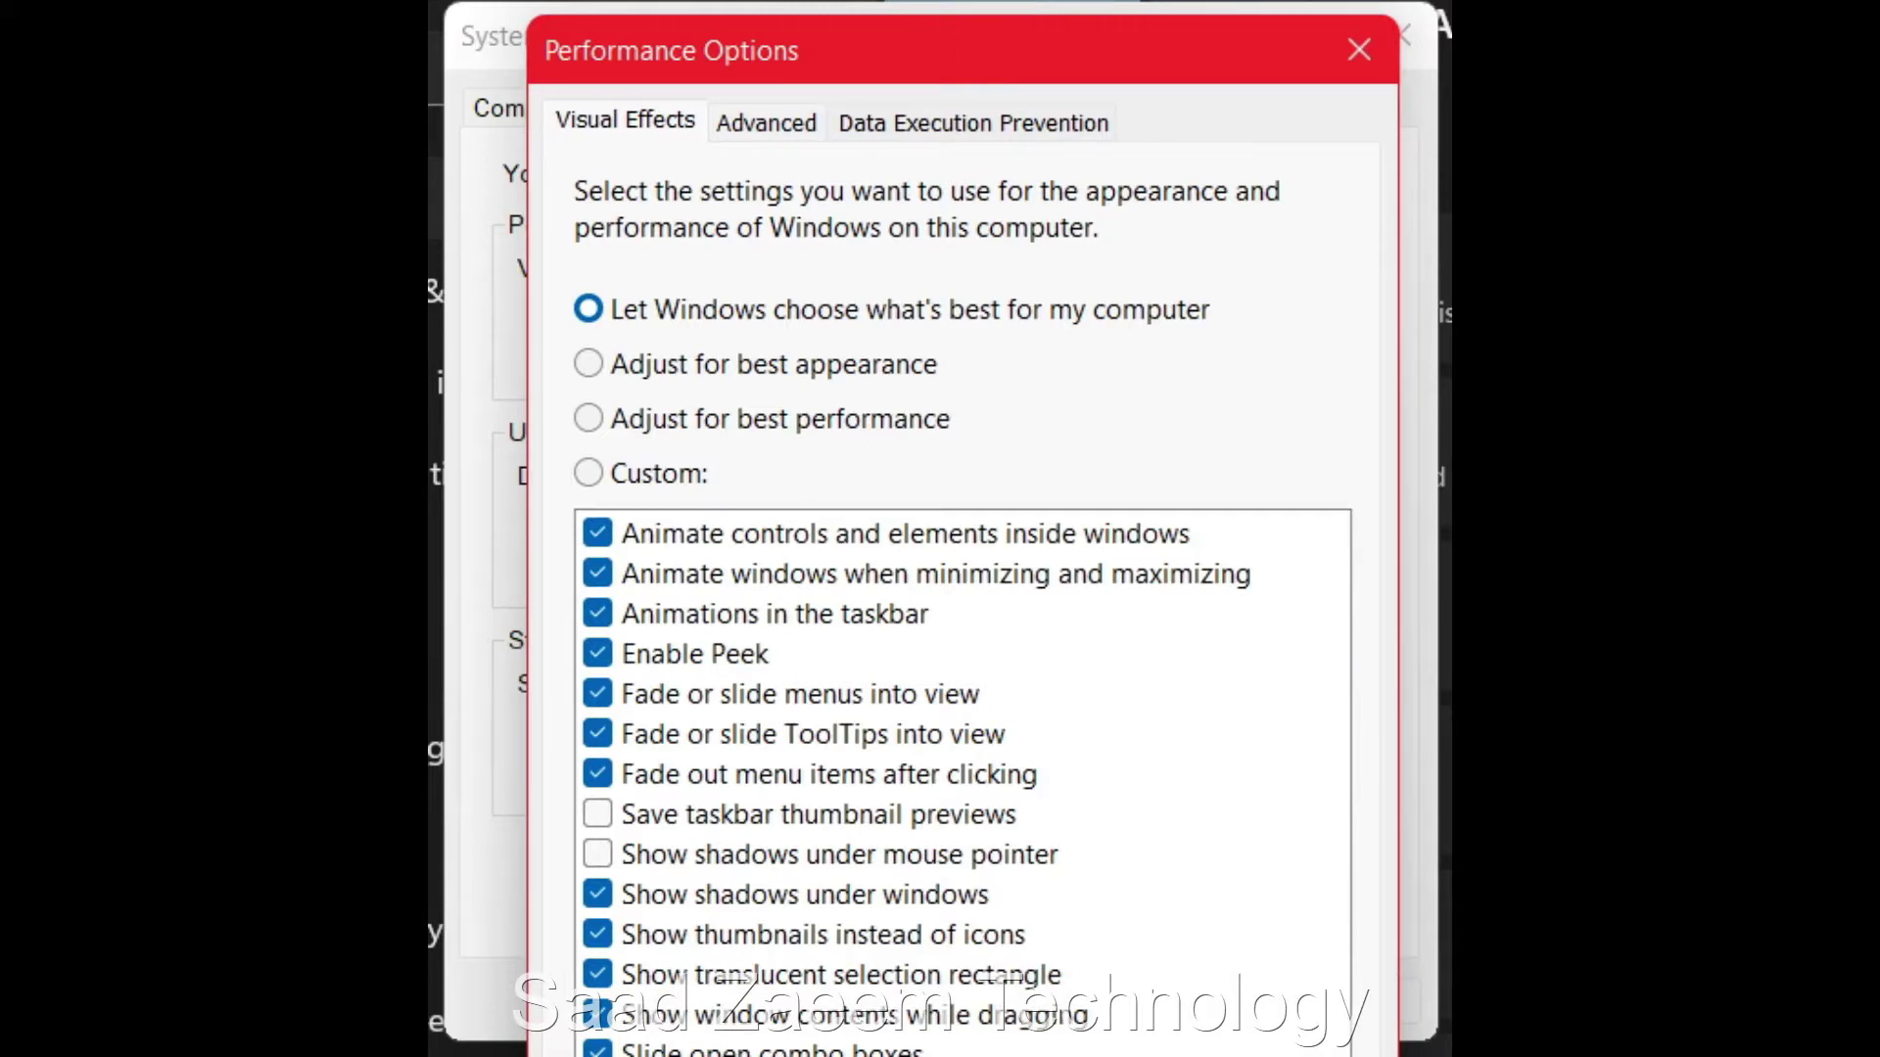
key(ctrl+shift+Tab)
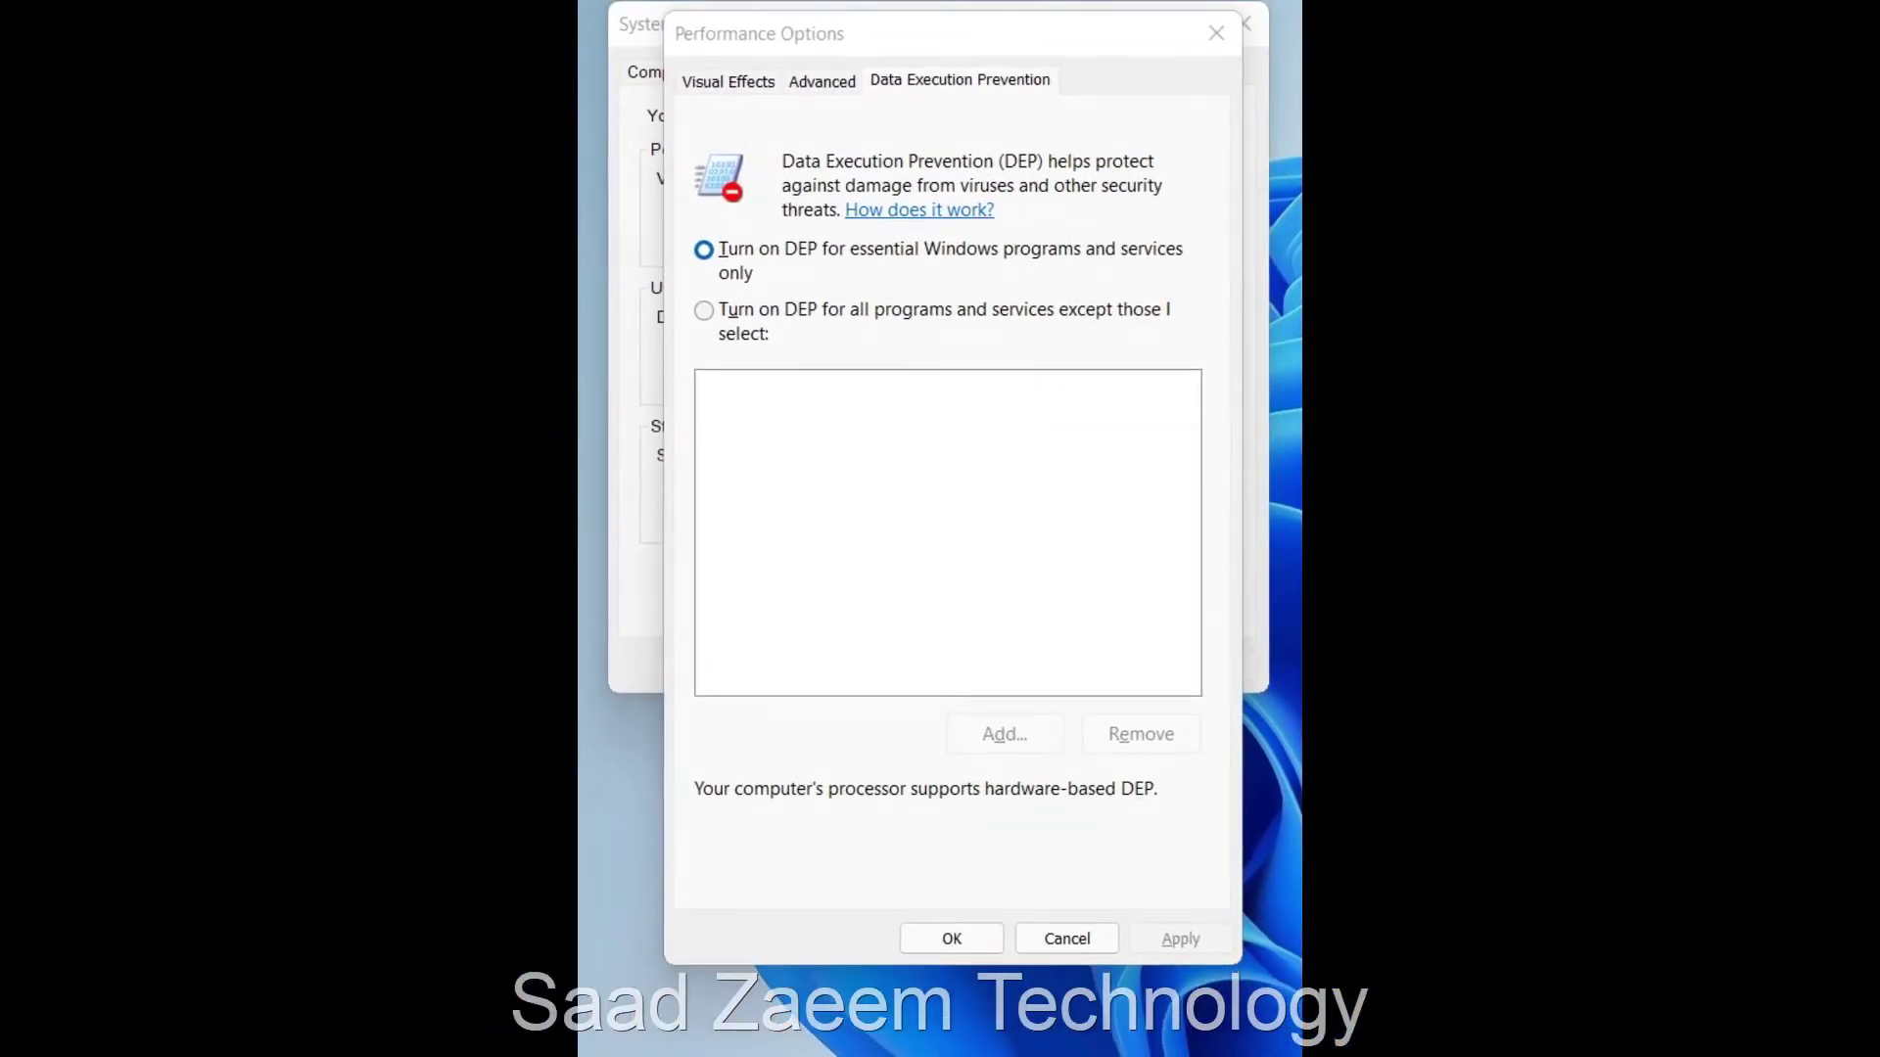
key(Tab)
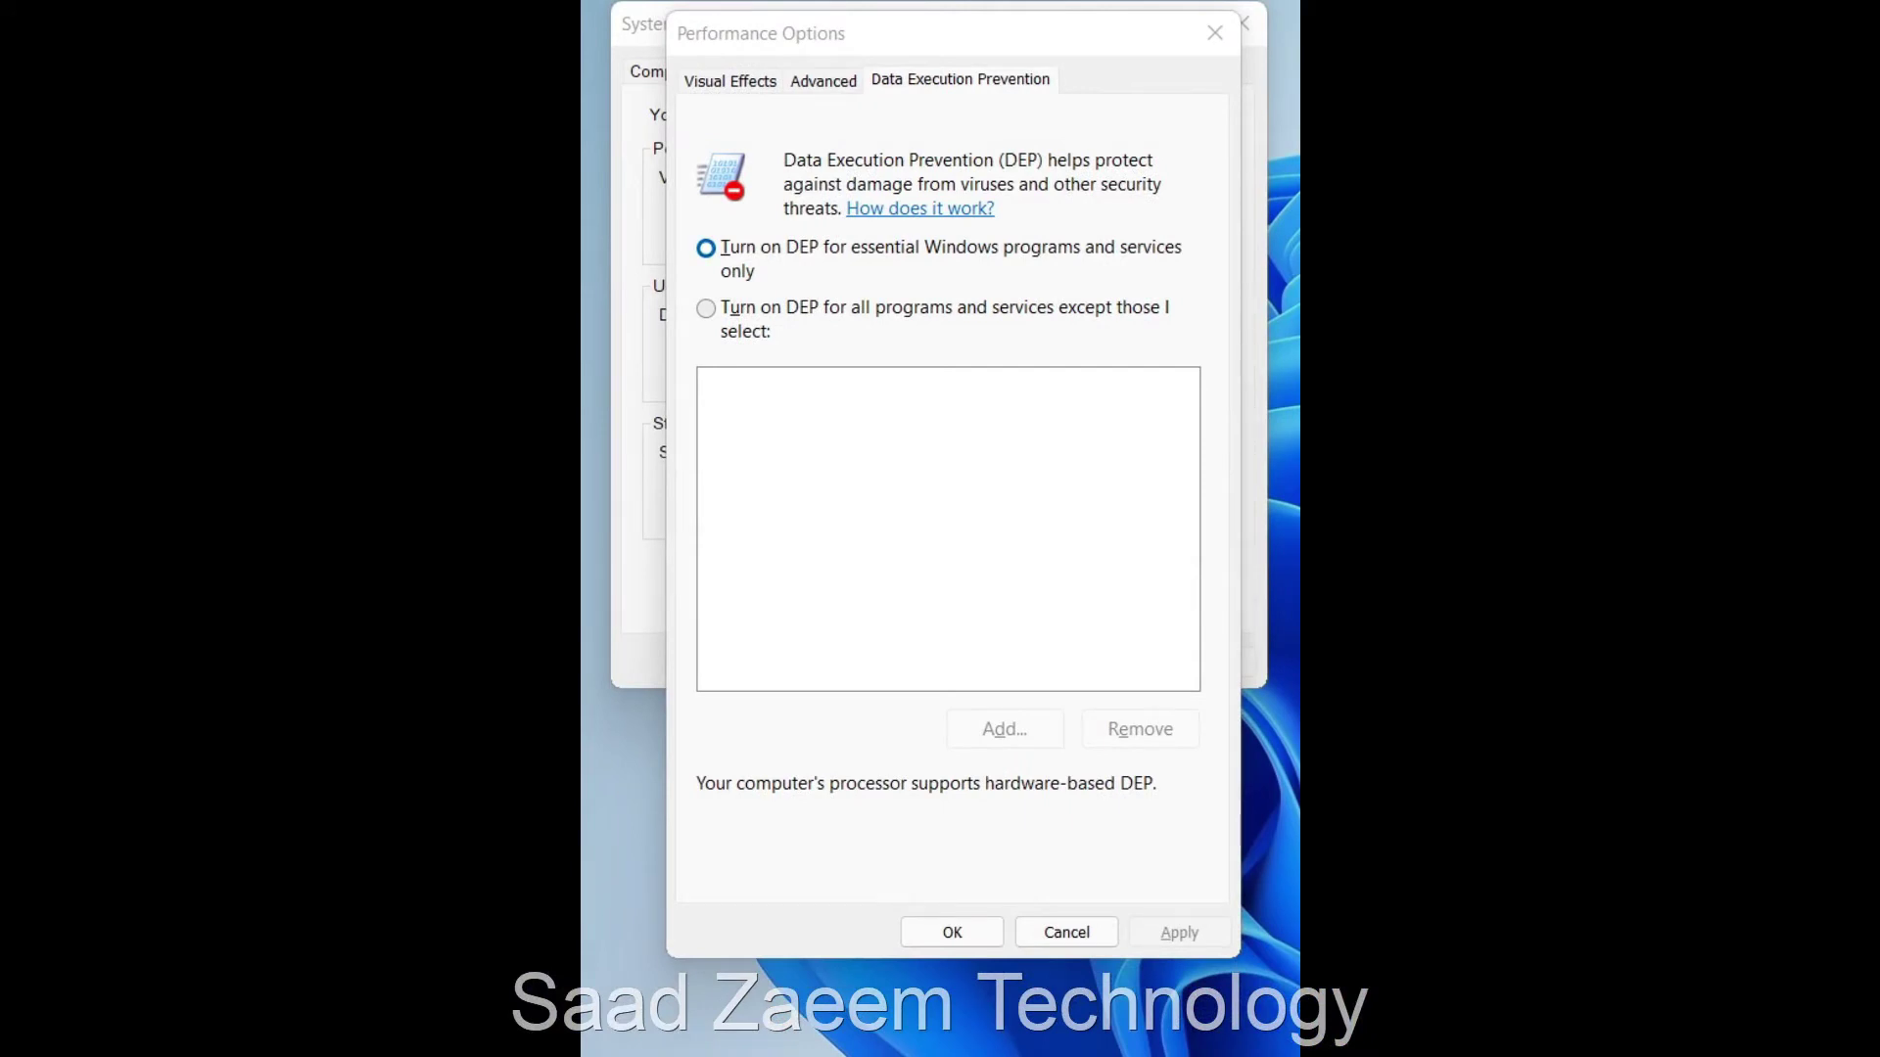
key(Down)
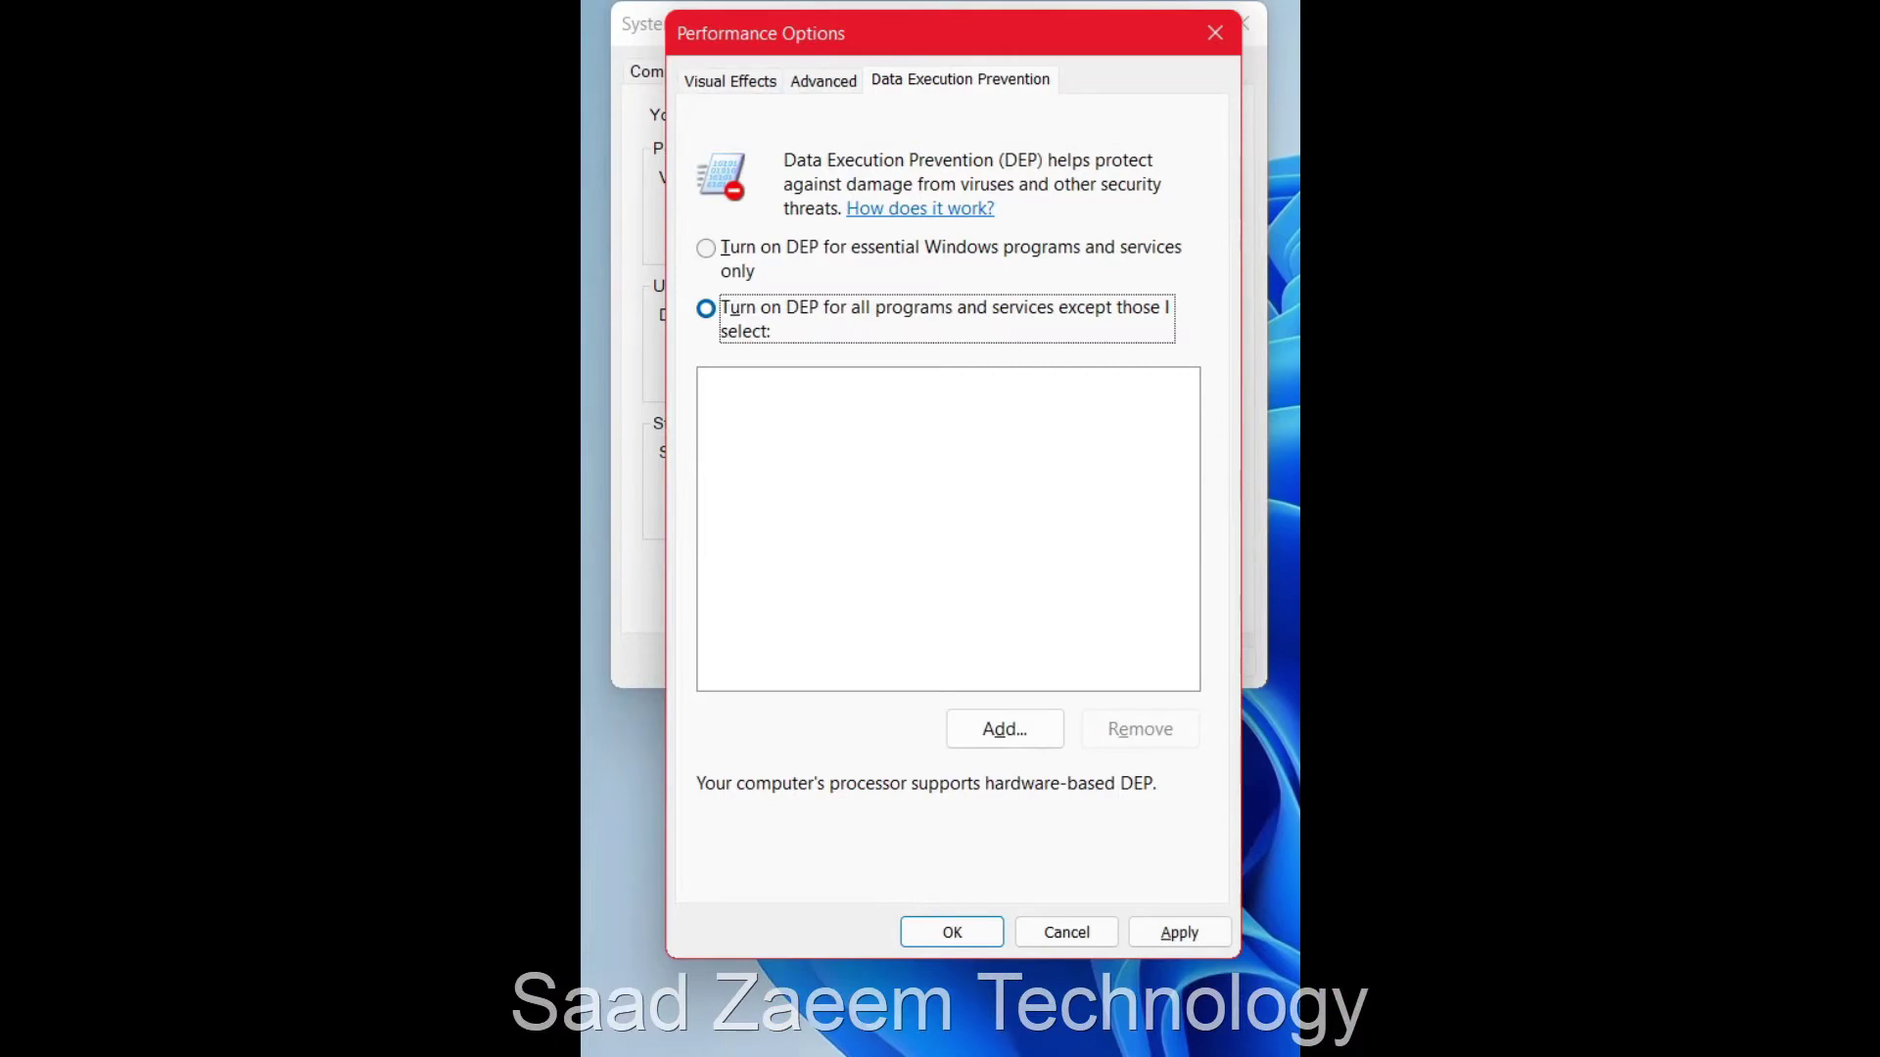
key(alt+a)
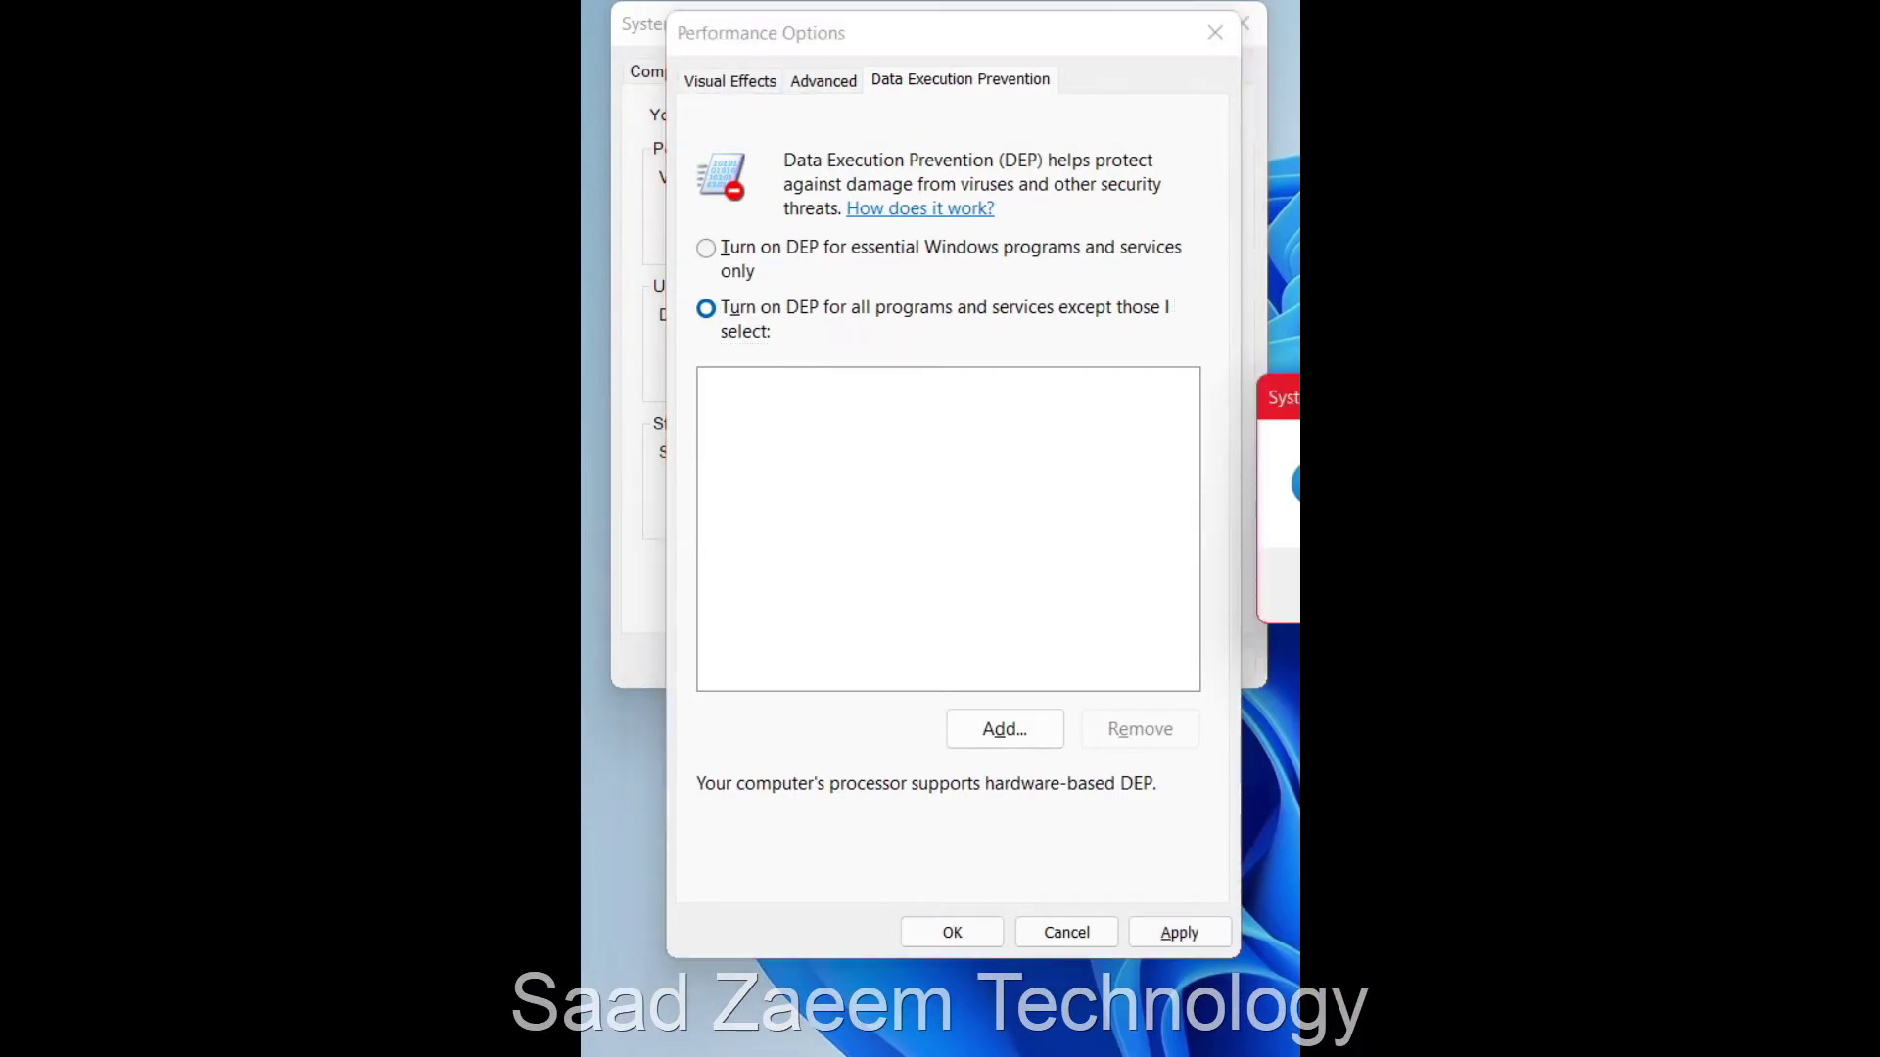
drag(1275, 396, 641, 305)
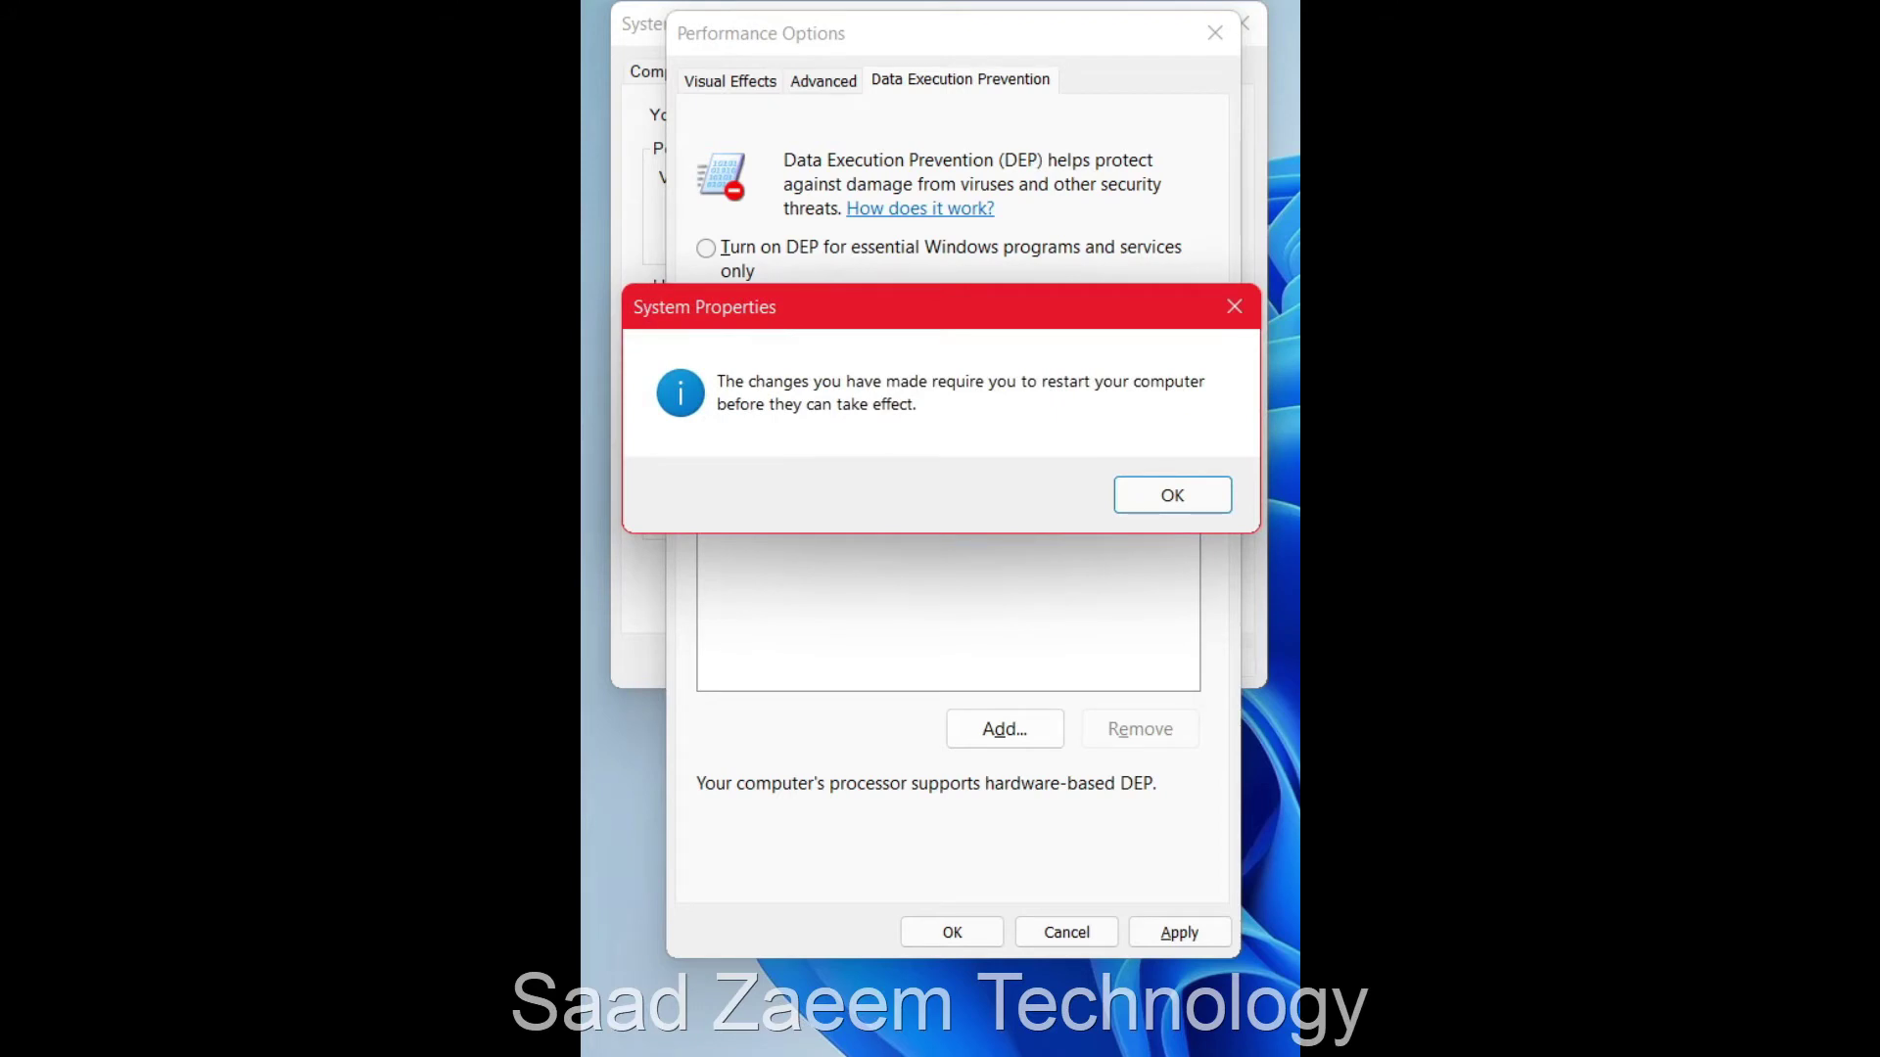
key(space)
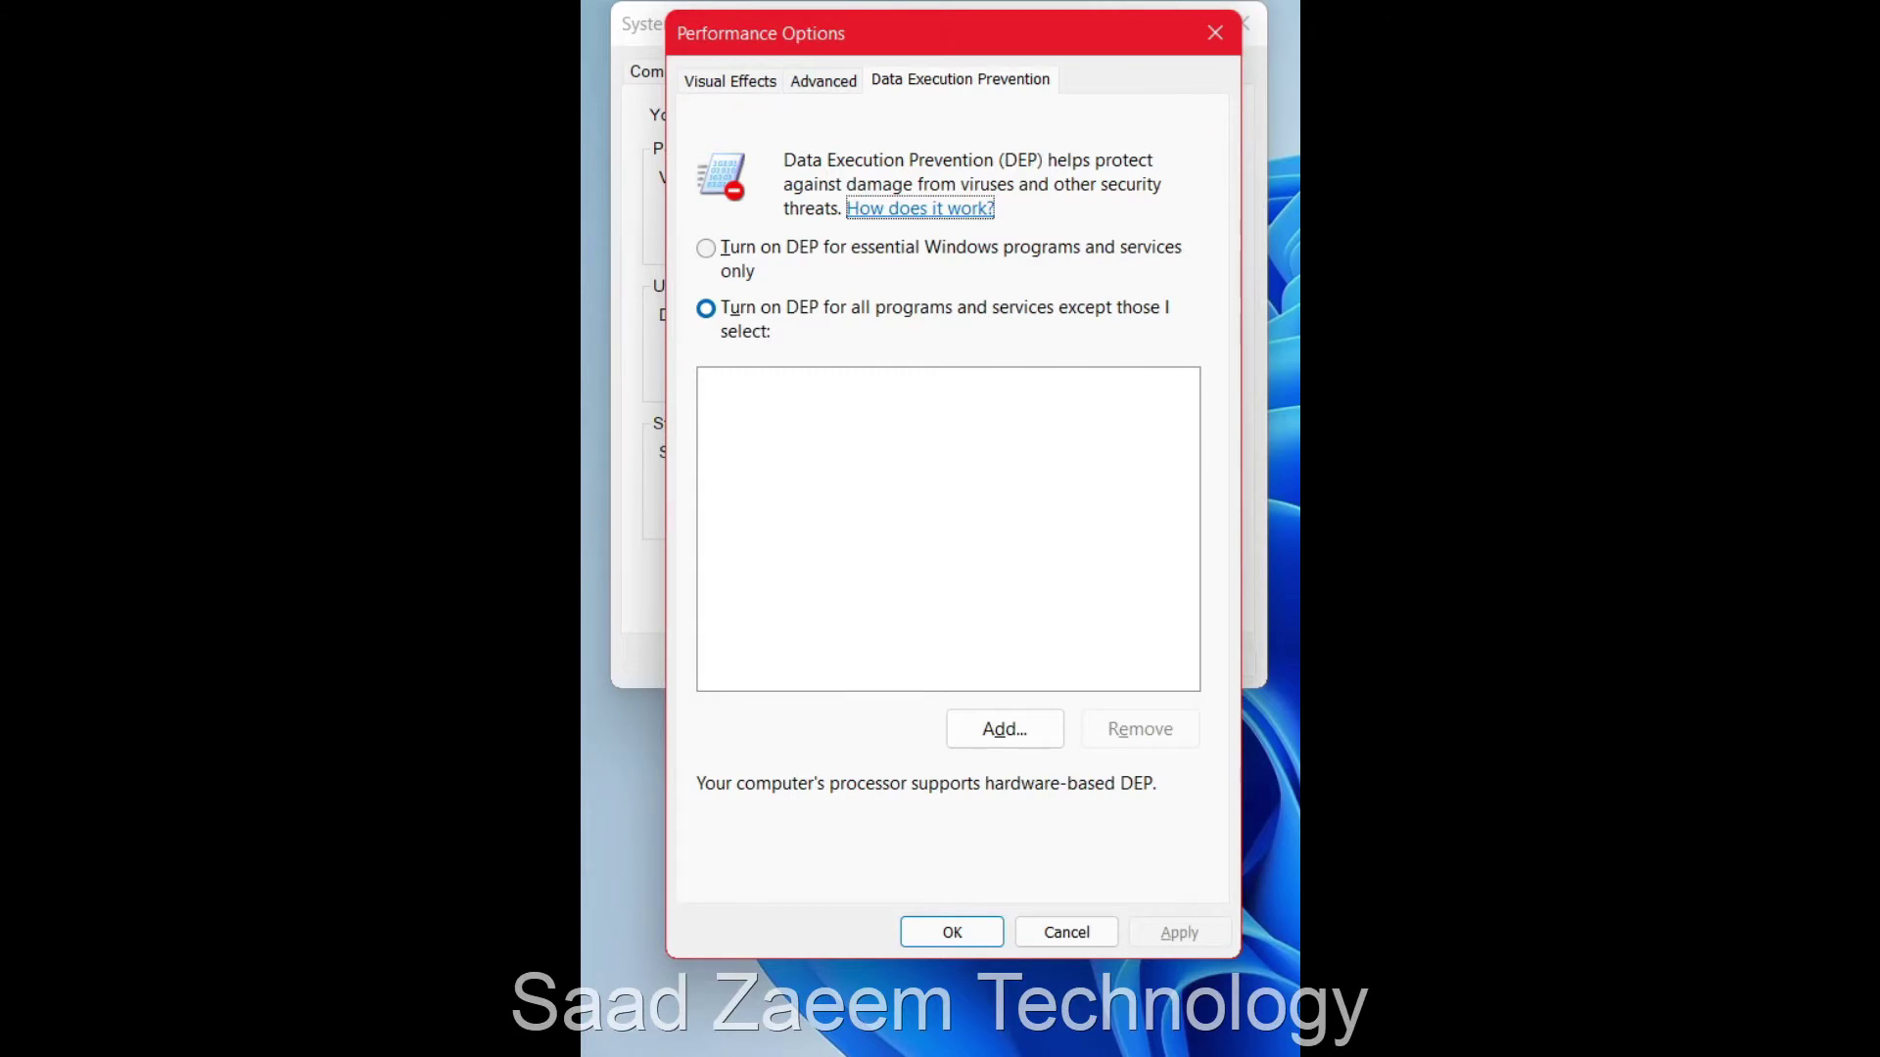
Browse the Desktop for a program to add to the DEP exceptions, cancel the selection and close Performance Options
key(alt+d)
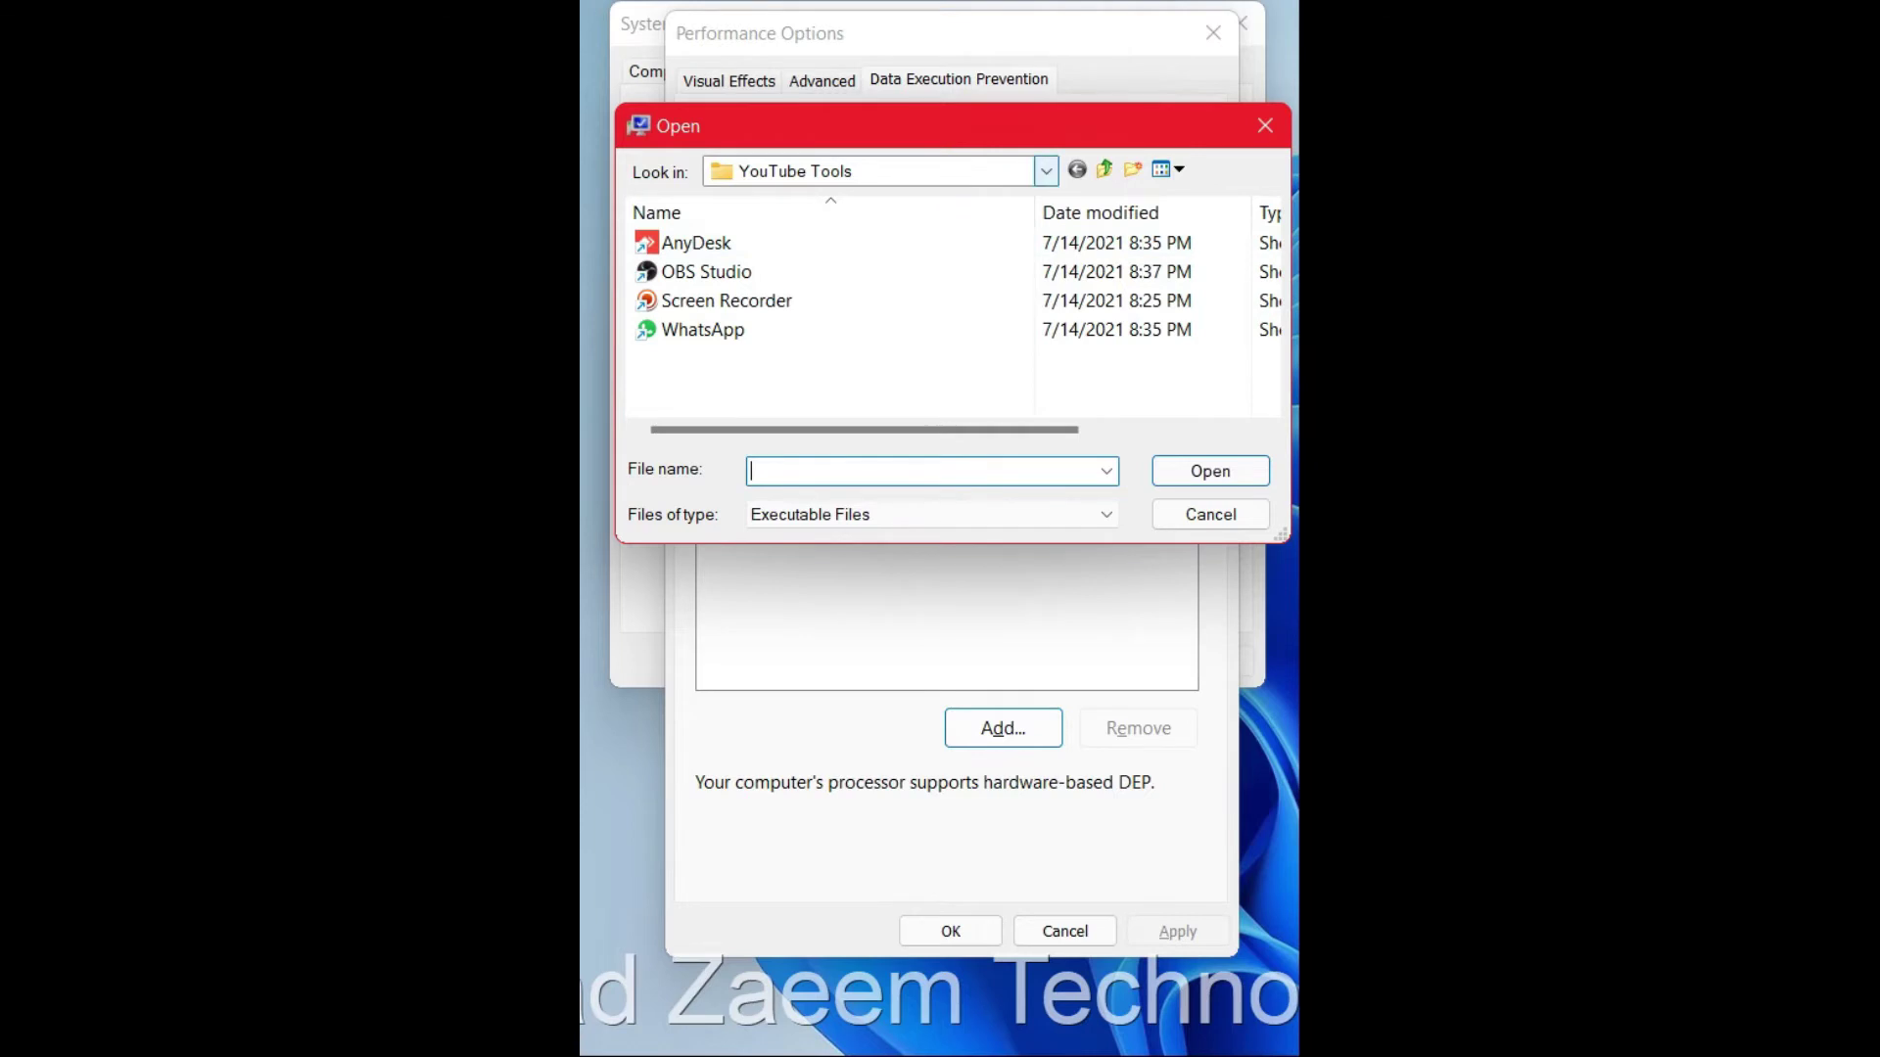
click(1046, 172)
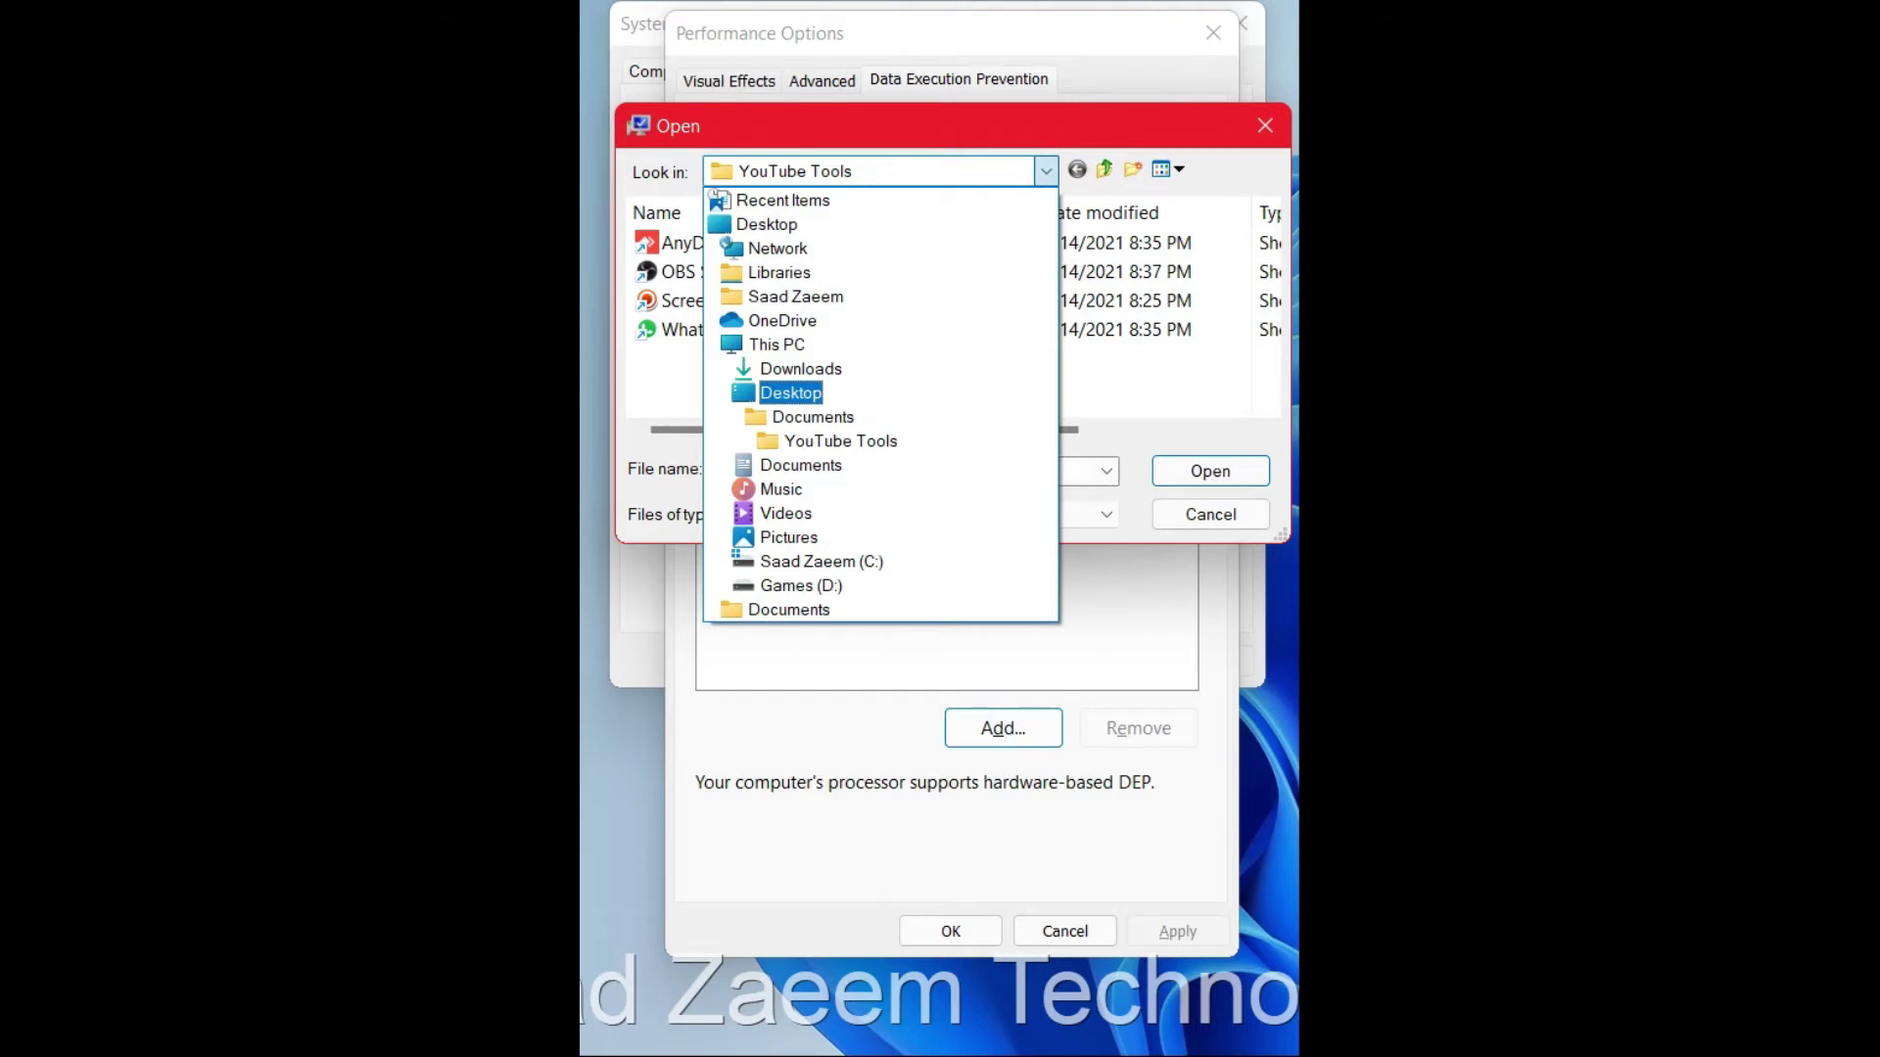
click(791, 393)
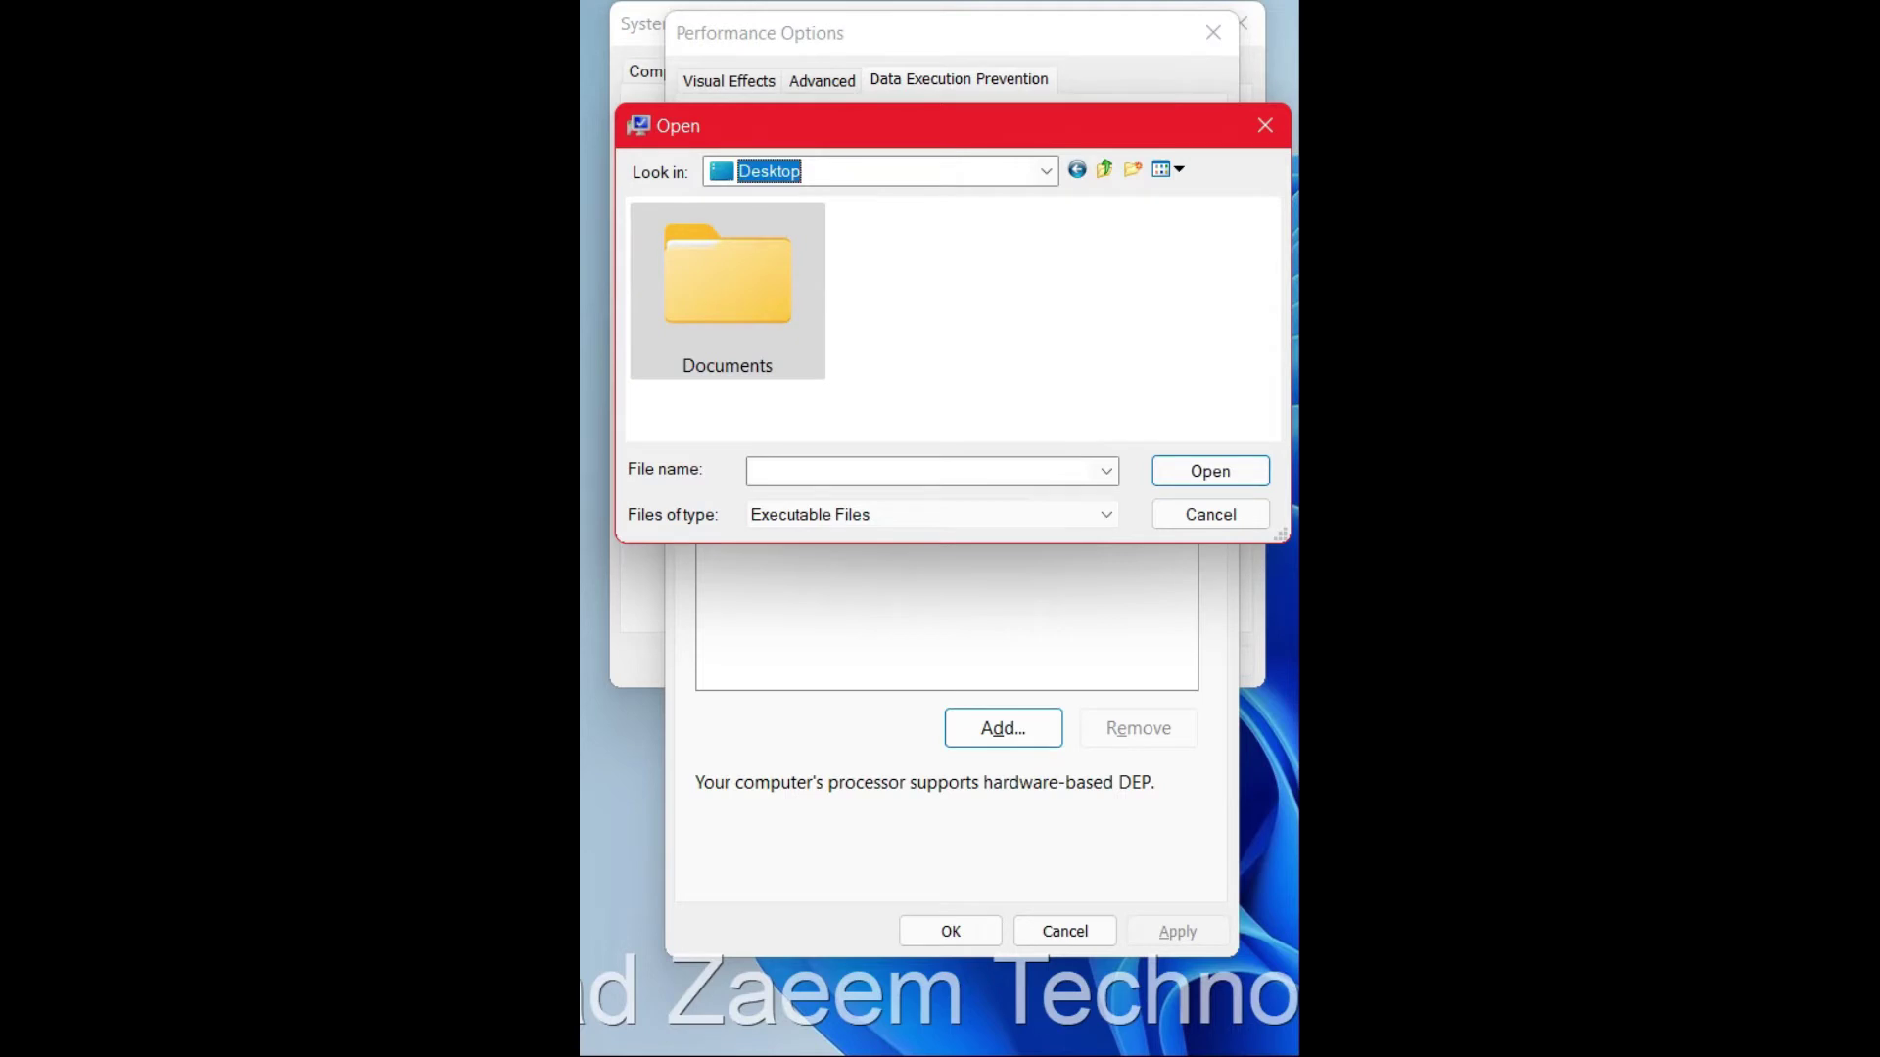
click(1046, 171)
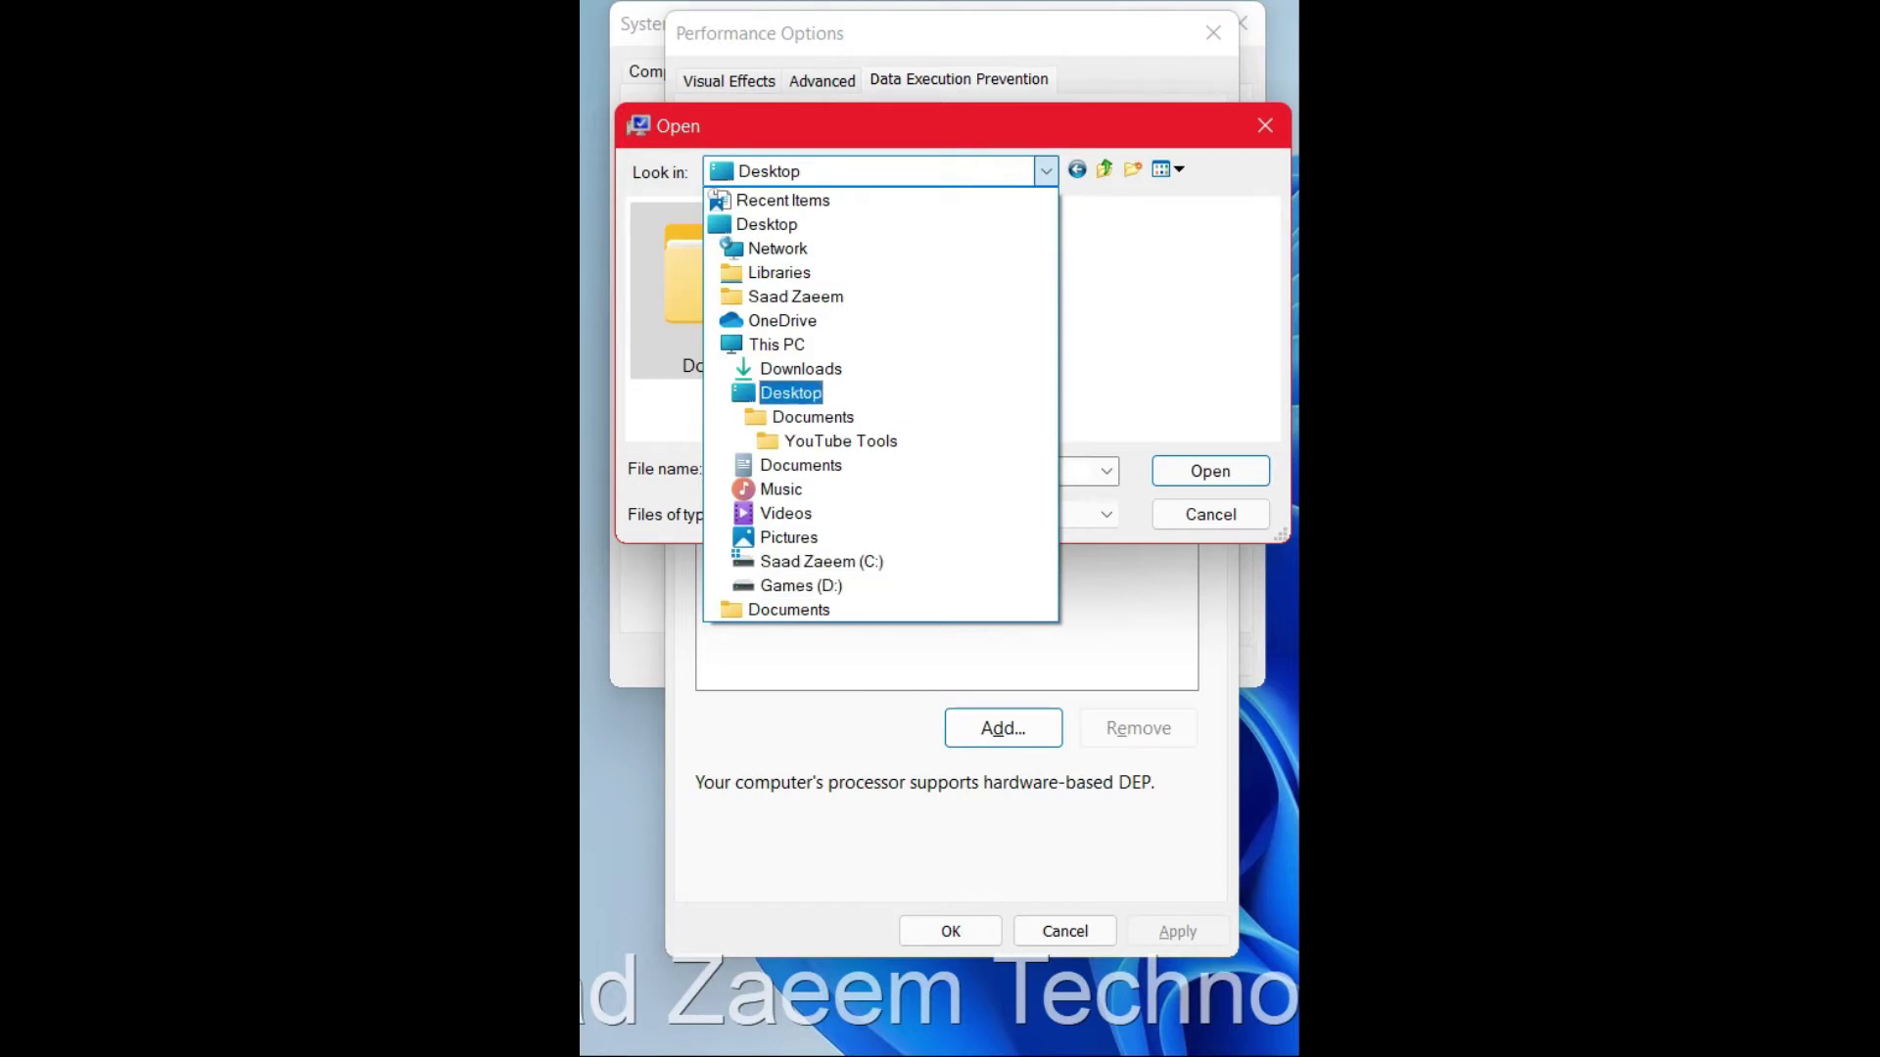
key(Return)
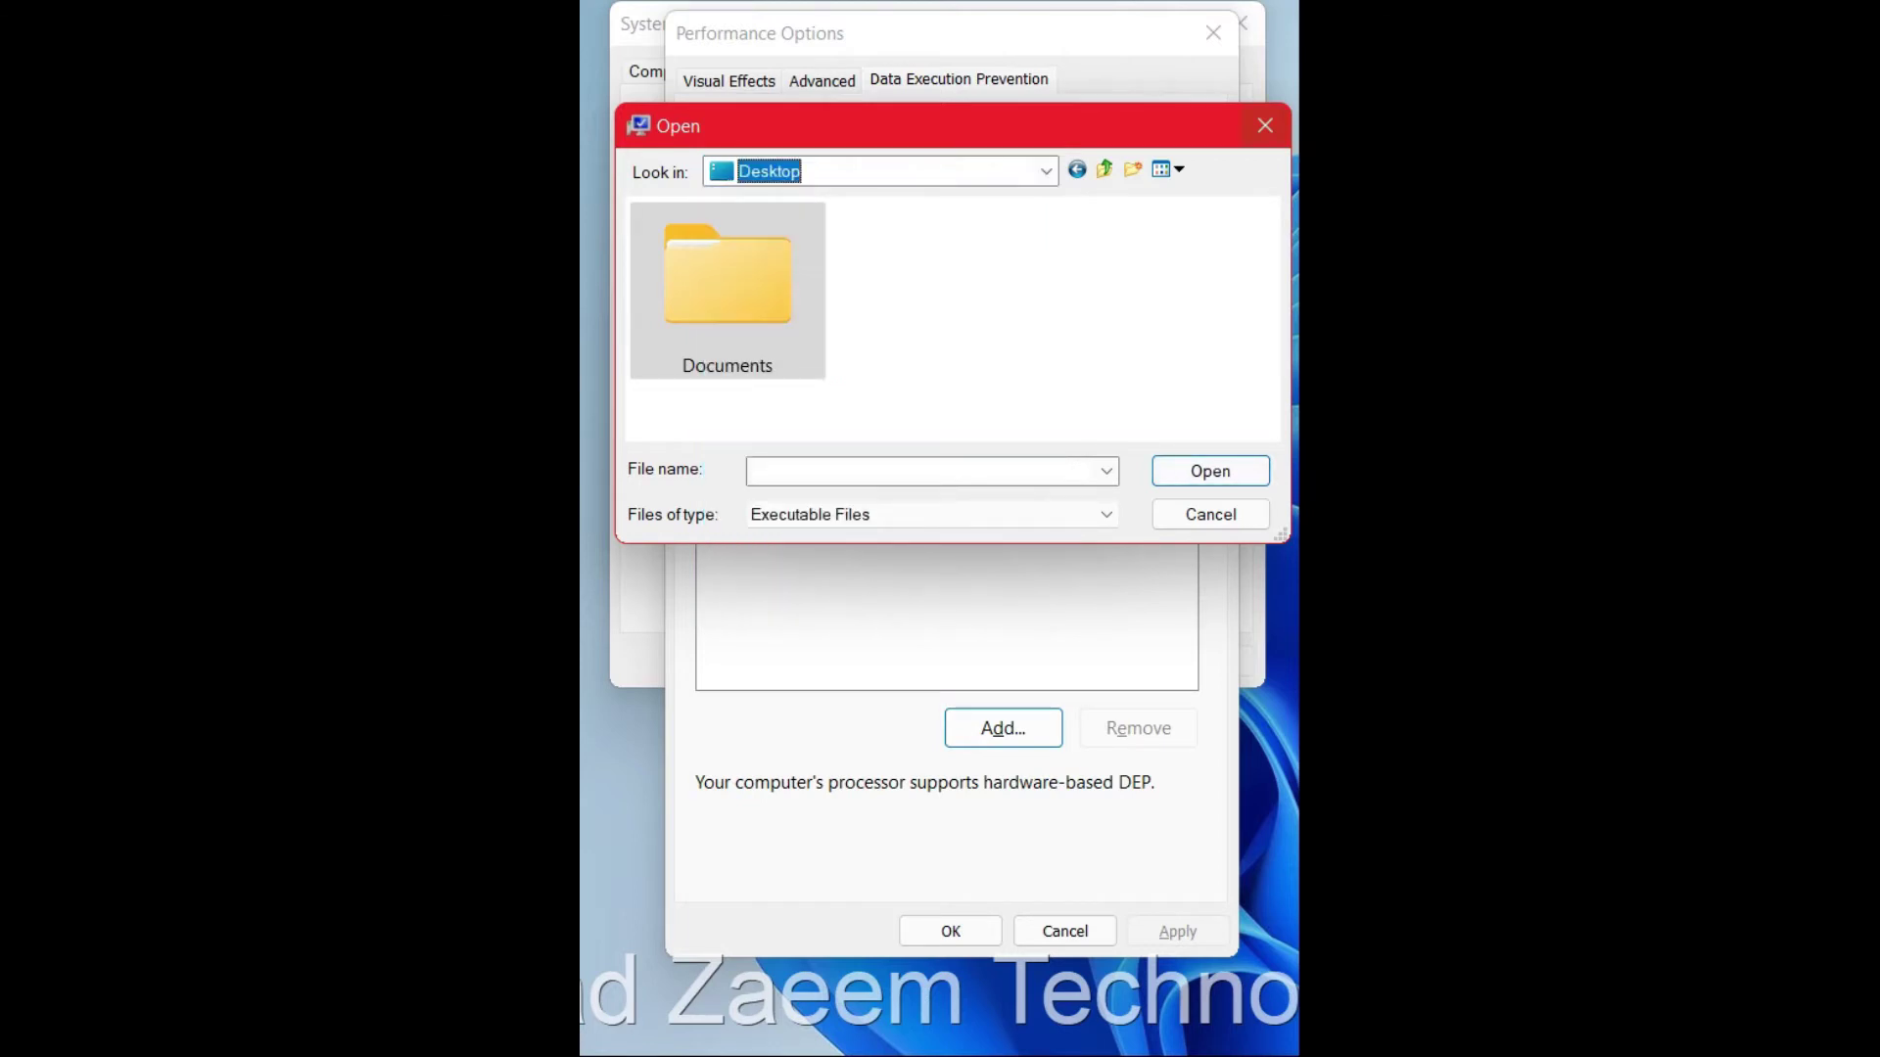
key(Escape)
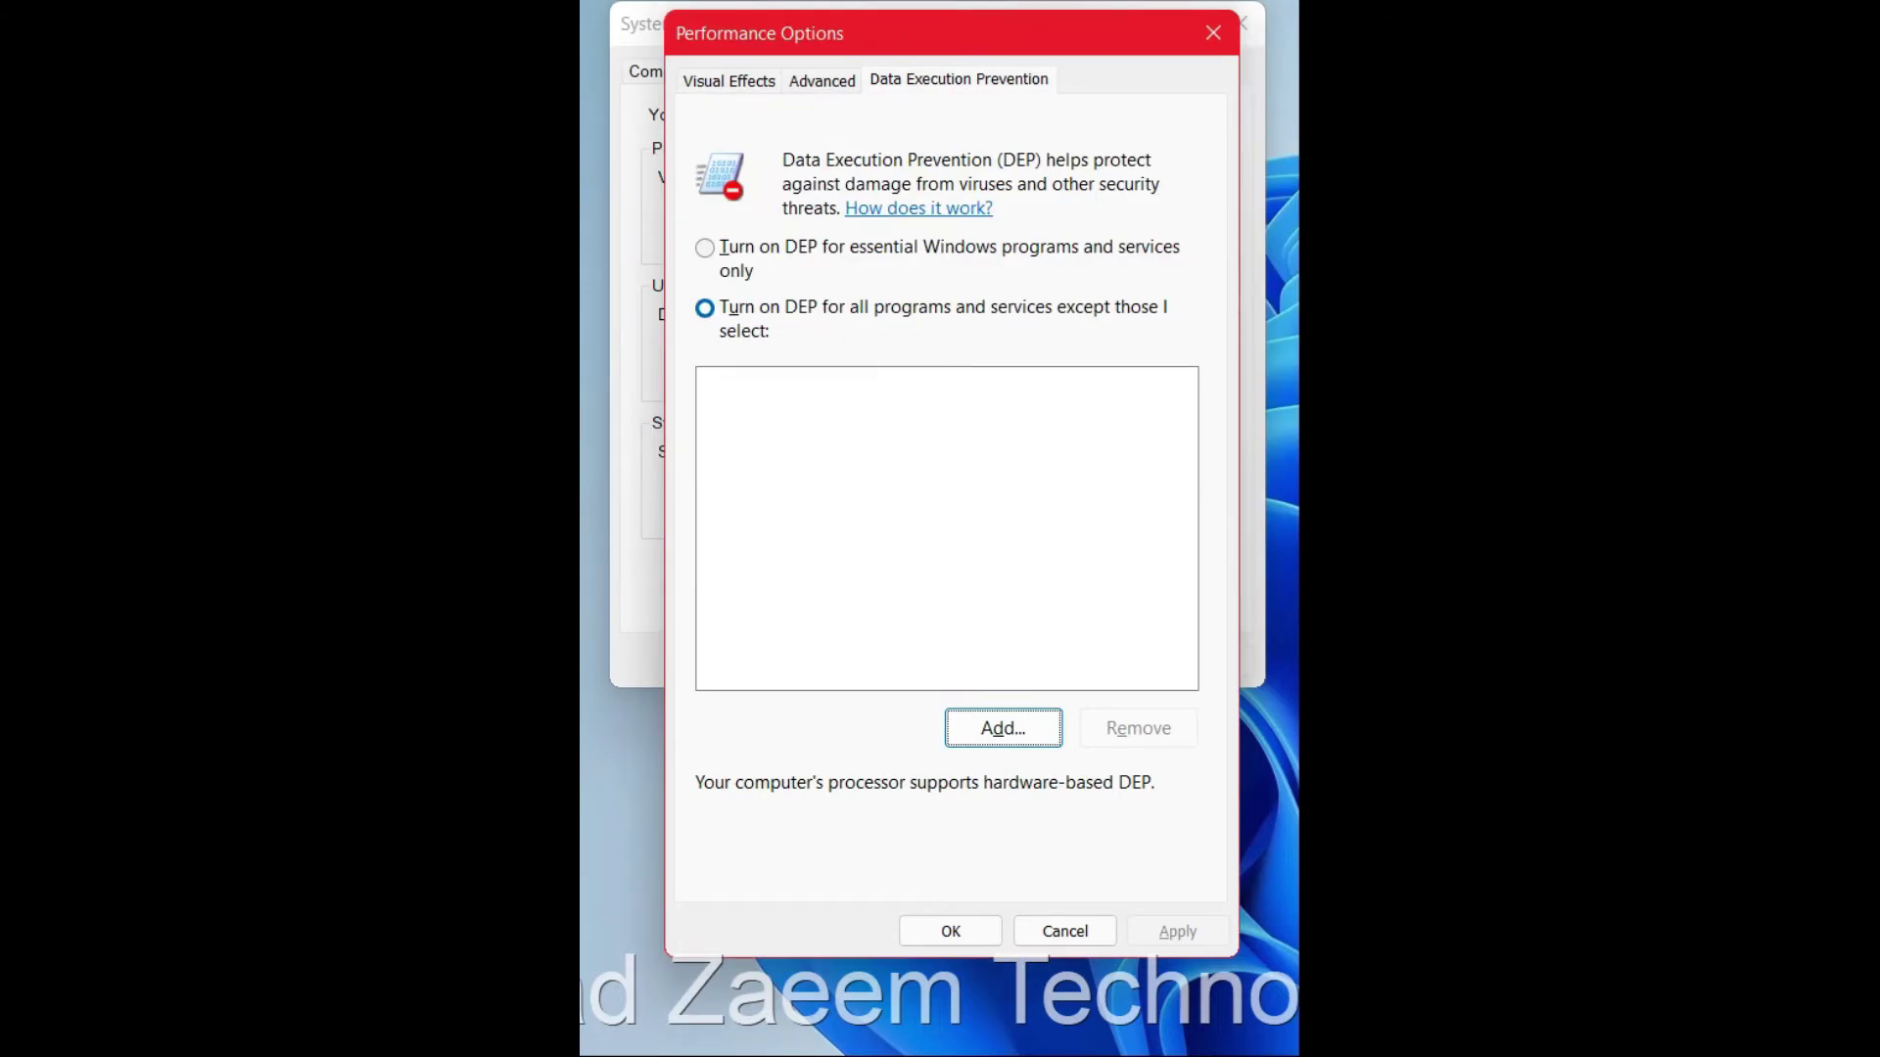
key(Escape)
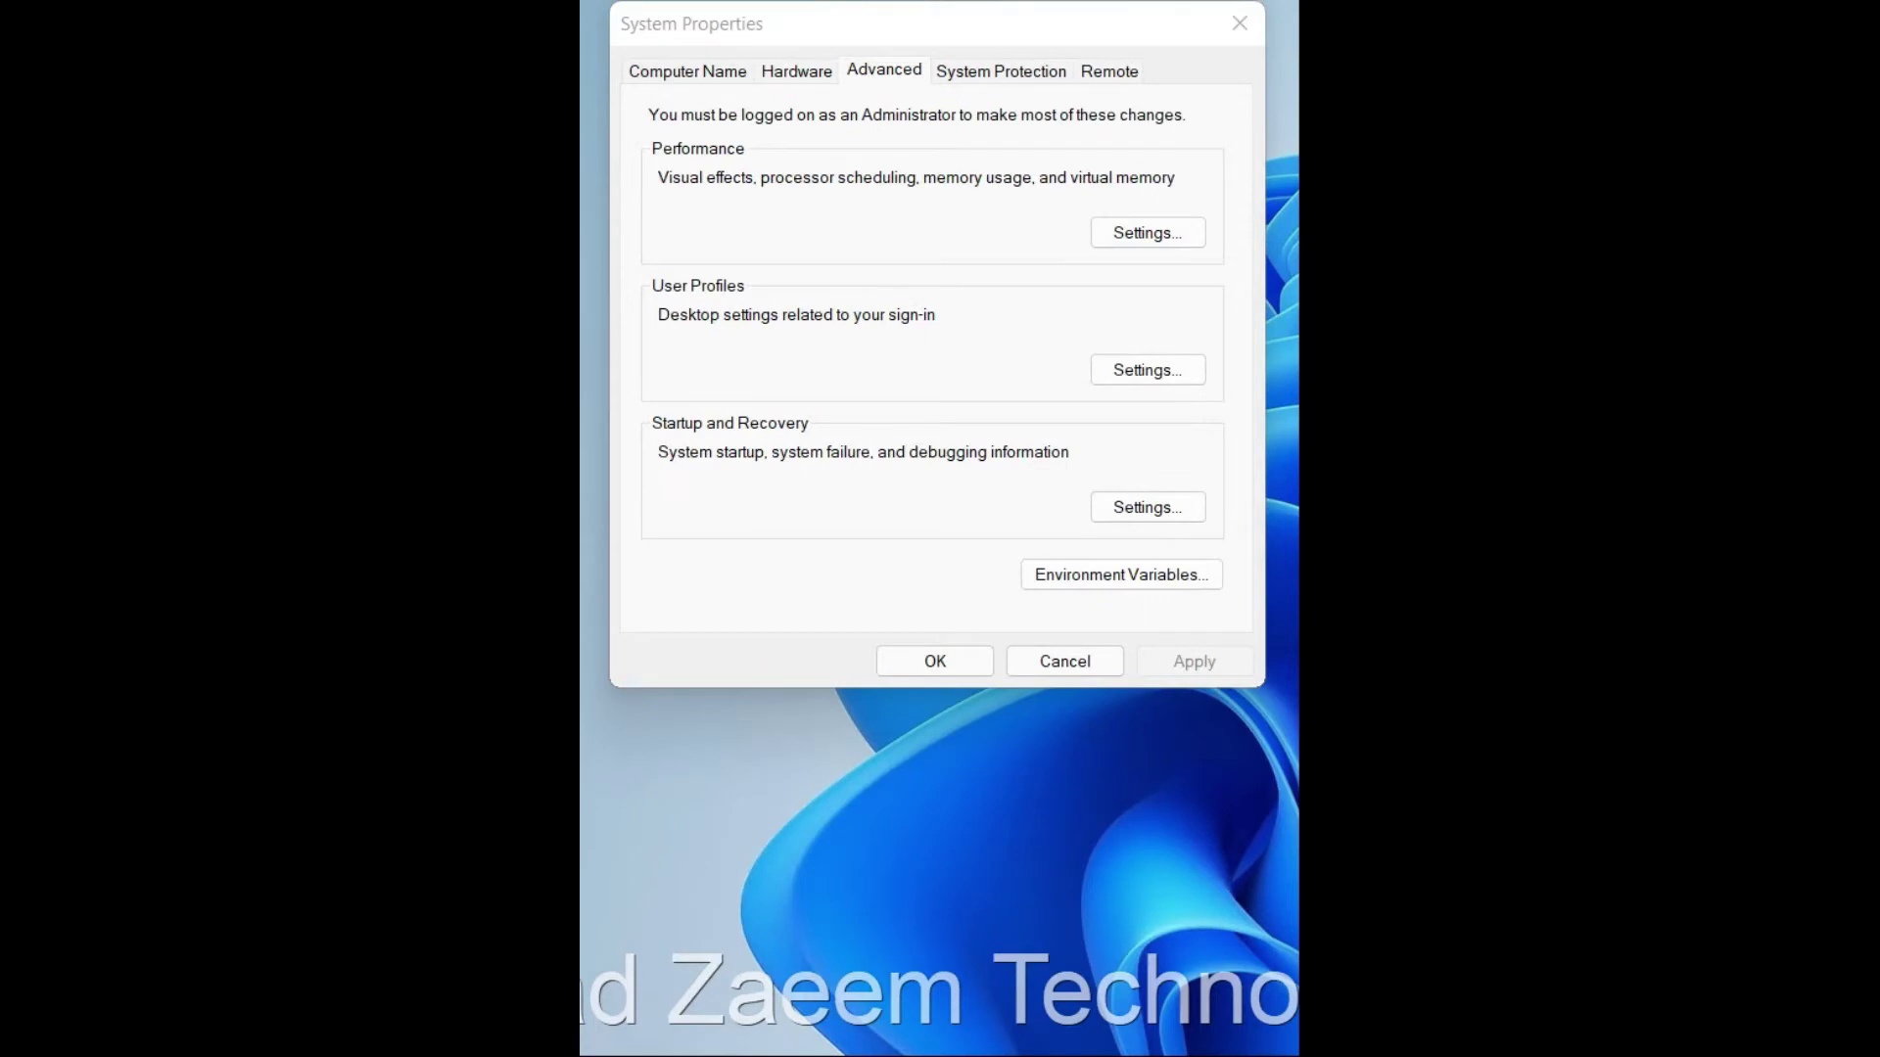
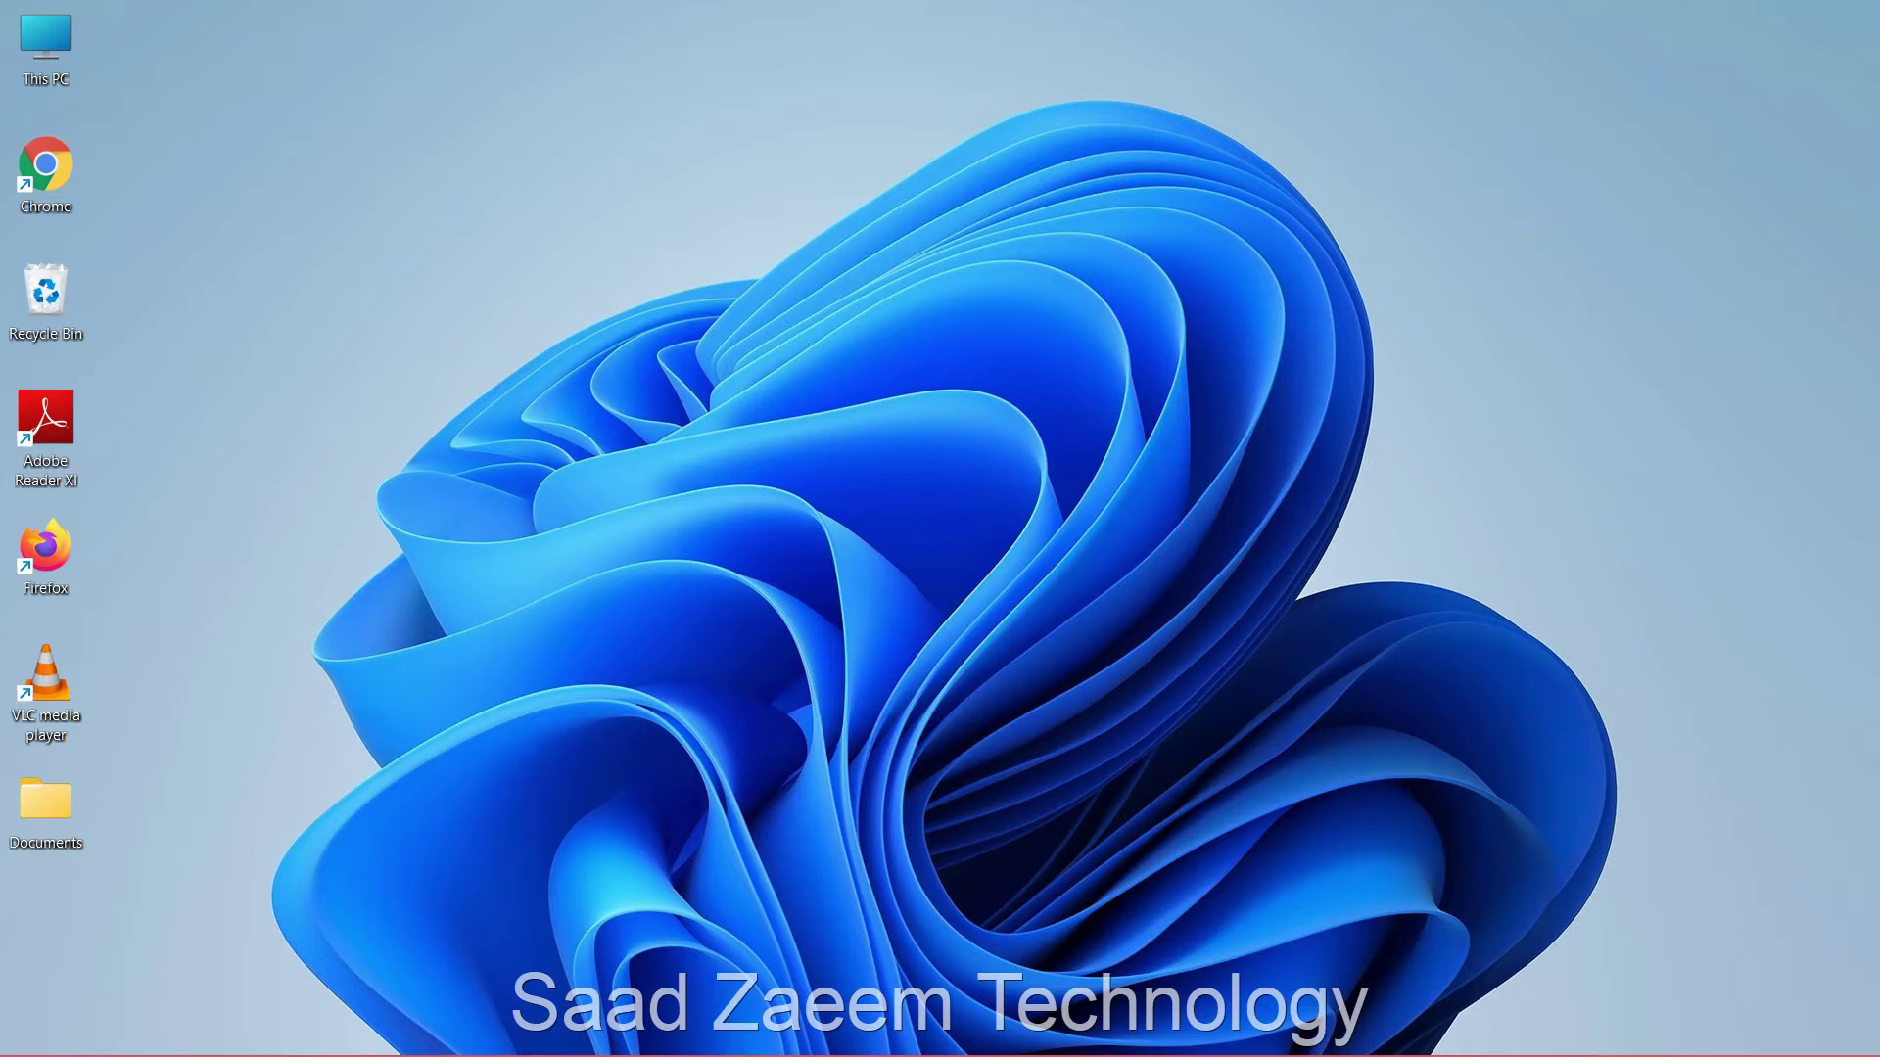
Search Windows for "regedit" and open the Registry Editor
key(super)
text(regedit)
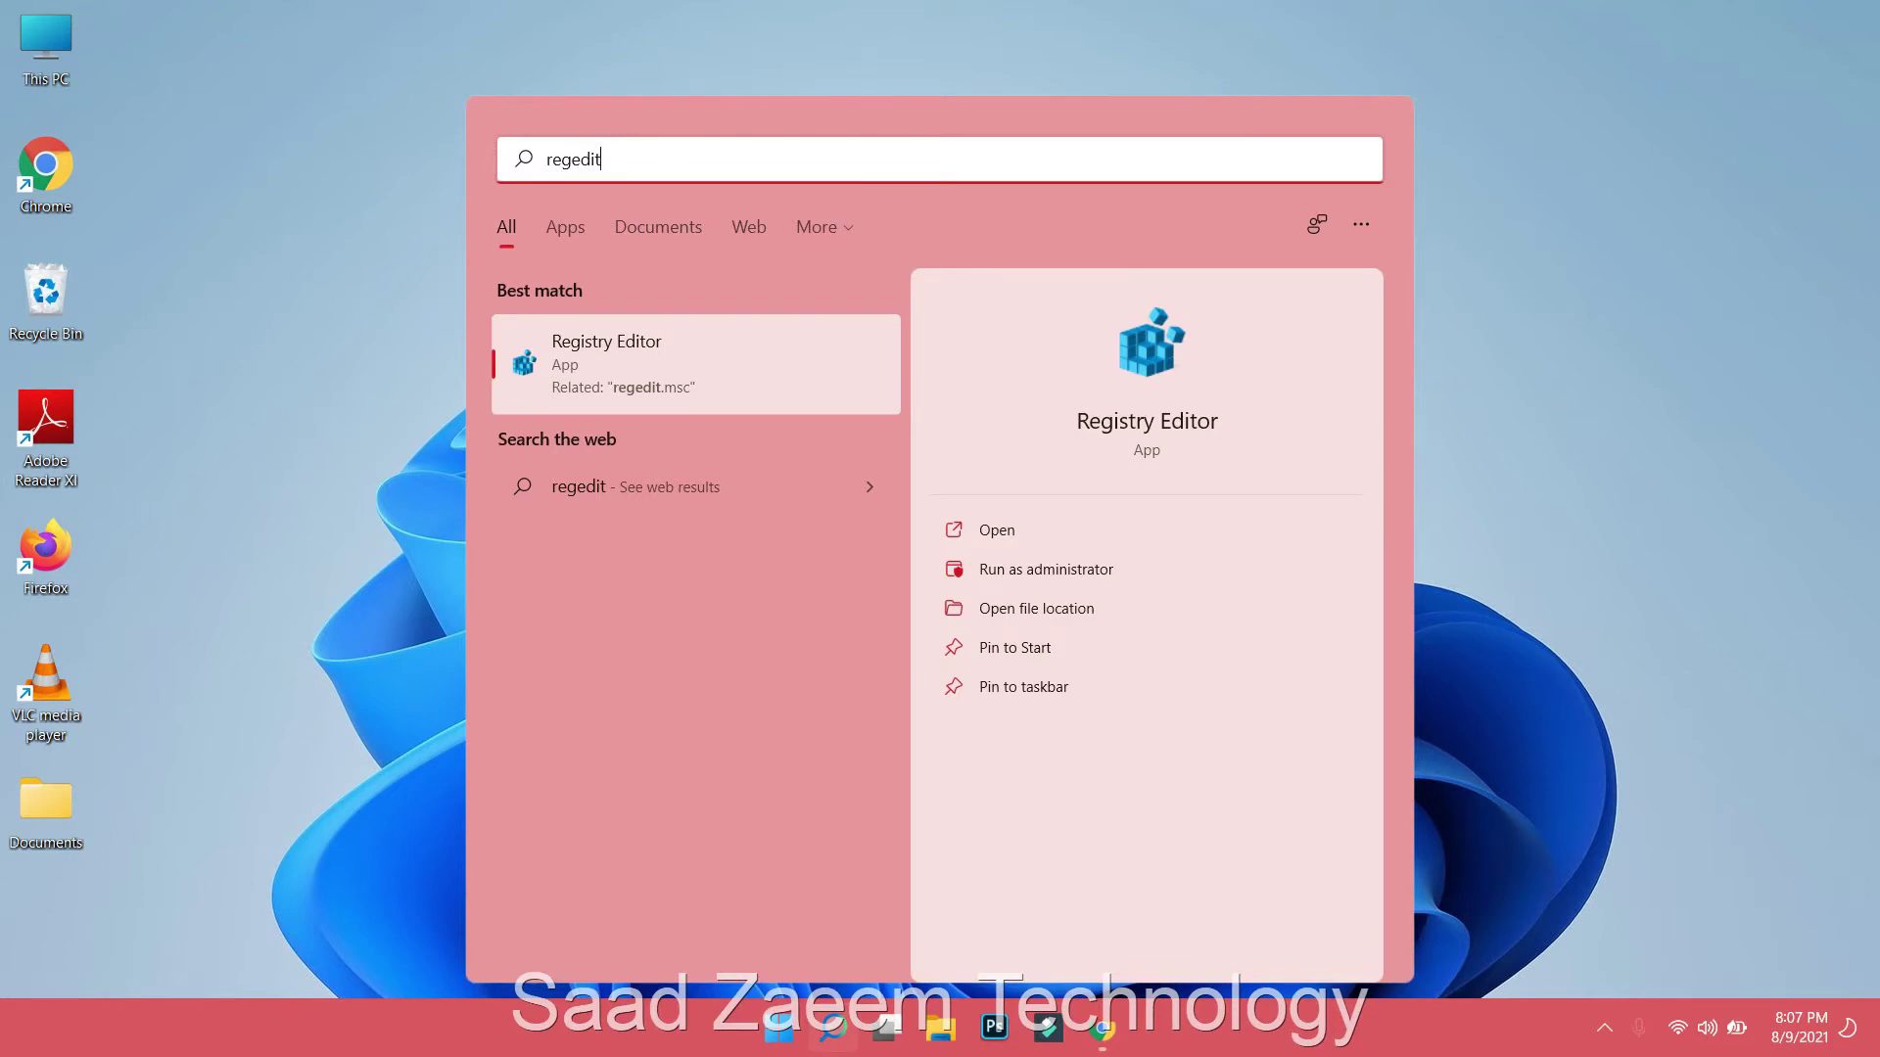
key(Return)
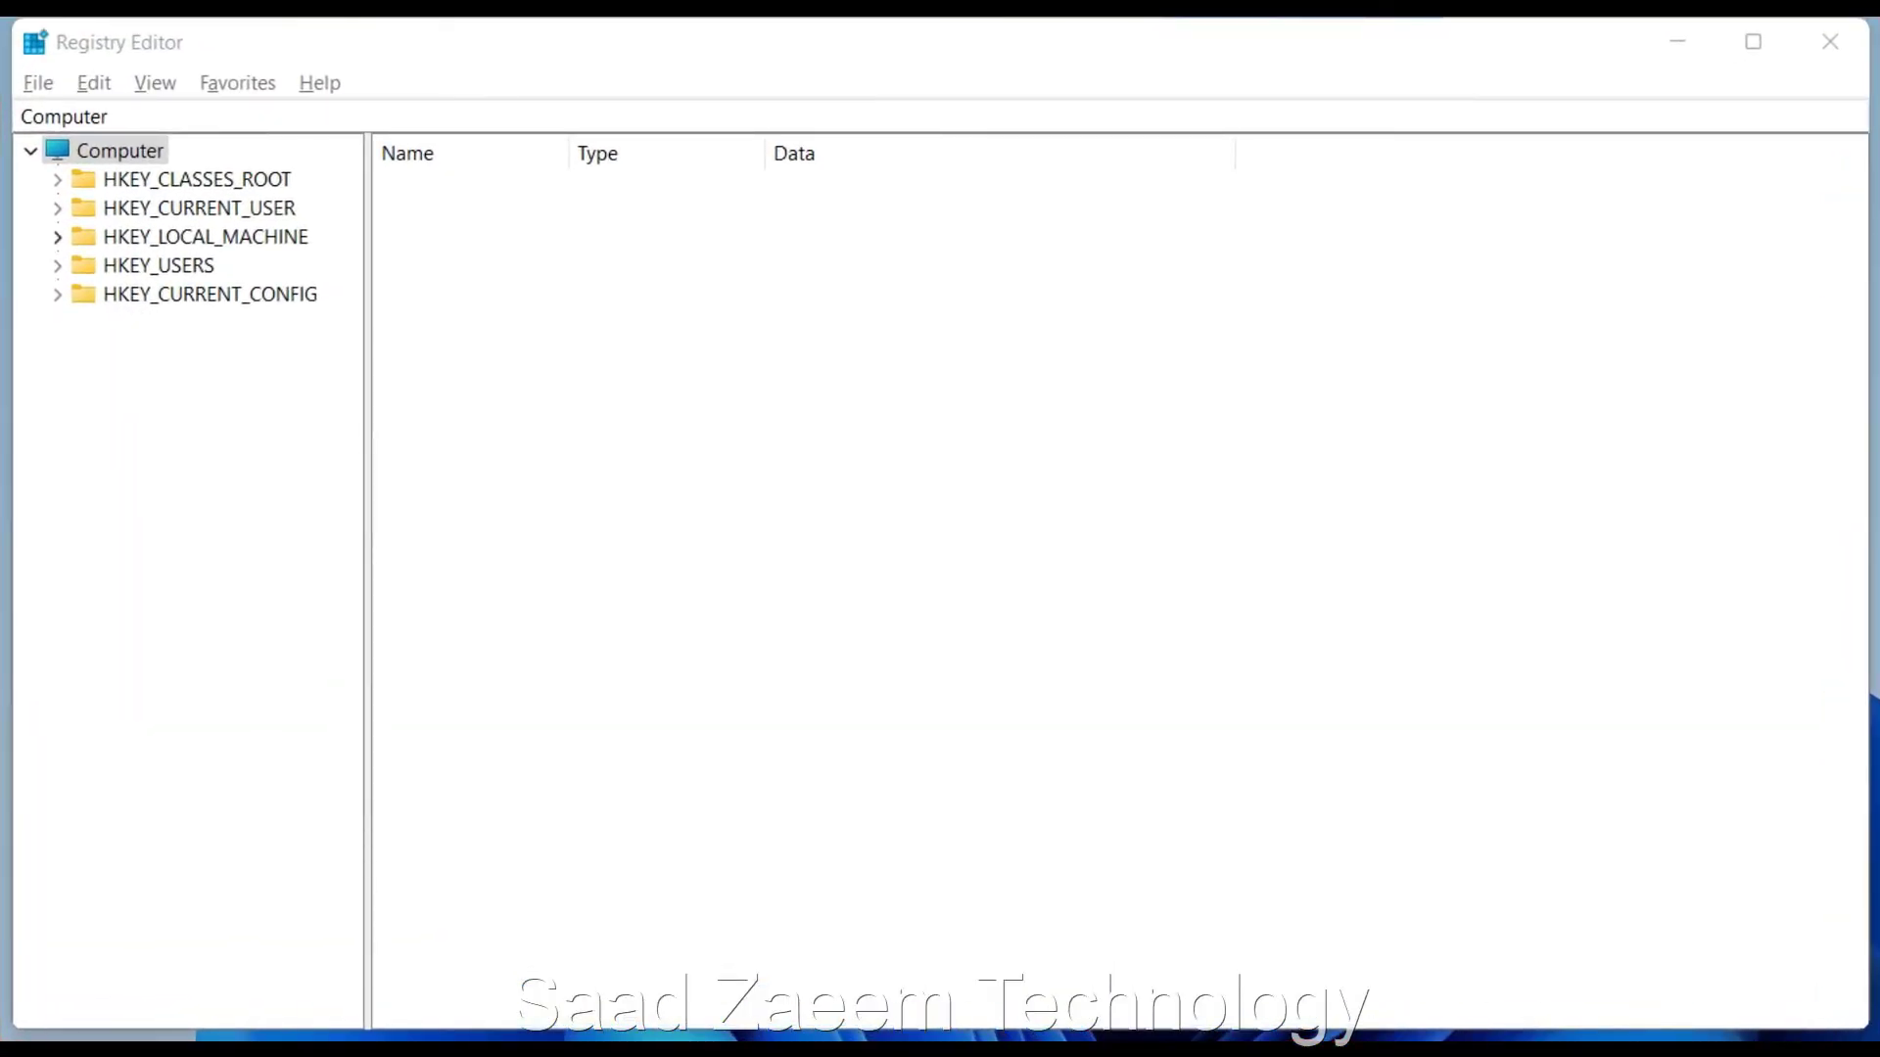
Expand HKEY_LOCAL_MACHINE, SOFTWARE and Microsoft in the registry key tree
click(56, 237)
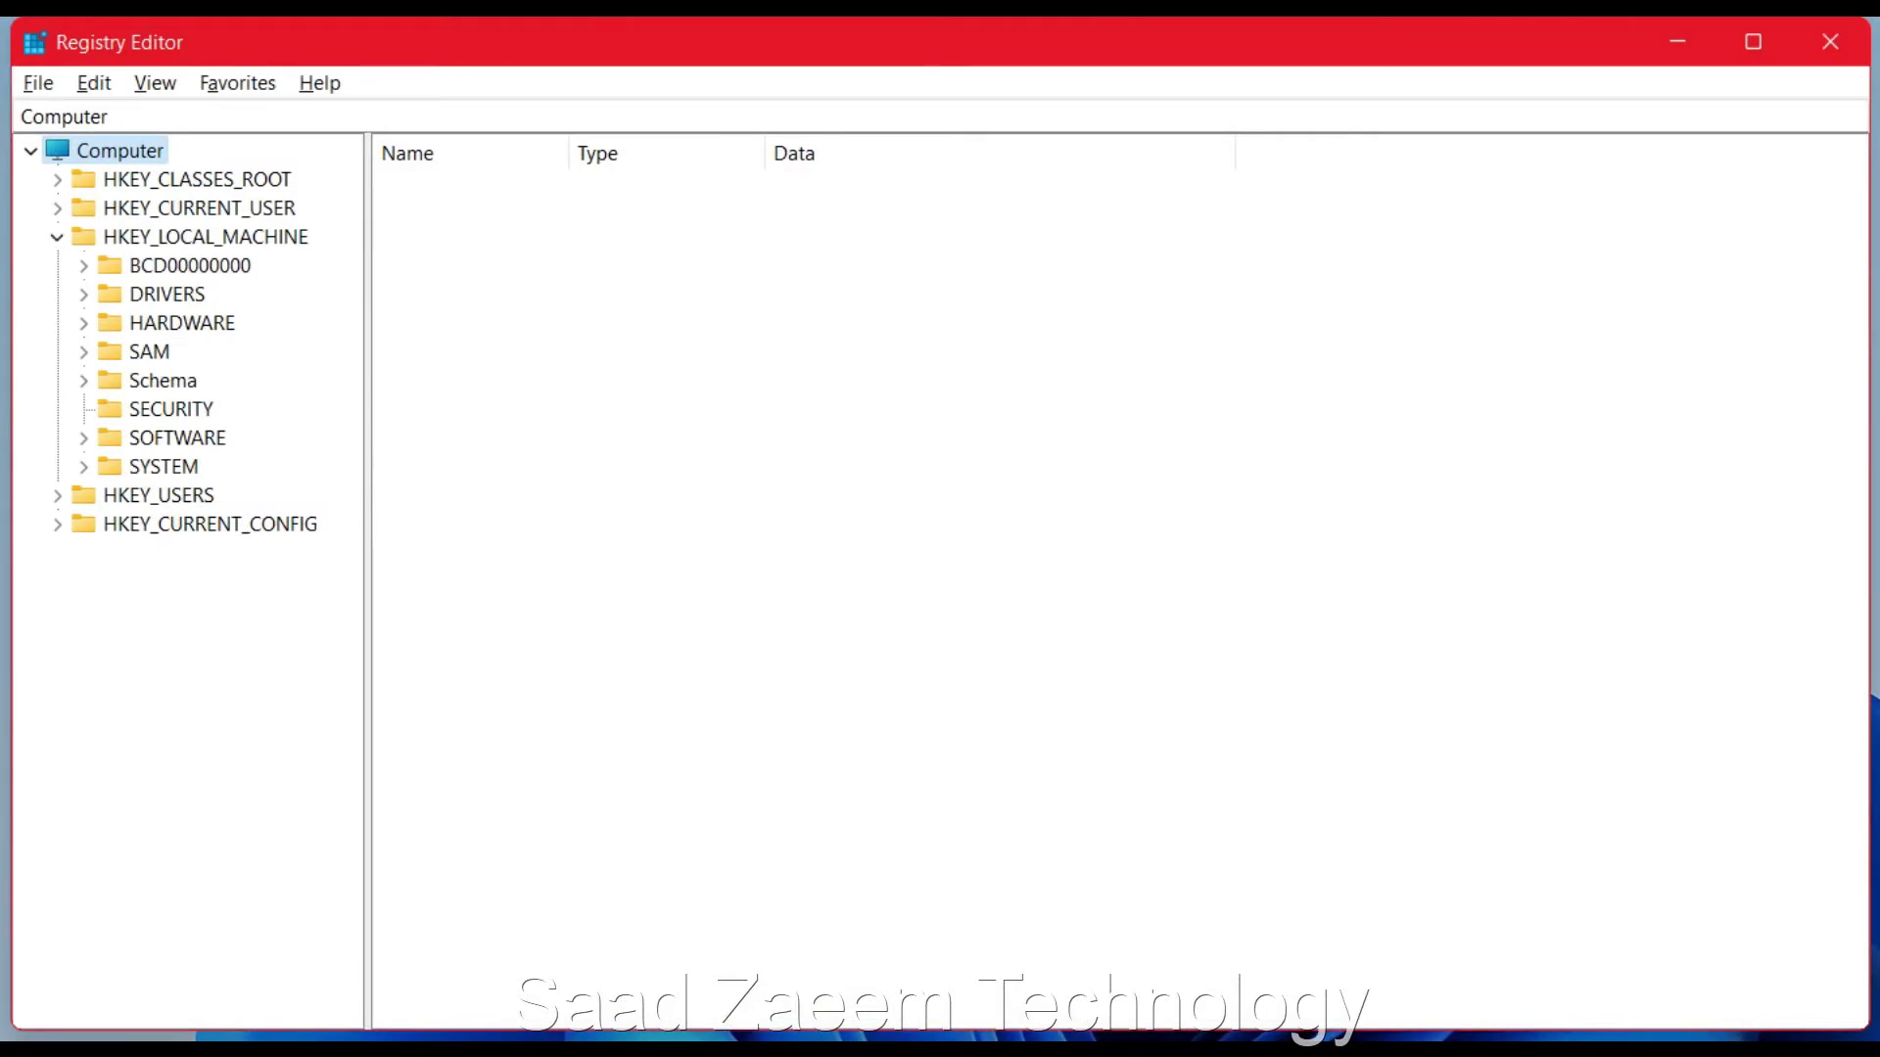
click(83, 438)
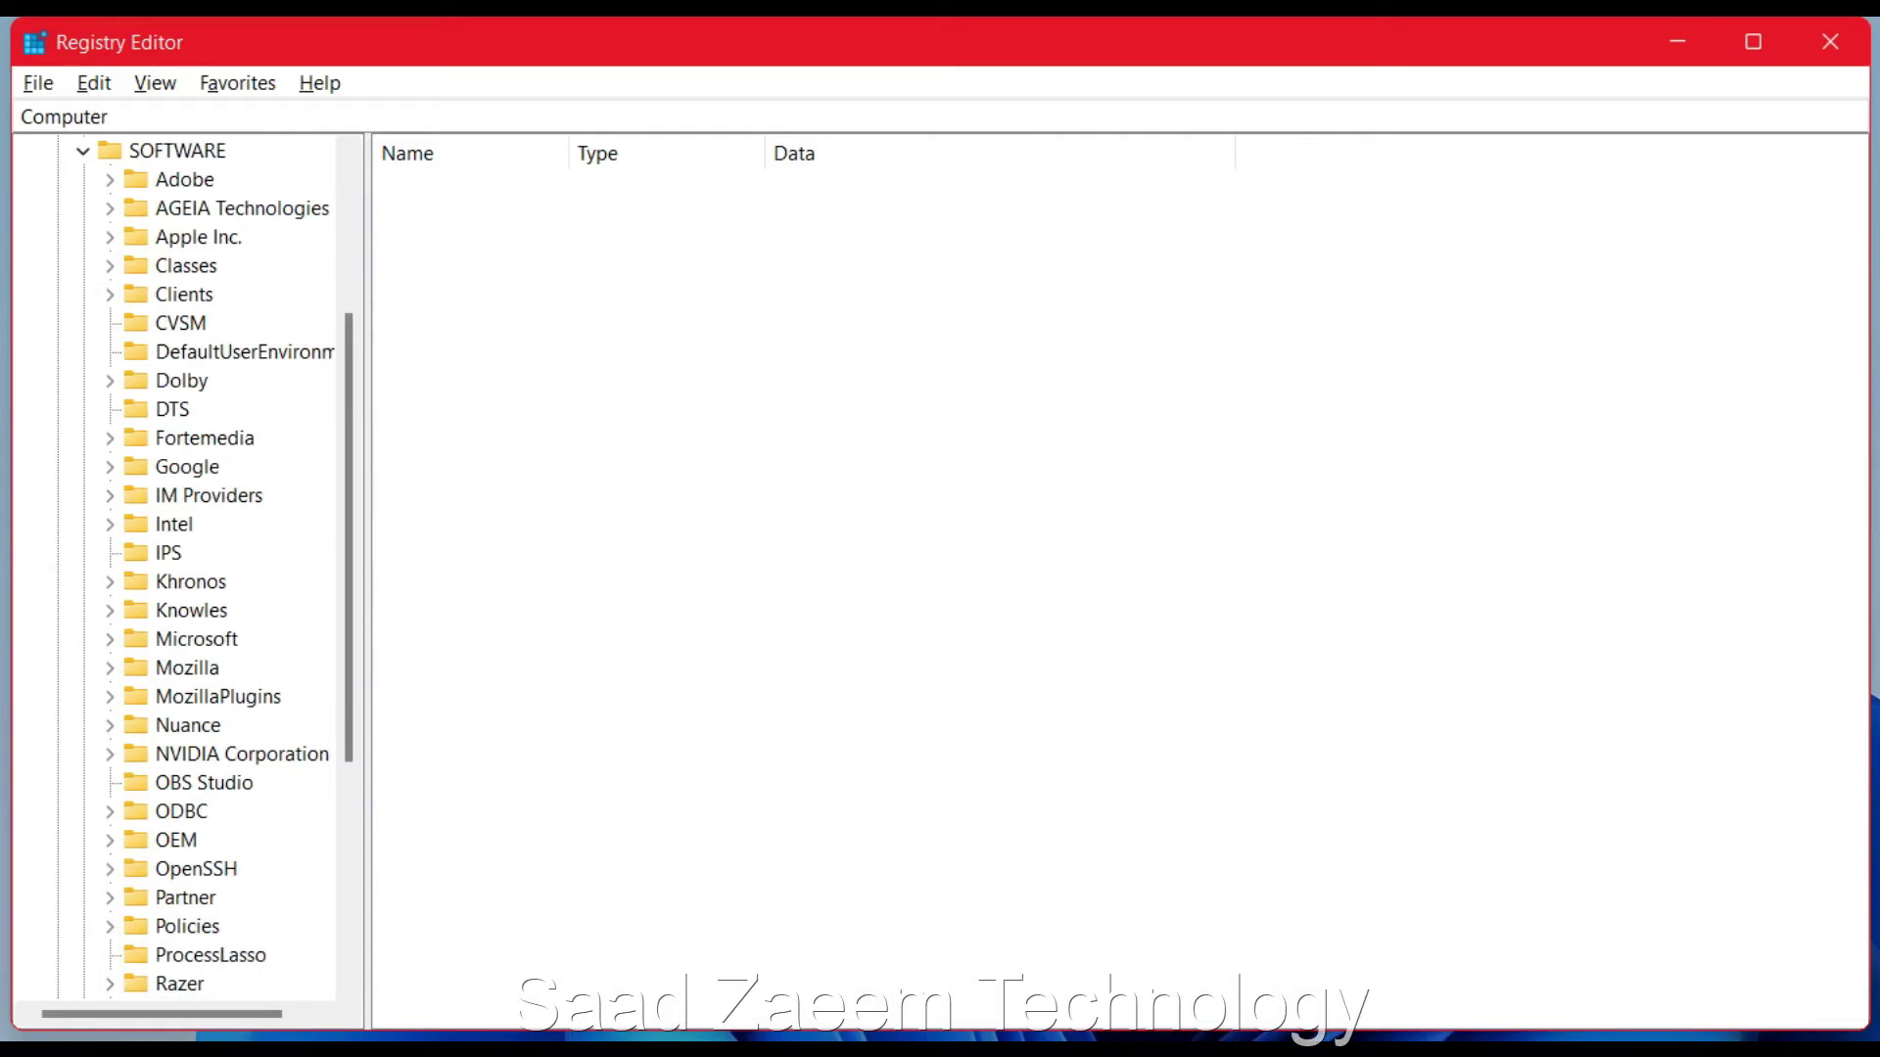
click(110, 638)
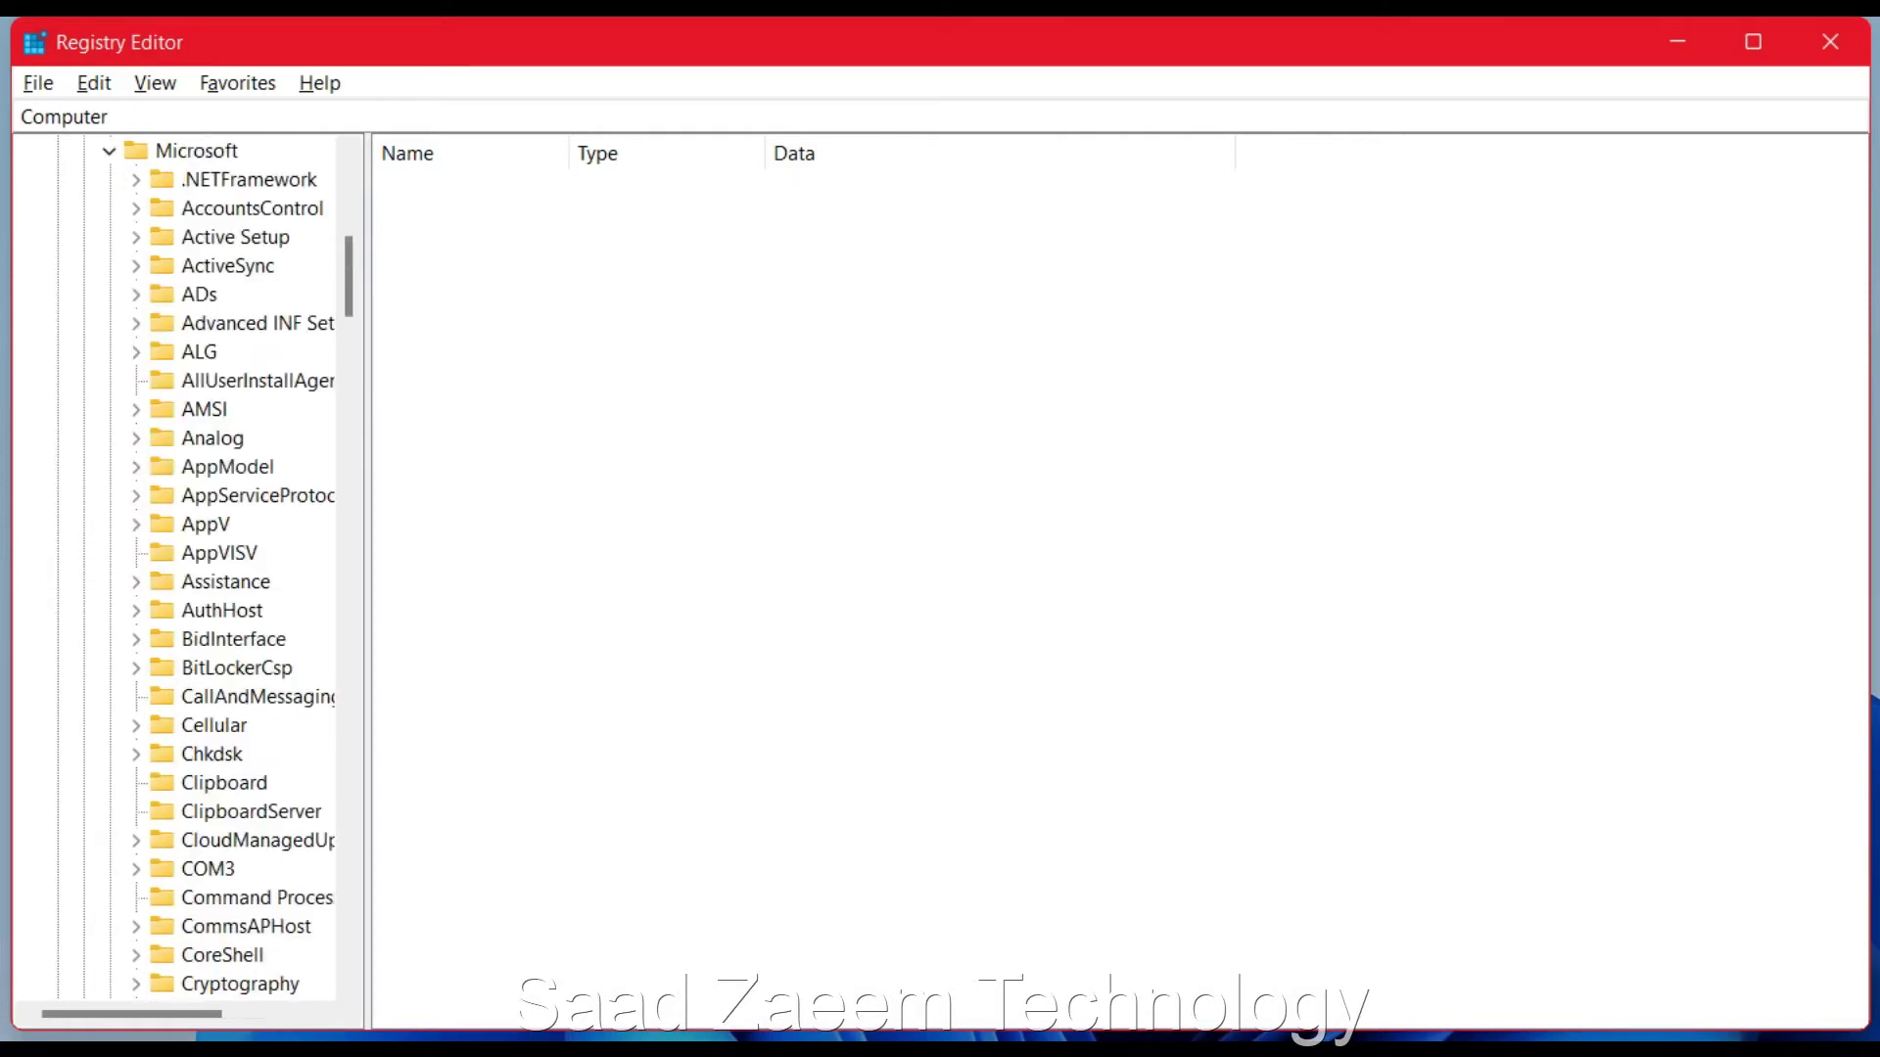
Widen the key tree, expand Windows NT under Microsoft, and select and expand its CurrentVersion key
drag(368, 578, 522, 578)
scroll(255, 577, down, 19)
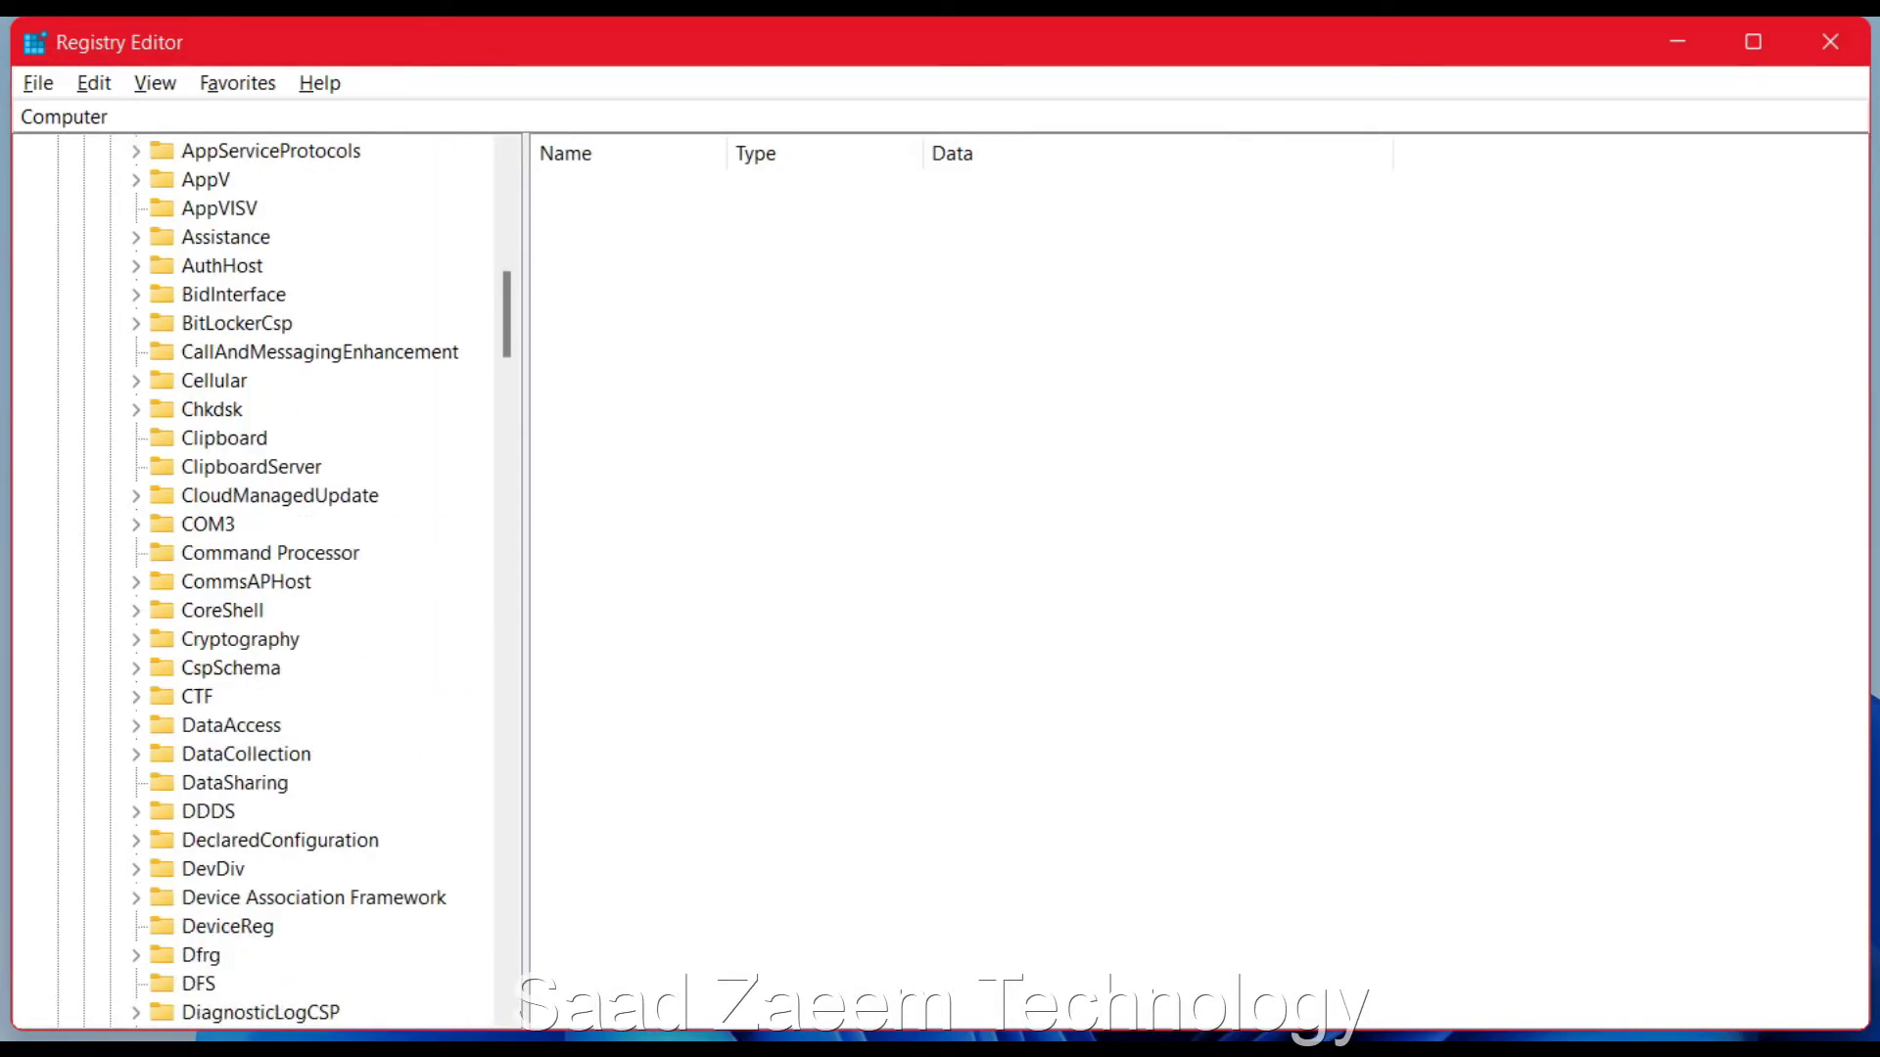
scroll(255, 577, down, 20)
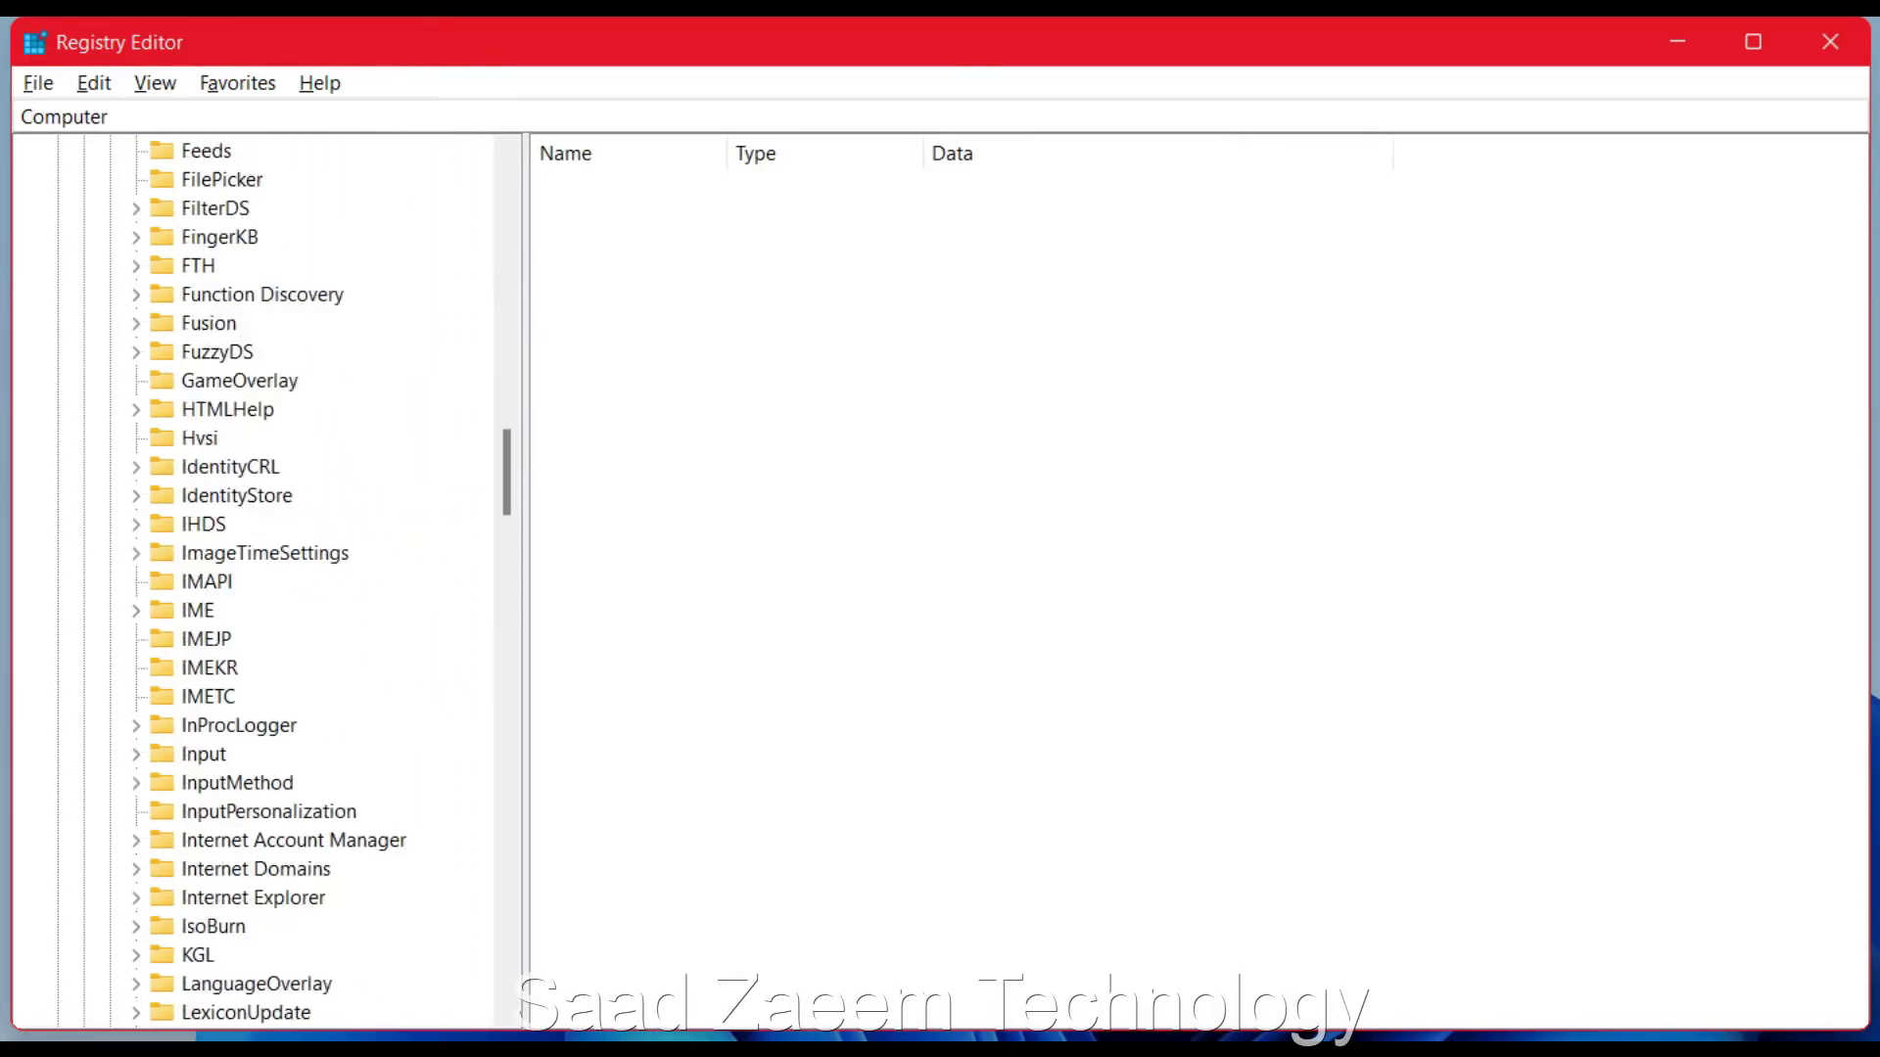
scroll(264, 581, down, 20)
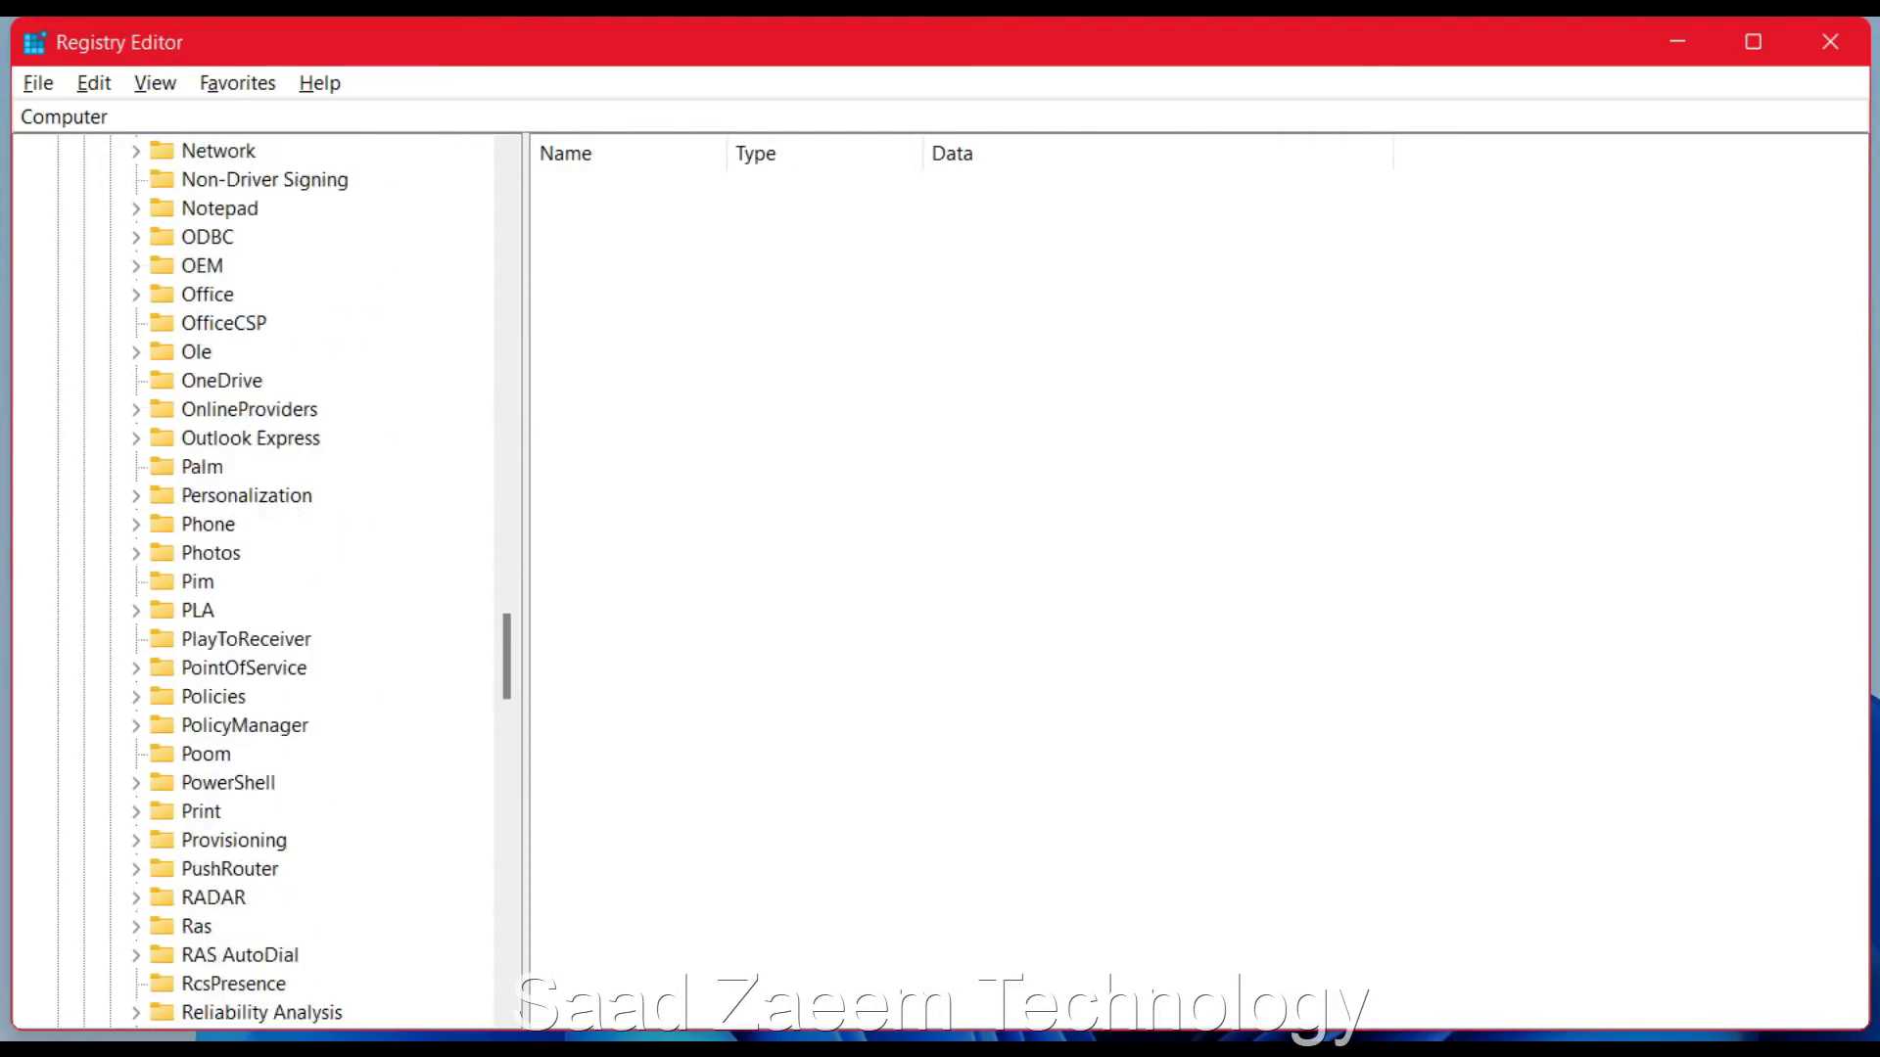
scroll(265, 582, down, 10)
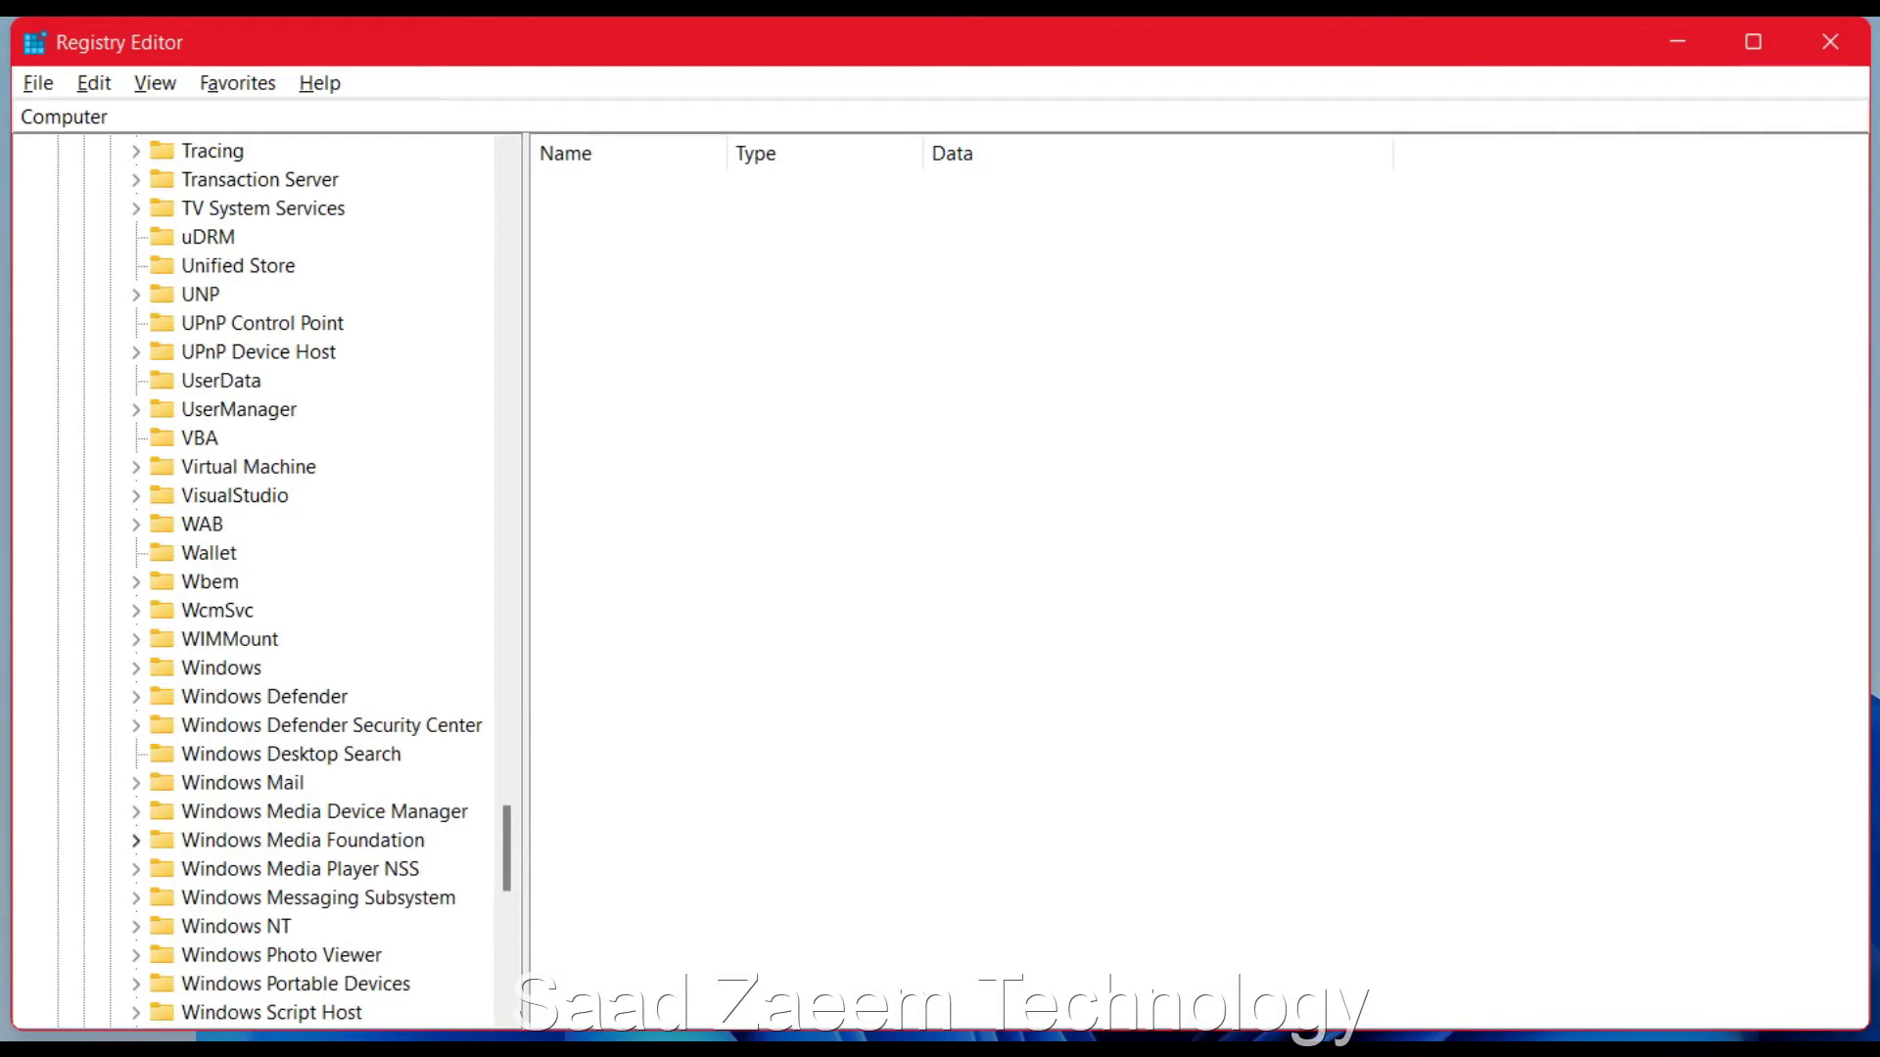
click(137, 926)
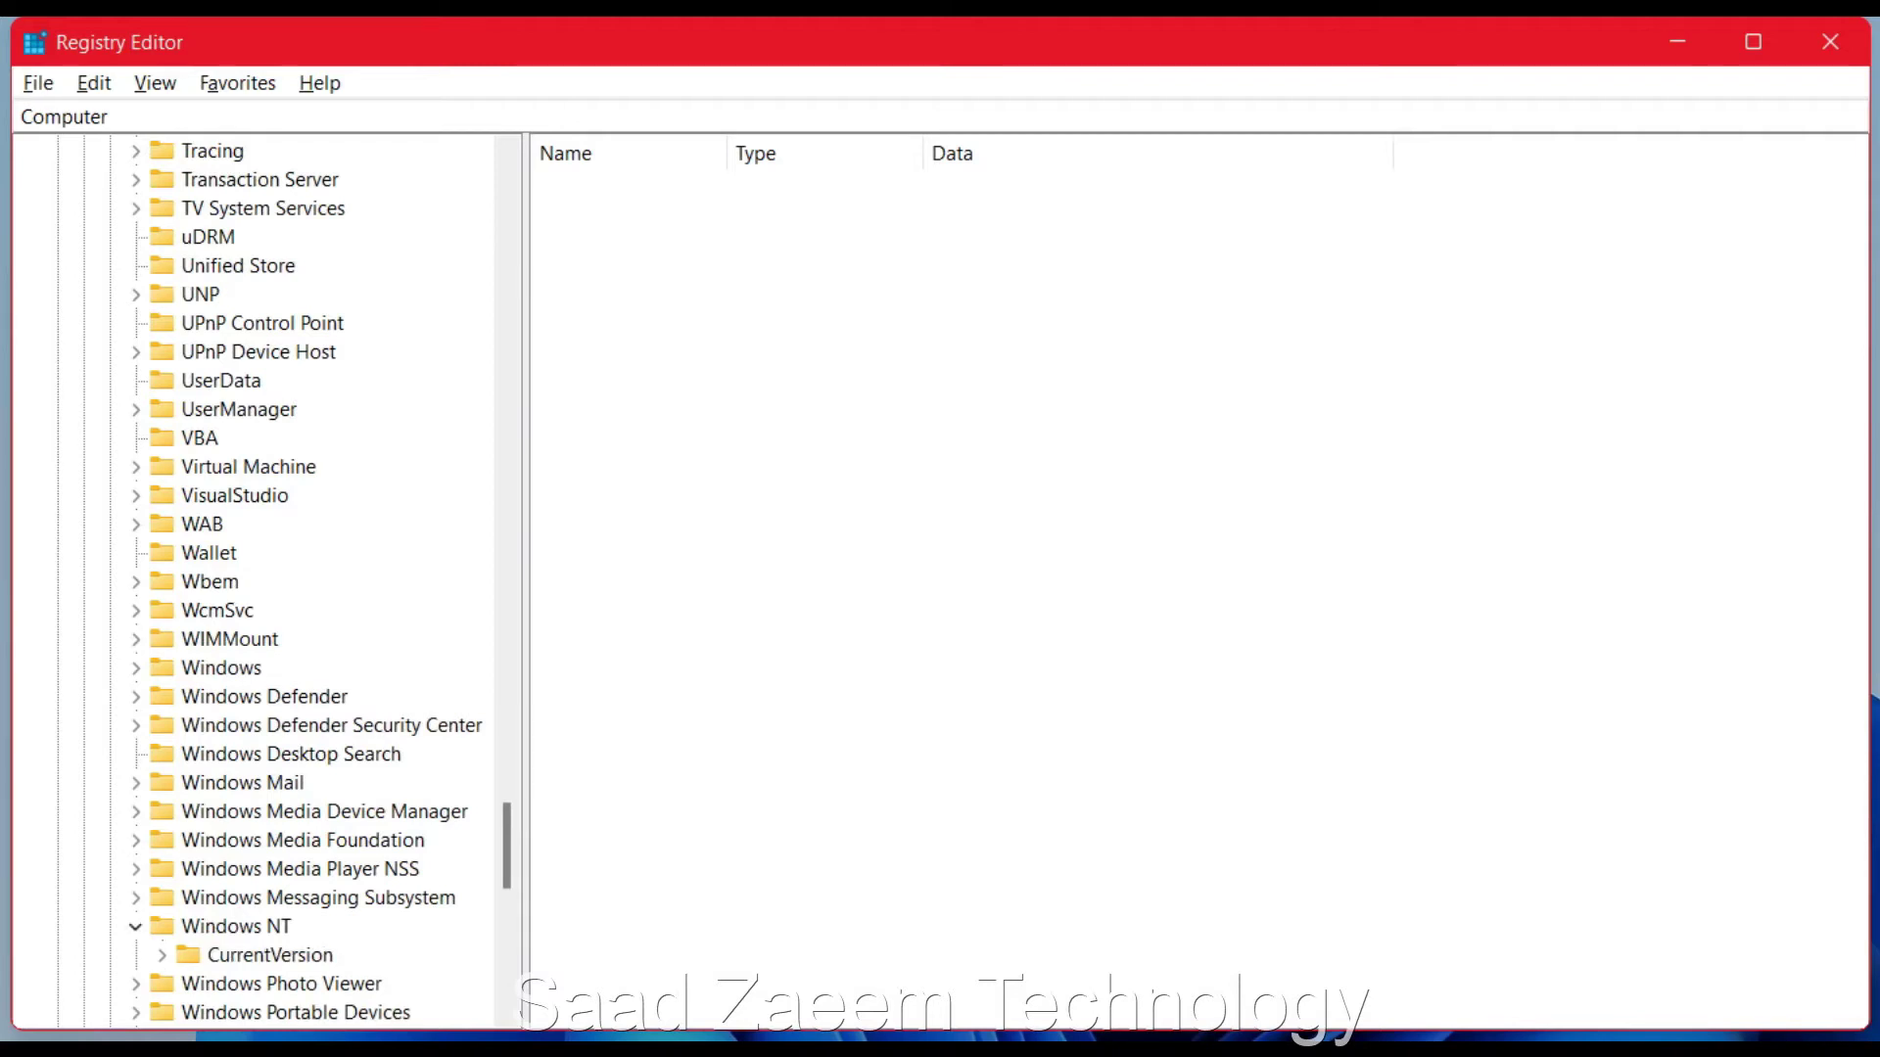
scroll(136, 926, down, 1)
double_click(270, 868)
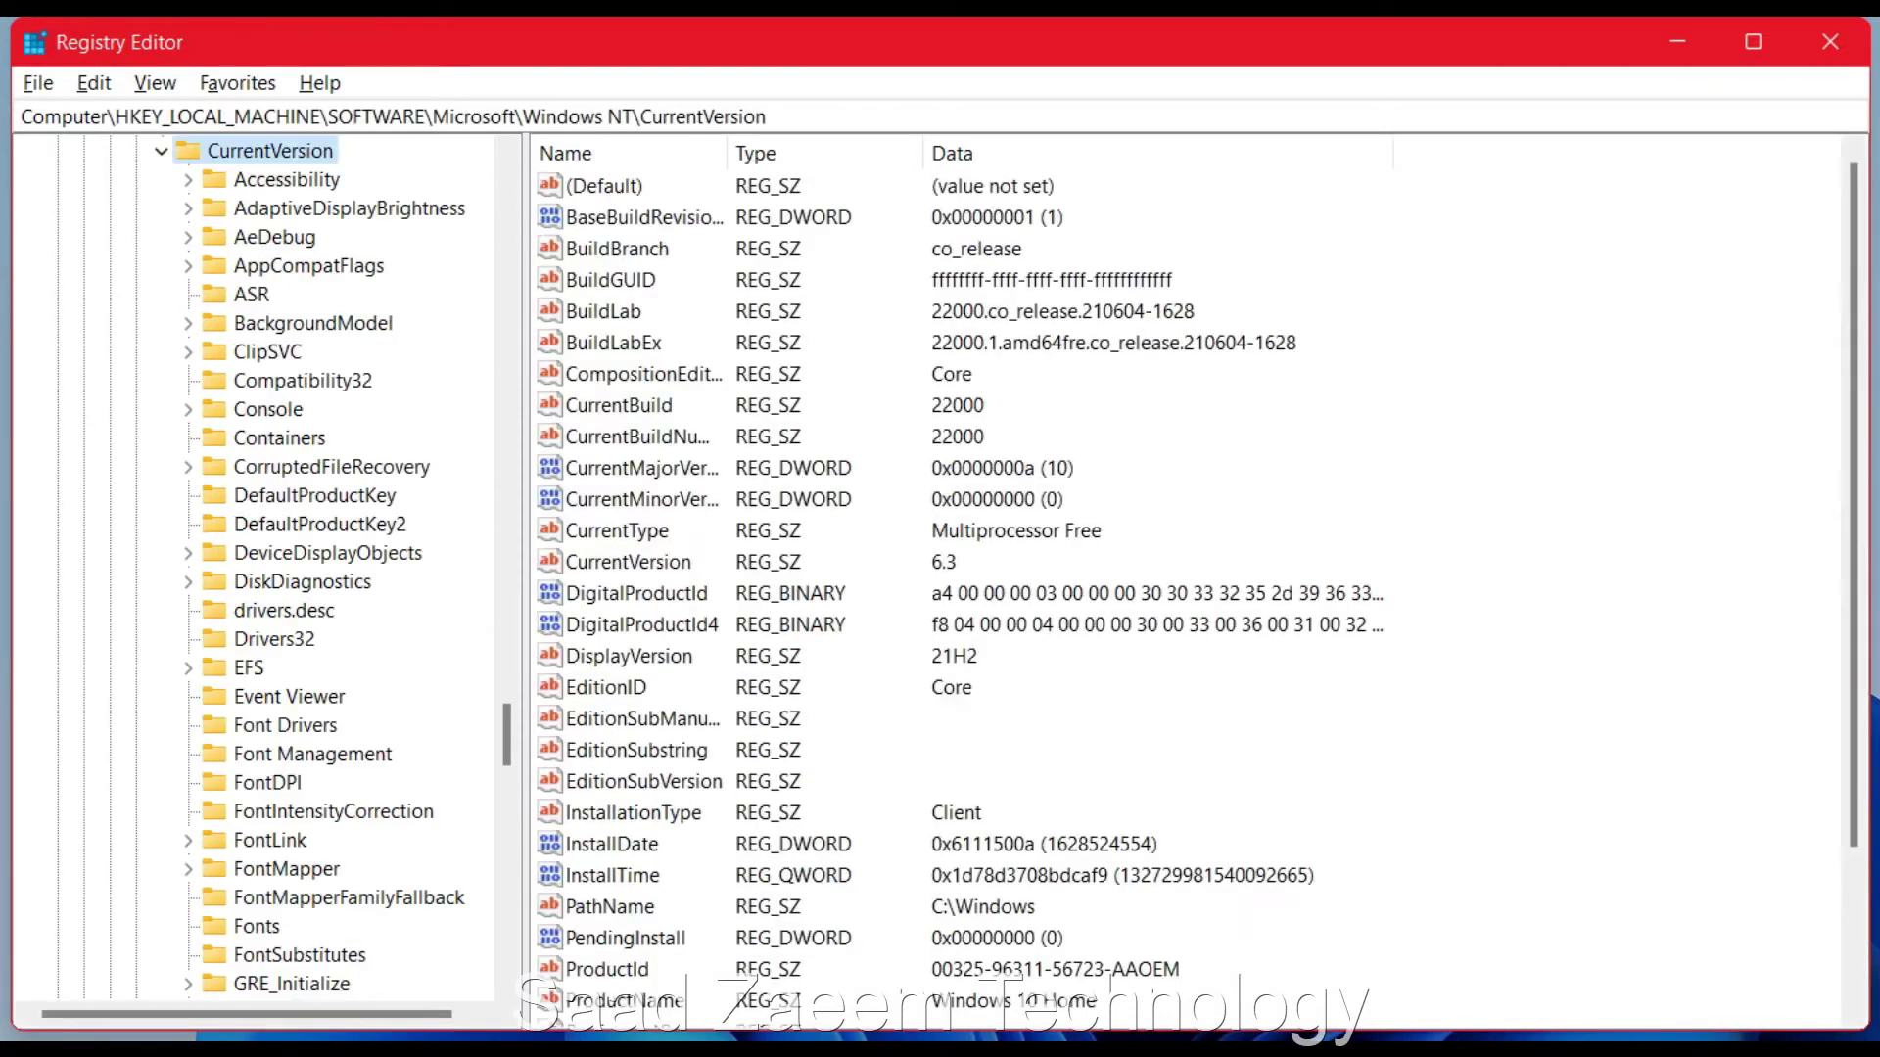
scroll(255, 568, up, 1)
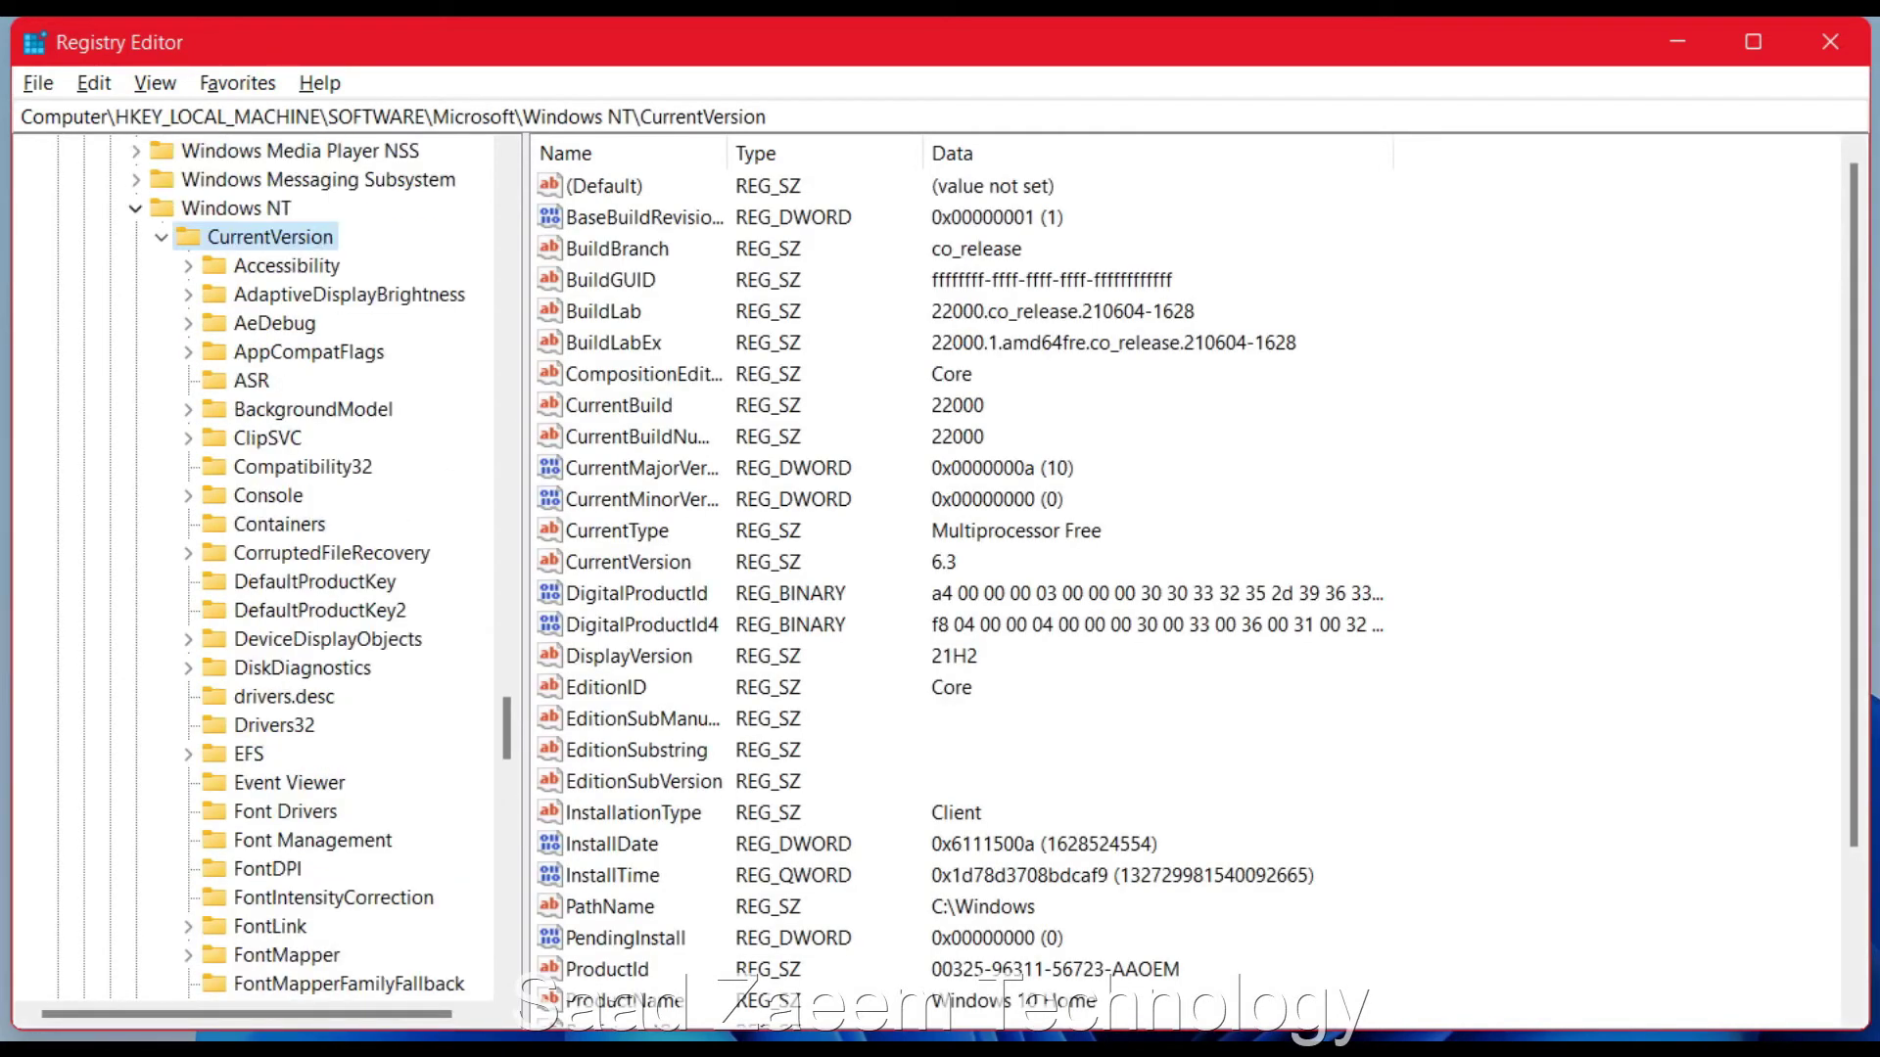
key(Left)
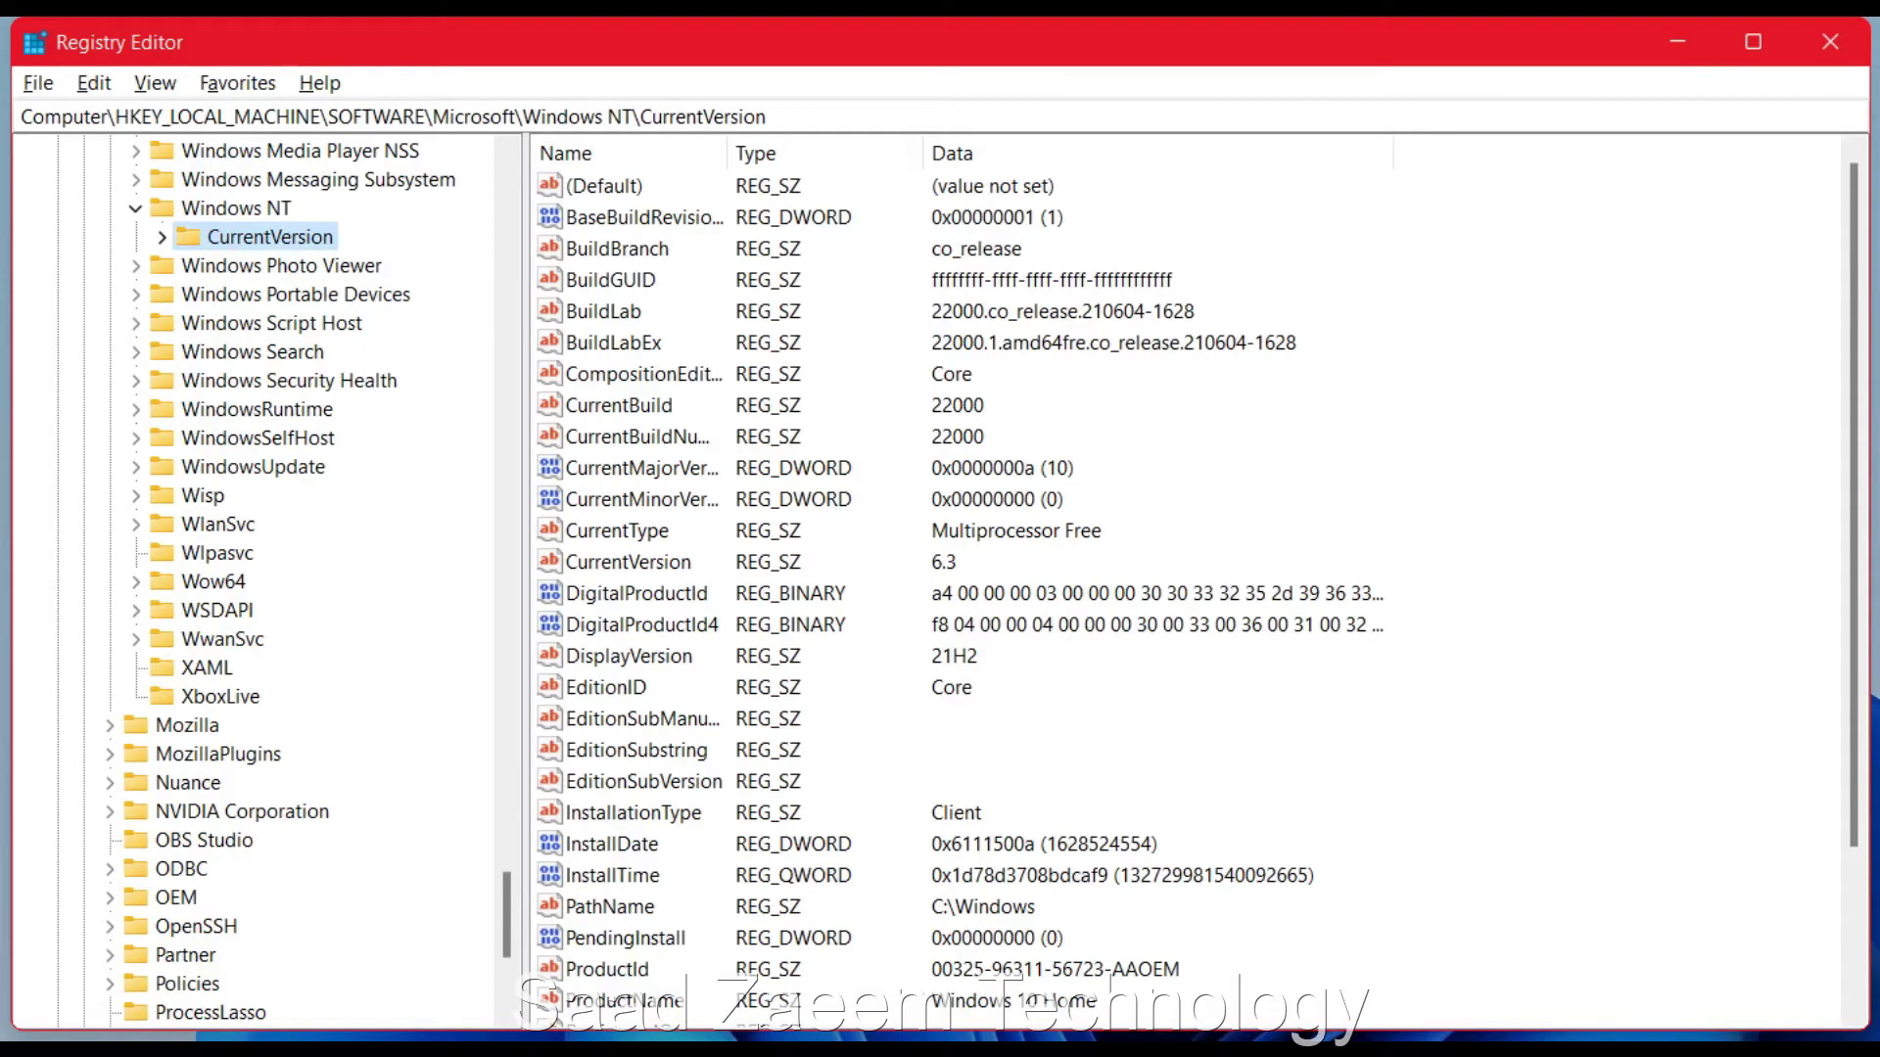
key(Right)
Select the Windows key under Windows NT\CurrentVersion and set its LoadAppInit_DLLs value to 0 with hexadecimal base
scroll(293, 568, down, 2)
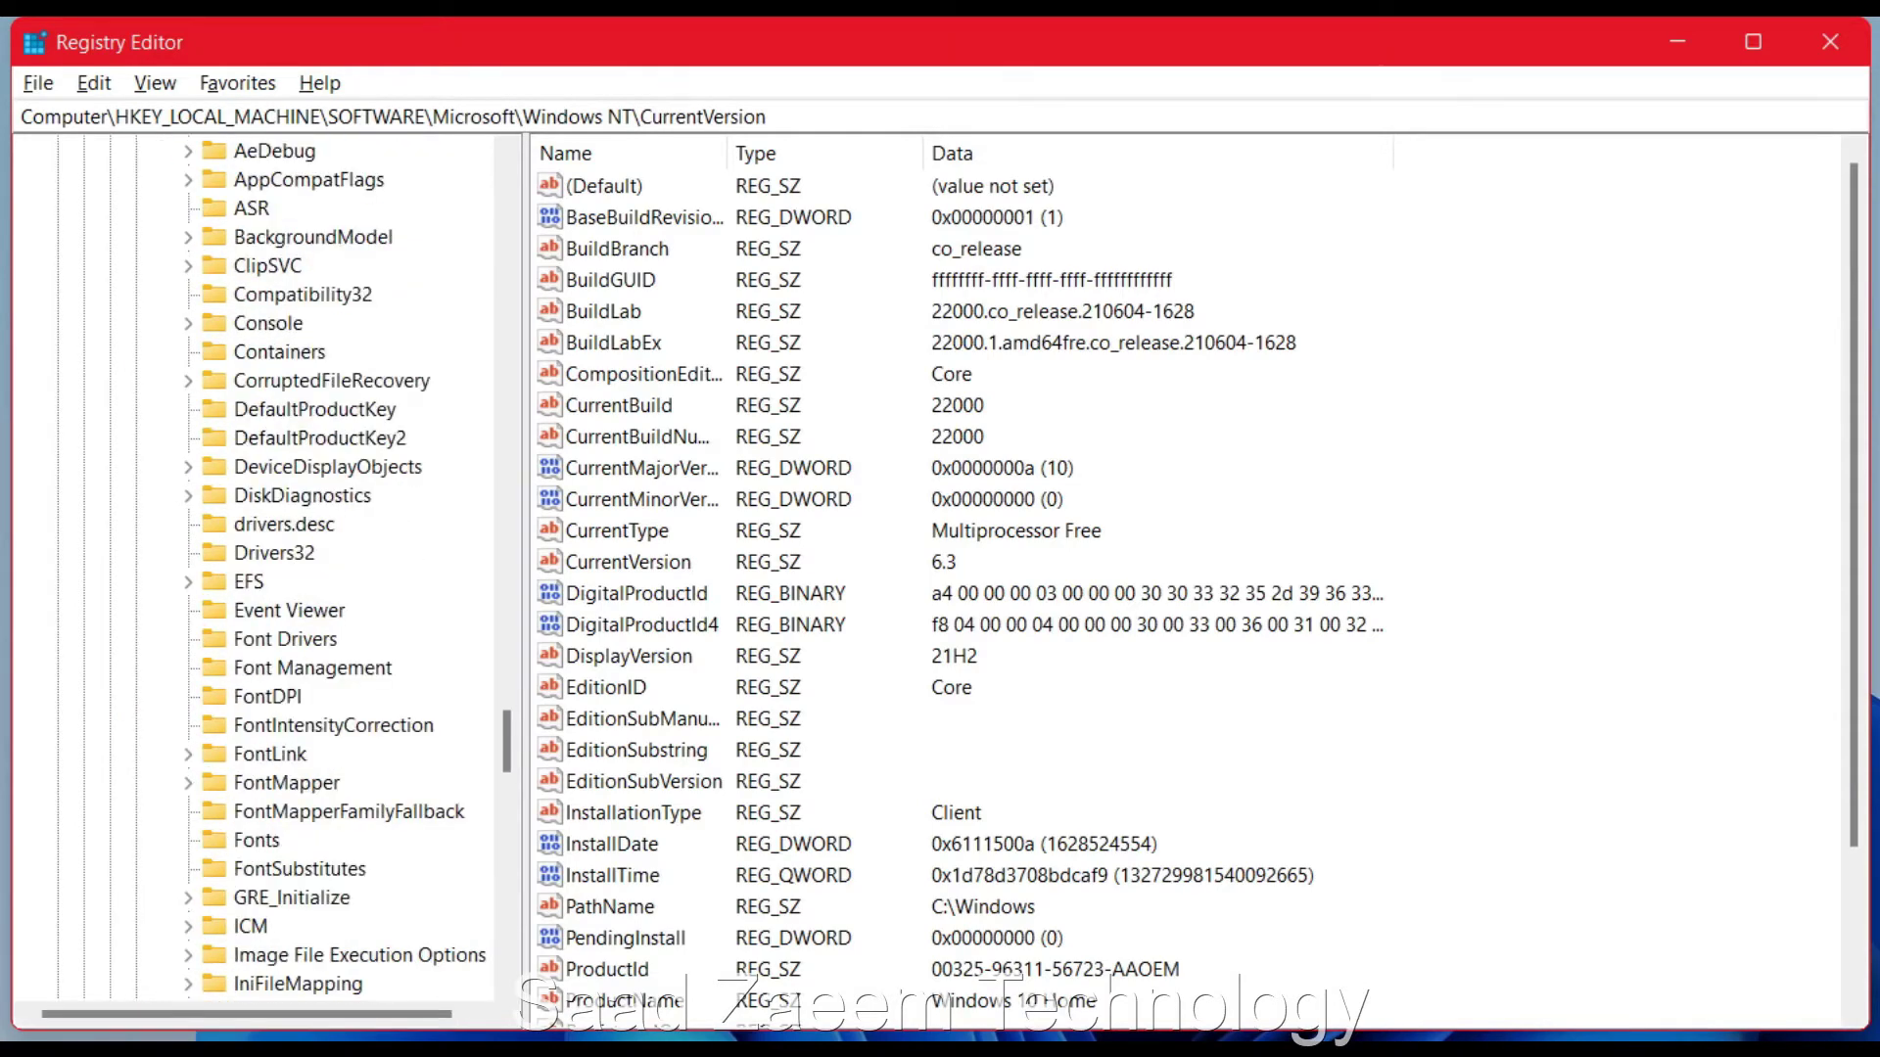
scroll(347, 568, down, 5)
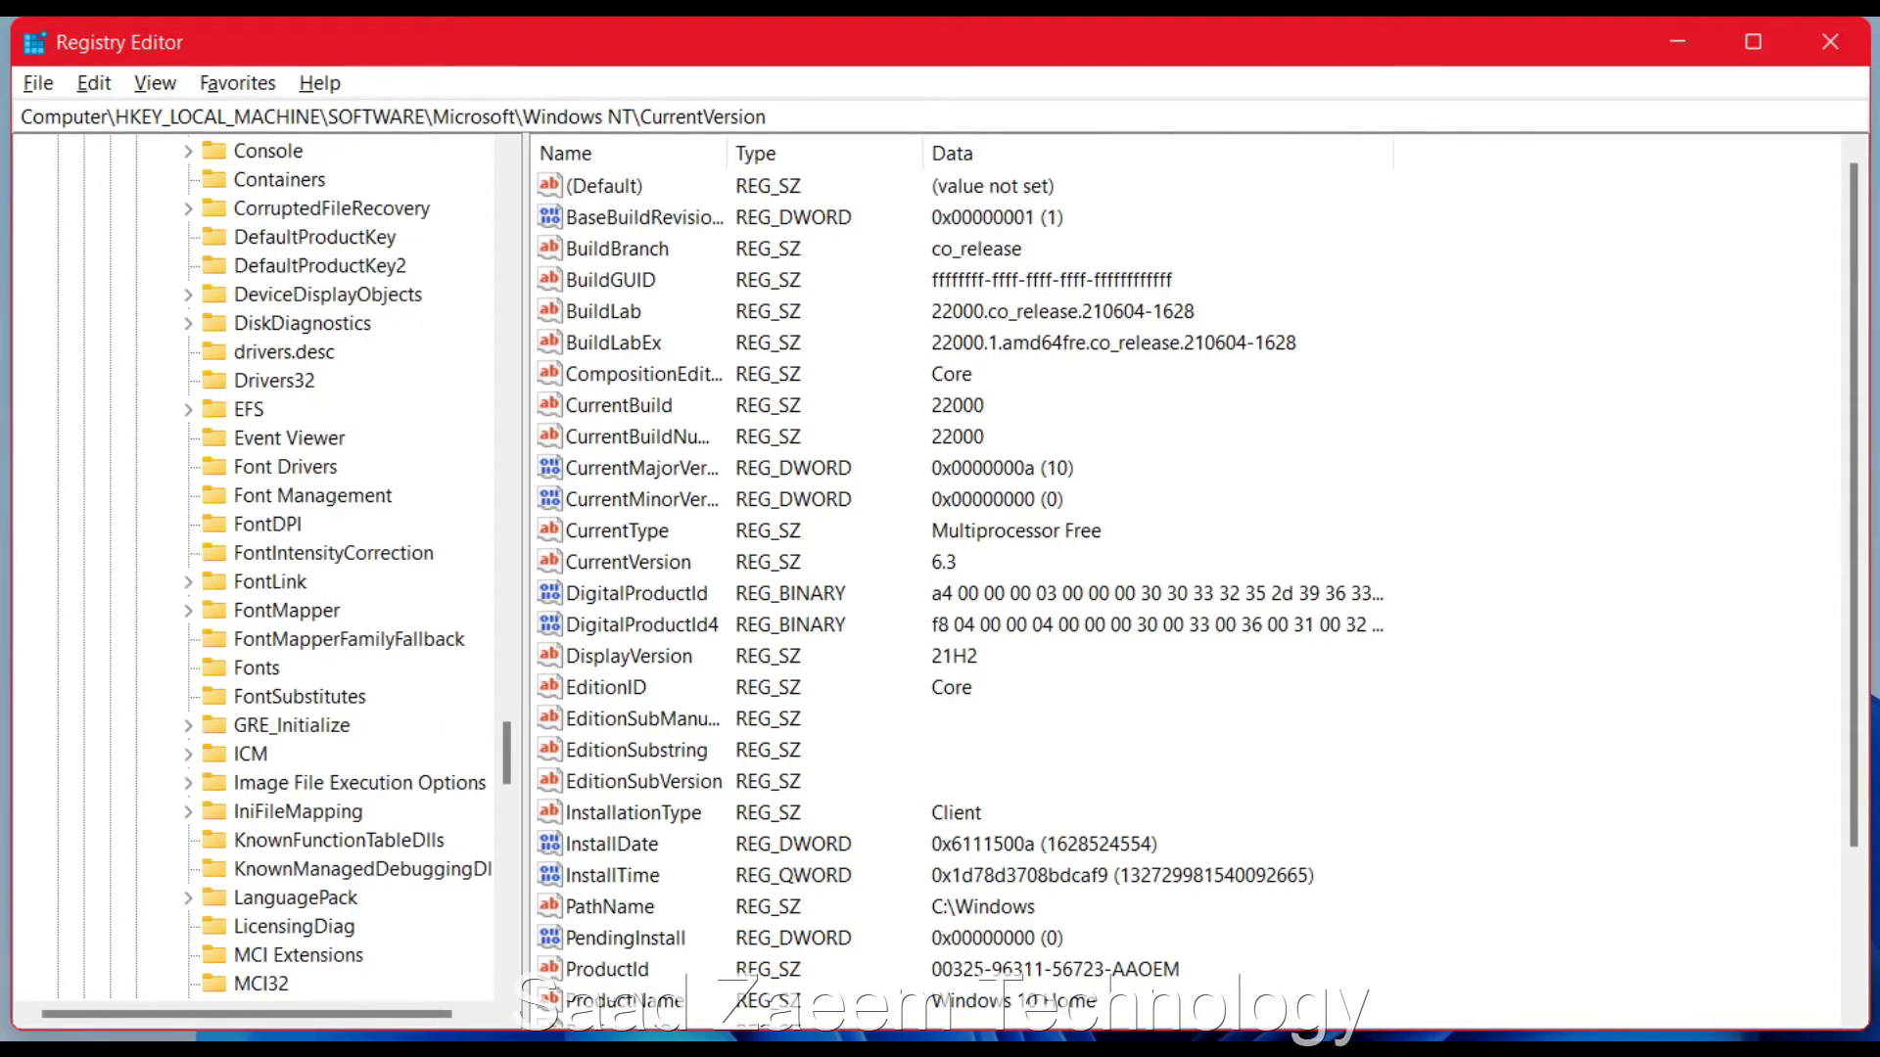
scroll(338, 568, down, 5)
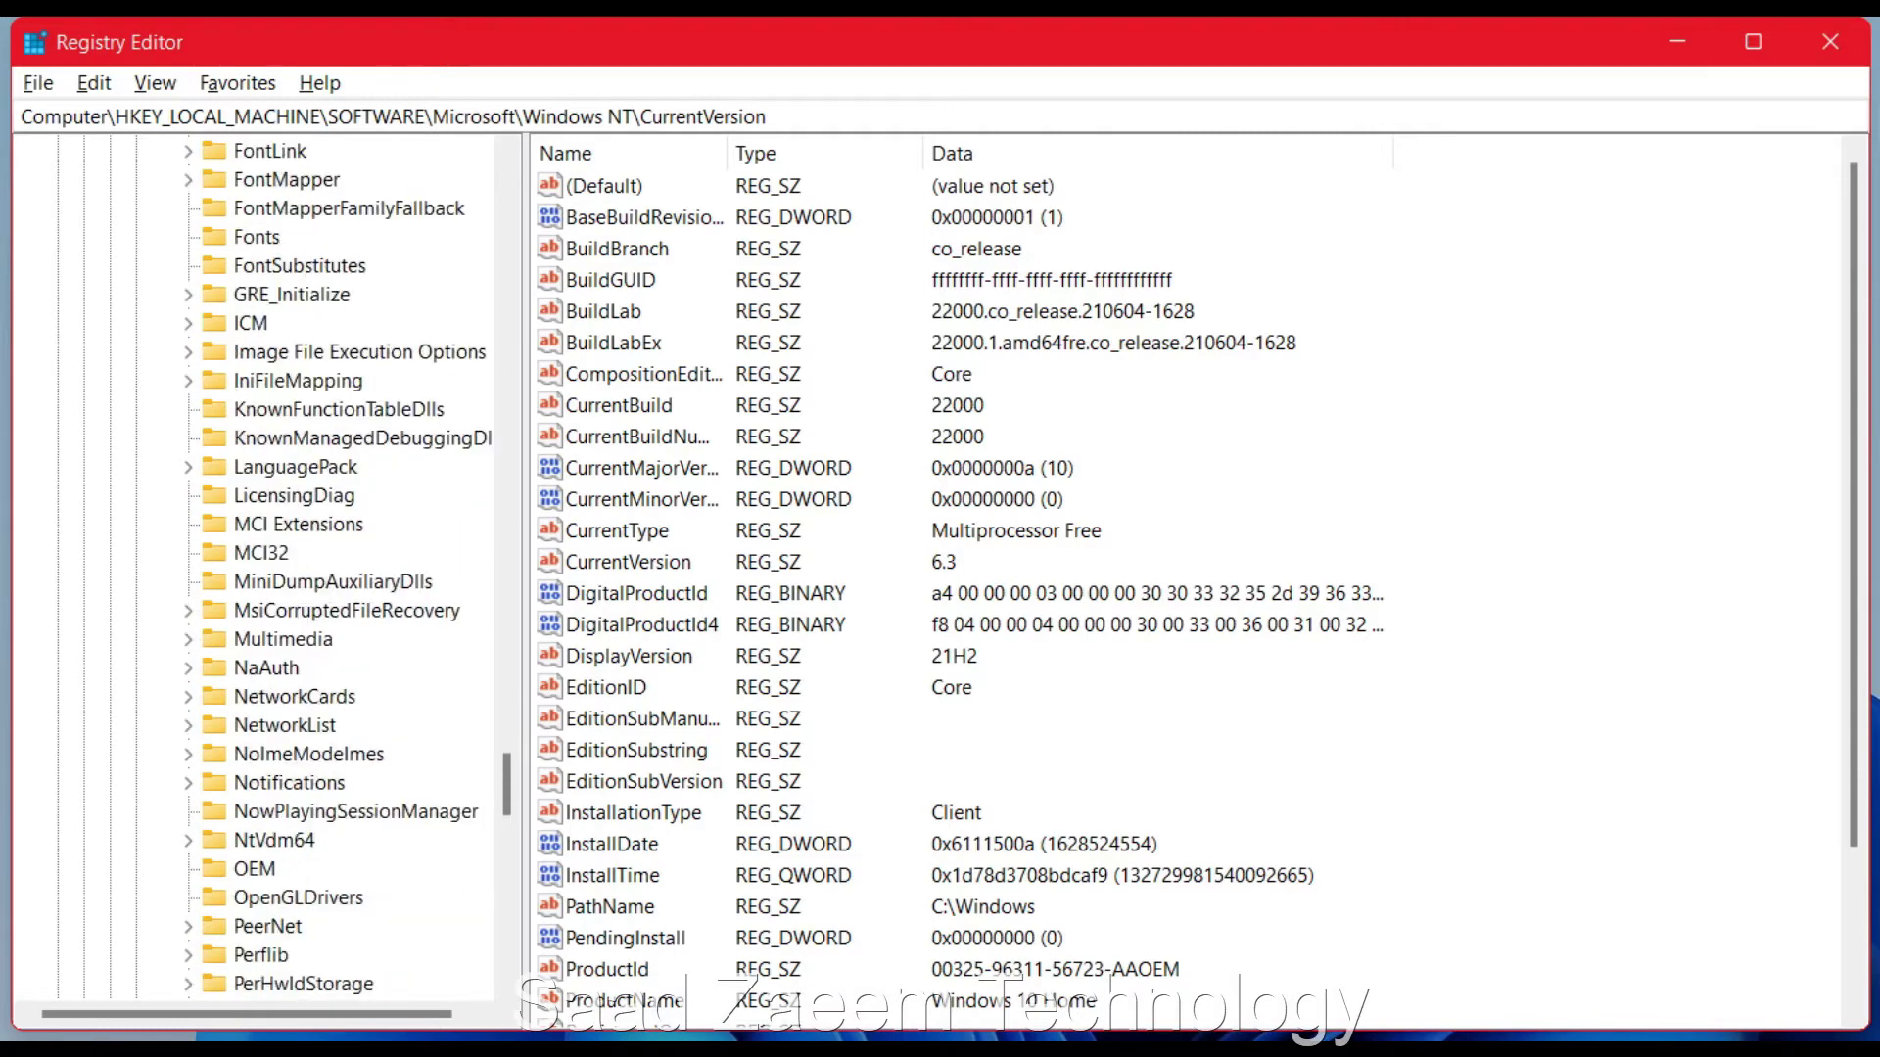
scroll(294, 568, down, 8)
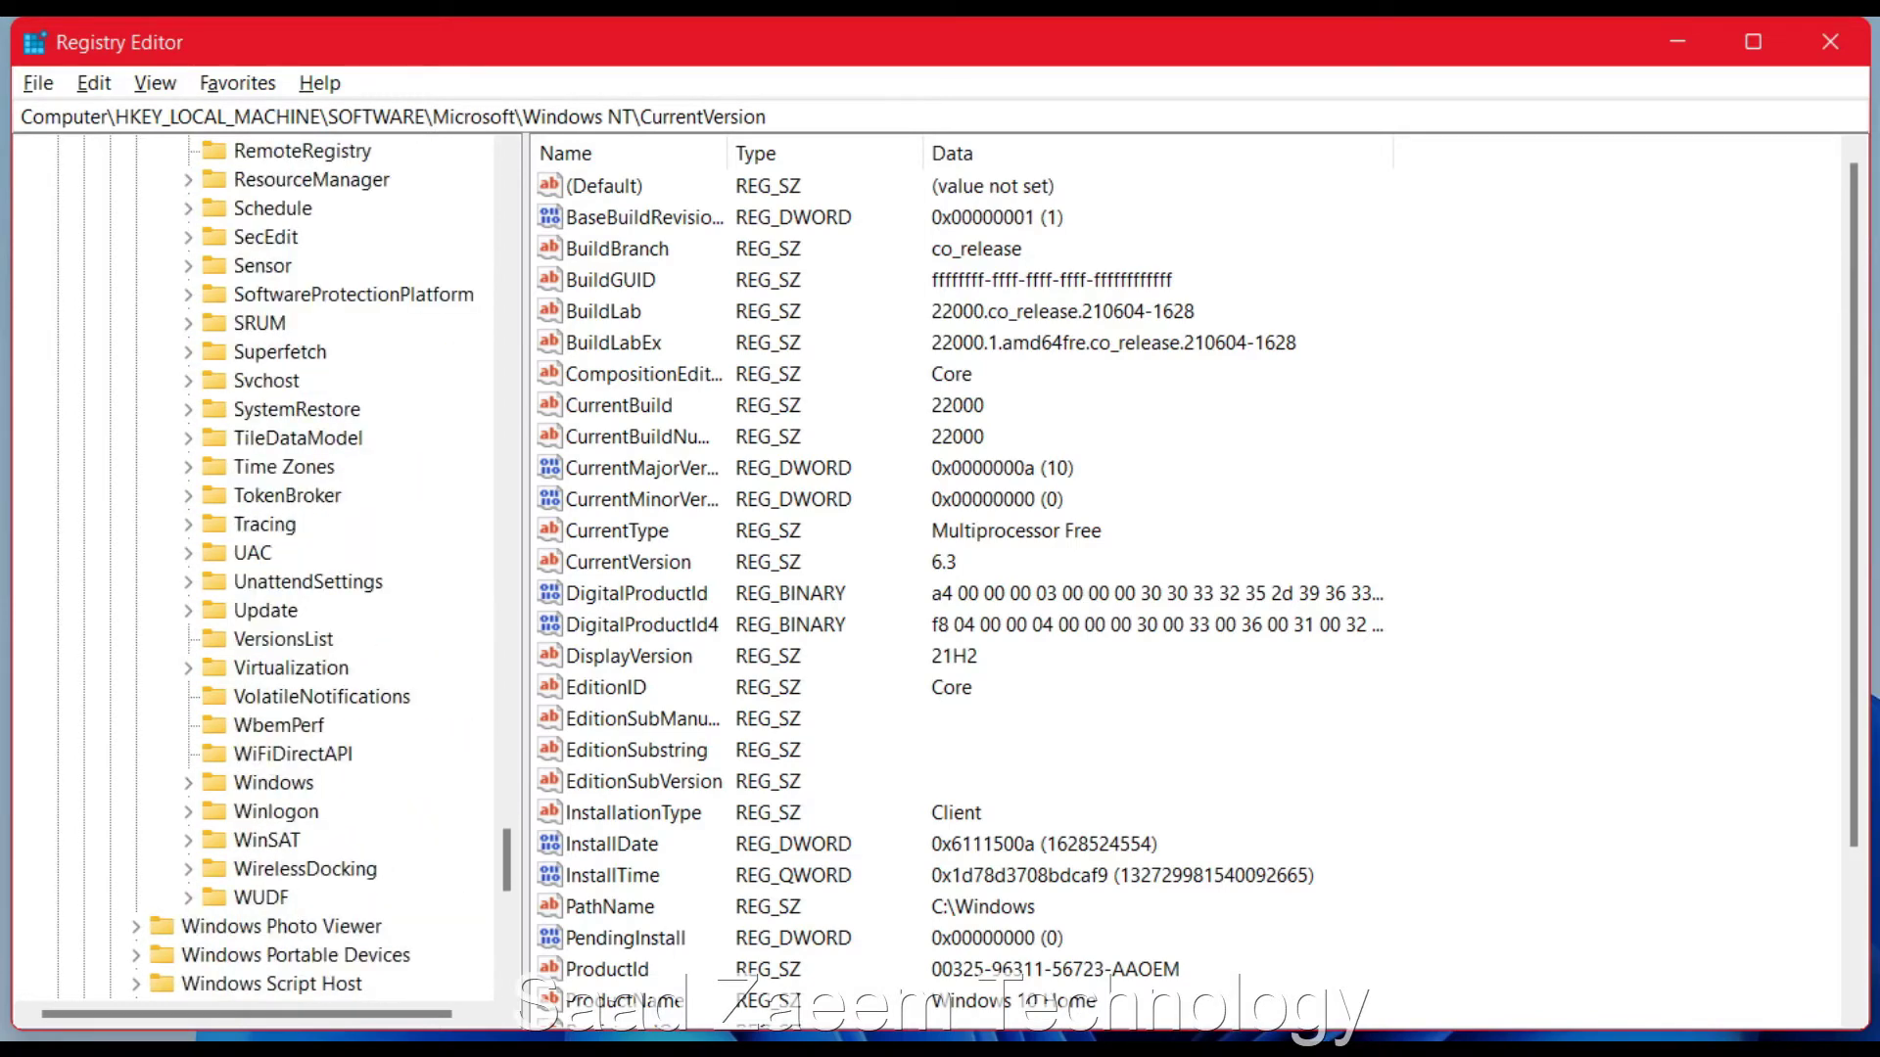
click(274, 782)
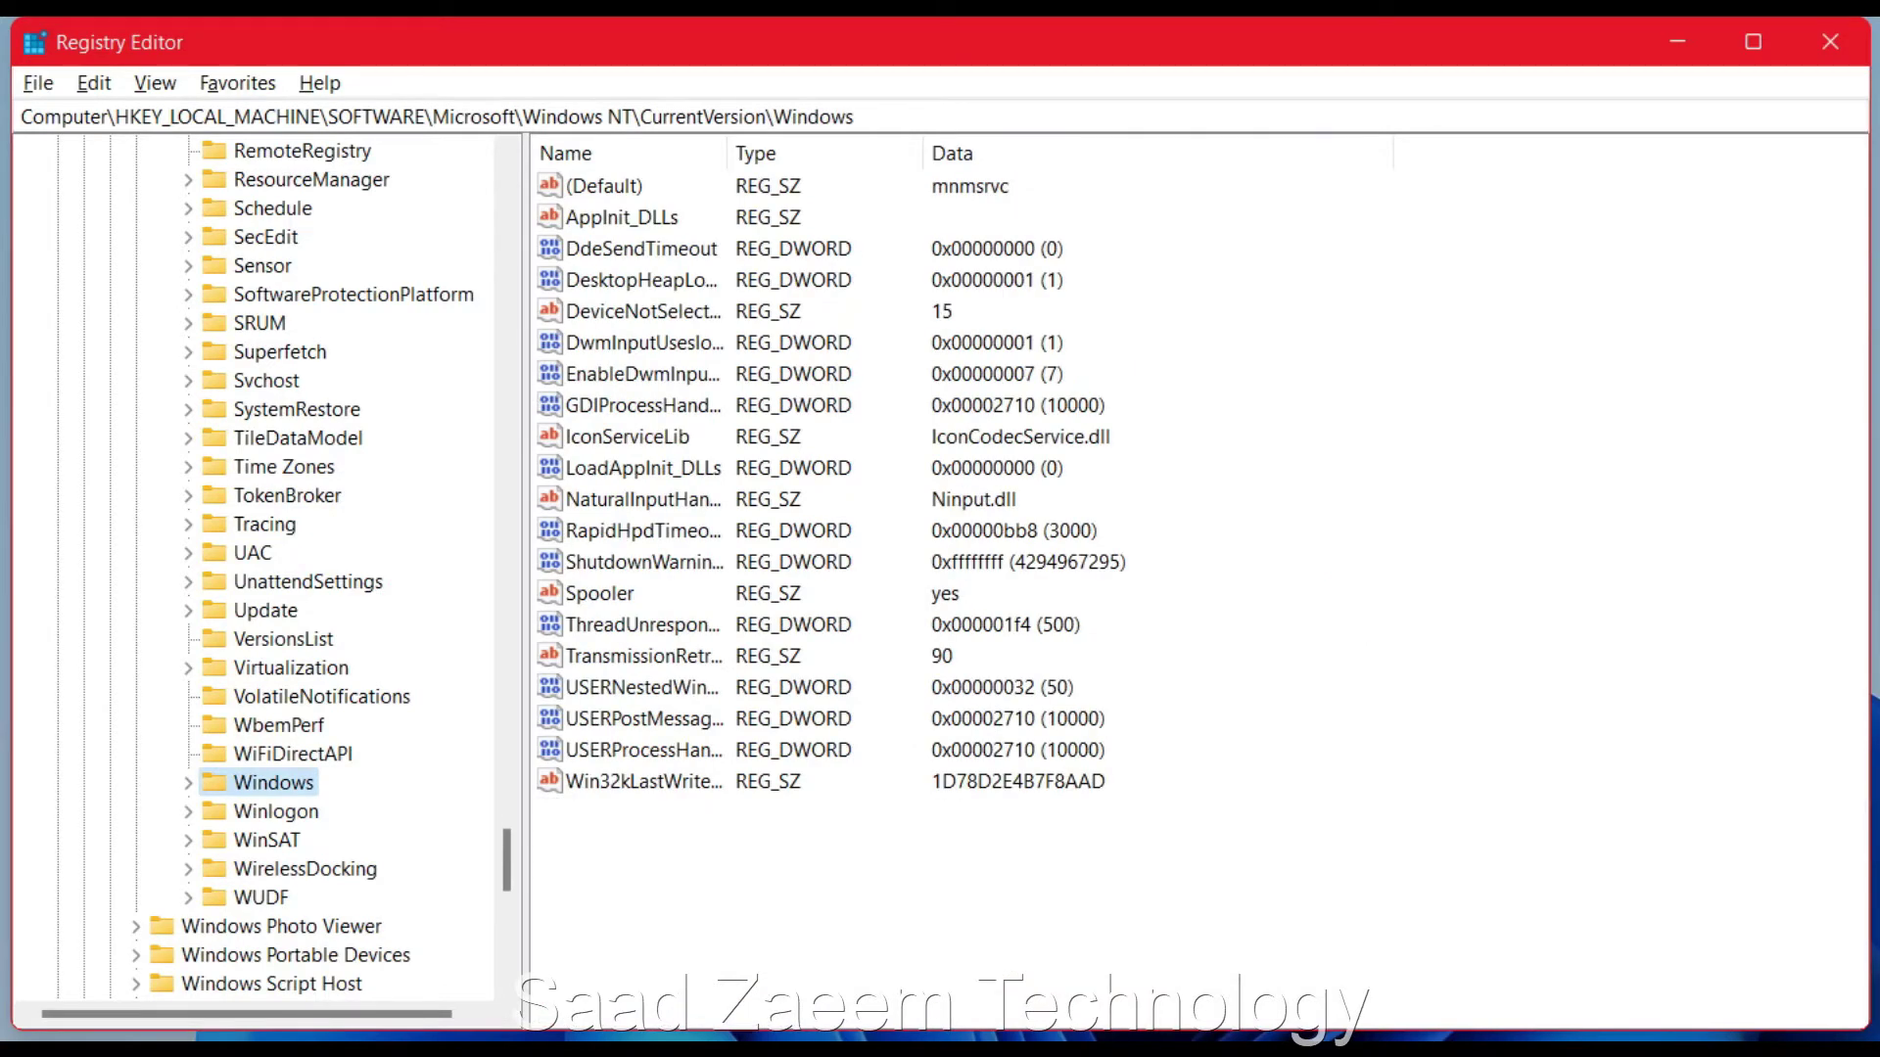
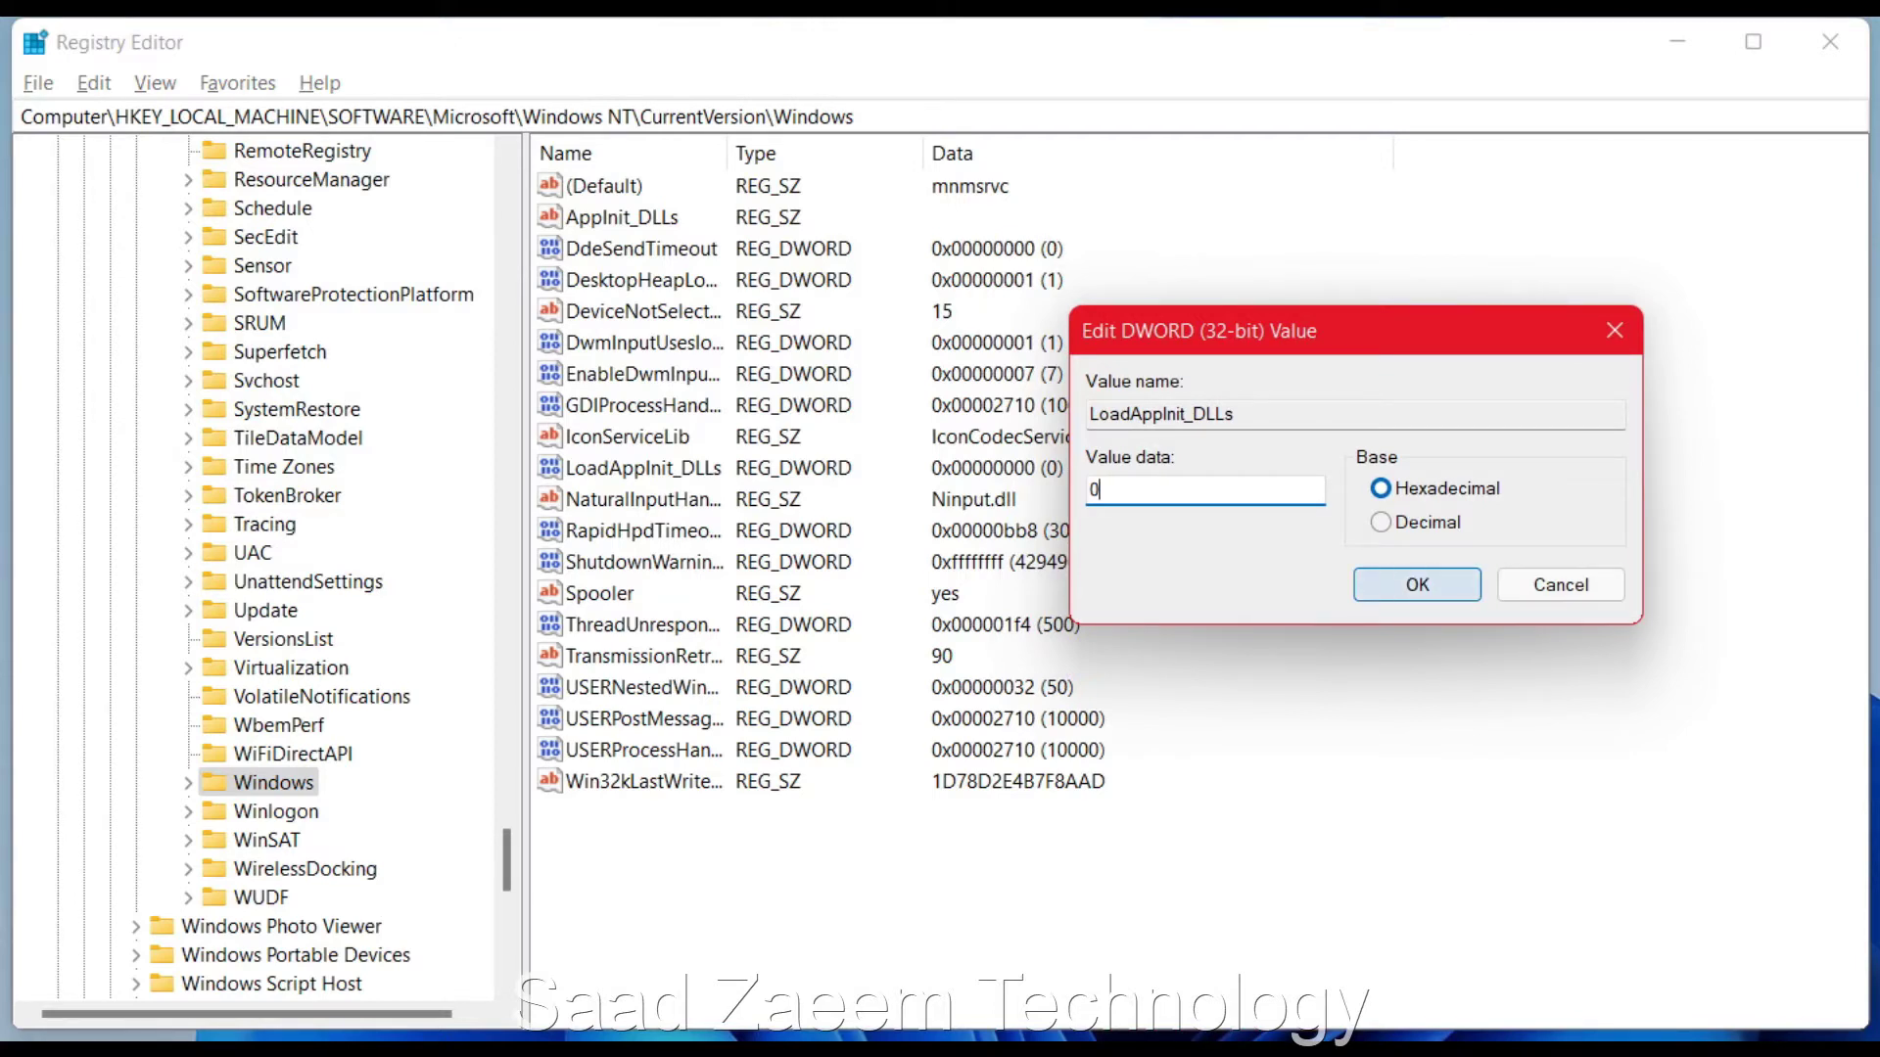
click(1417, 584)
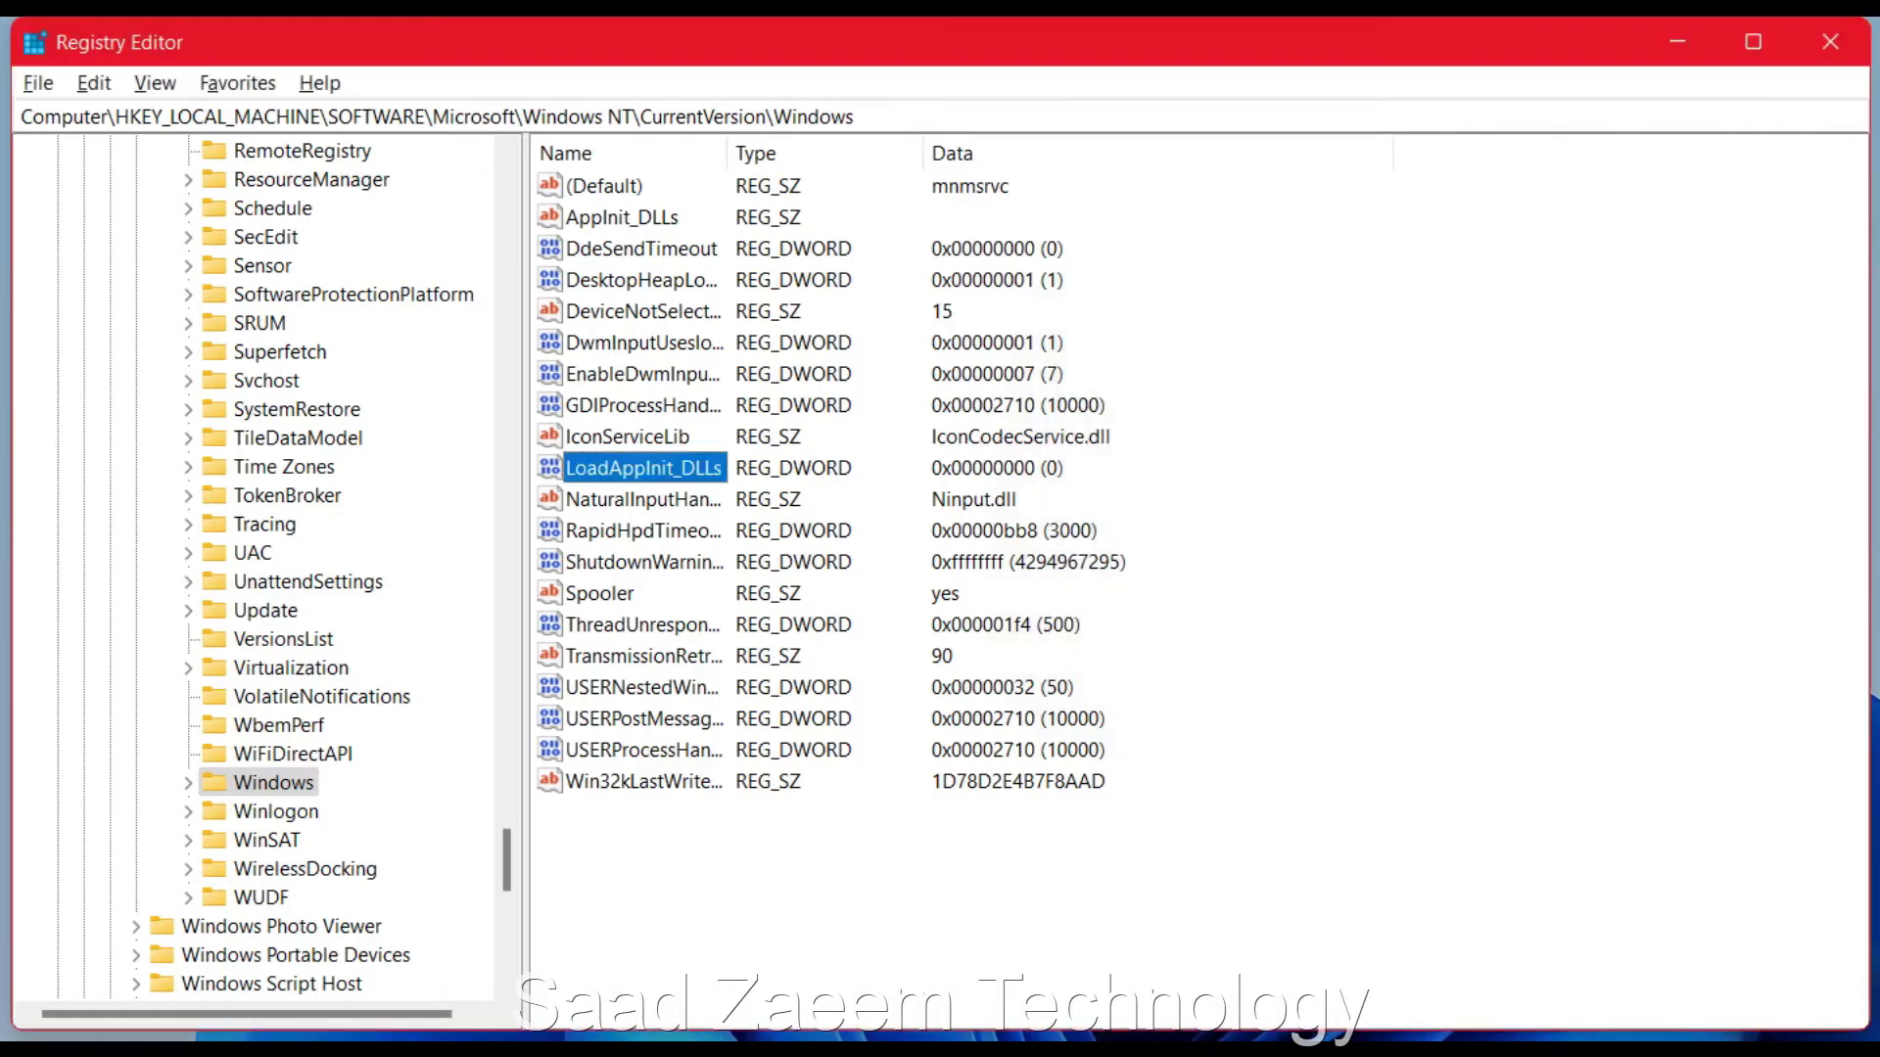
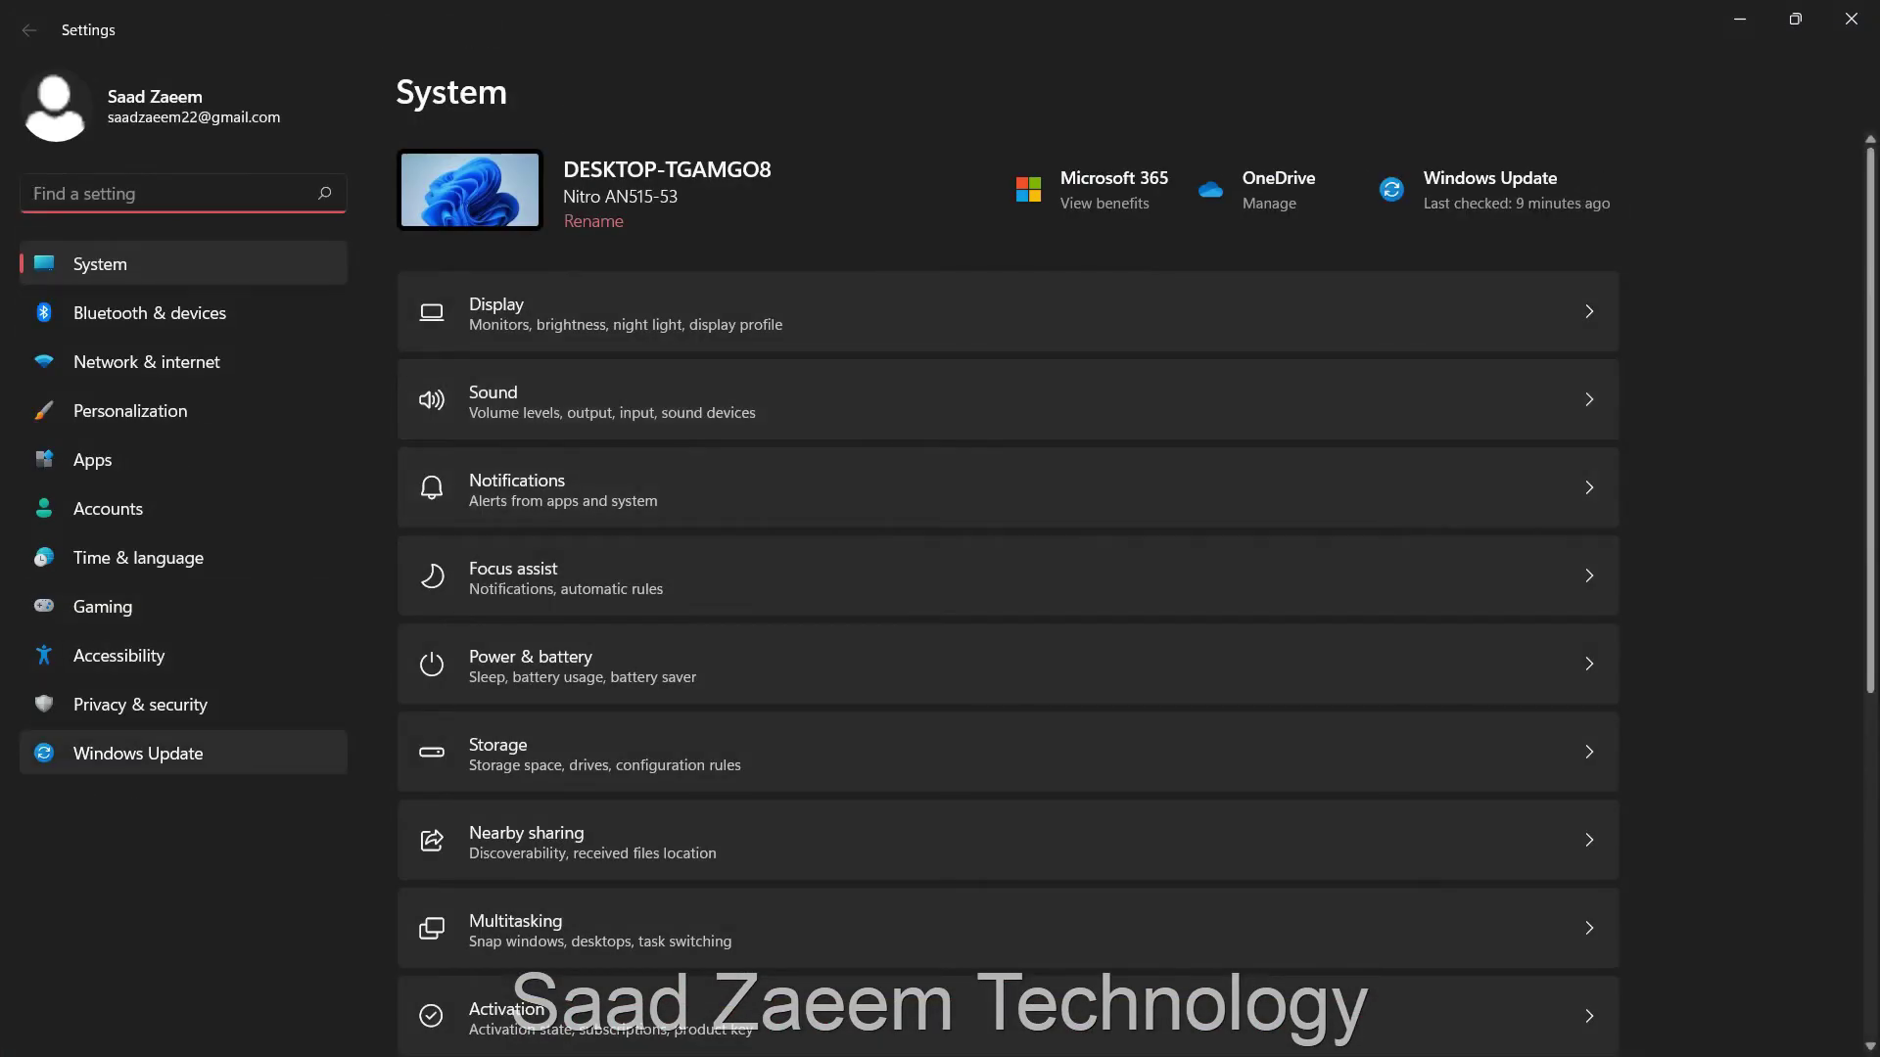
Check the Windows Update page in Settings and close the Settings window
click(138, 753)
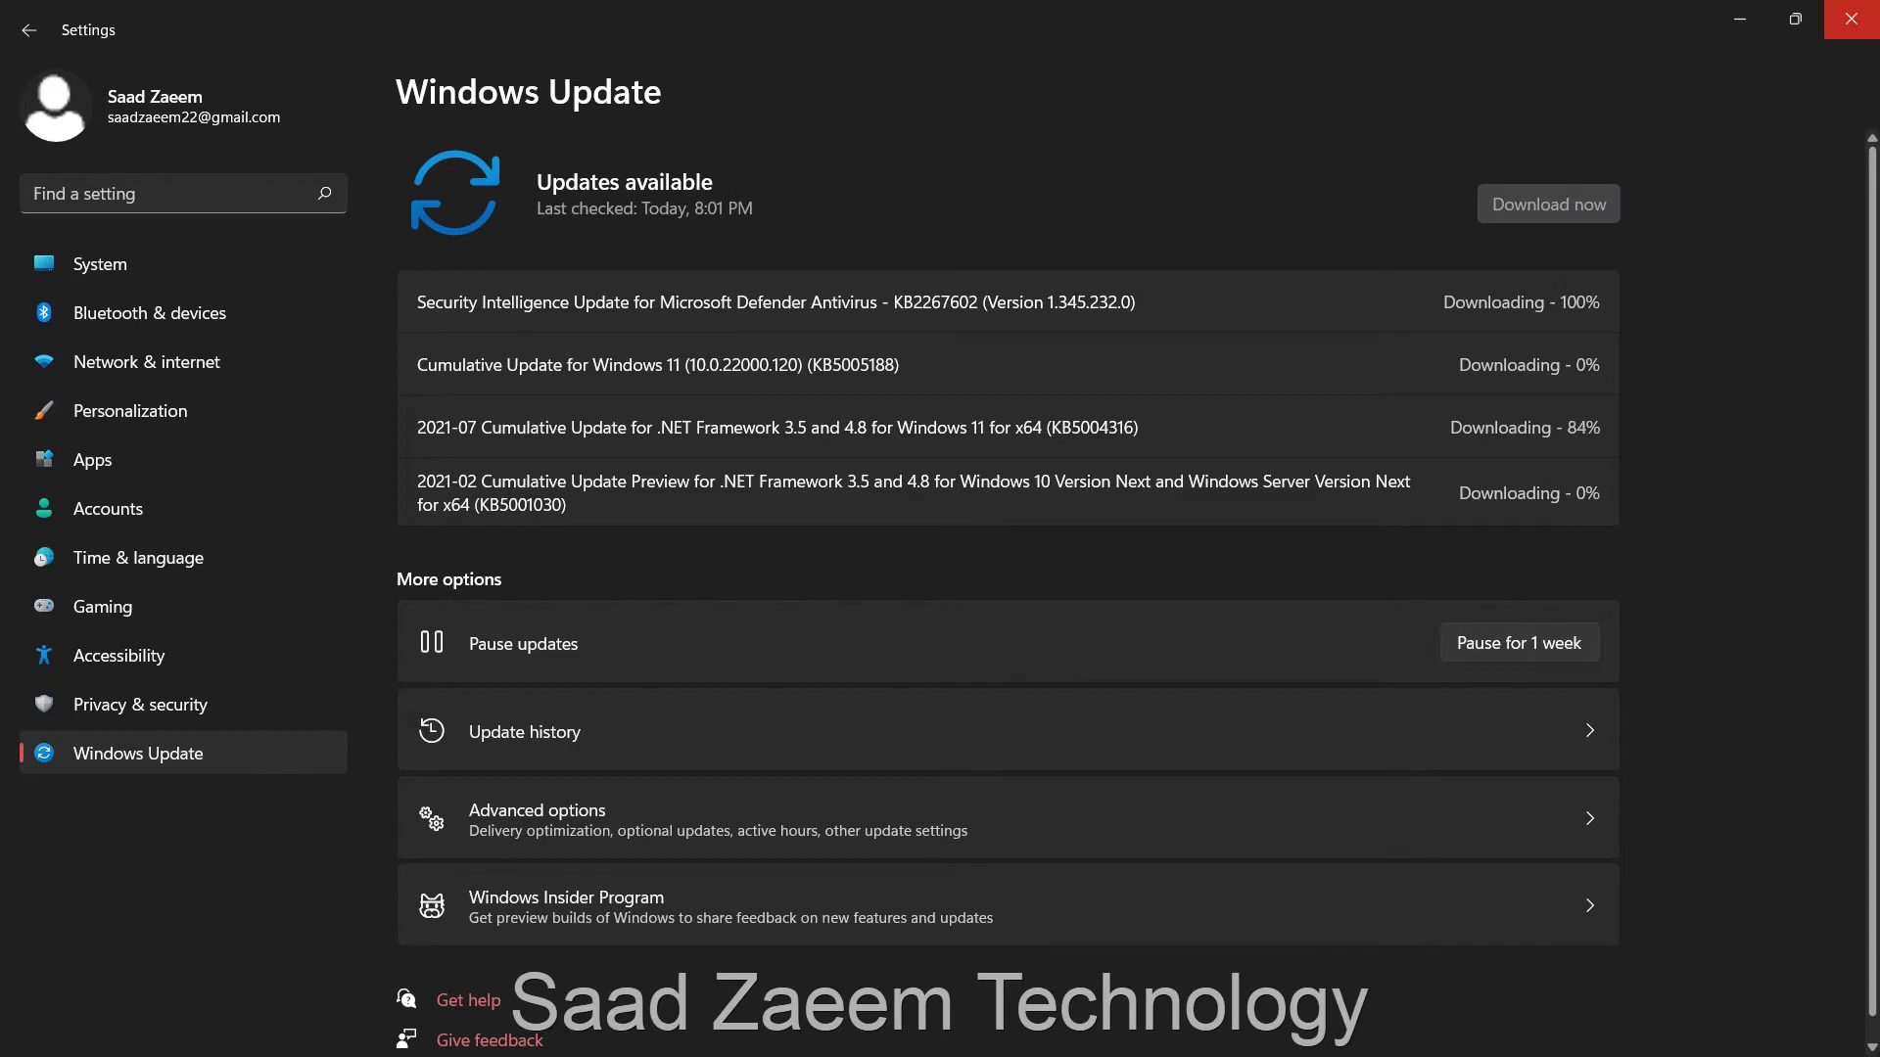
click(1850, 19)
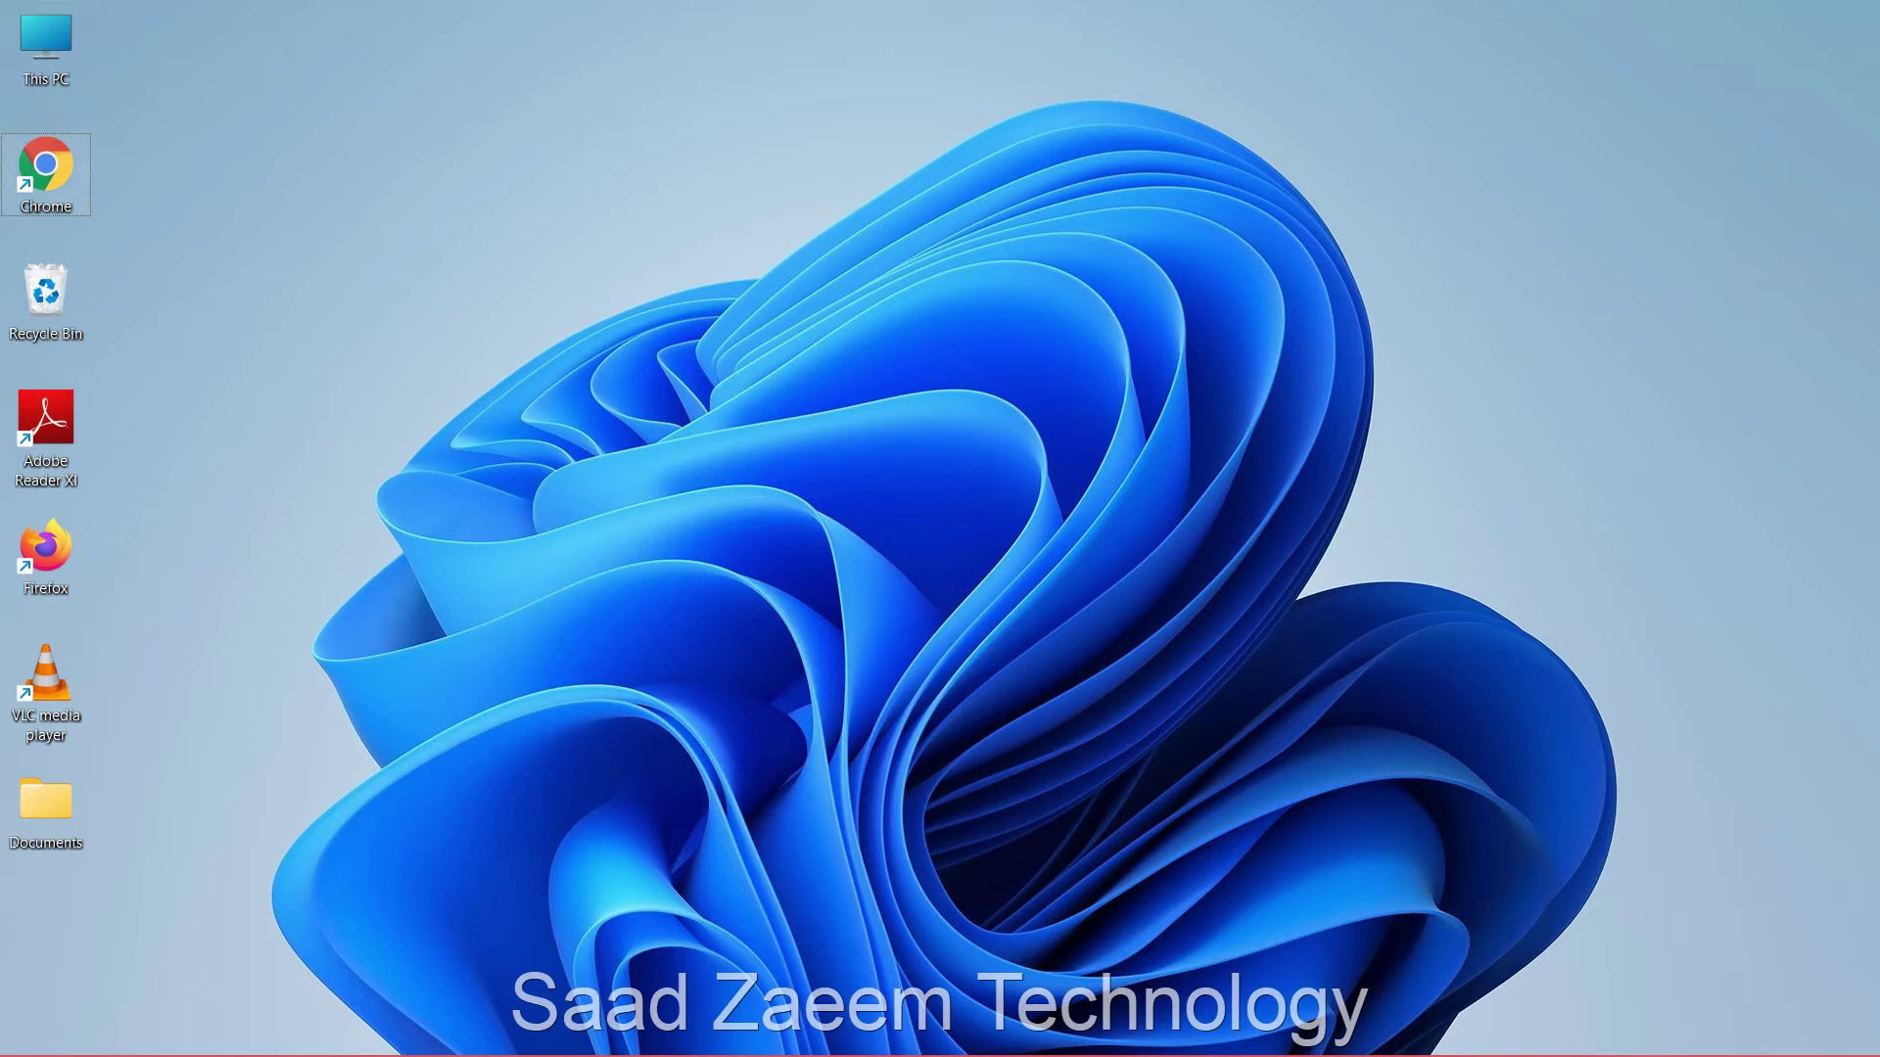
Open the properties of the Chrome desktop shortcut and show its compatibility settings
key(shift+F10)
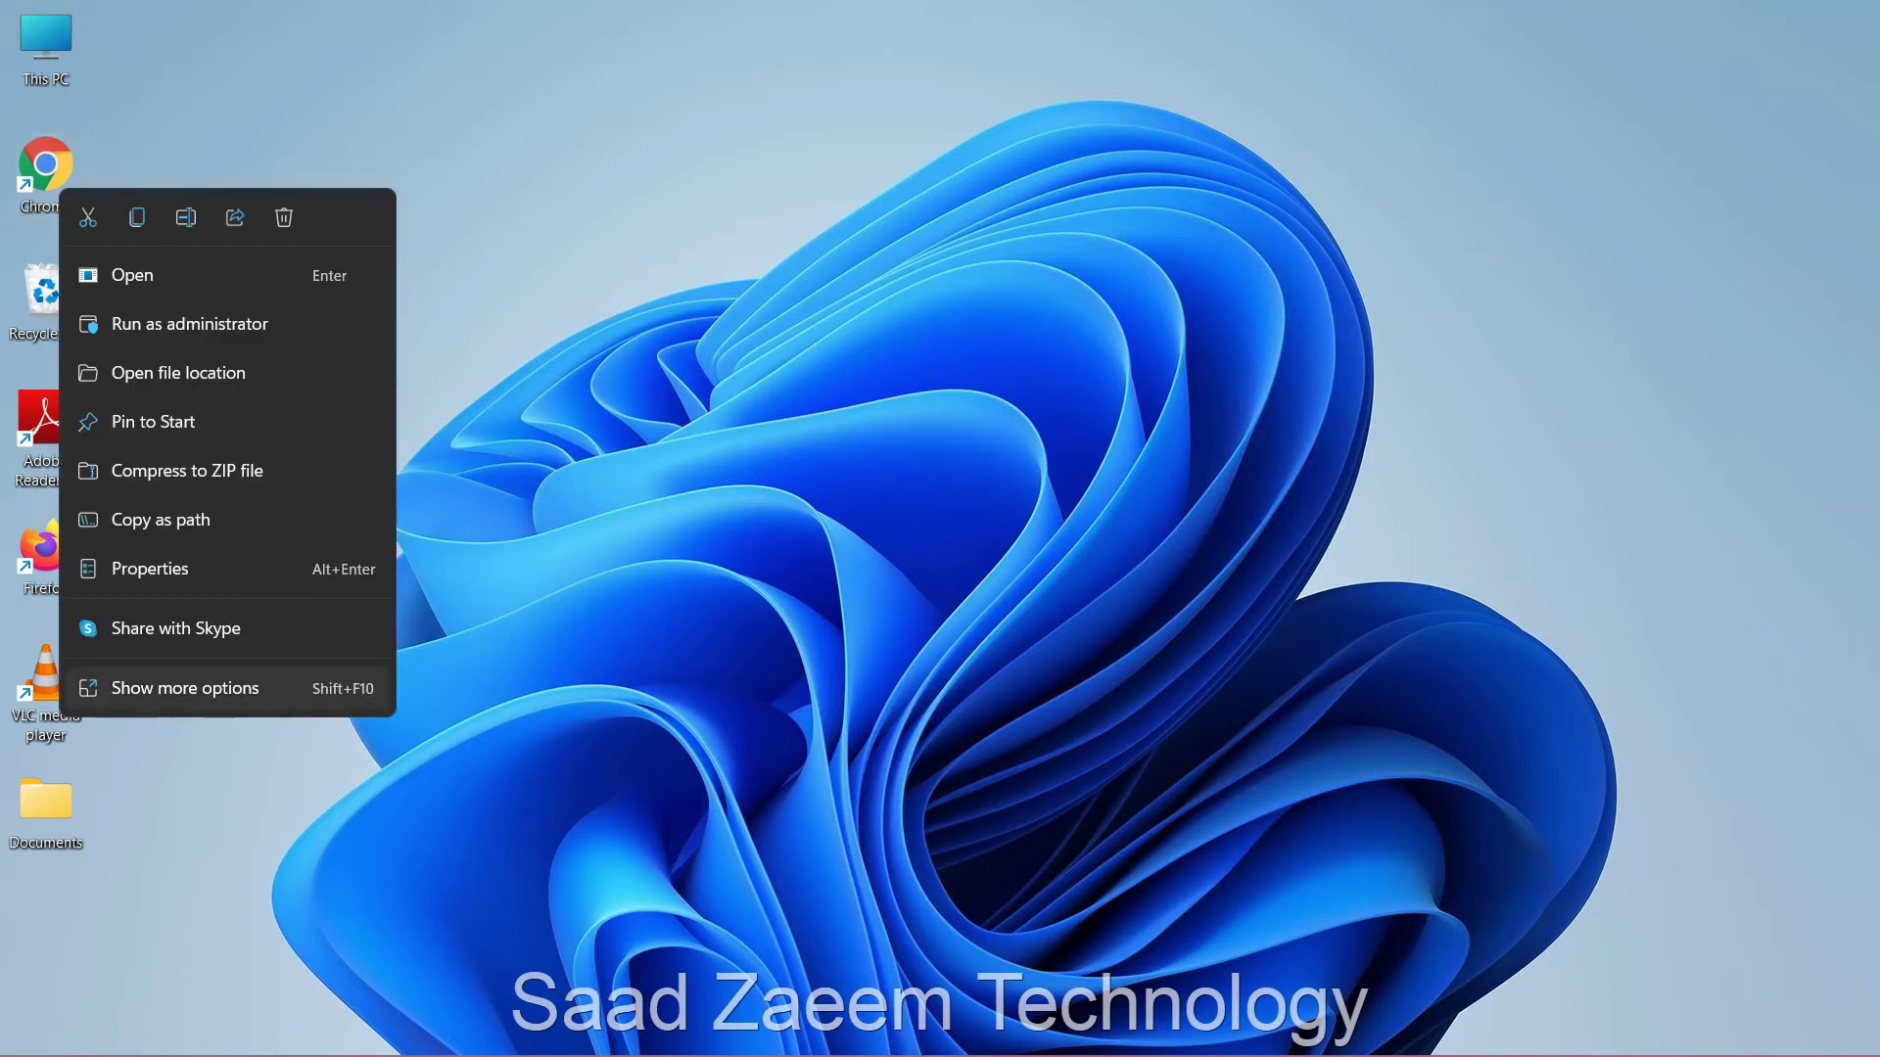
key(Return)
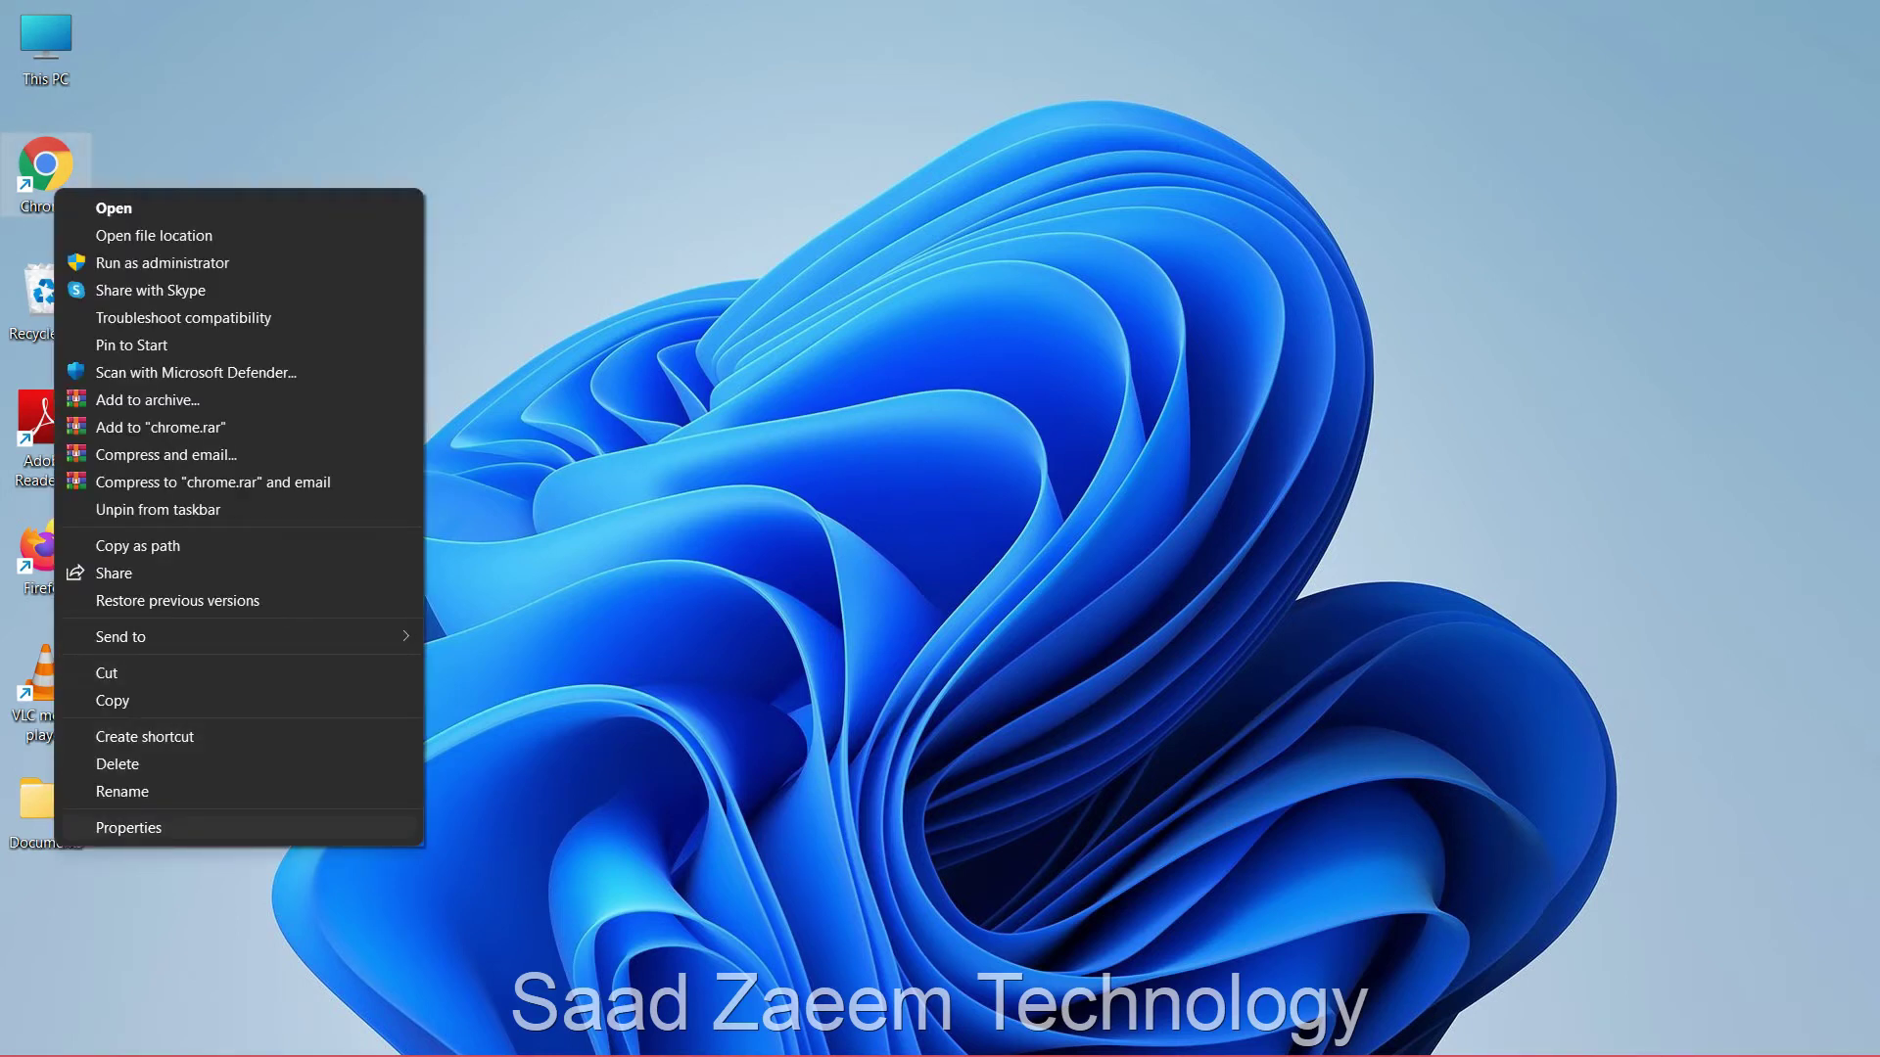
key(Return)
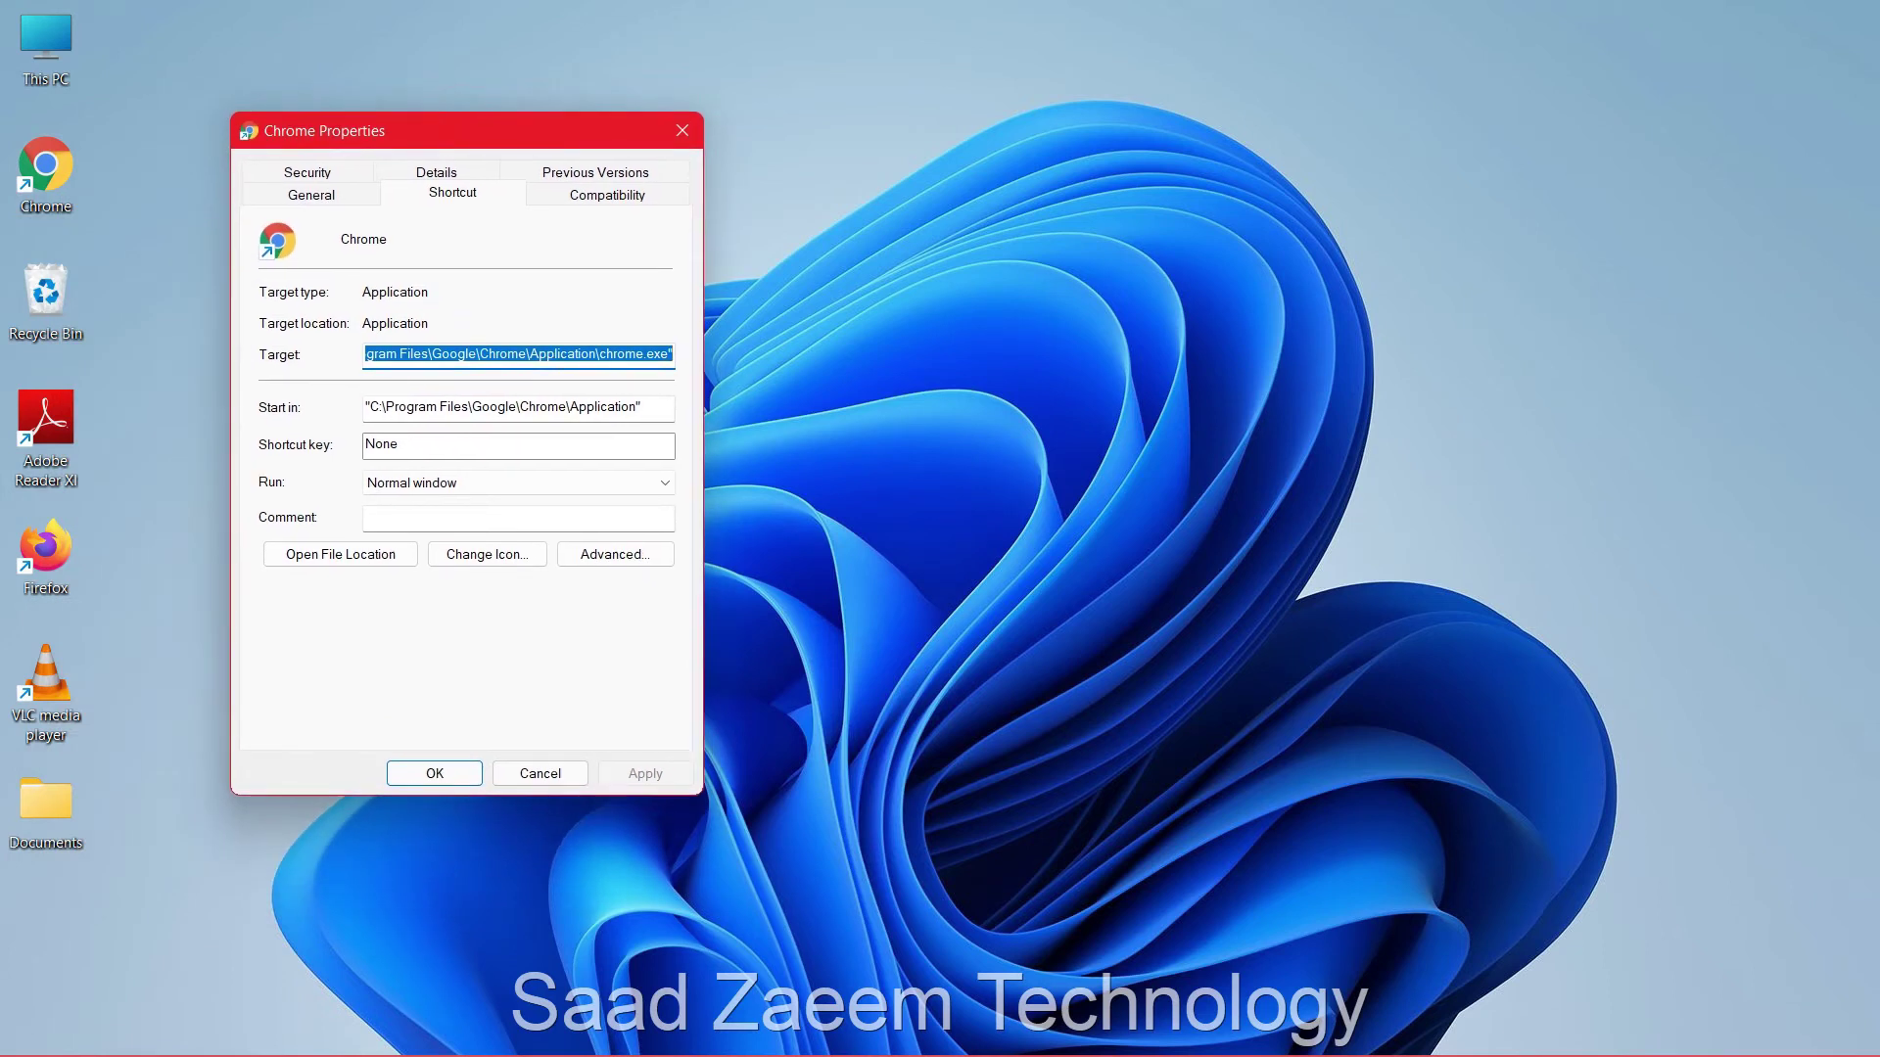
key(ctrl+Tab)
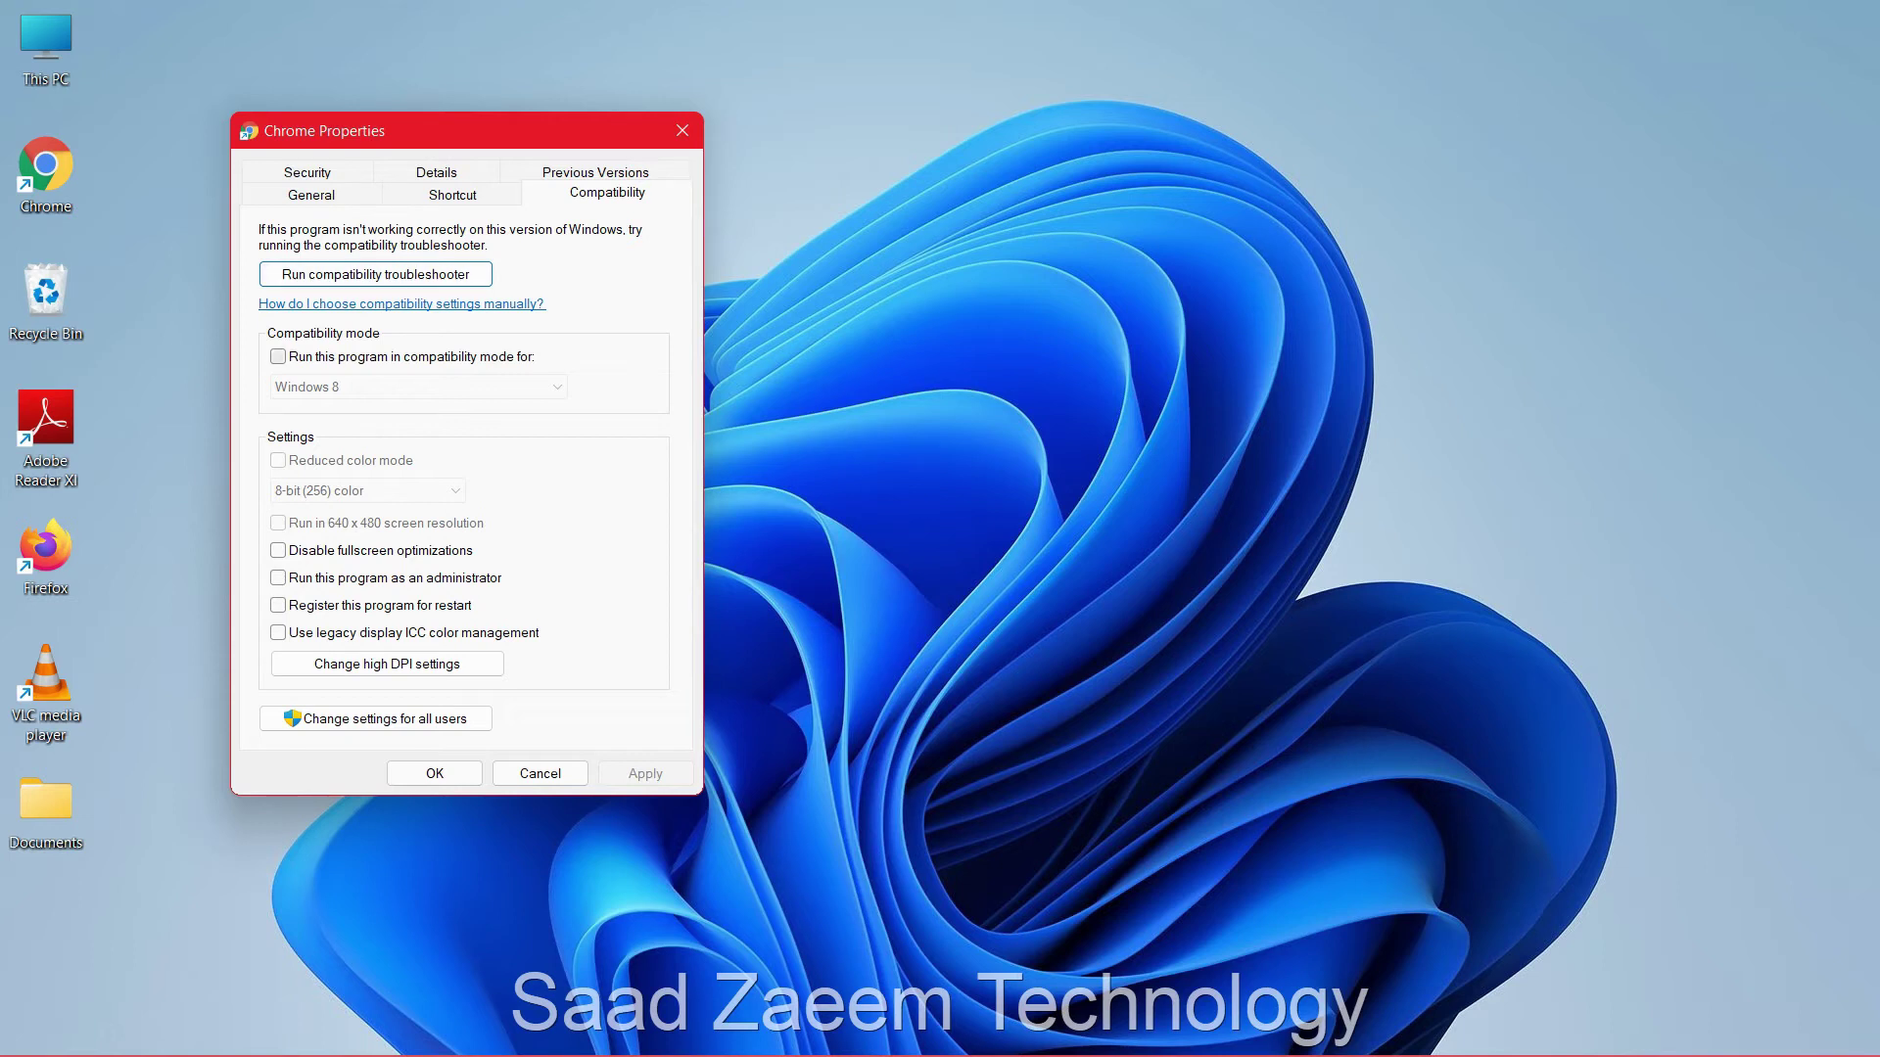
Apply Windows 7 compatibility mode to the Chrome shortcut and run the compatibility troubleshooter
key(space)
key(Tab)
key(alt+Down)
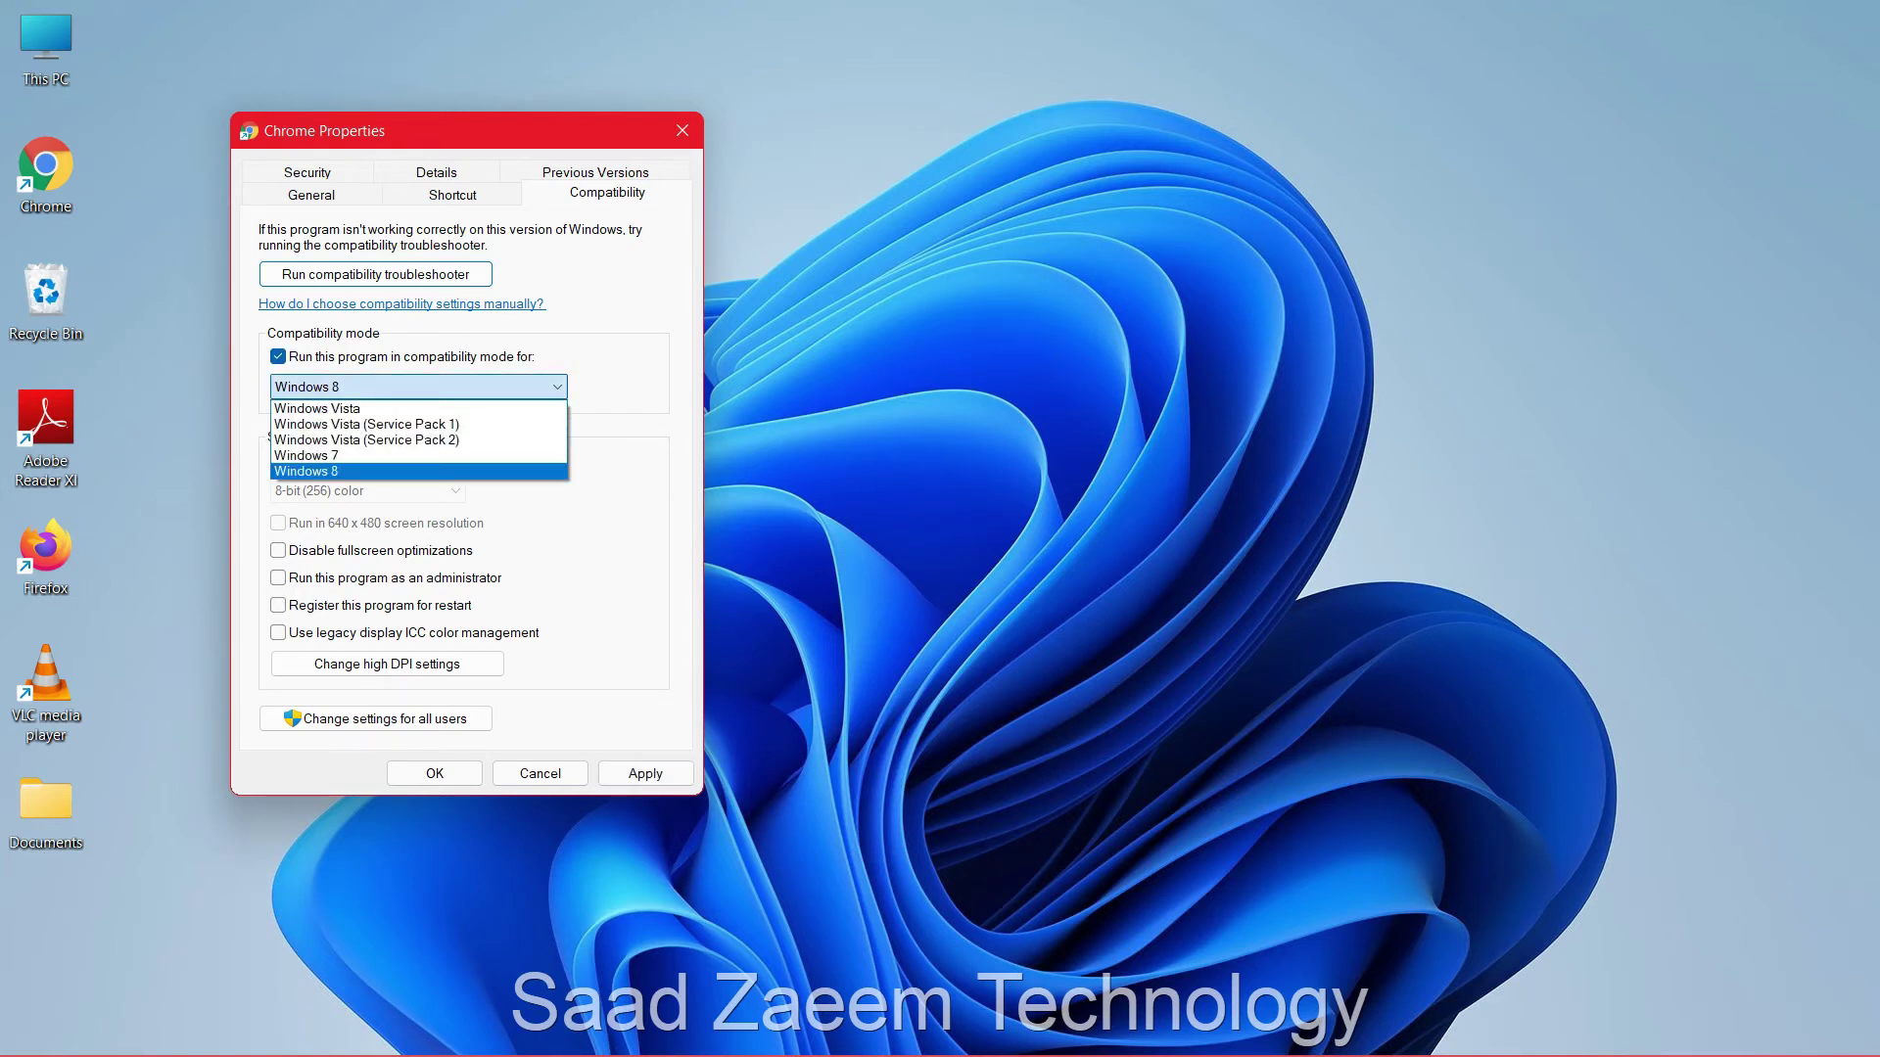
key(Up)
key(Up)
key(Down)
key(Return)
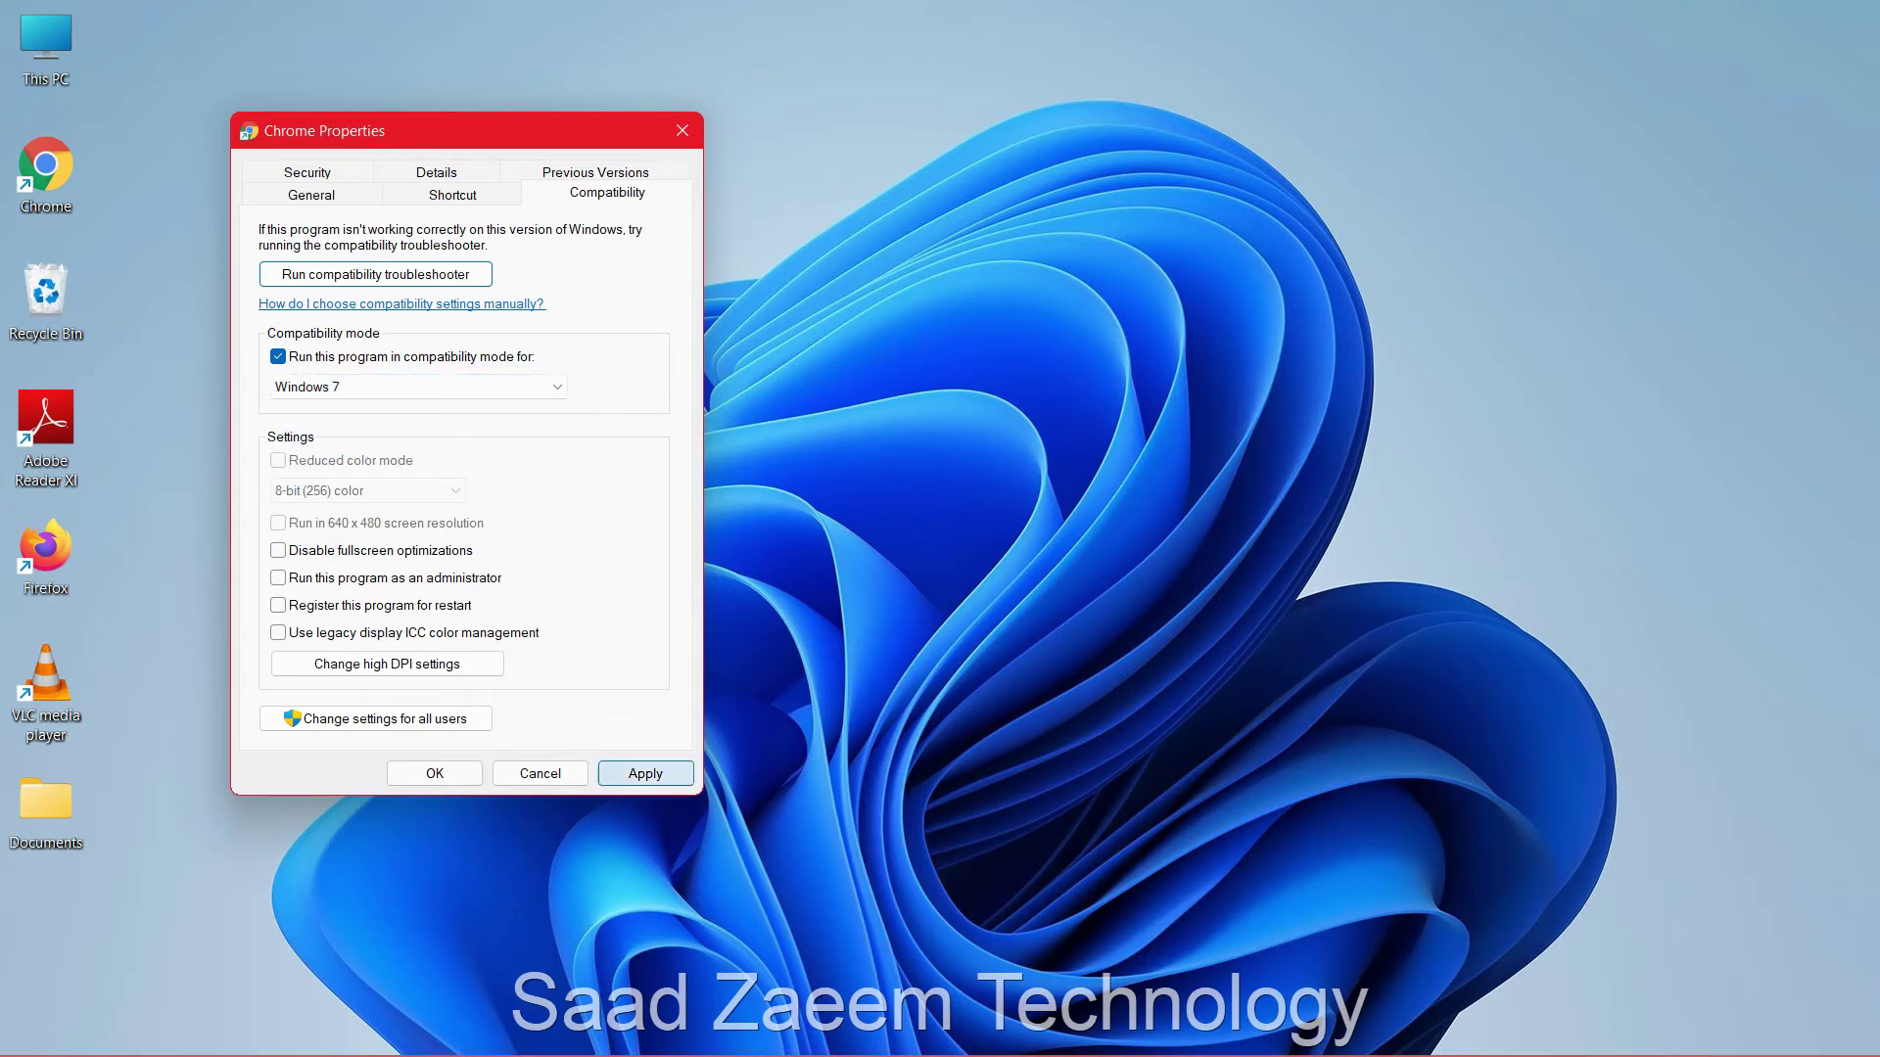
click(645, 774)
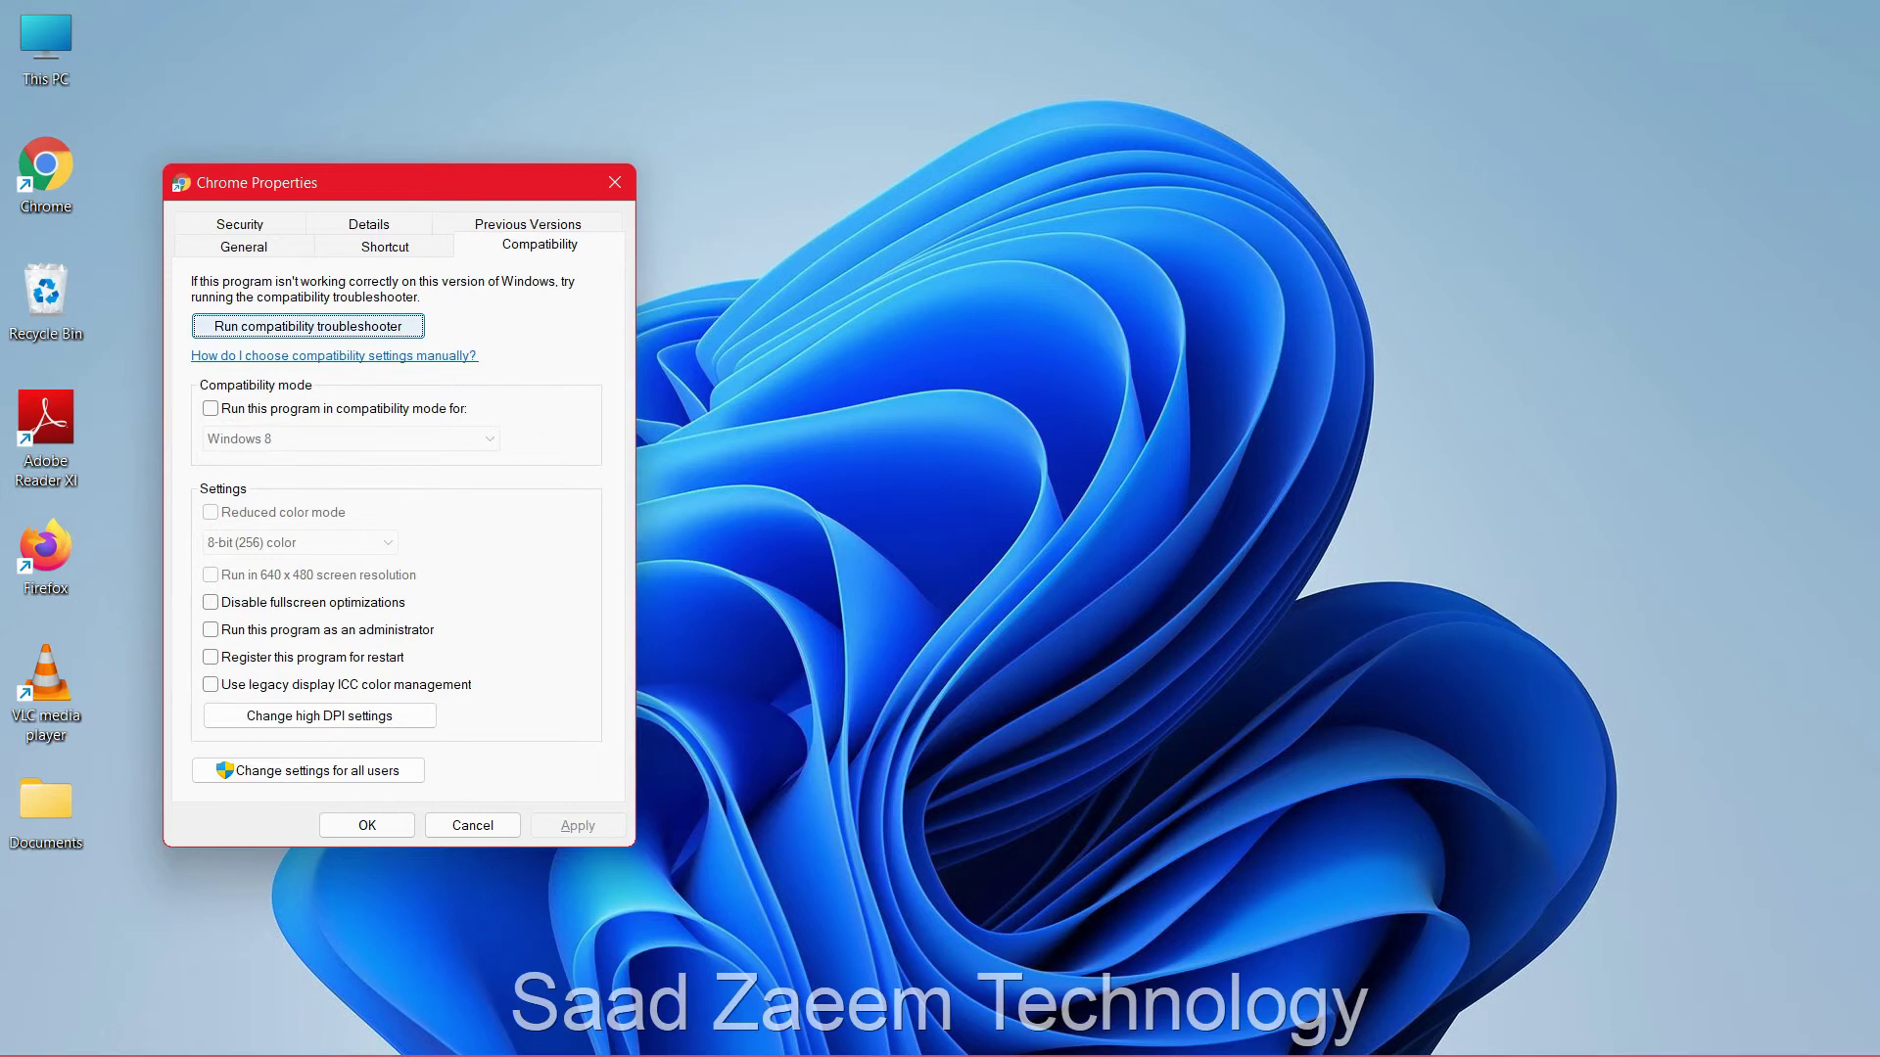
click(308, 326)
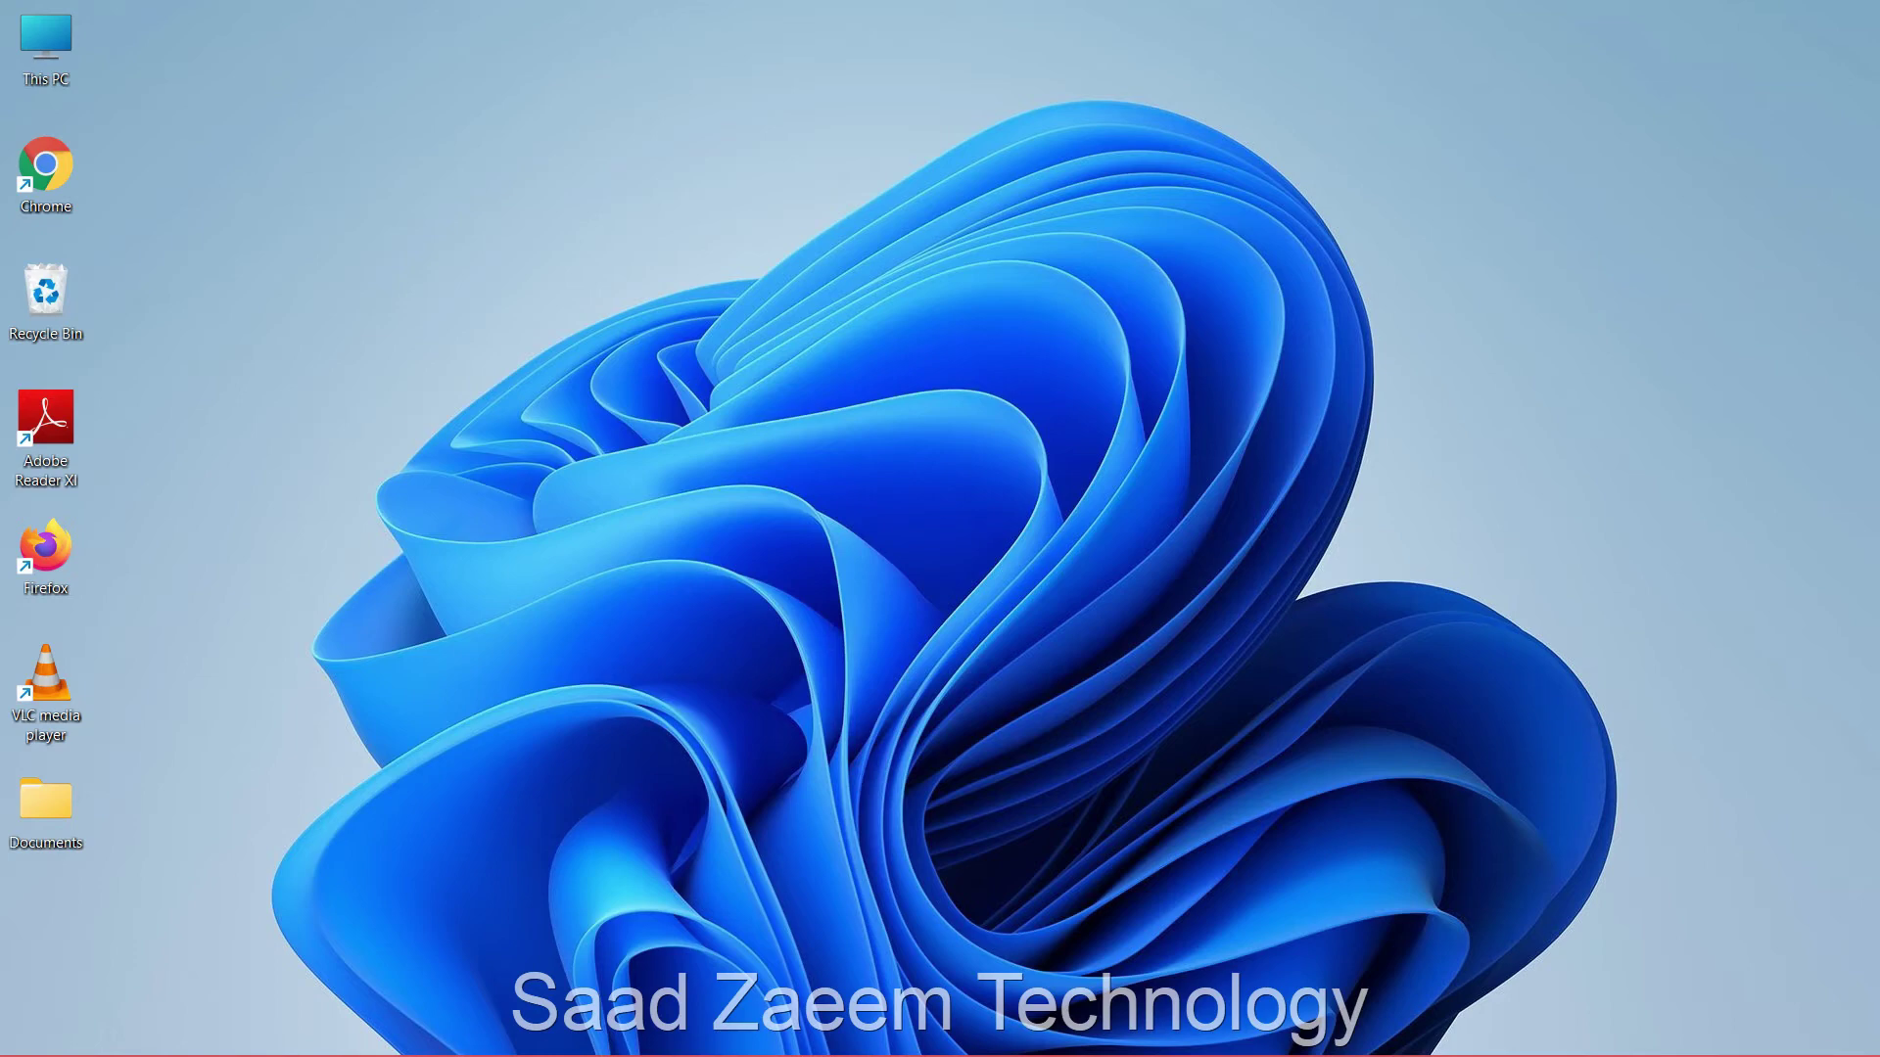
Search Windows for "control", open Control Panel and go to its list of programs to uninstall
key(super)
text(control)
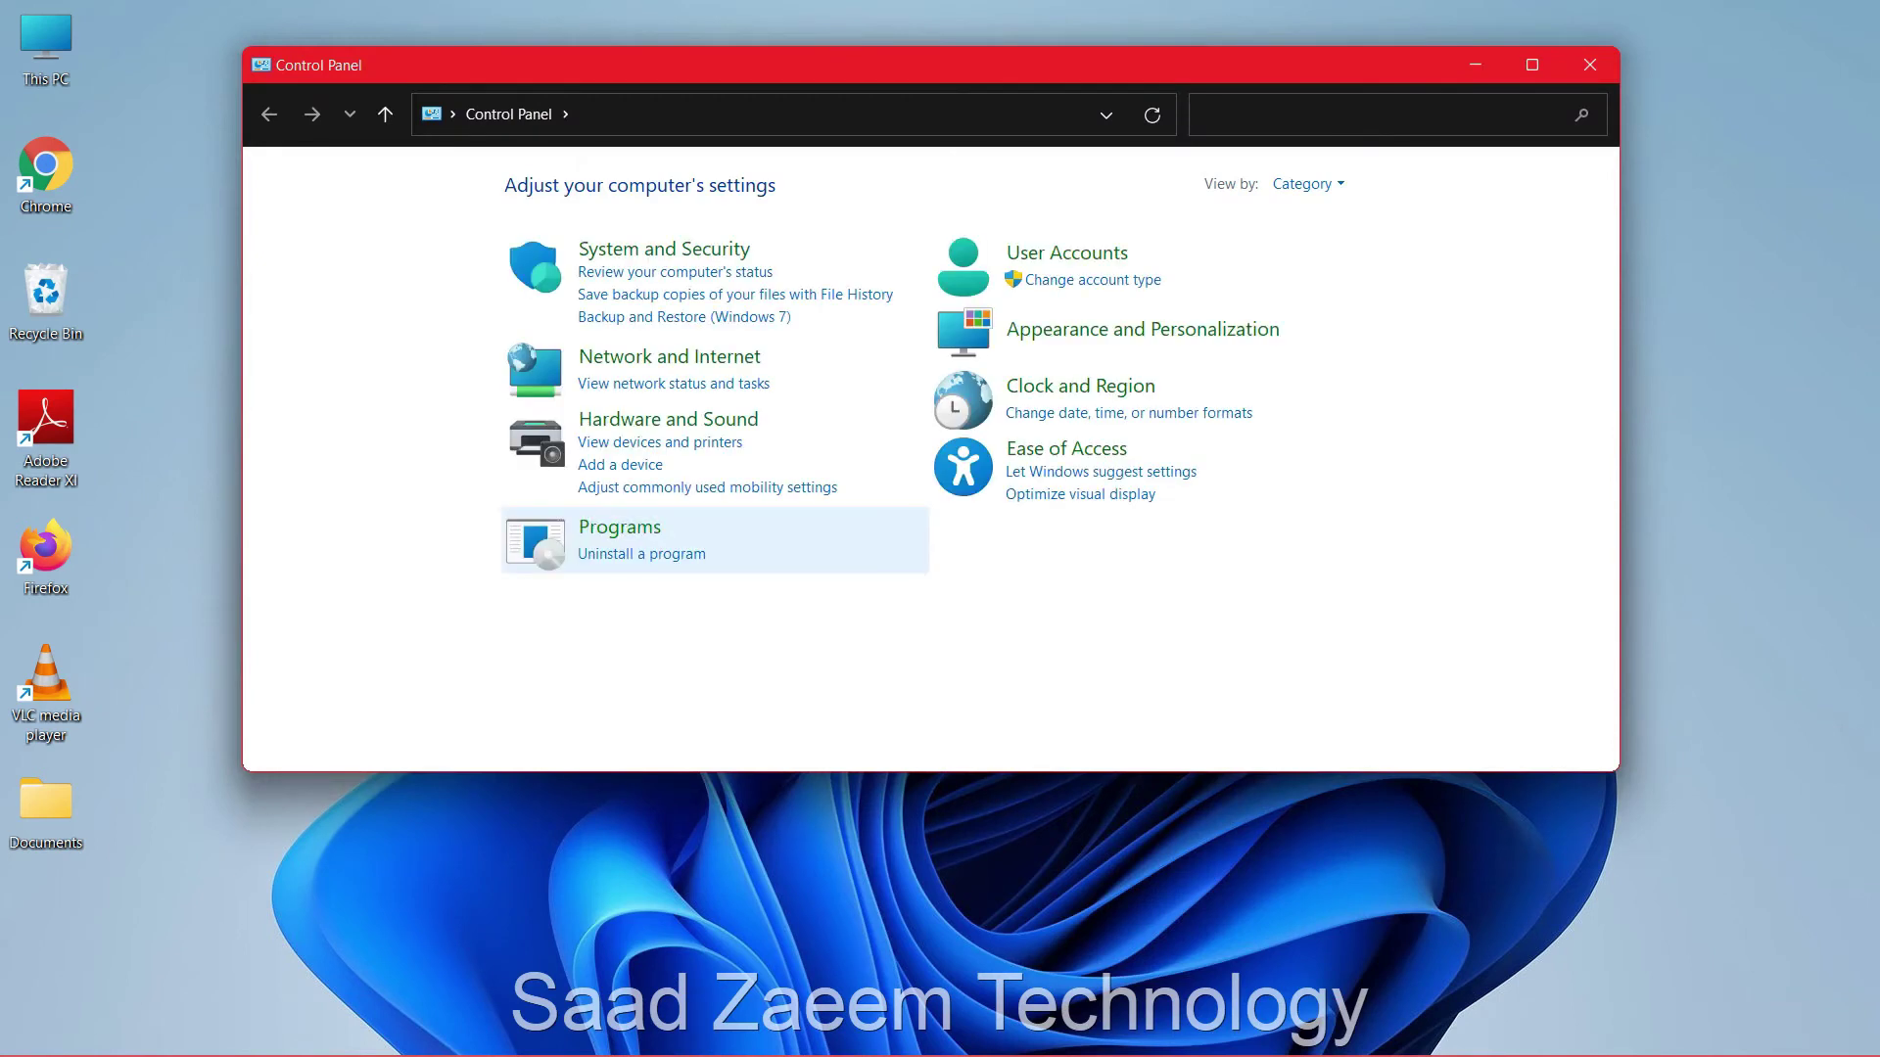
click(626, 554)
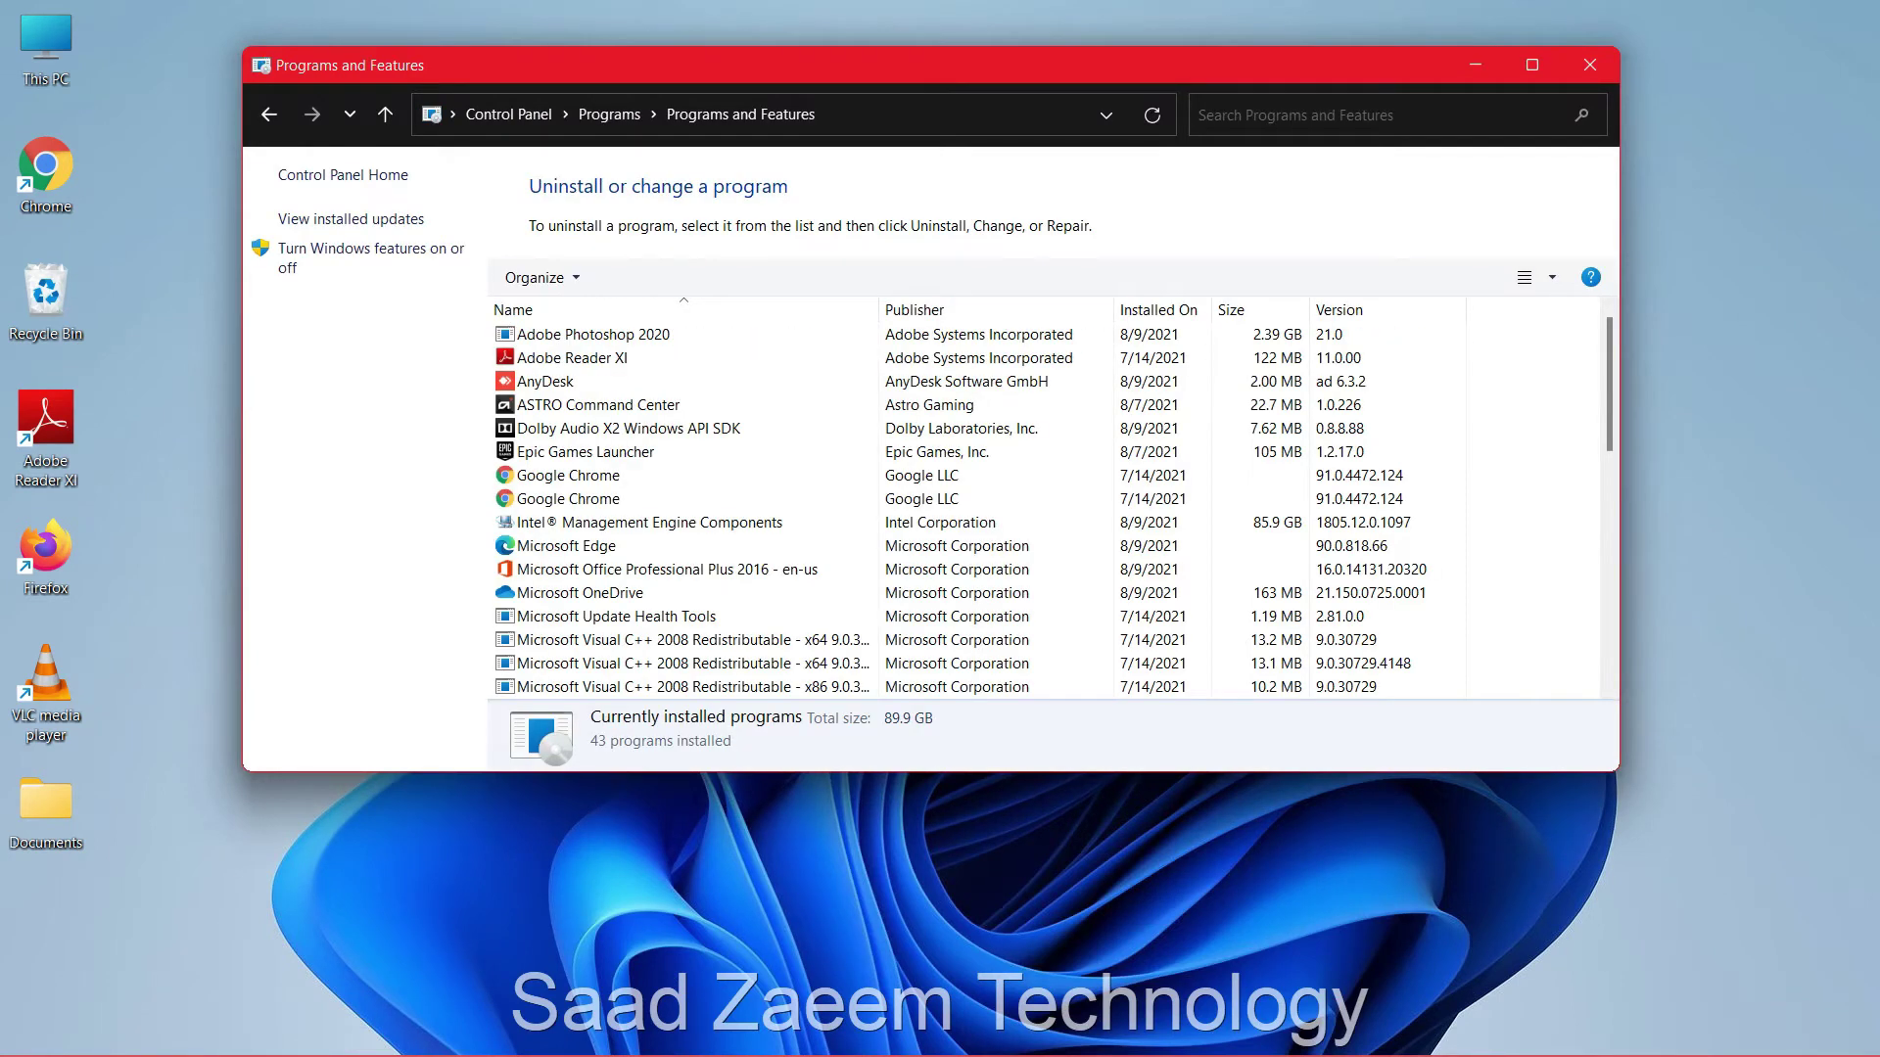
Run a repair of Epic Games Launcher, dismiss its configuration dialog and close Programs and Features
click(588, 451)
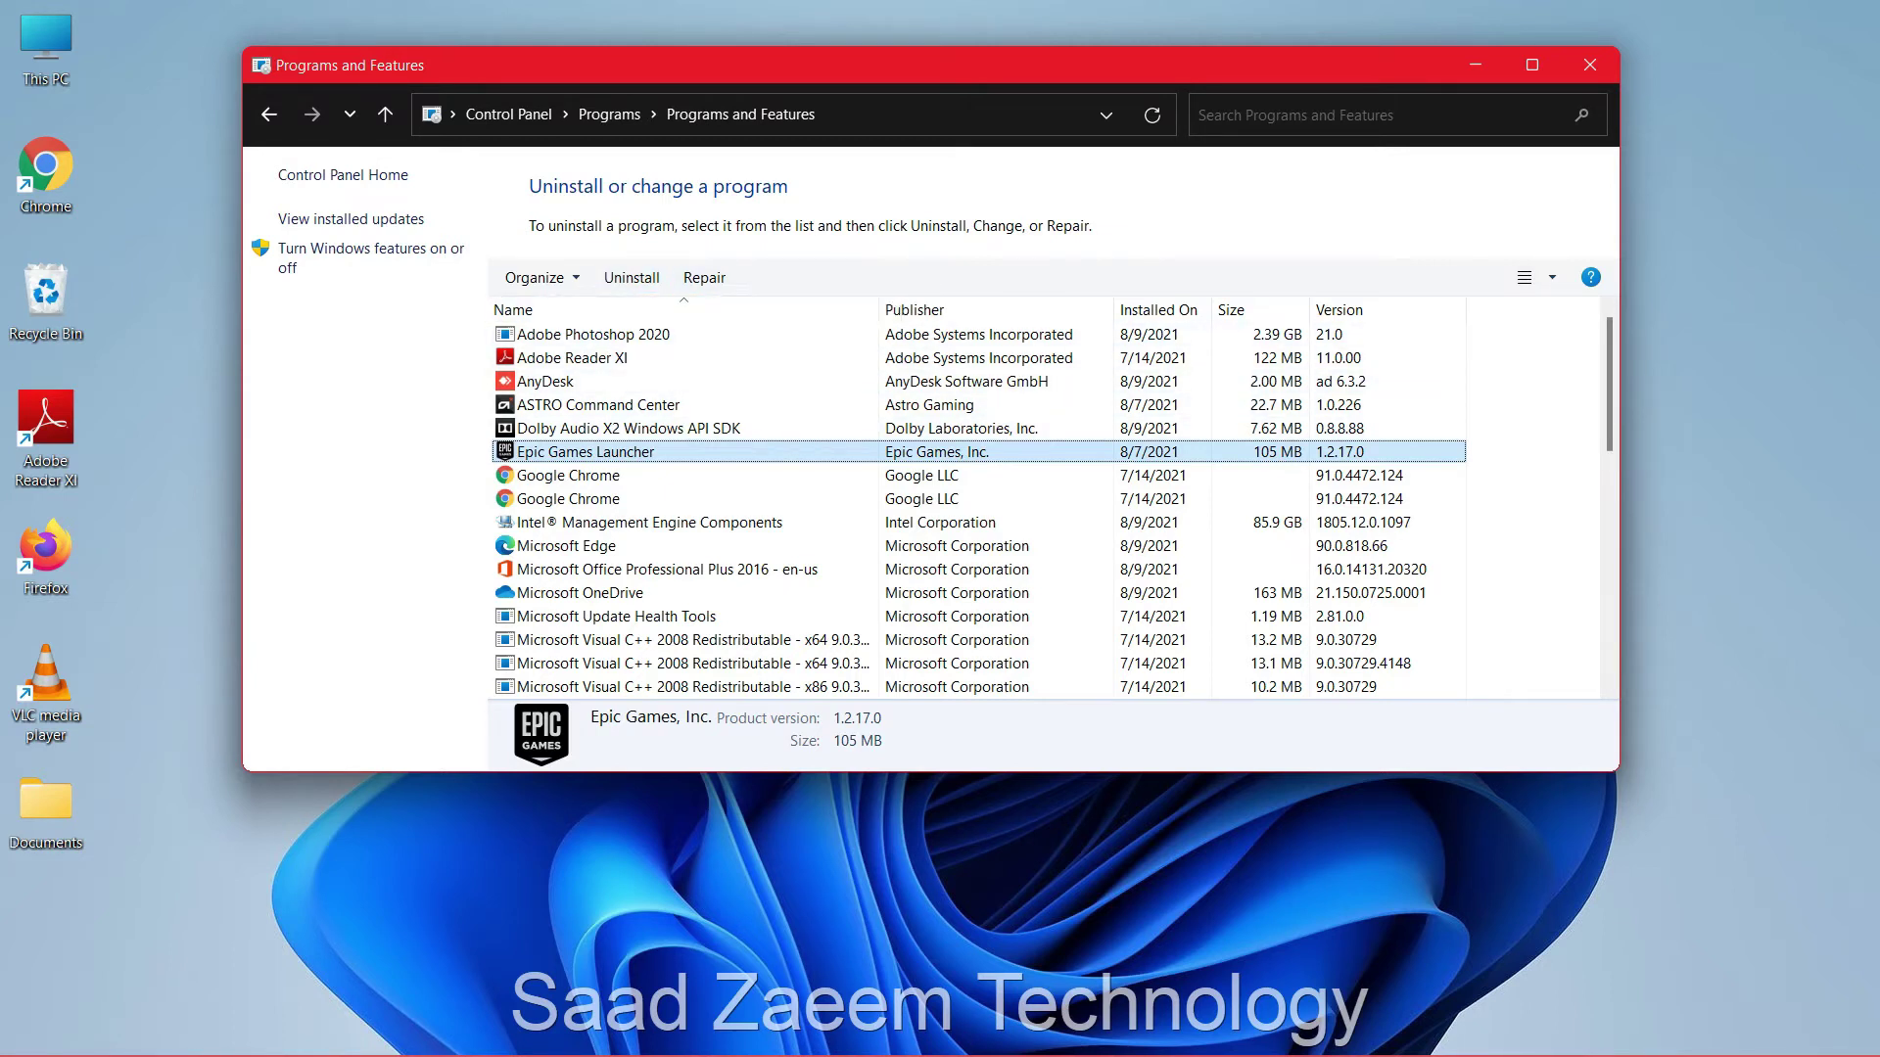
click(704, 277)
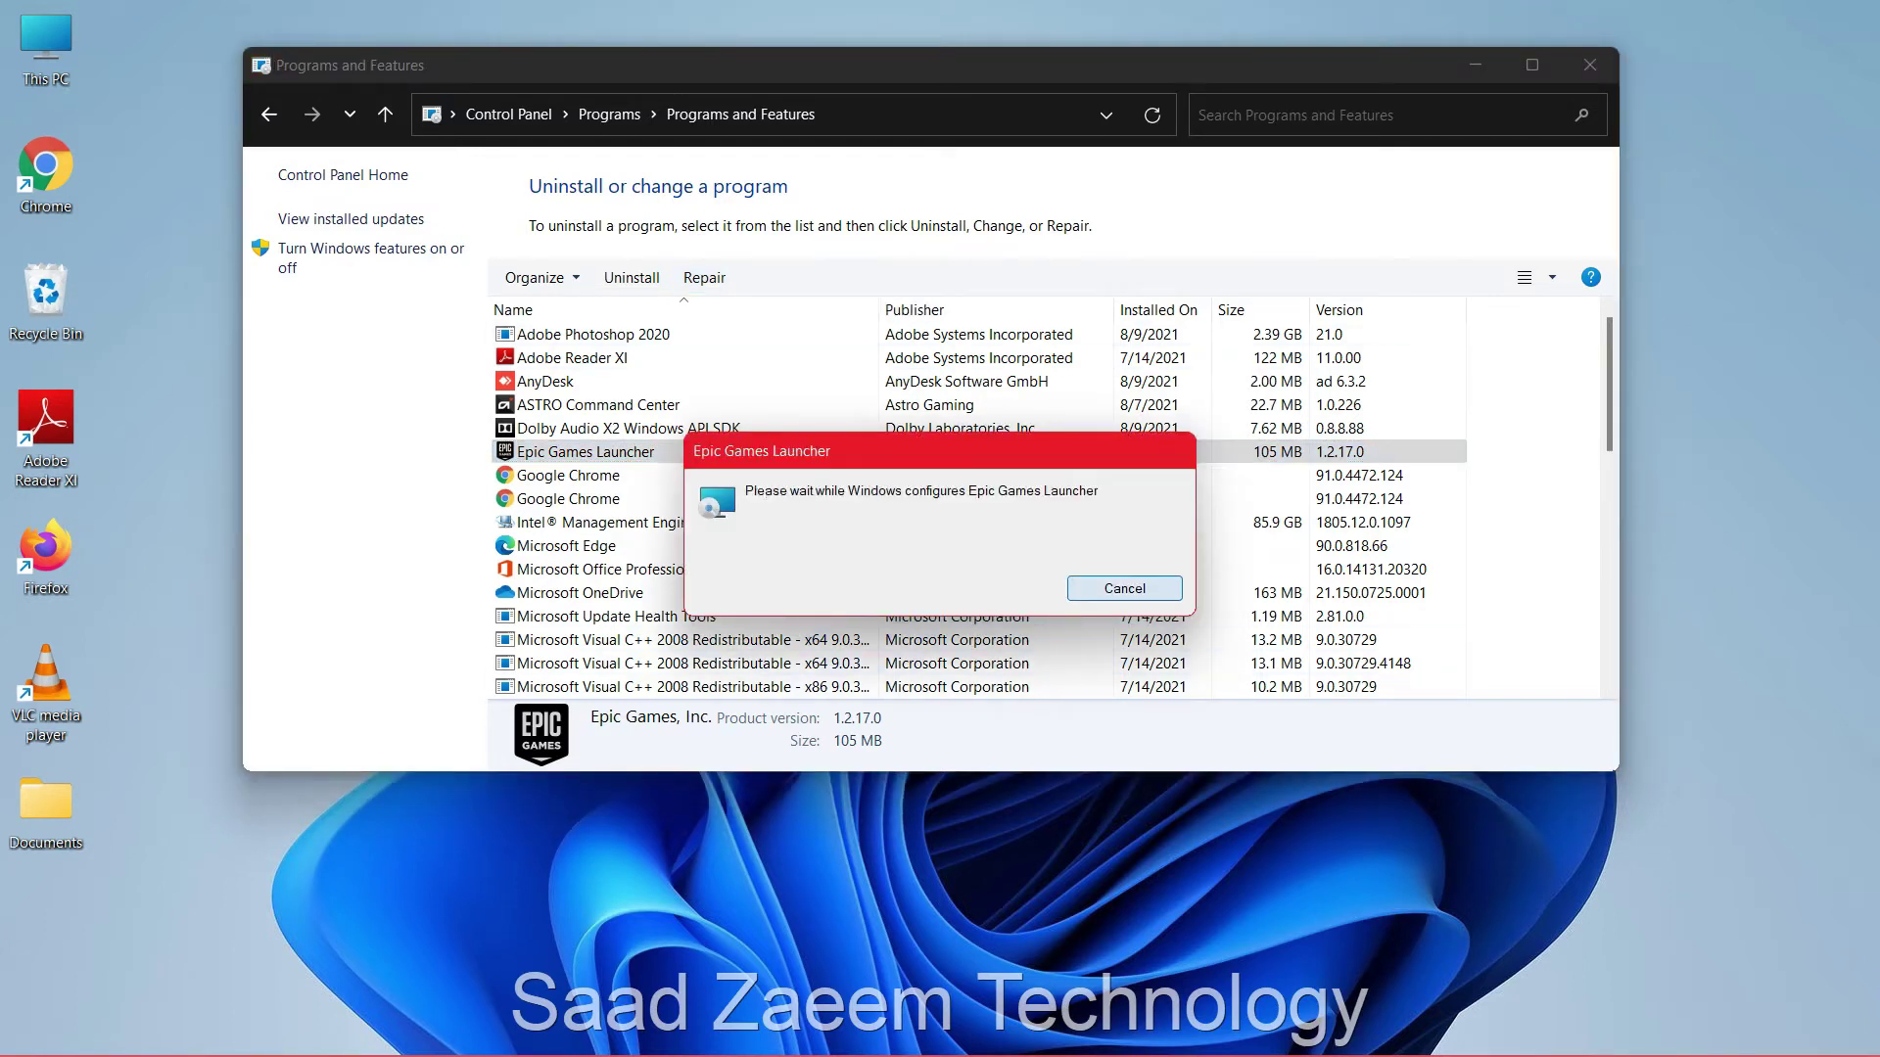
key(Escape)
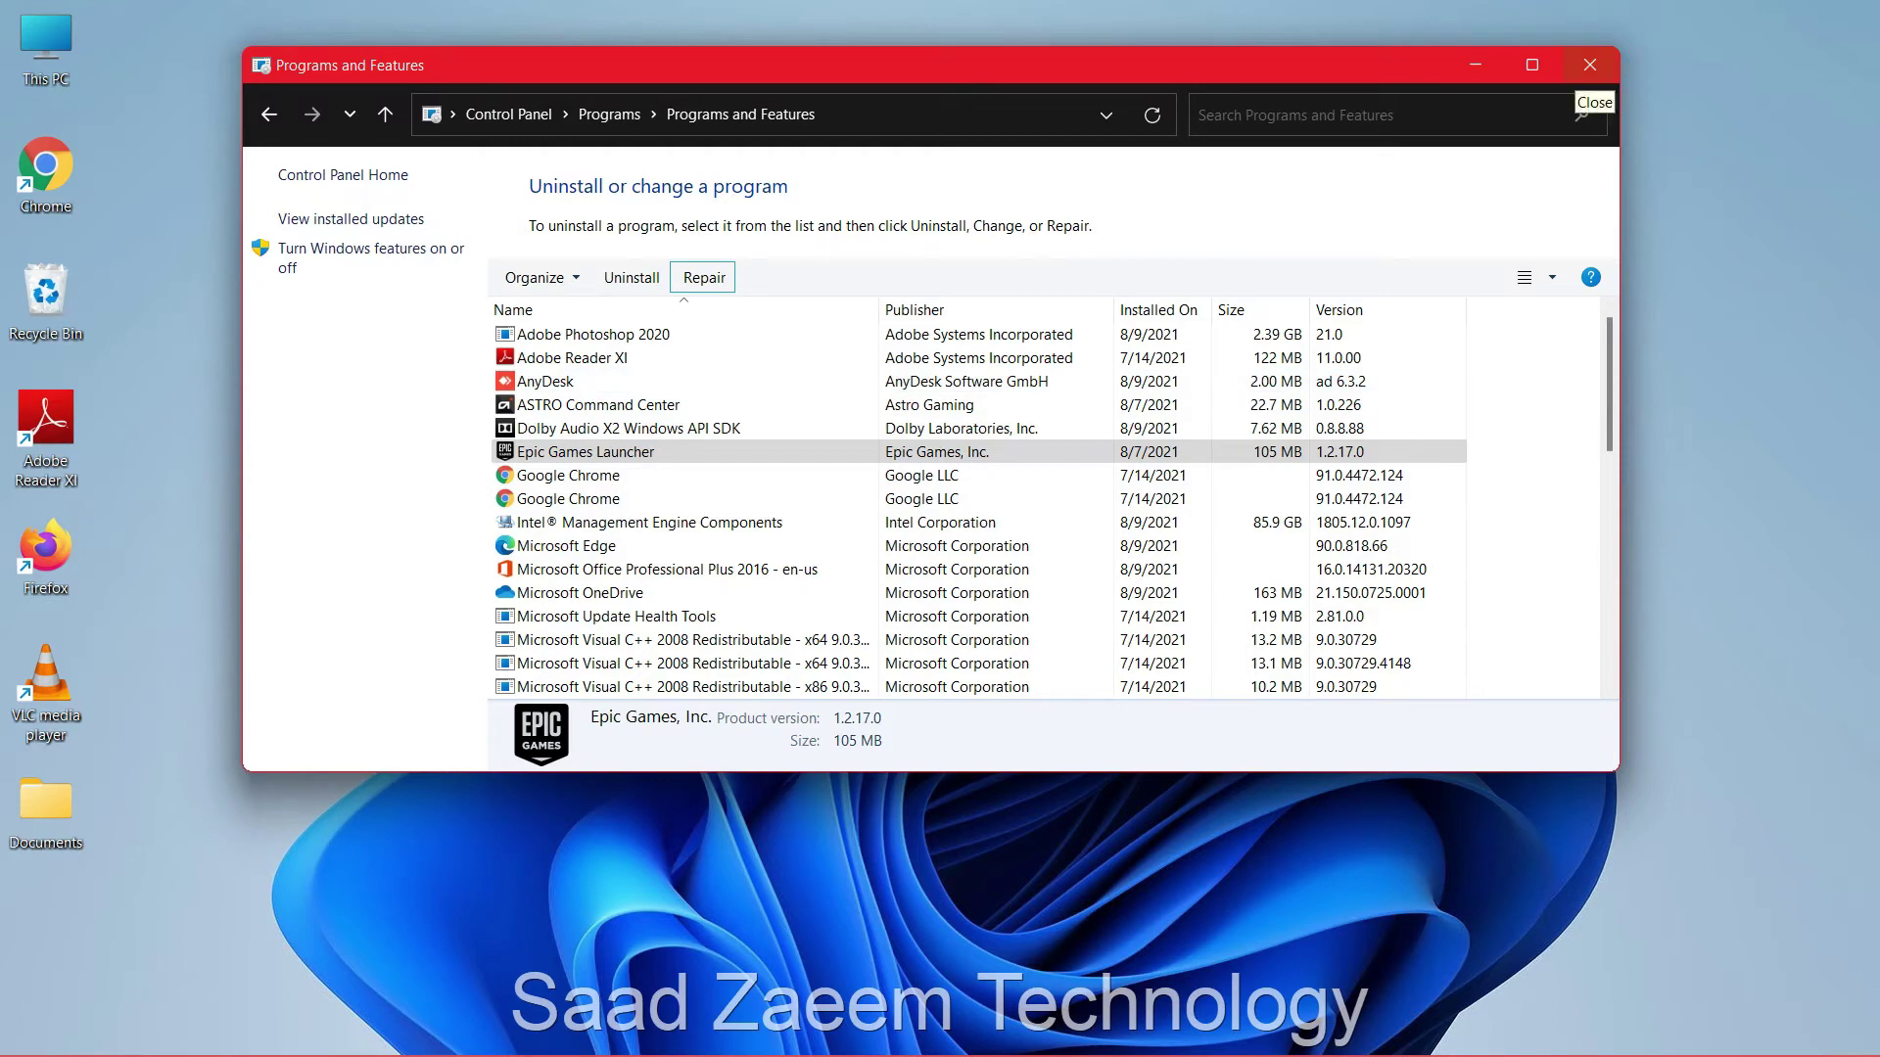
click(1590, 65)
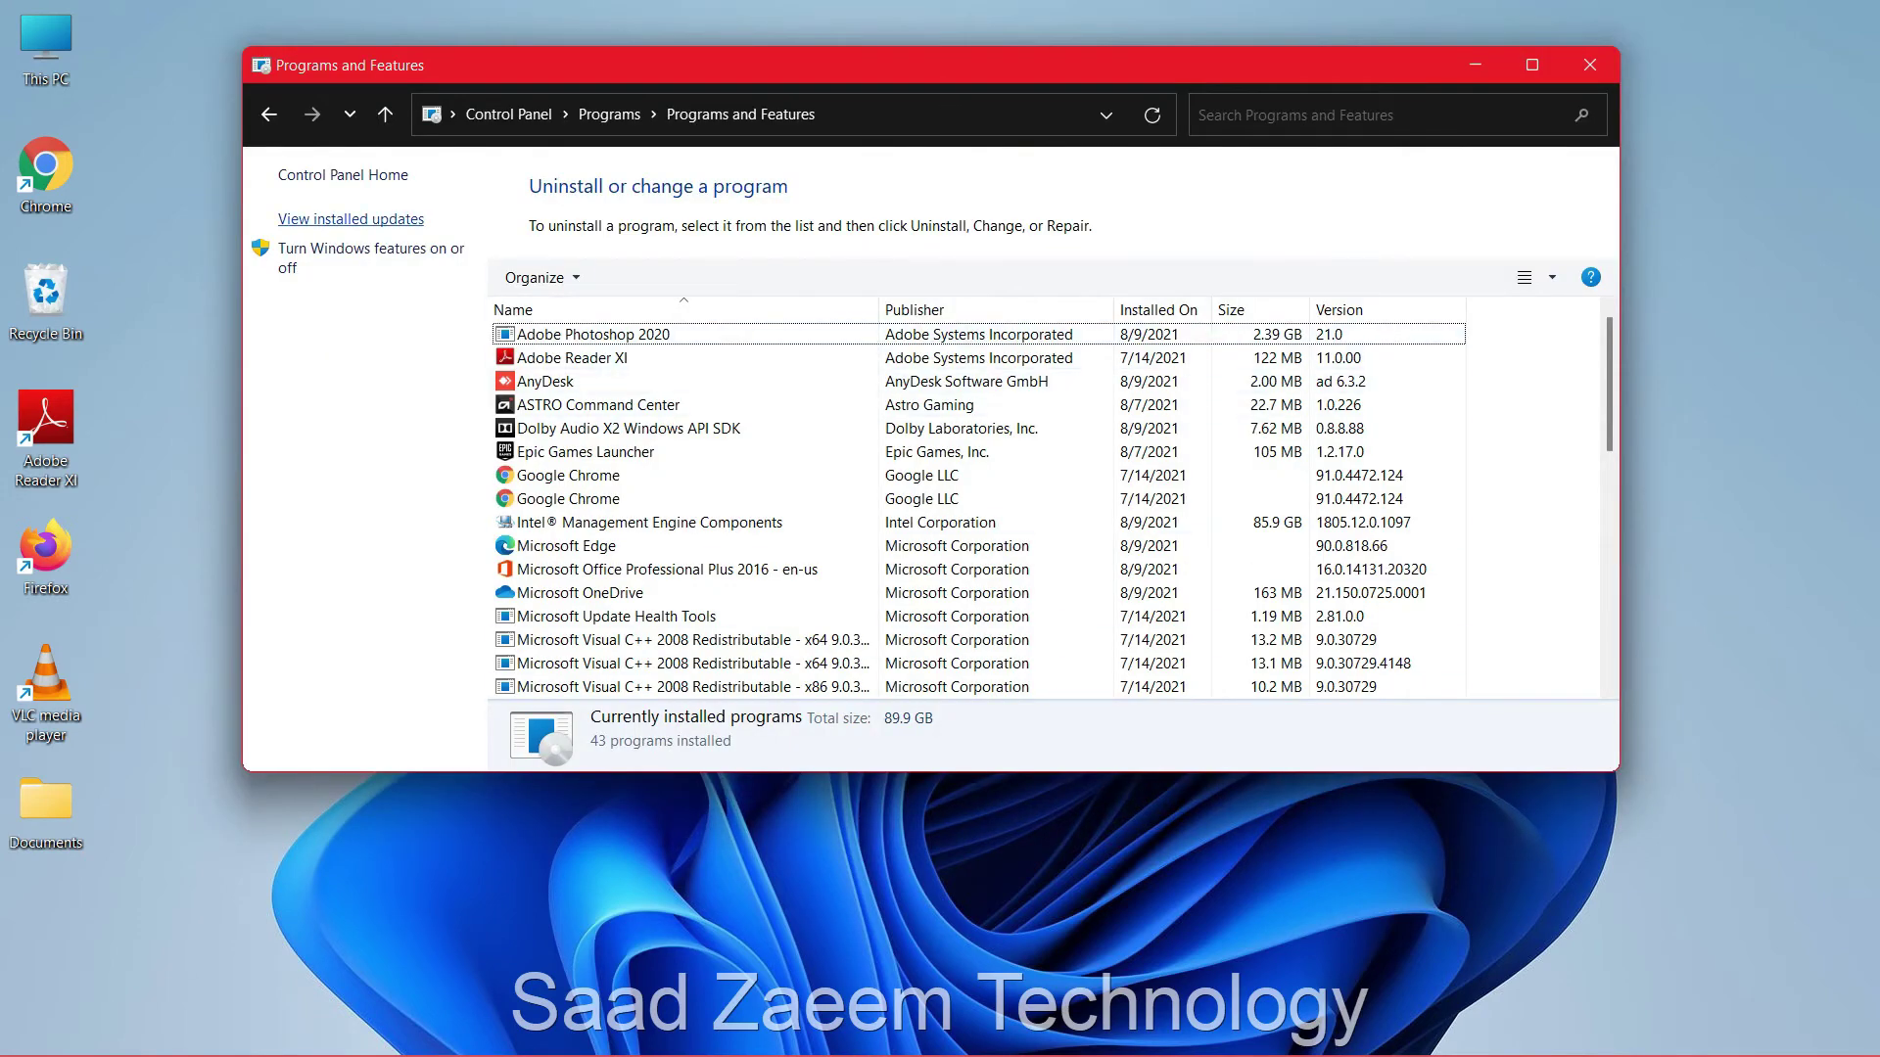
View the installed updates and select KB2565063 for Microsoft Visual C++ 2010 x64 Redistributable, clearing the selection again
click(350, 218)
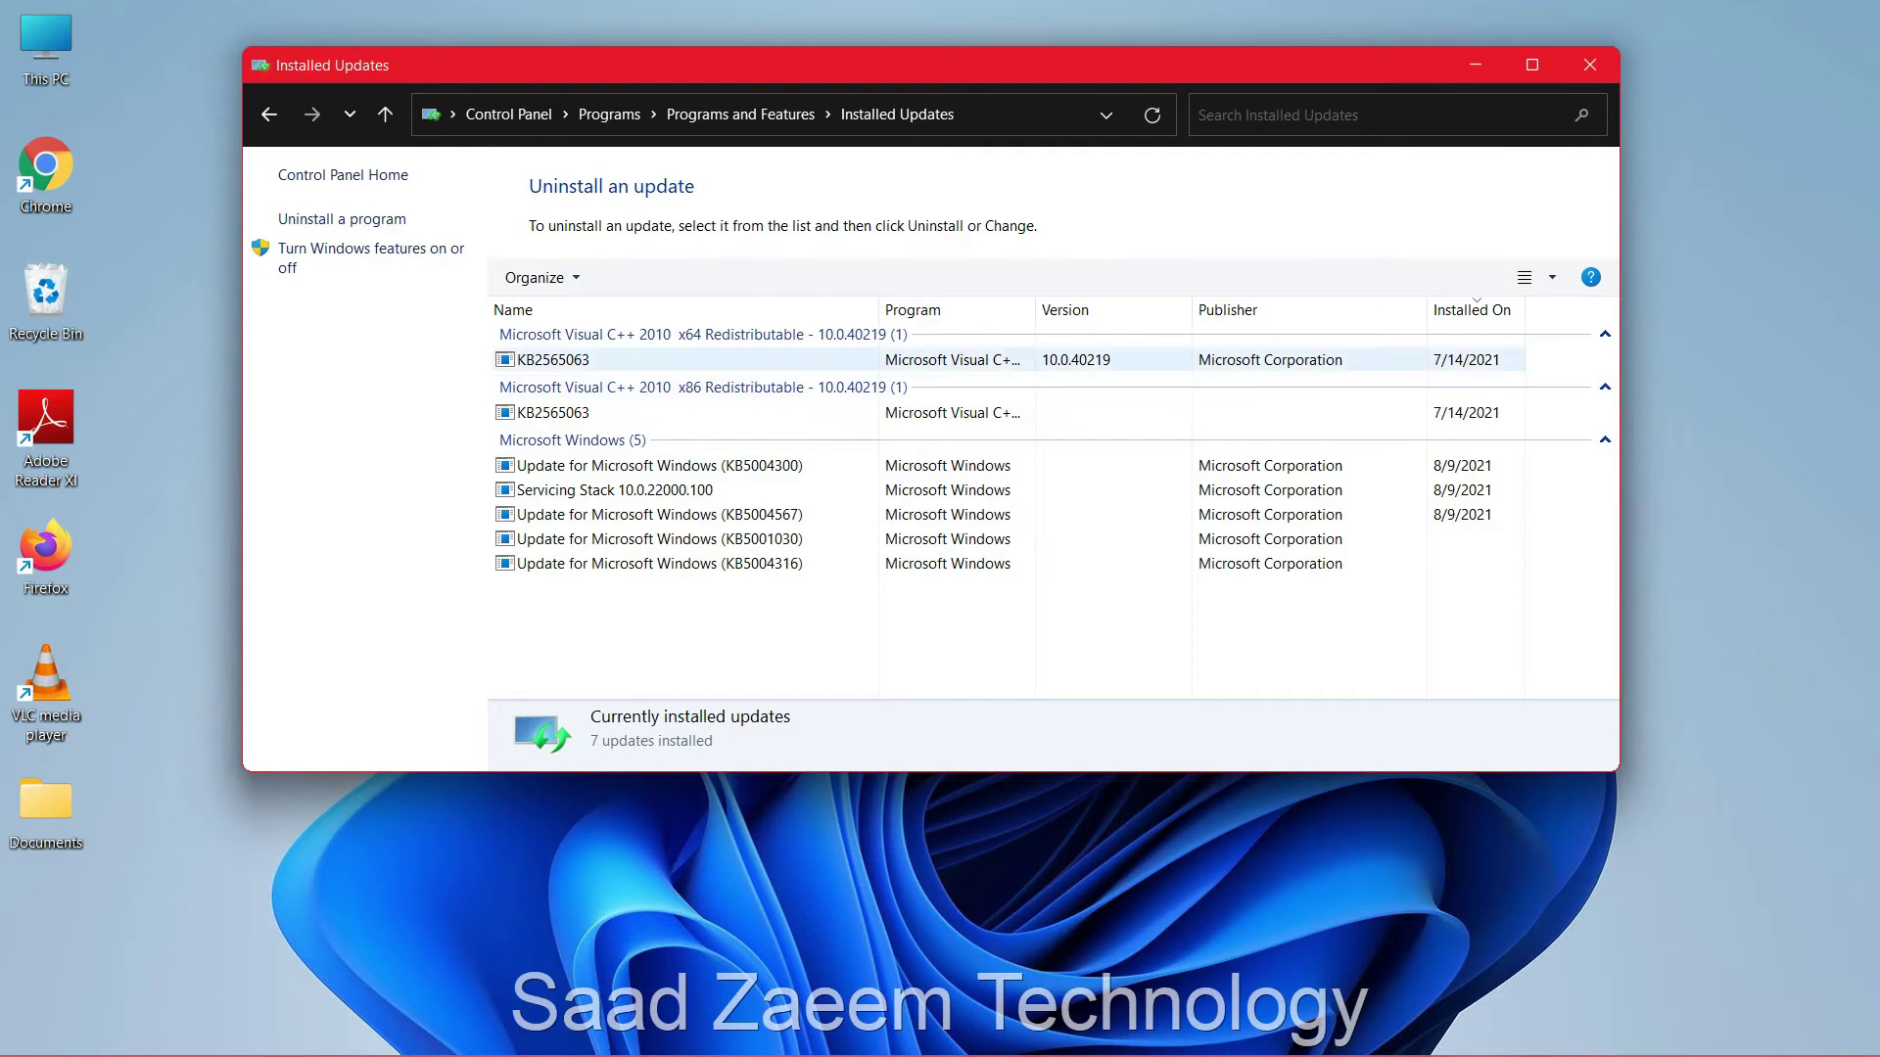
click(588, 359)
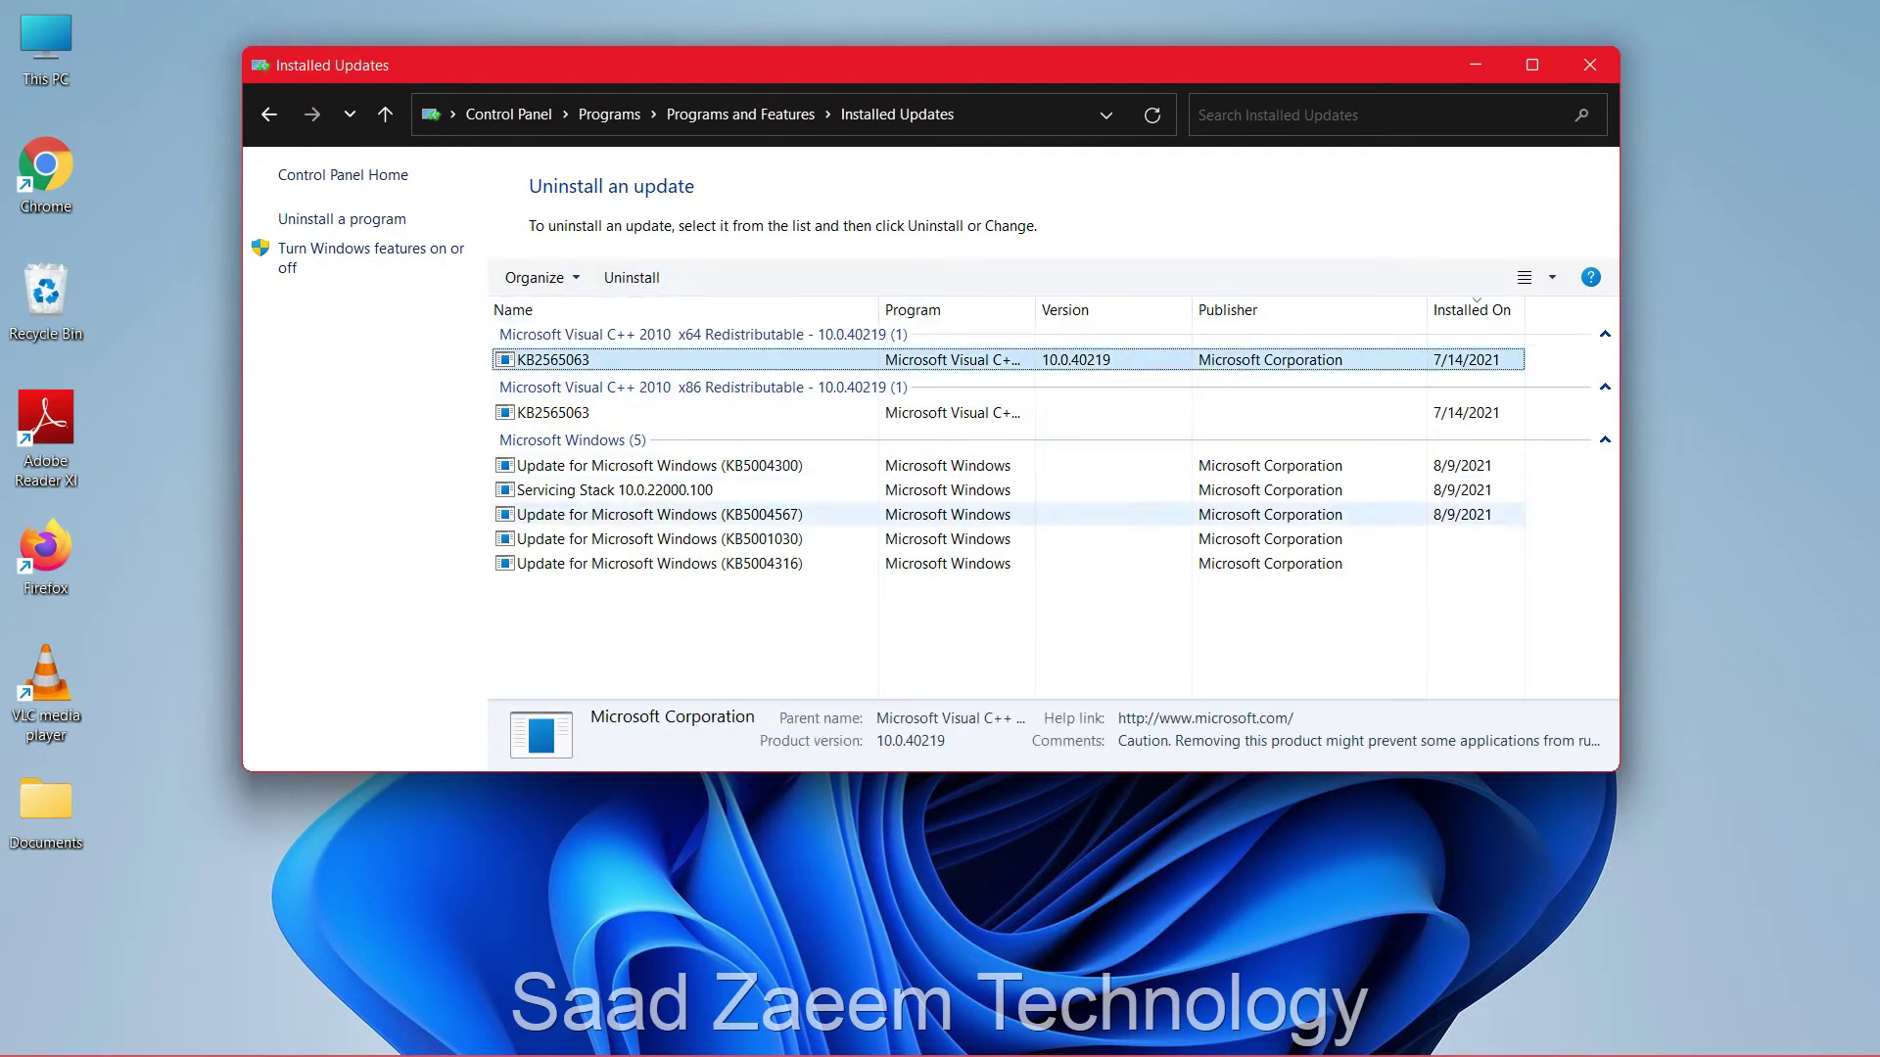
click(979, 637)
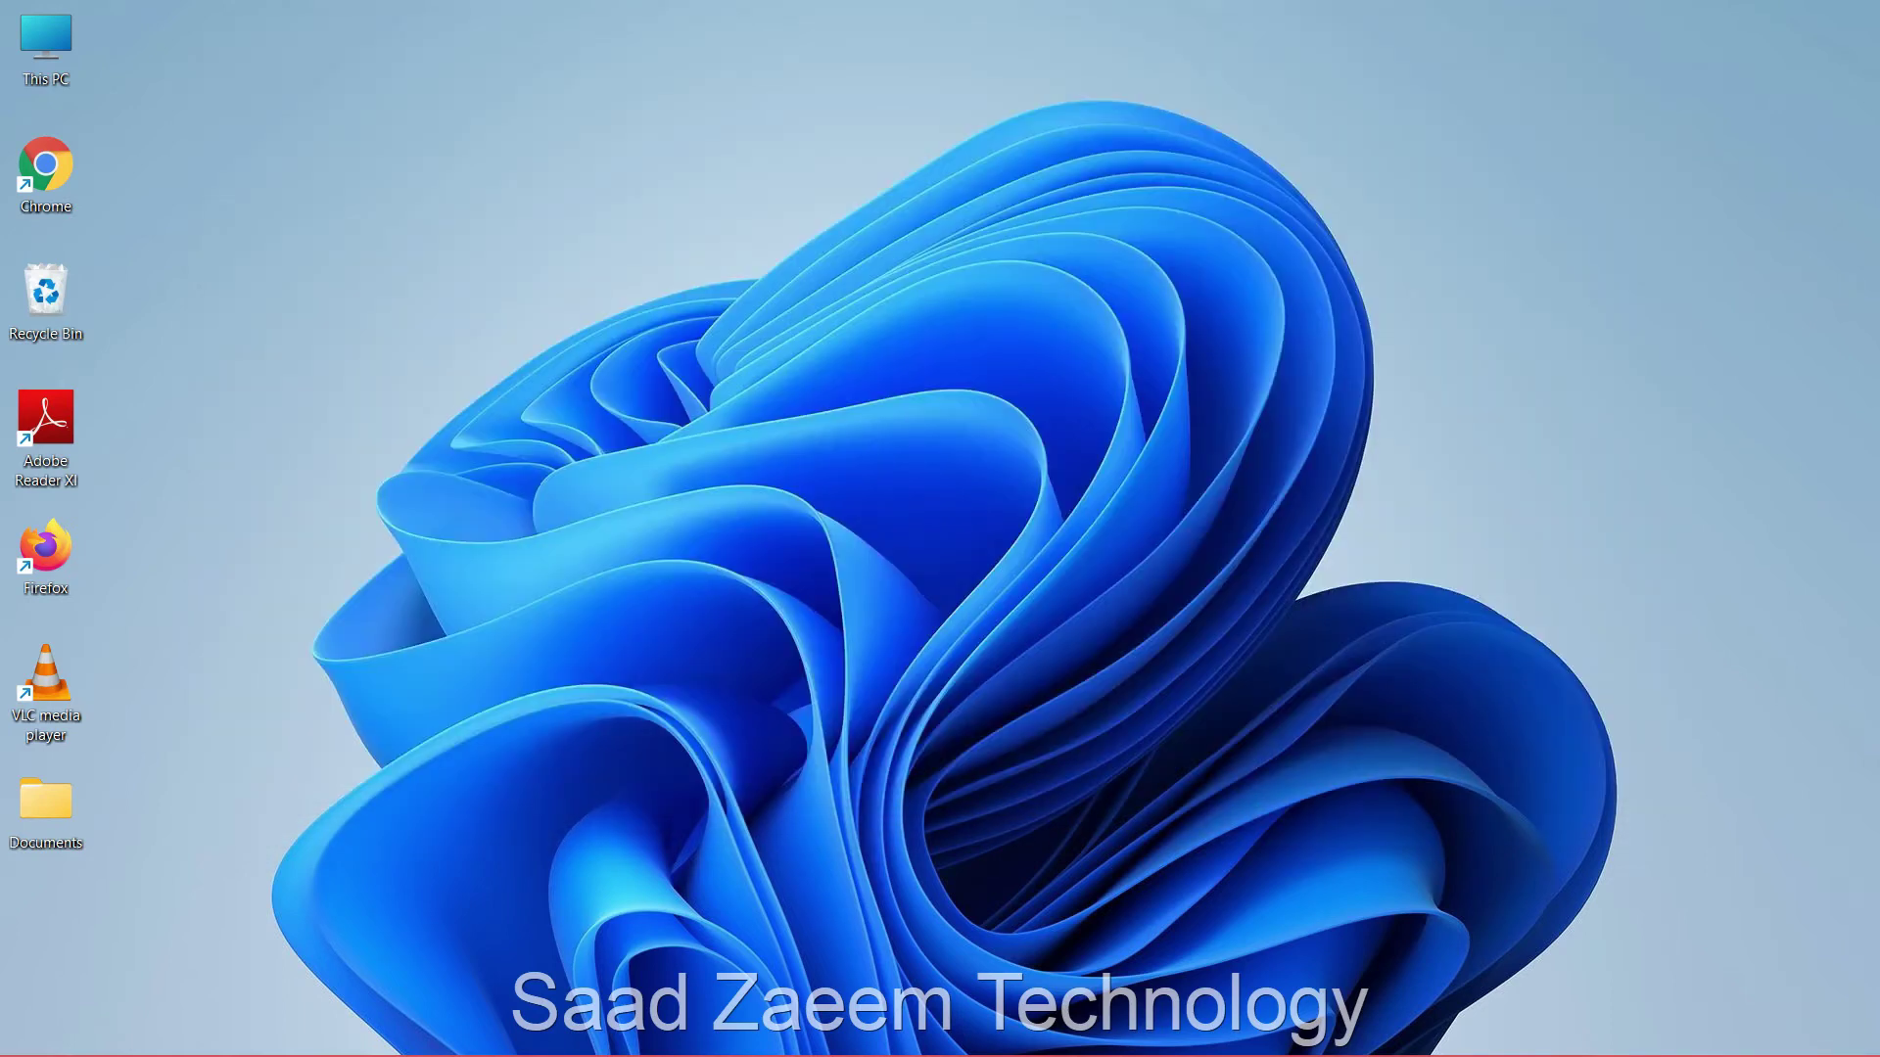
Search Windows for "sett", open Settings and examine the additional options in Windows Update's advanced options
key(super)
text(sett)
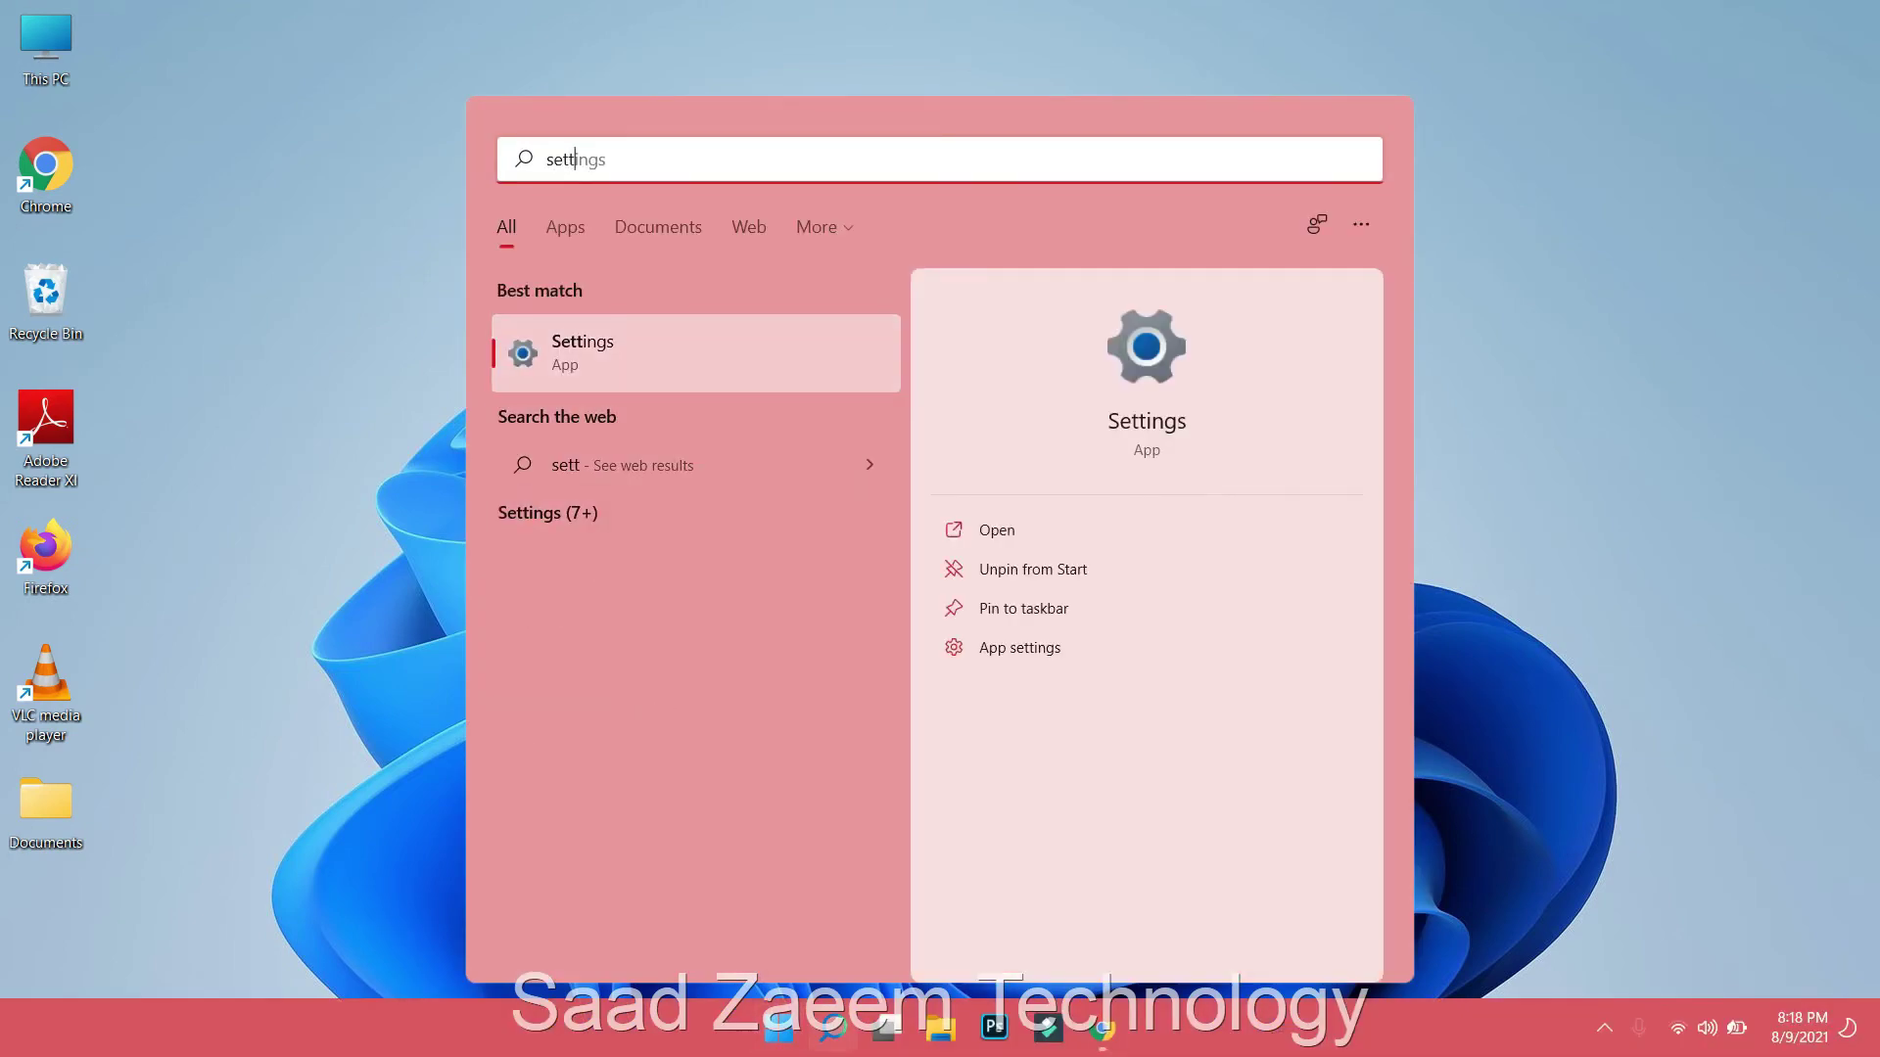
key(Return)
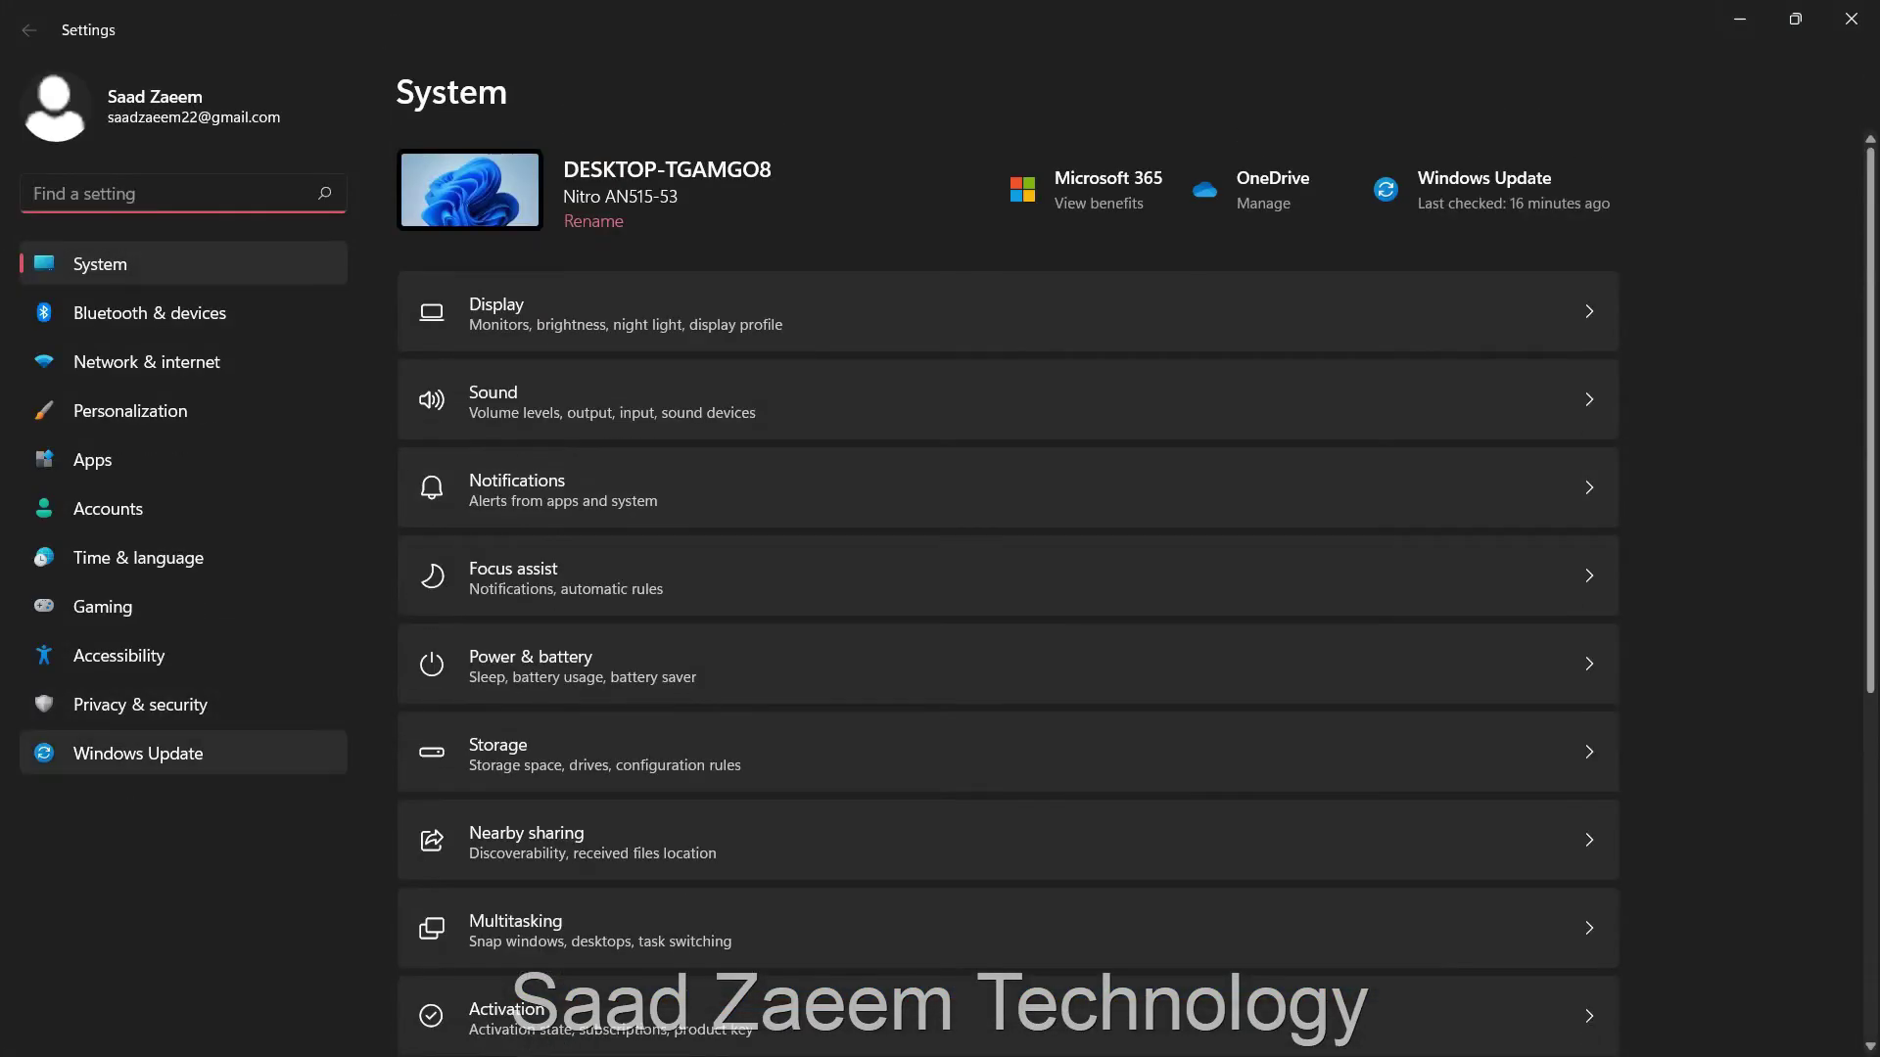
click(138, 753)
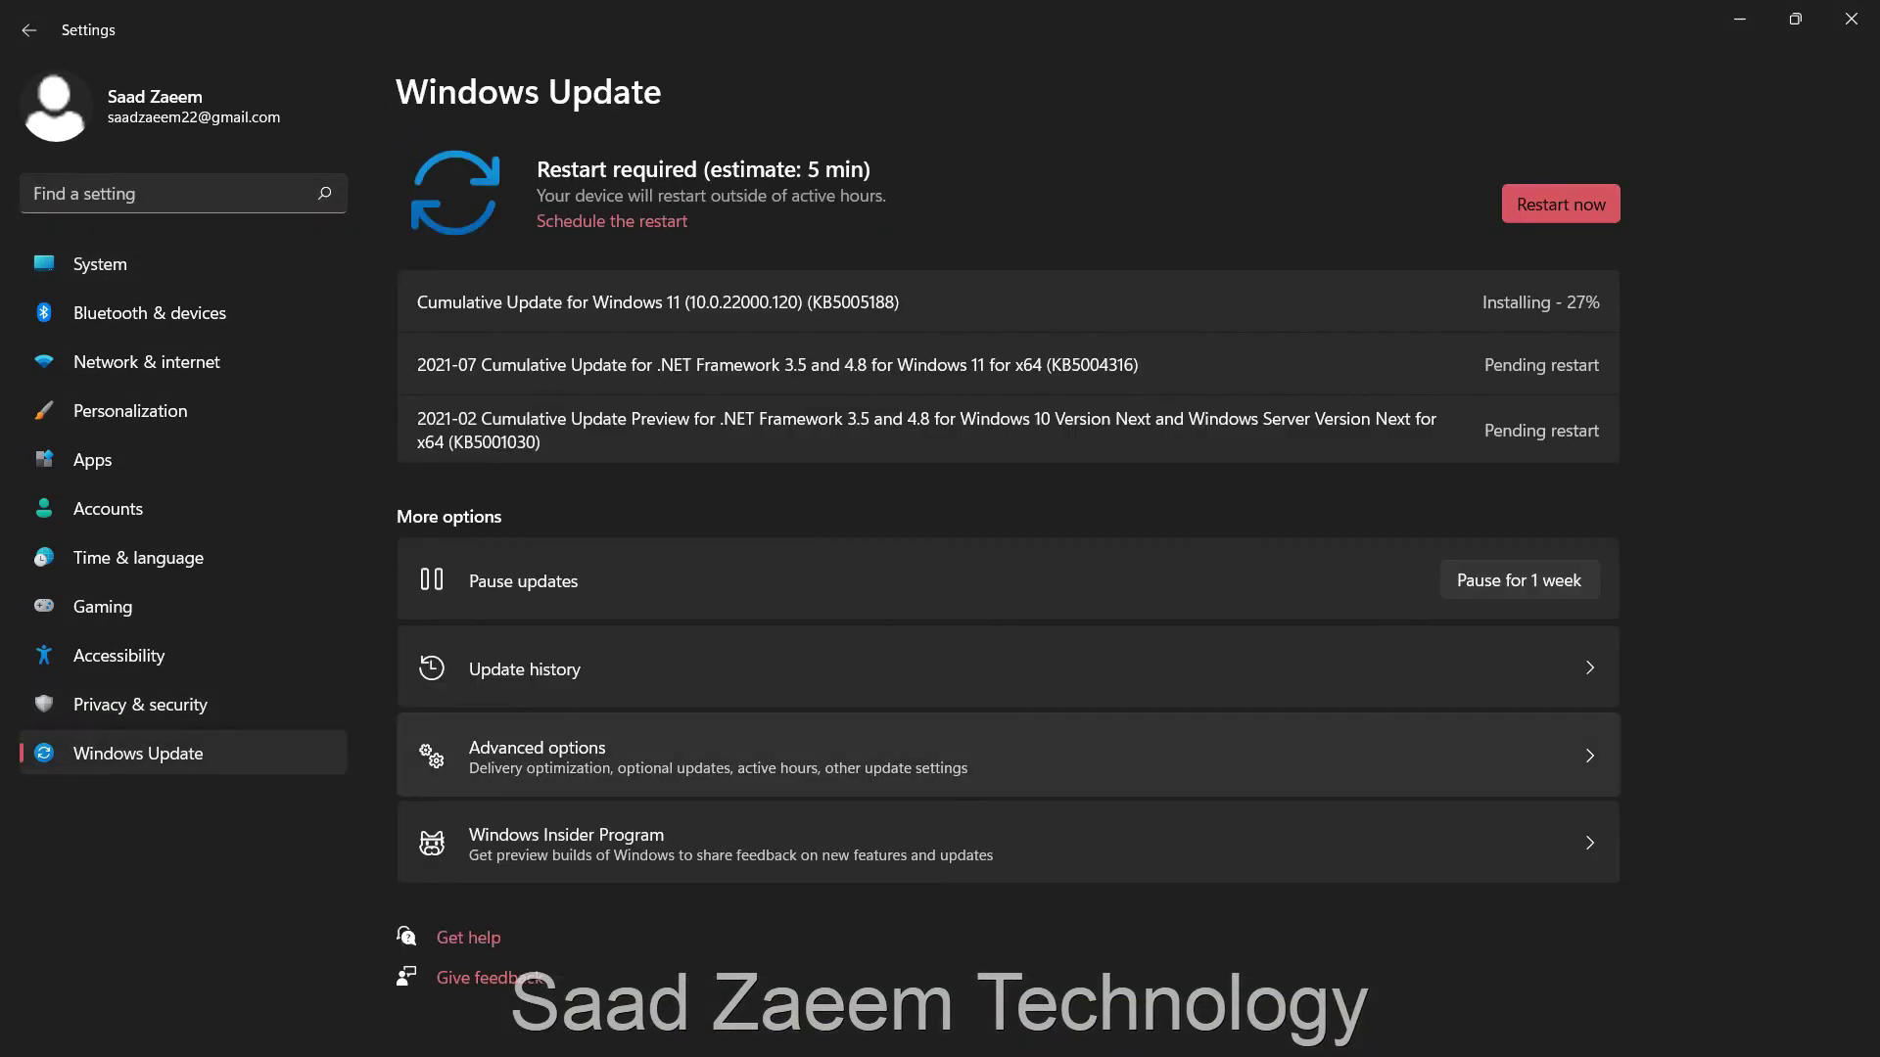
click(536, 755)
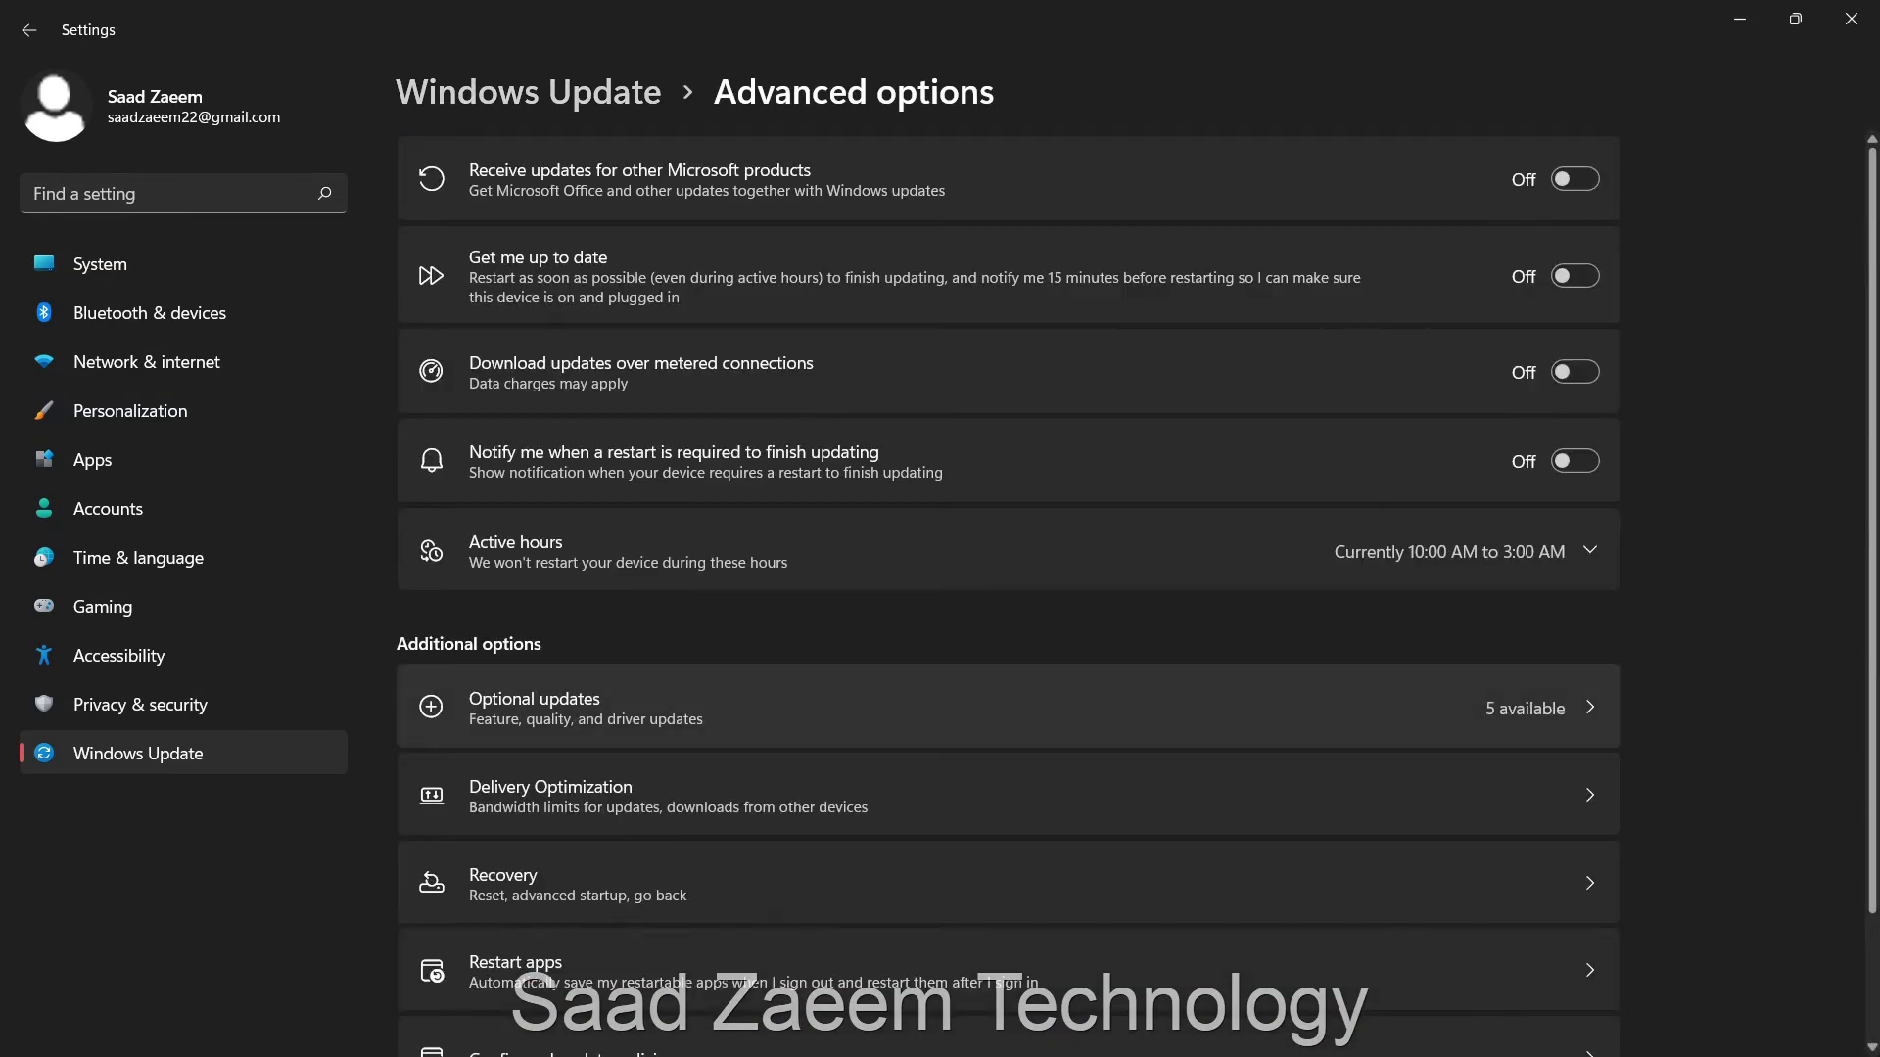
scroll(536, 760, down, 2)
click(537, 760)
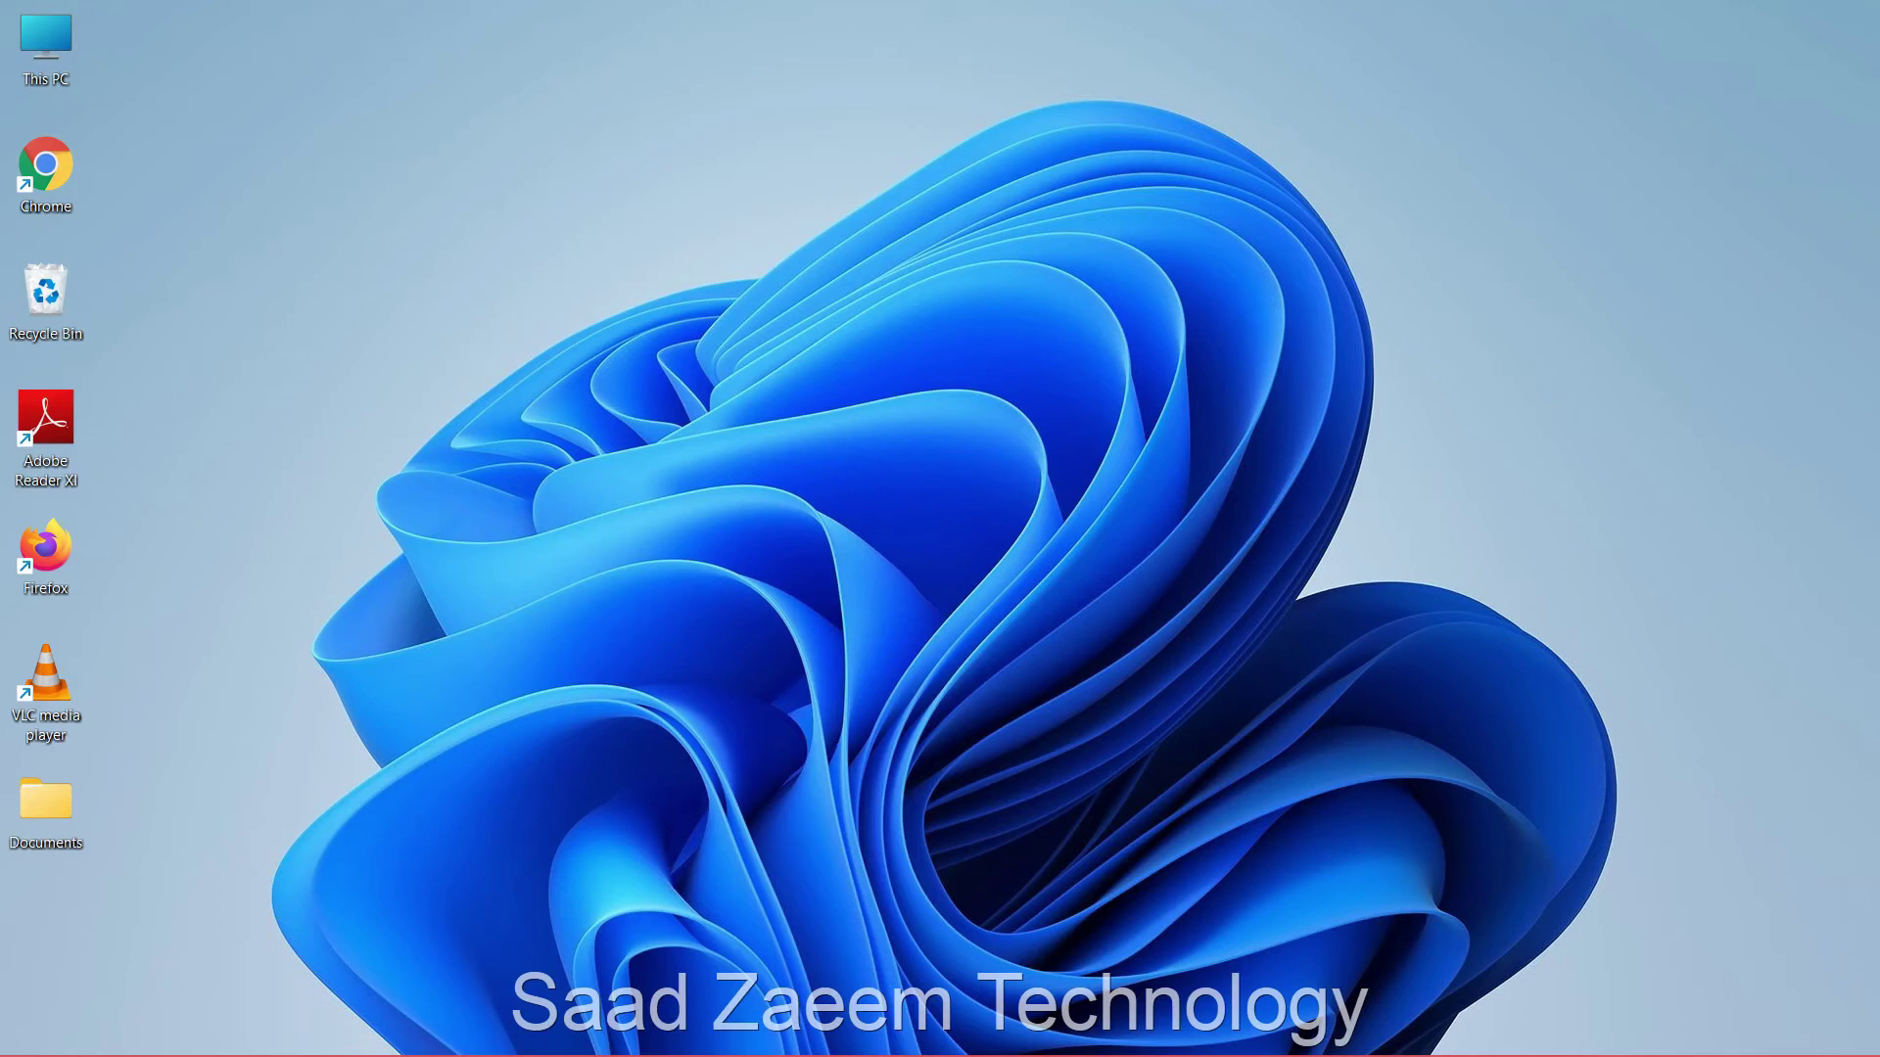
Search Windows for "sy" and open System Configuration
key(super)
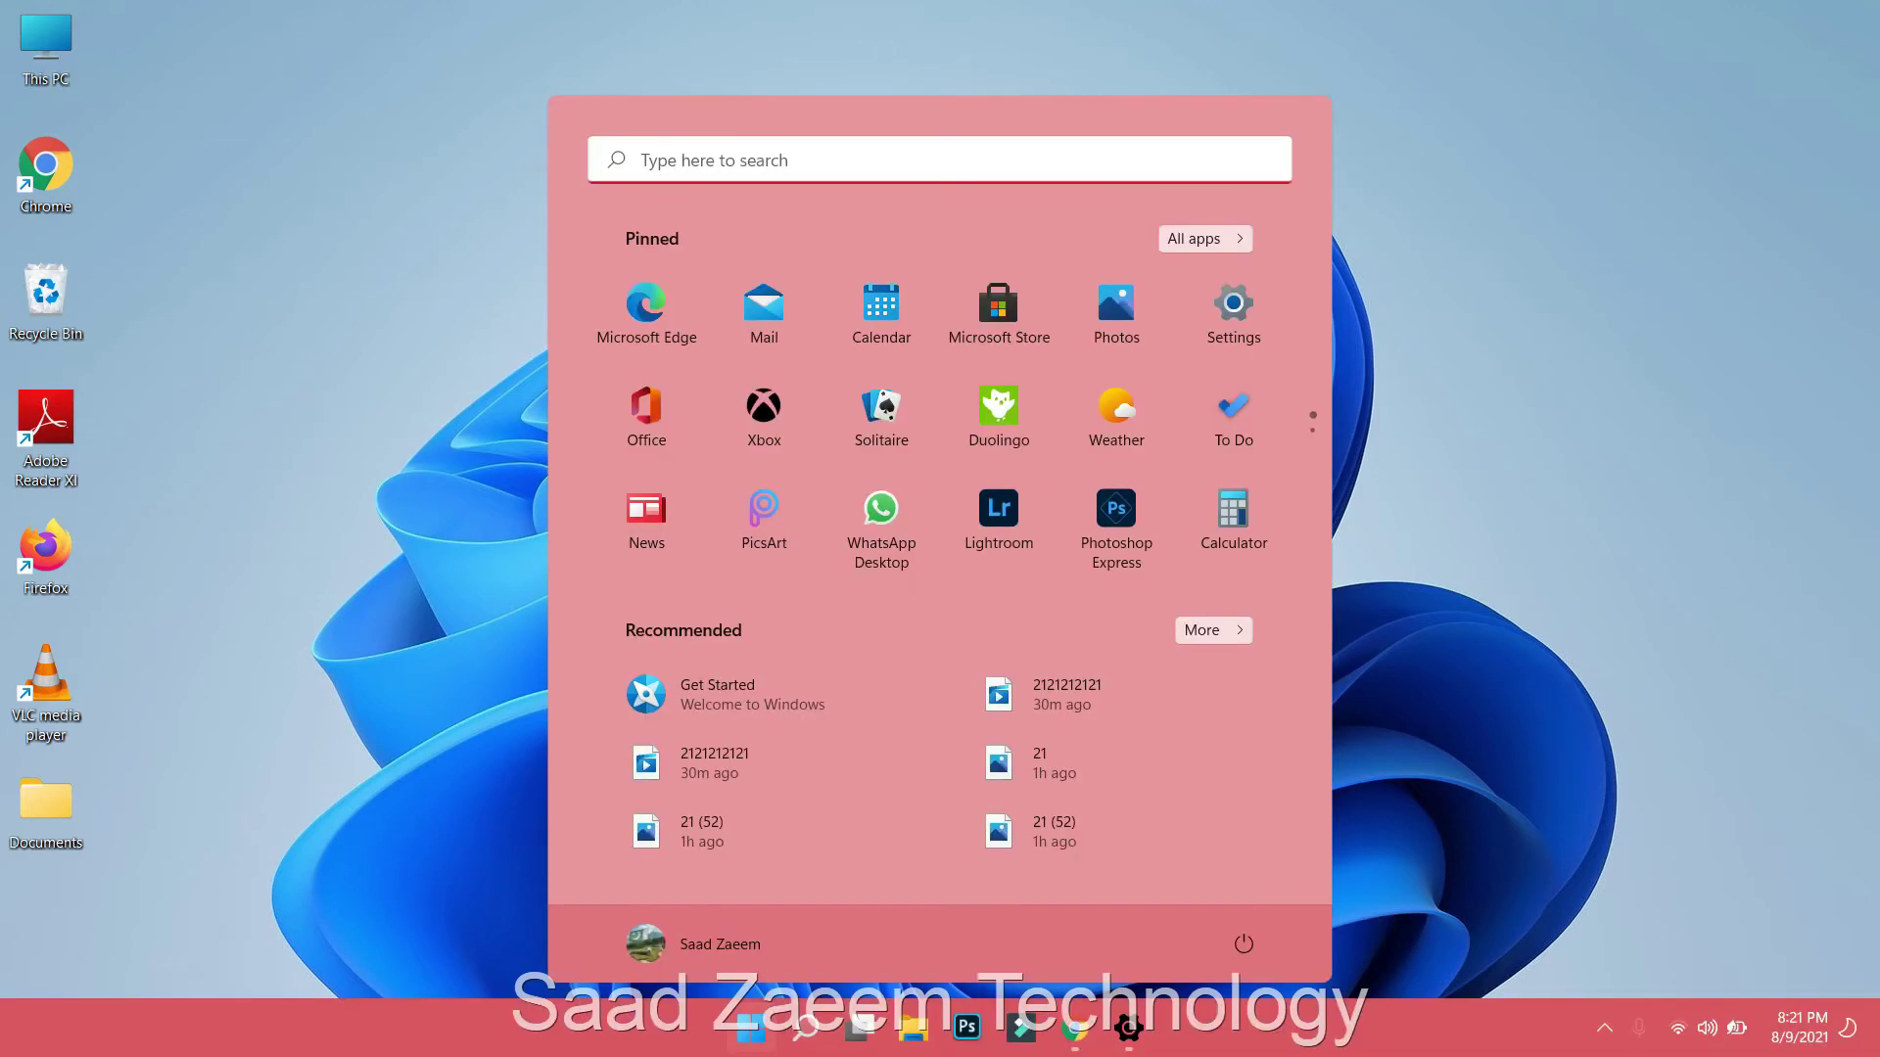
text(sy)
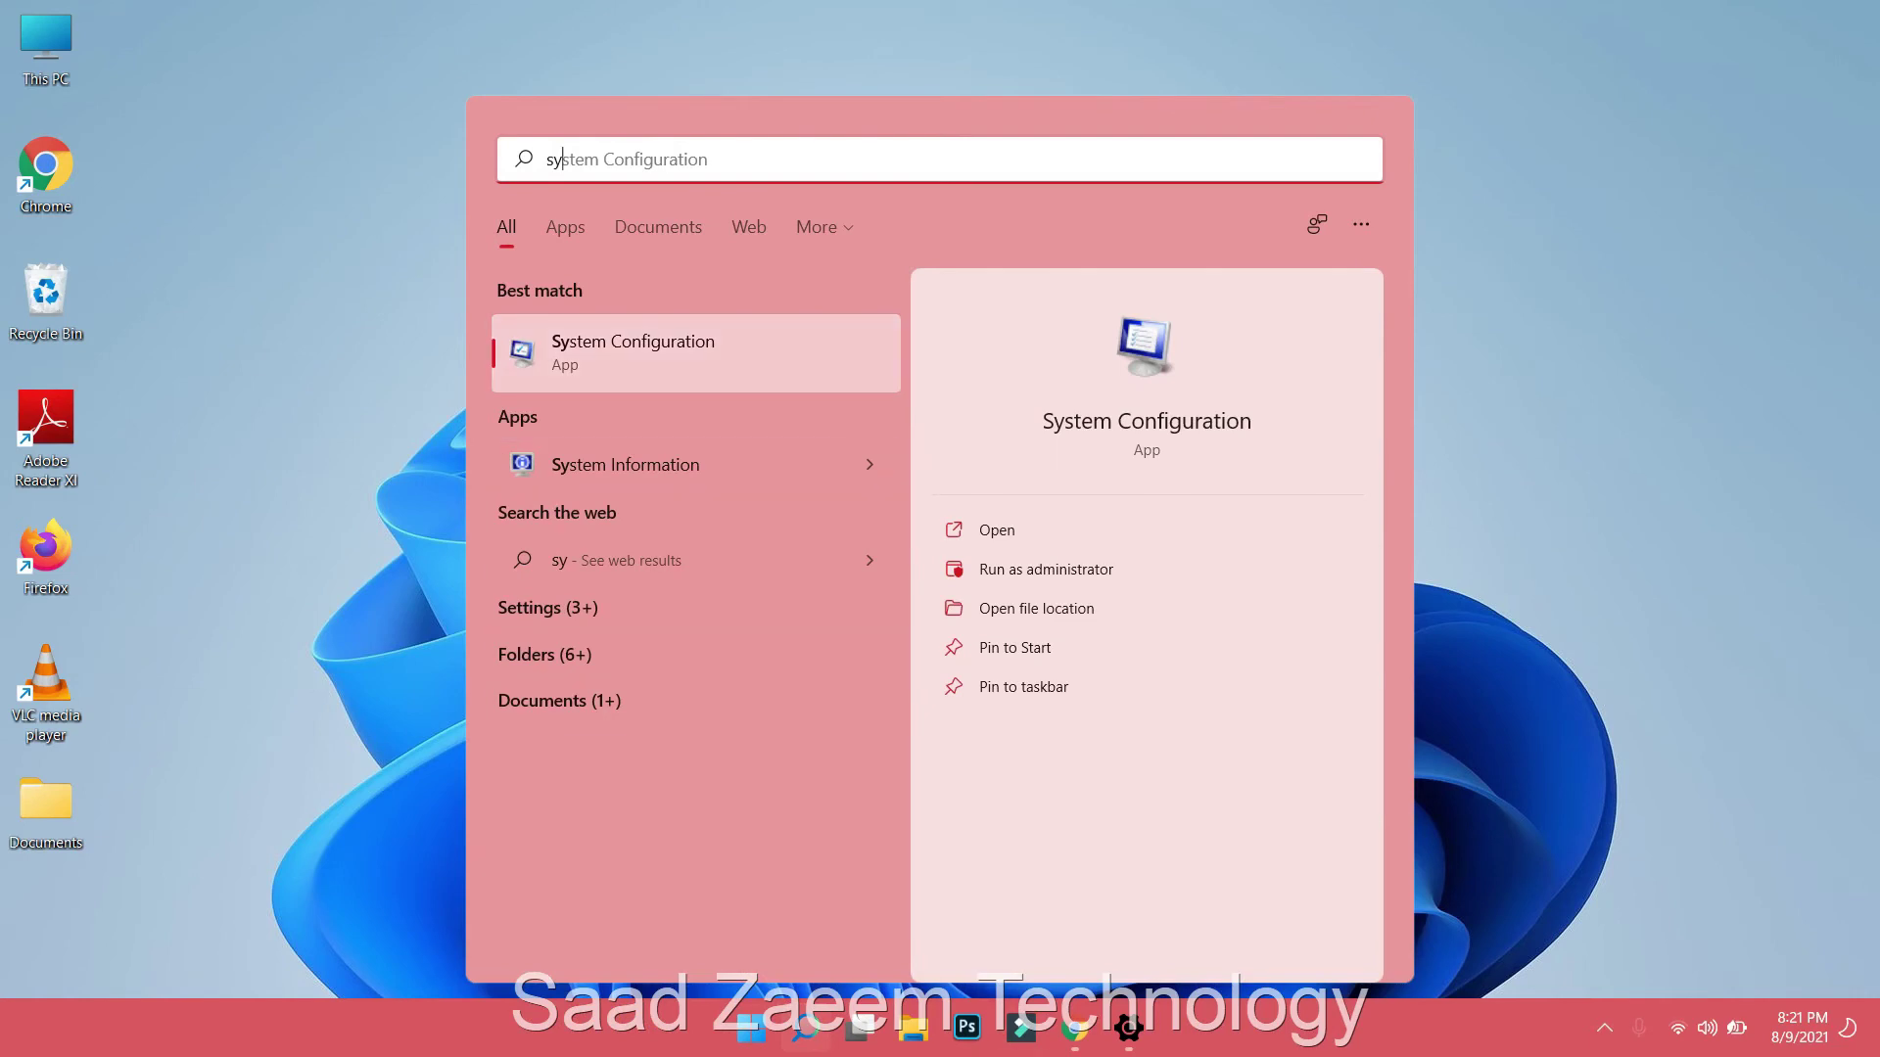
key(Return)
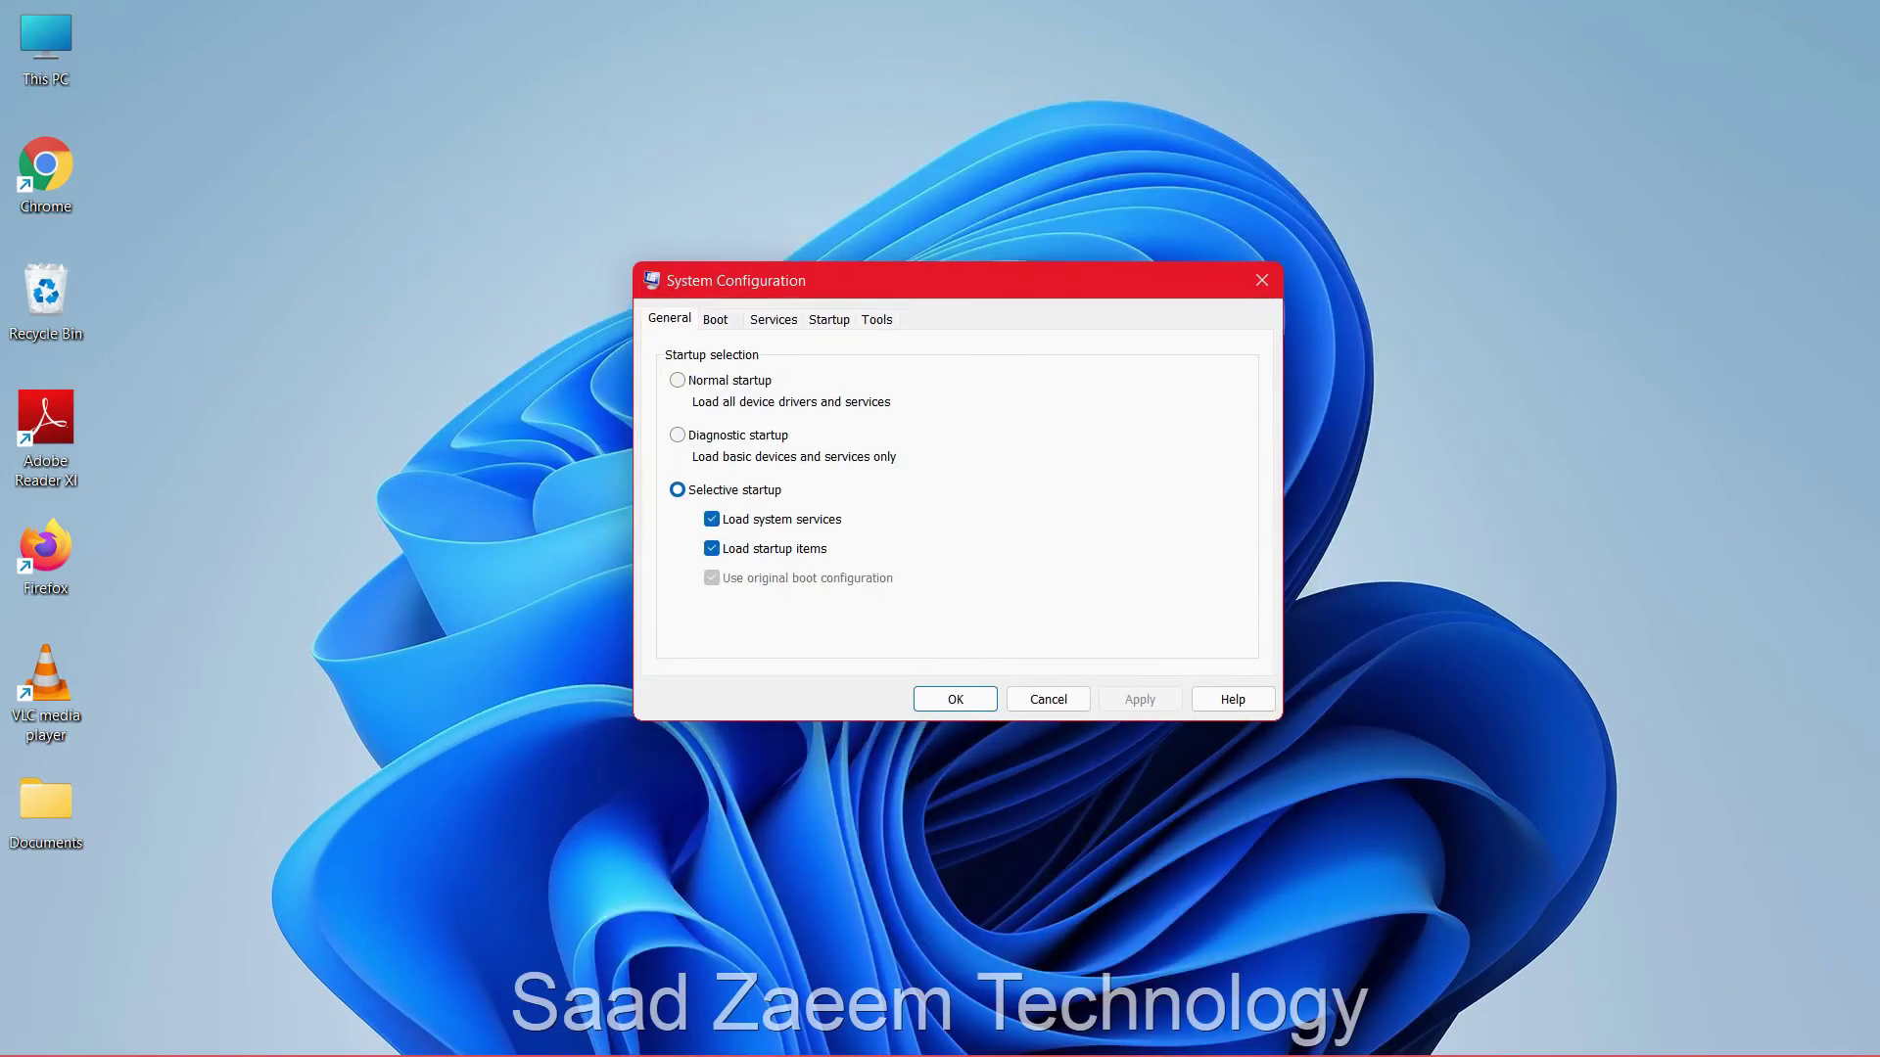
Enable Safe boot with the Minimal option in the boot options of System Configuration
key(ctrl+Tab)
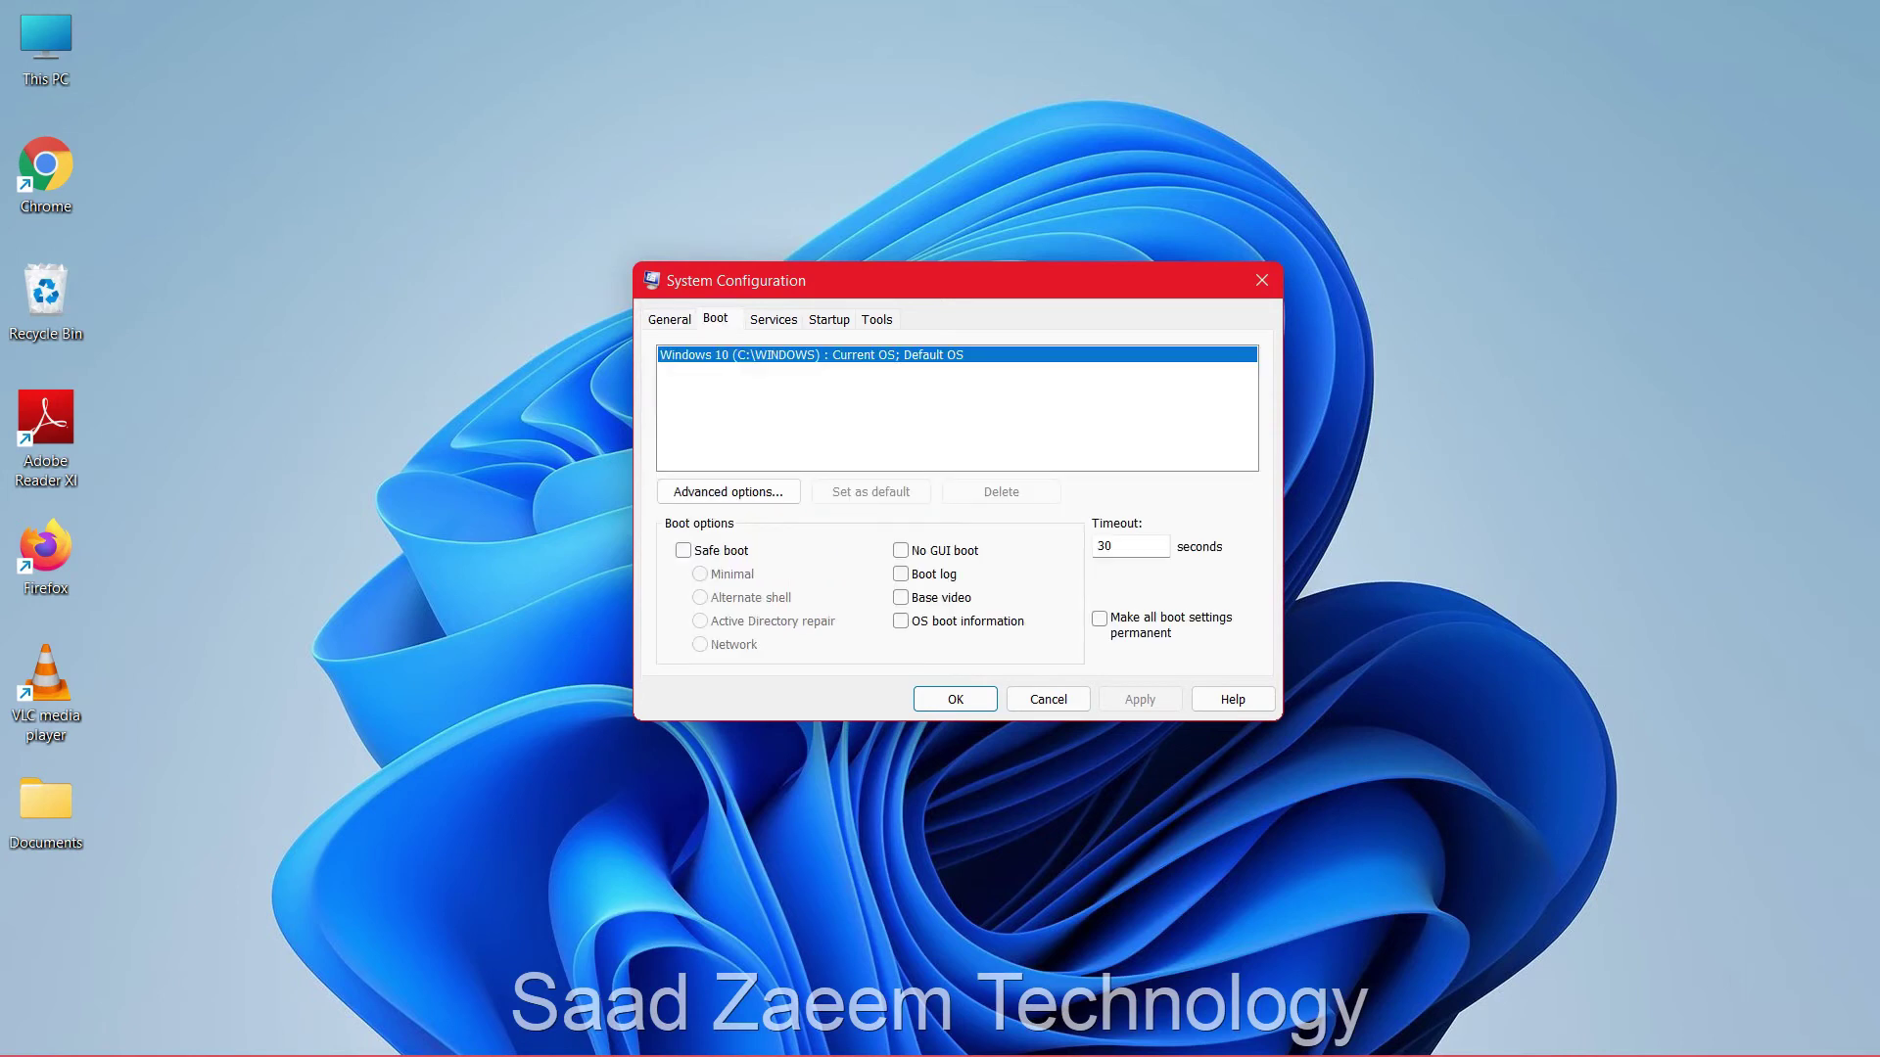
key(space)
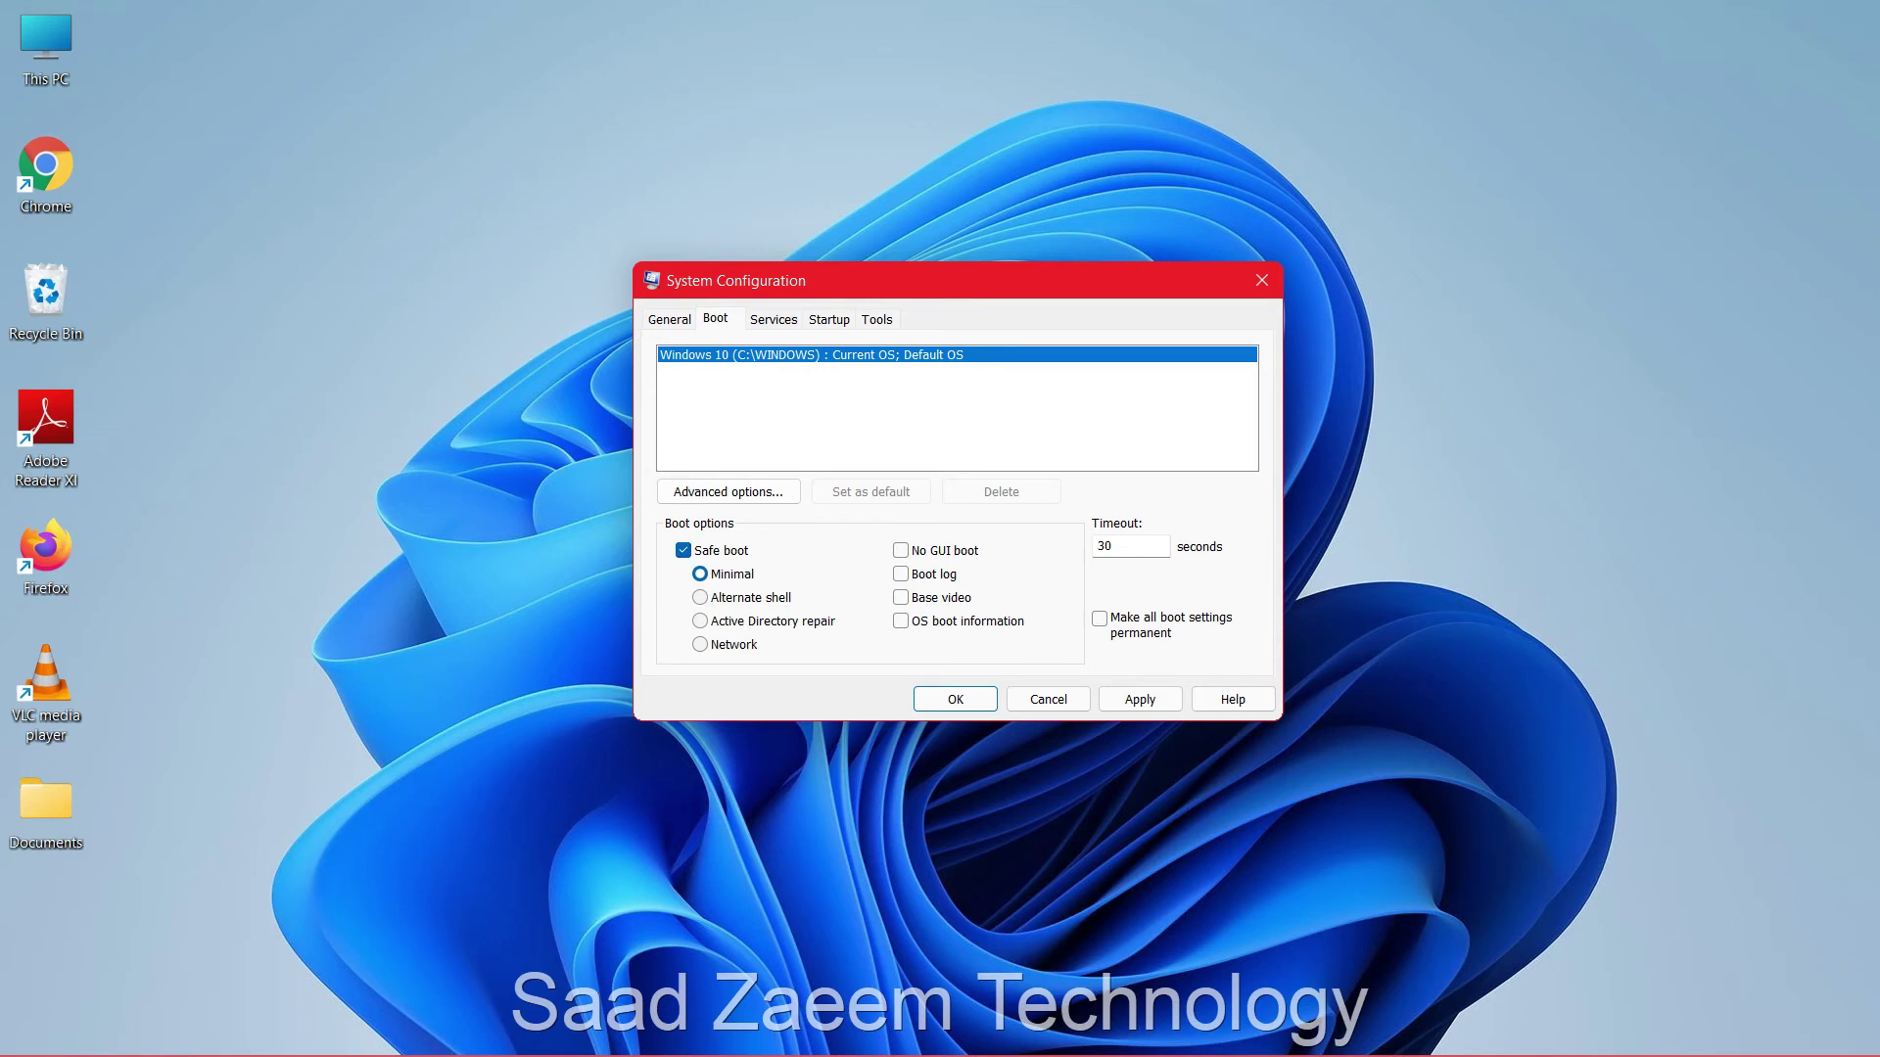
key(alt)
Hide all Microsoft services in System Configuration, disable all remaining services and re-enable them
key(ctrl+Tab)
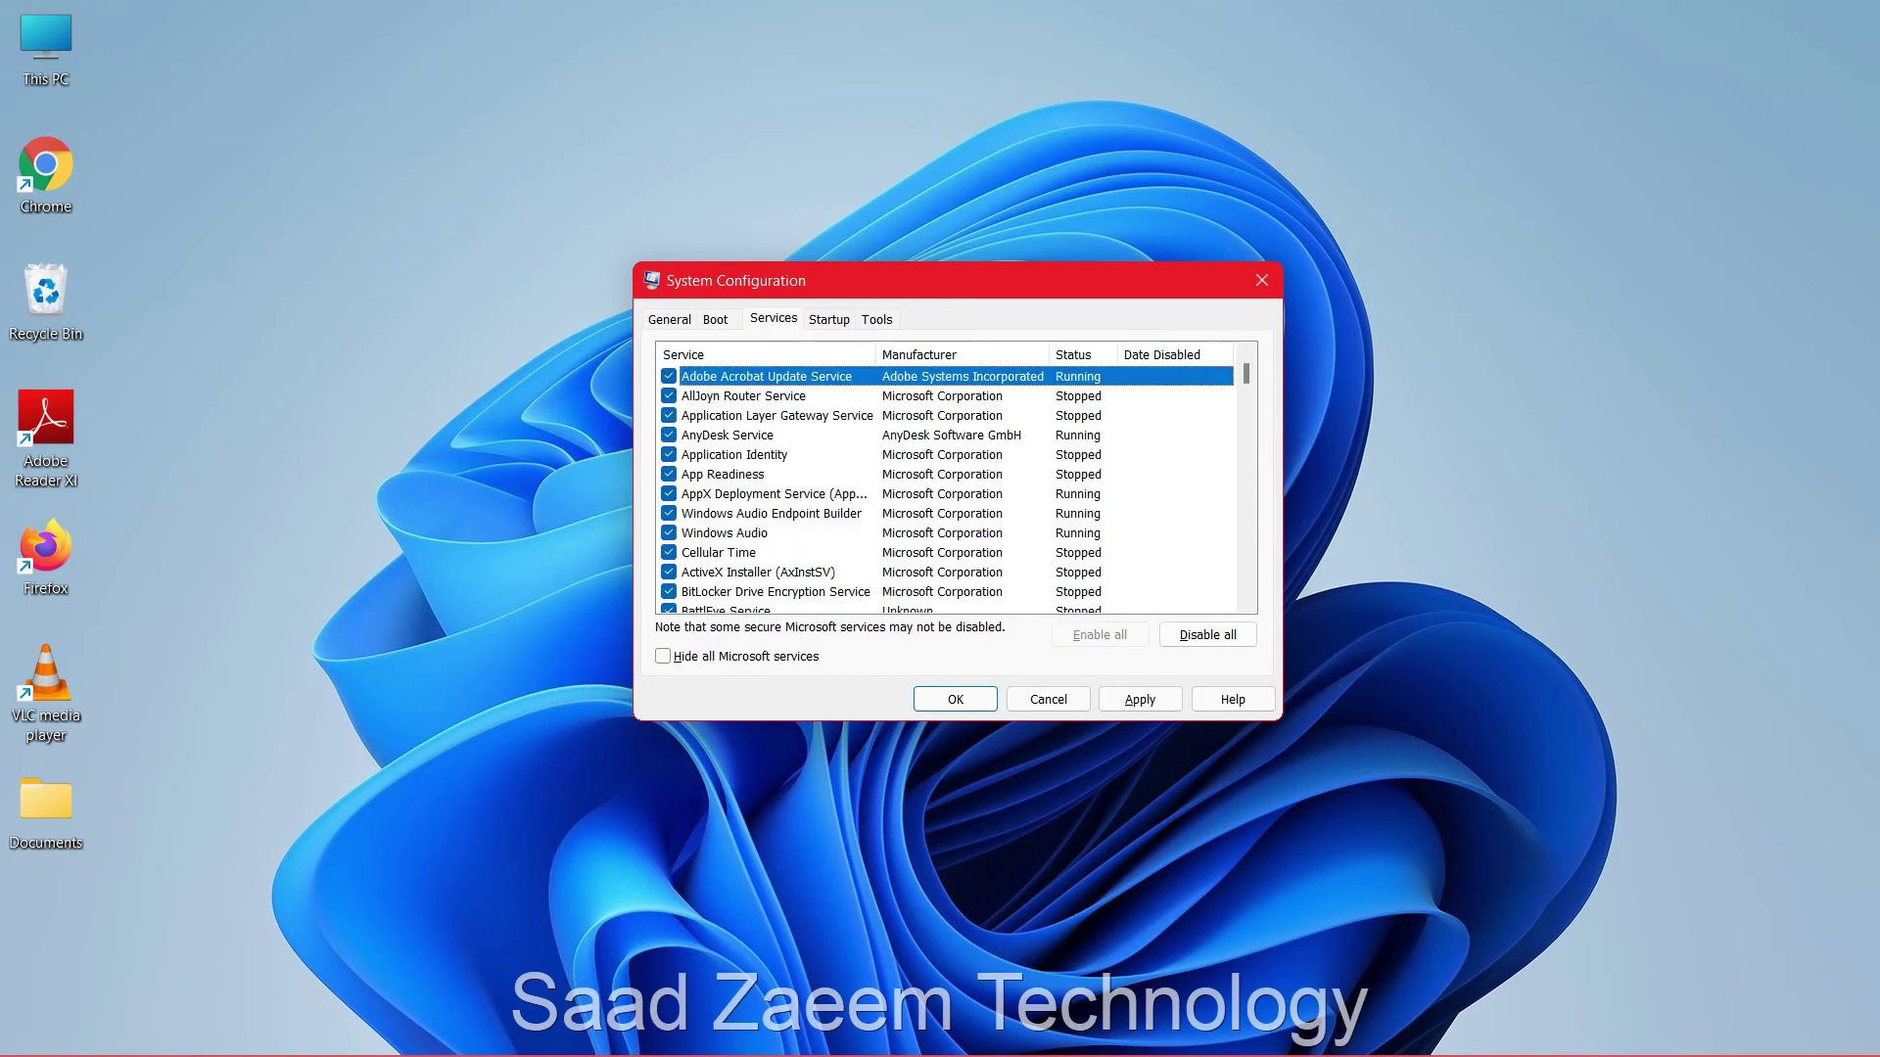
key(alt+h)
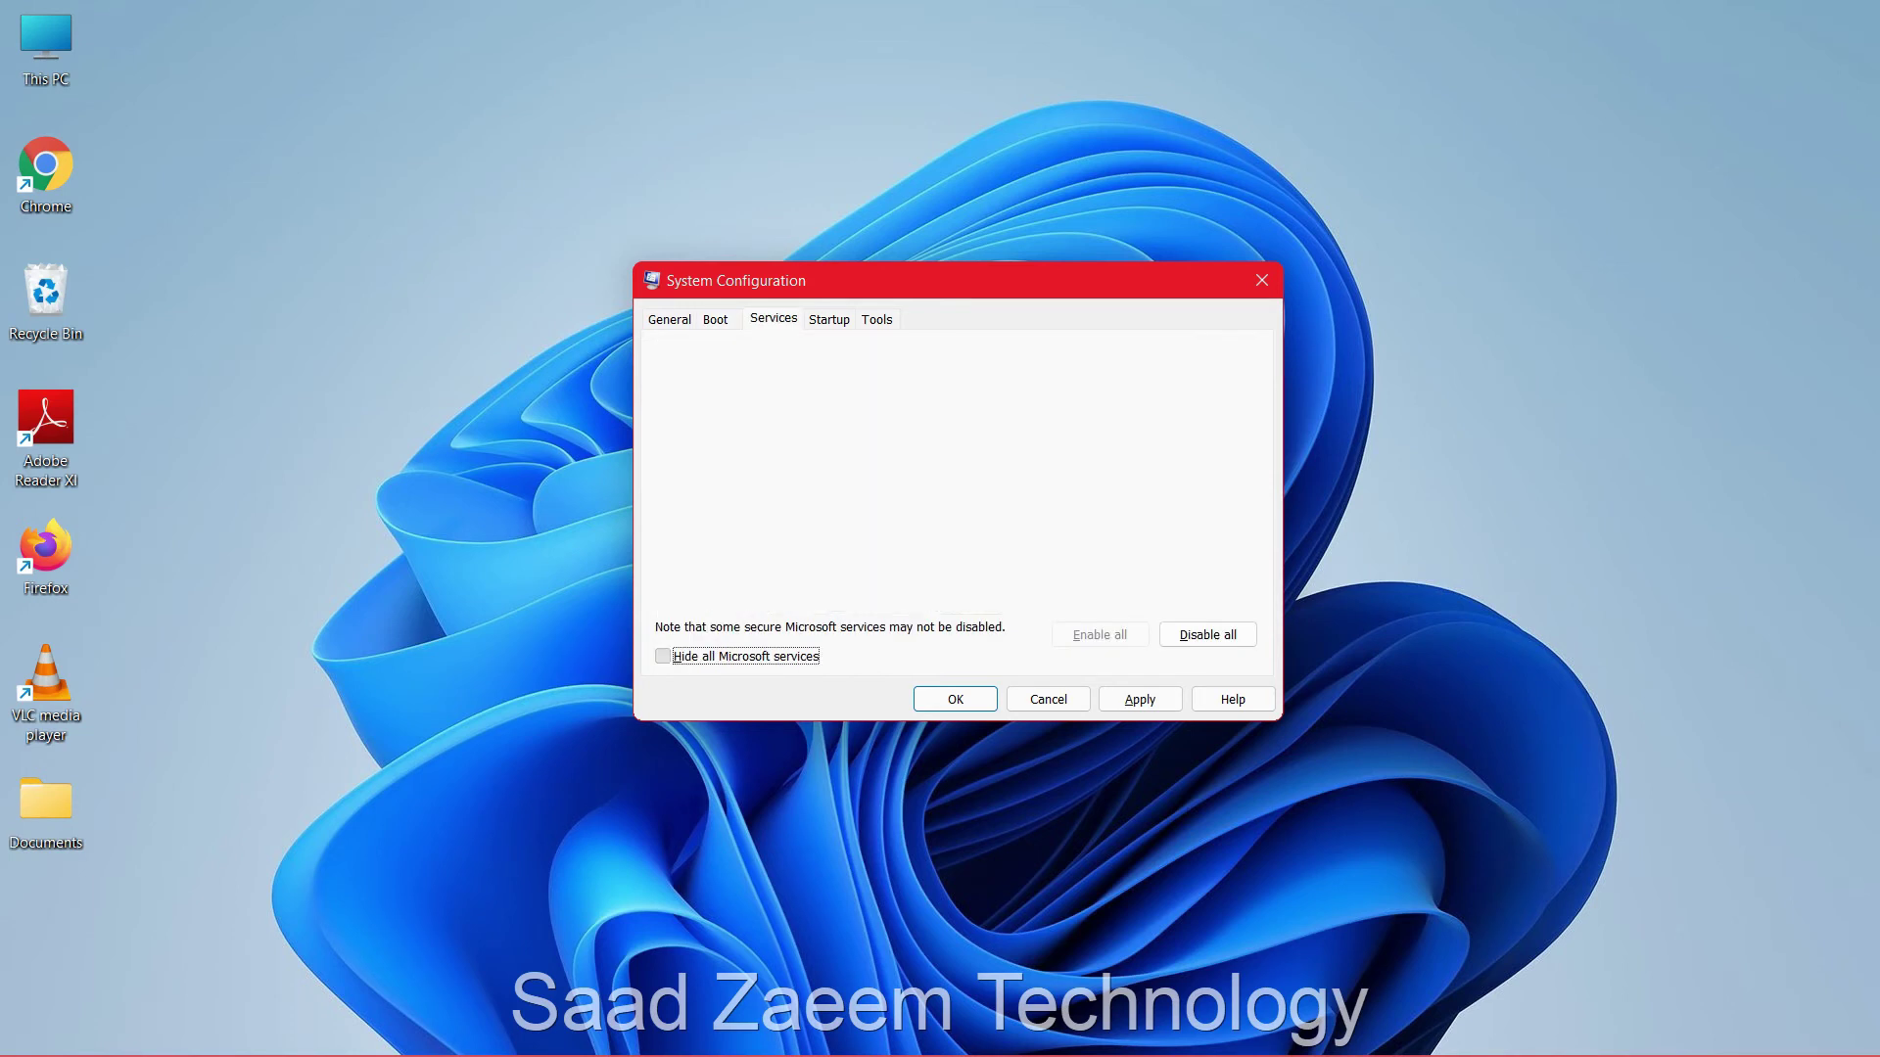
scroll(944, 484, down, 2)
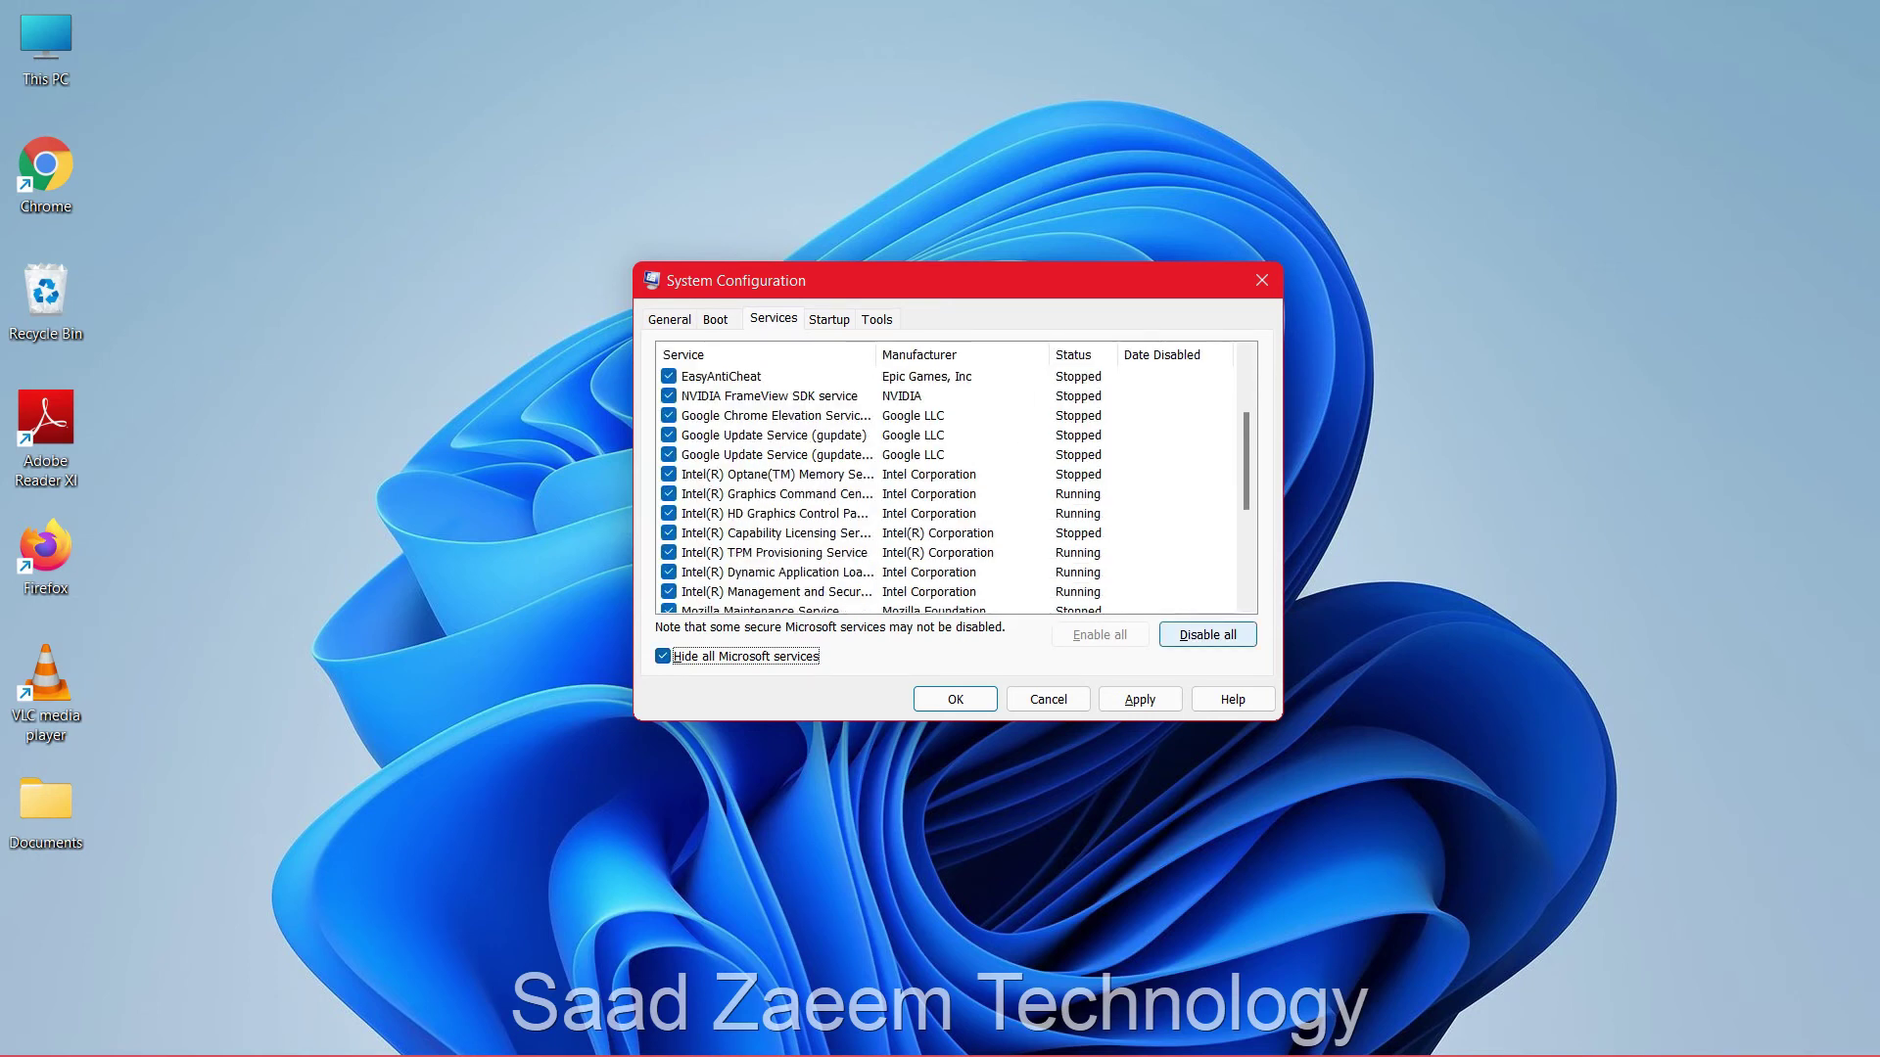
click(1207, 634)
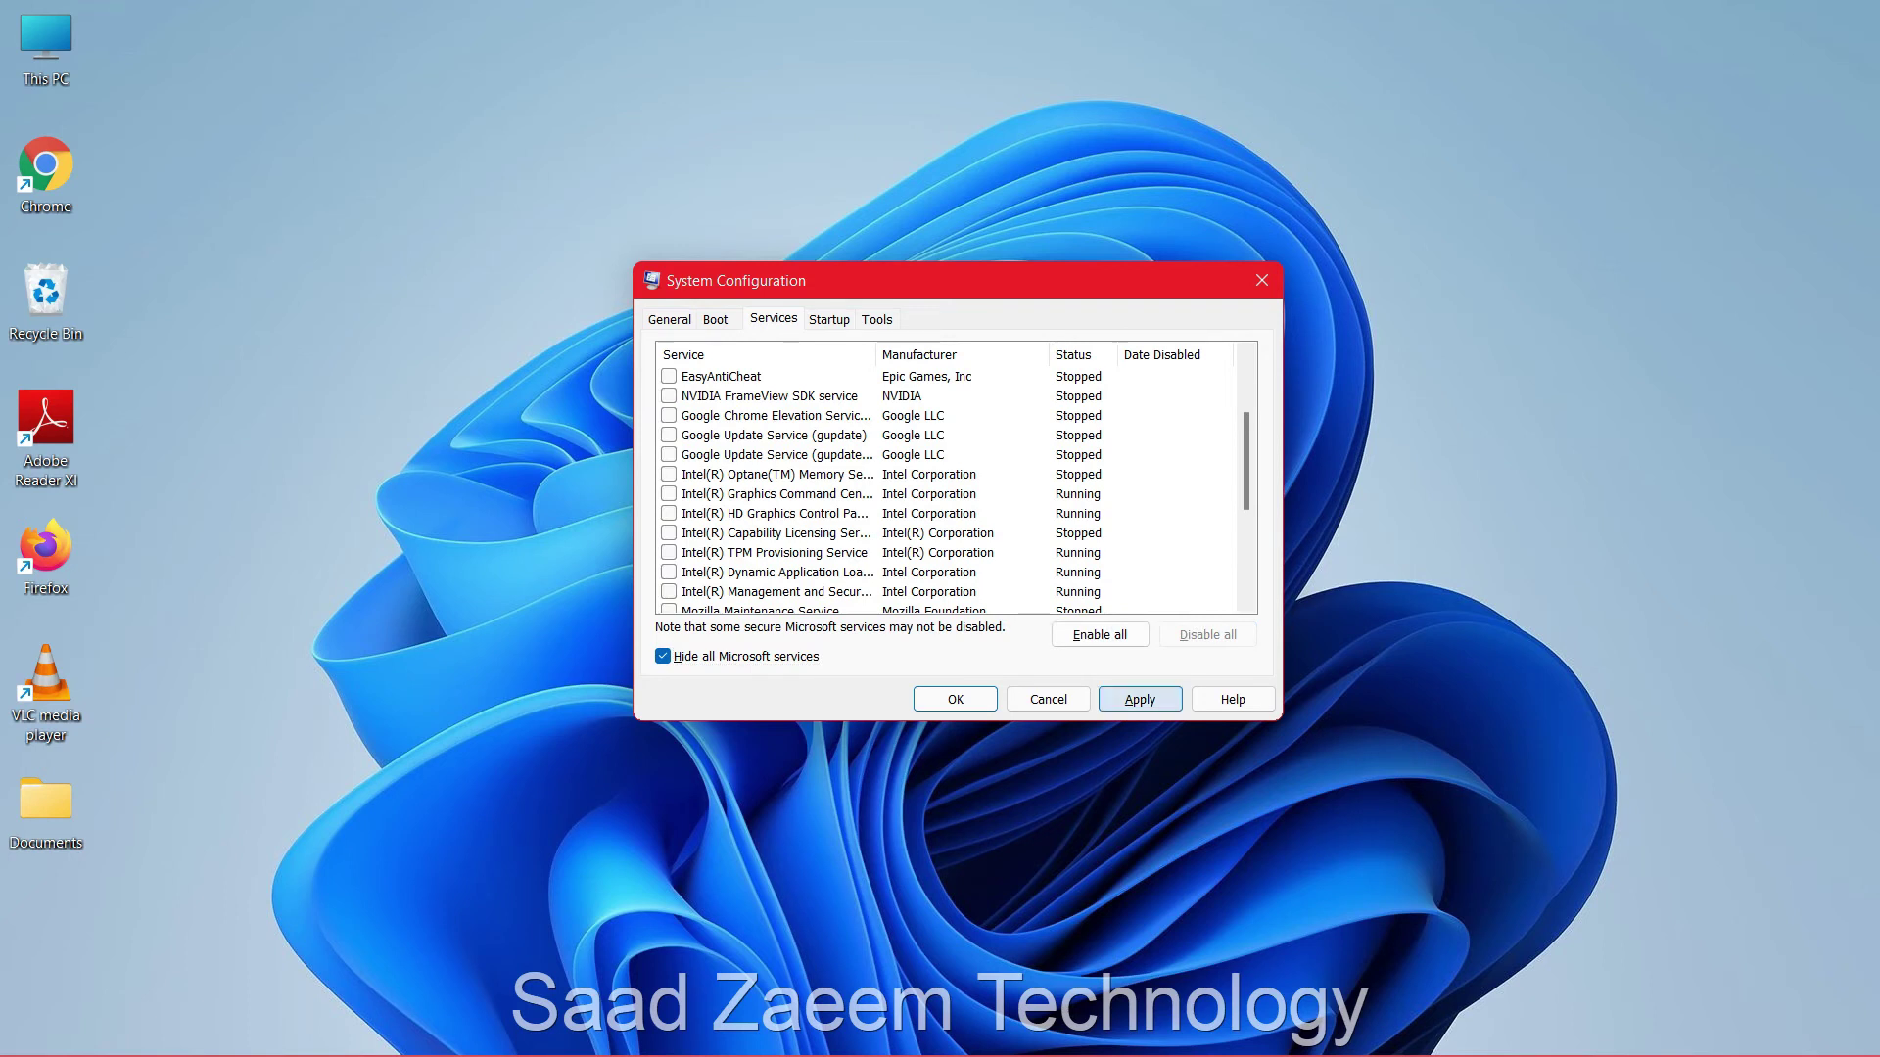
click(1099, 634)
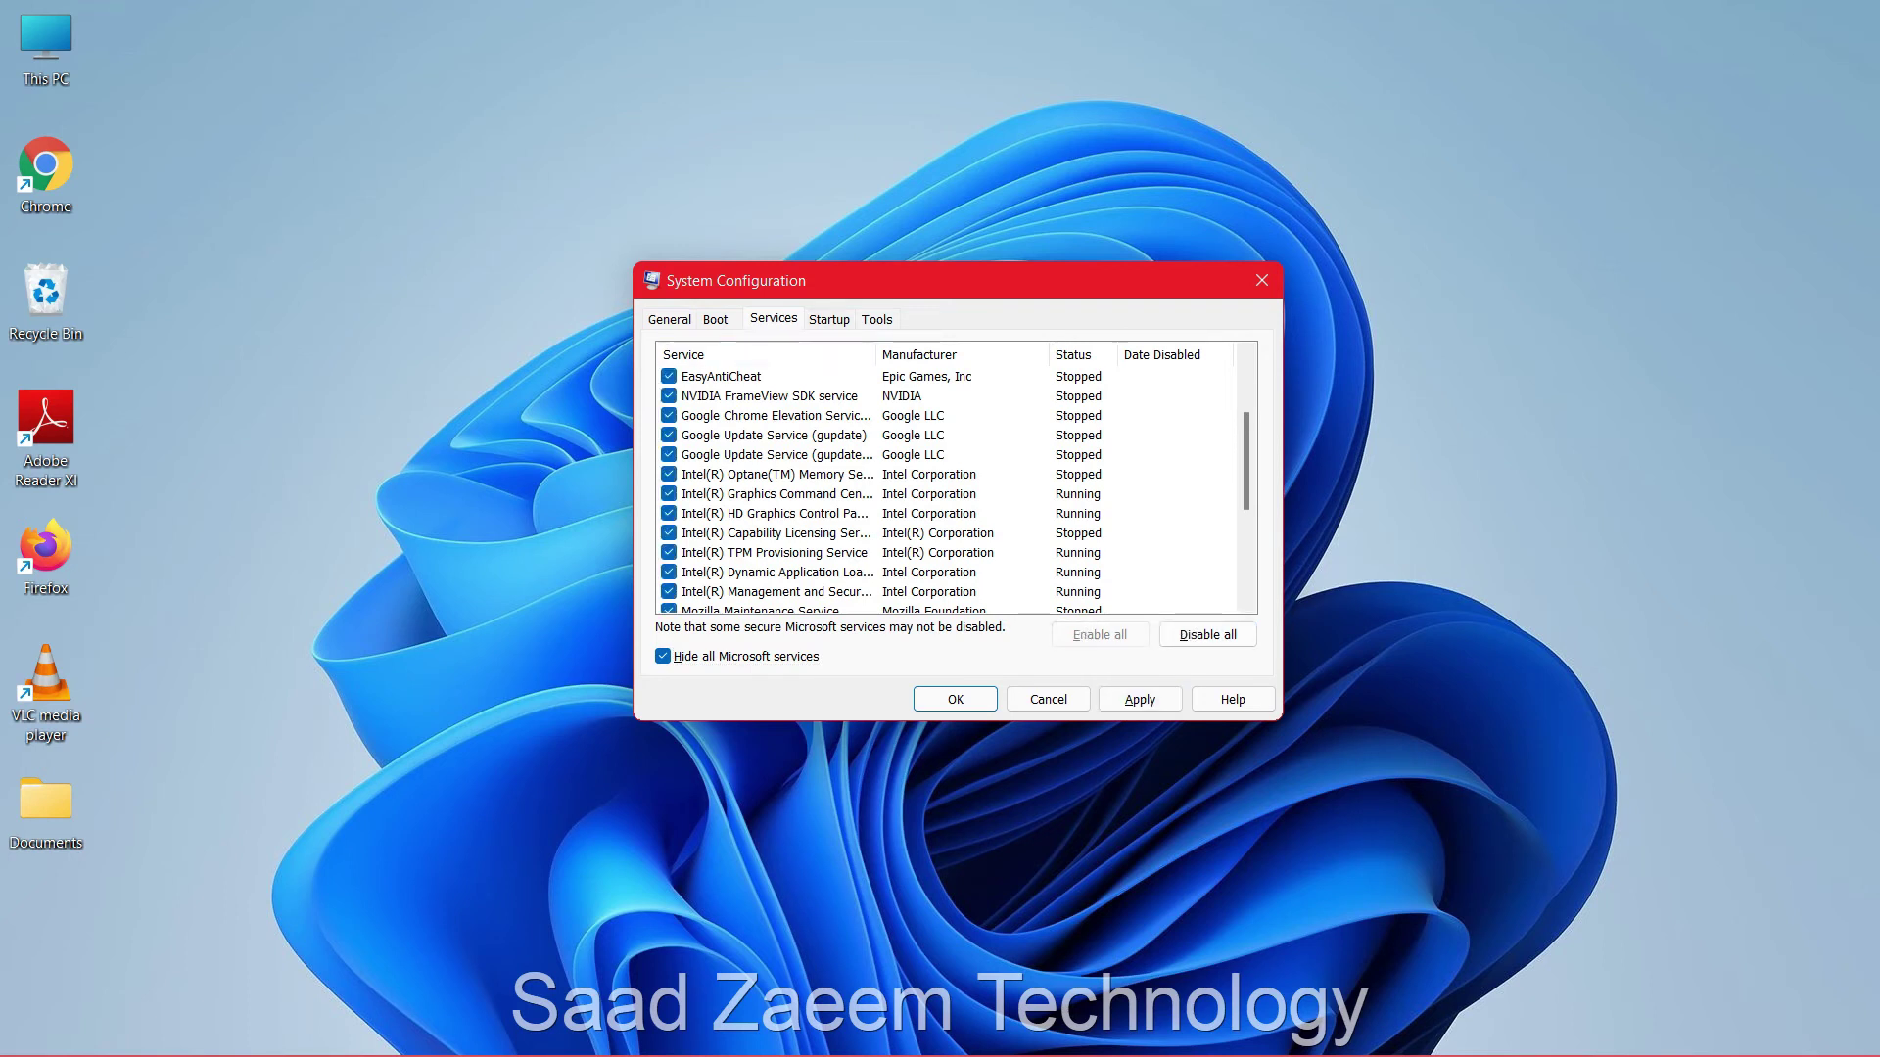
Open the startup items in Task Manager, disable the Adobe Reader and Acrobat entry and select AnyDesk
click(828, 320)
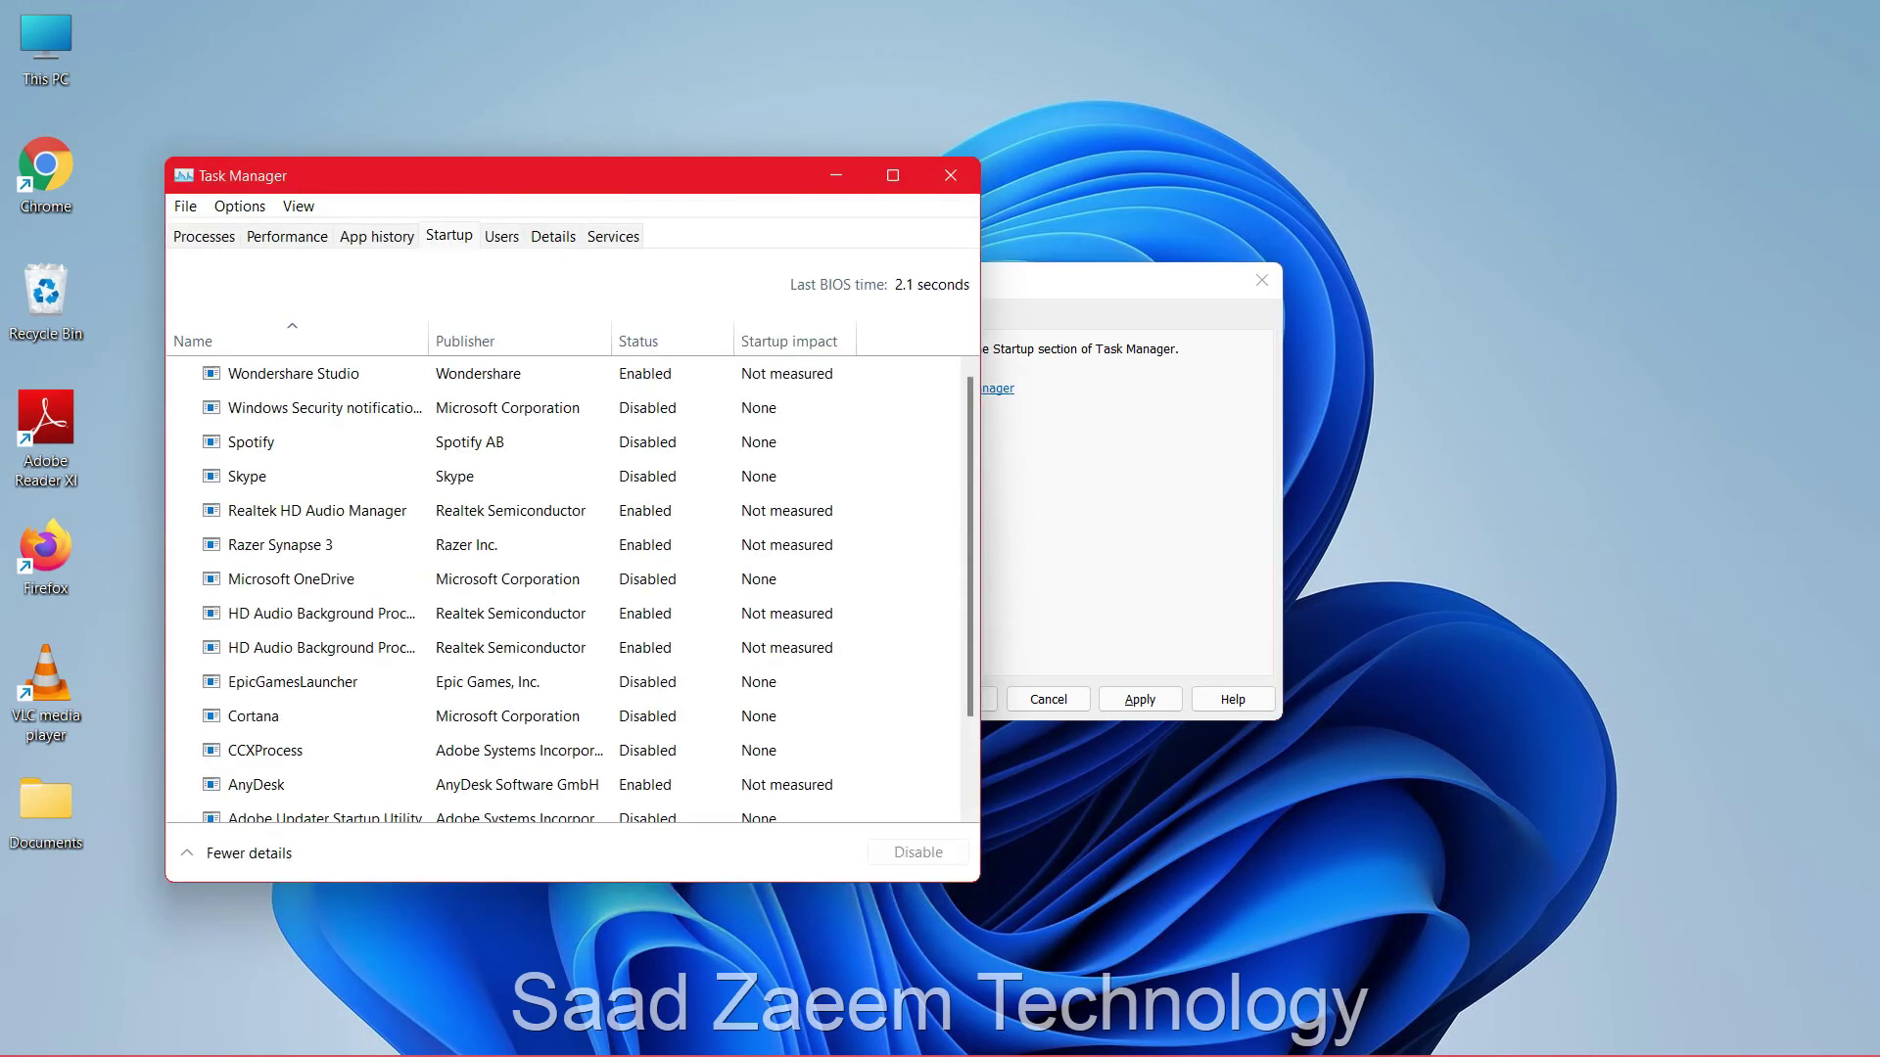
drag(551, 183, 735, 121)
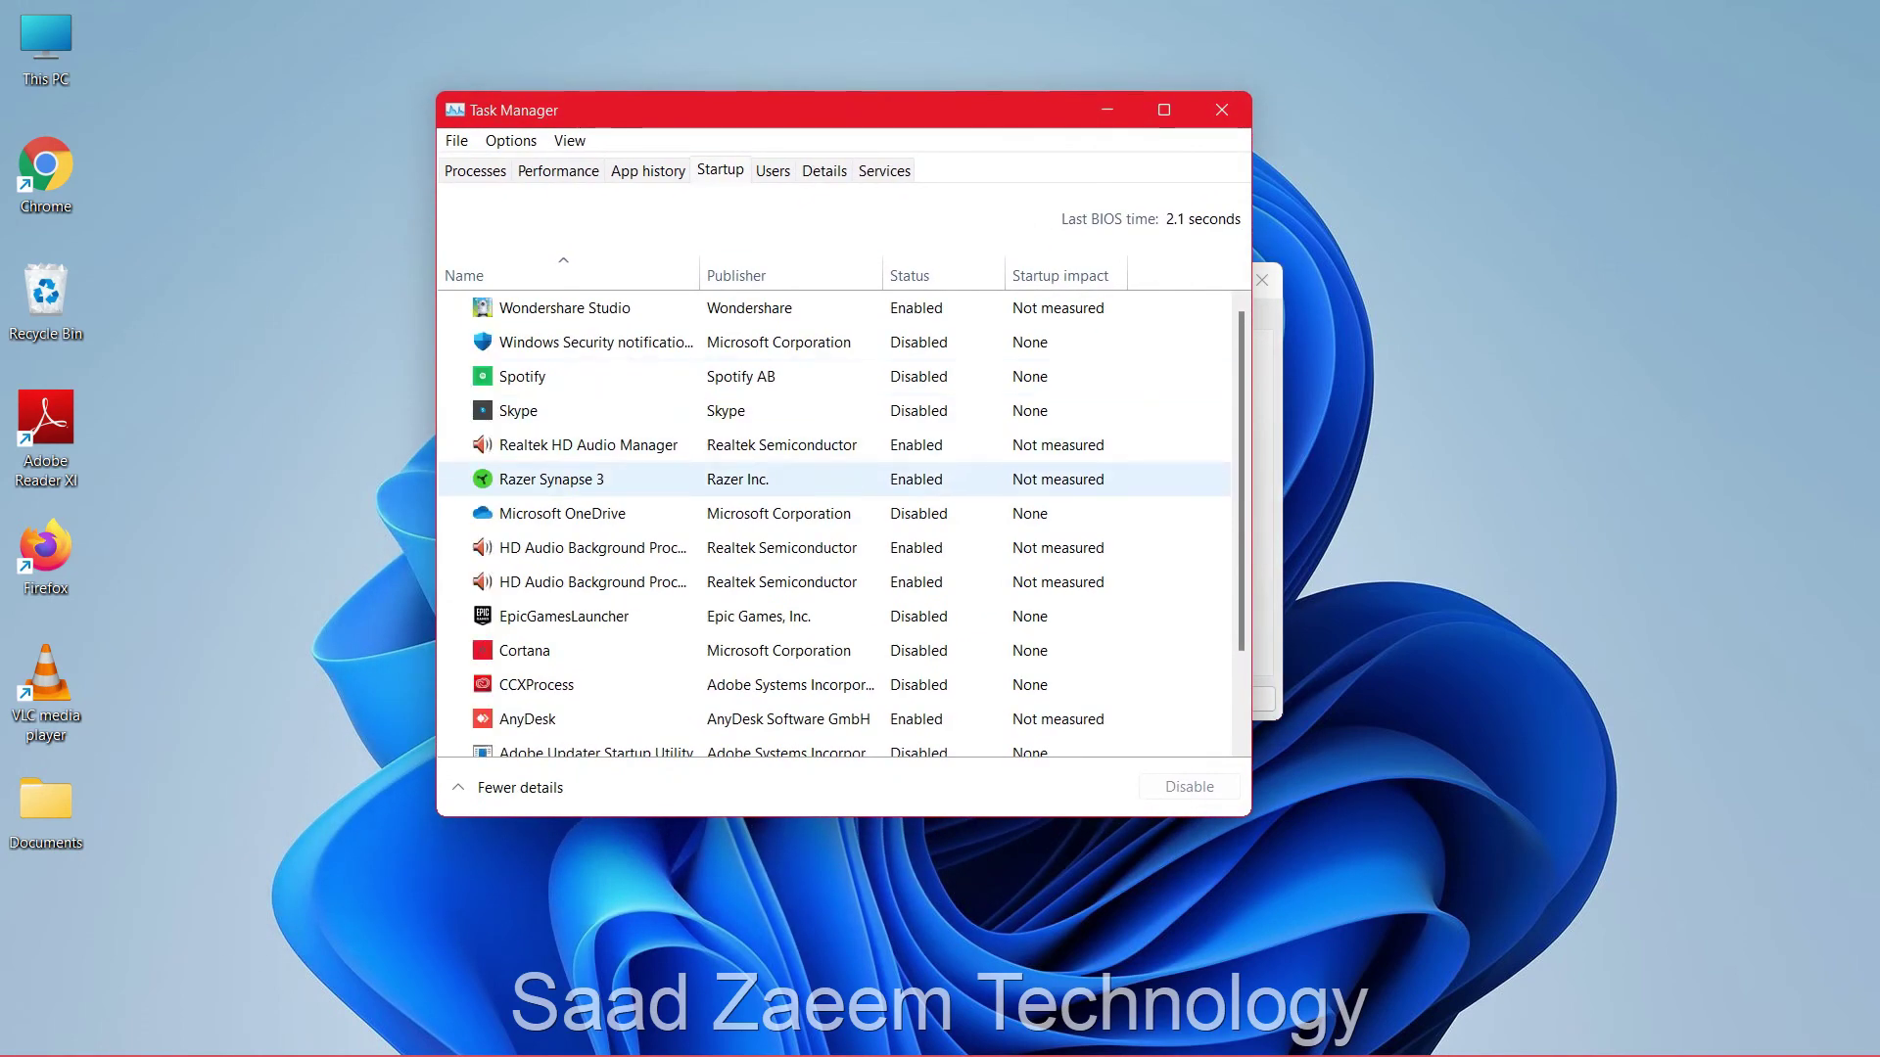
scroll(832, 461, down, 1)
scroll(832, 462, down, 1)
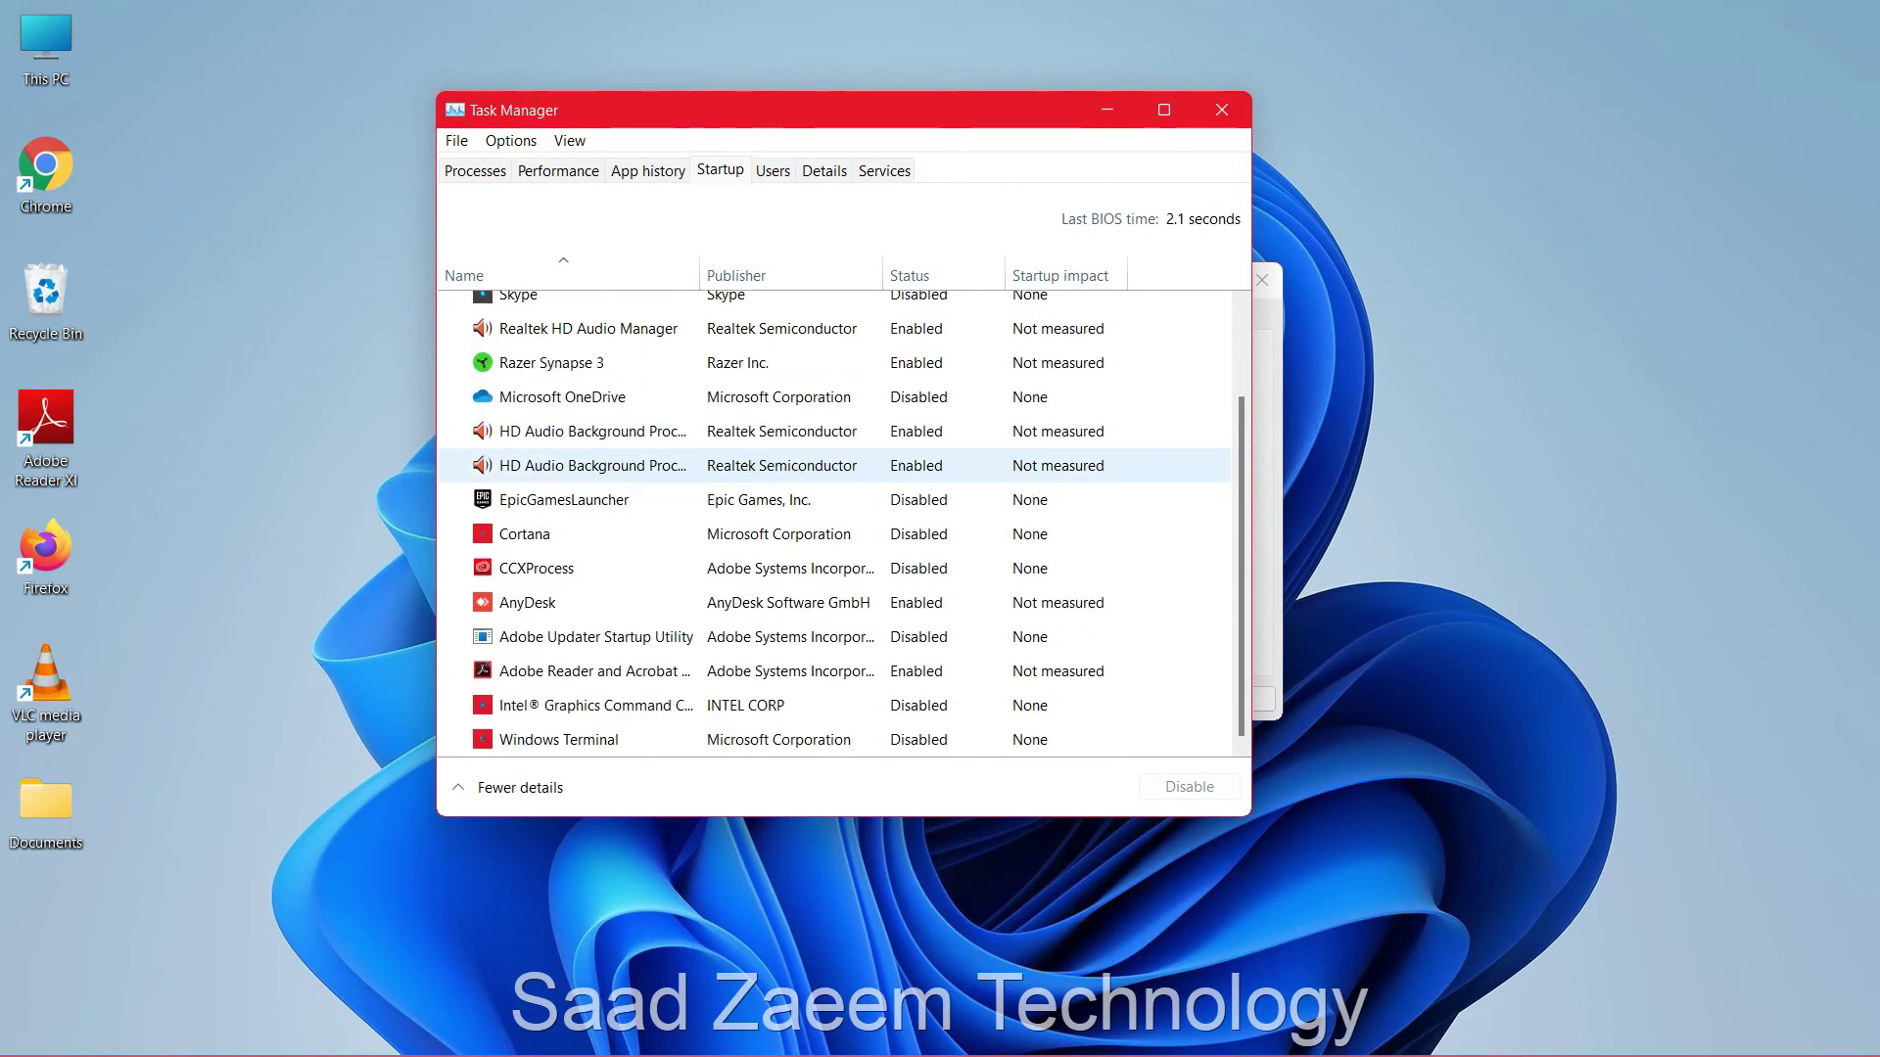
scroll(833, 470, up, 2)
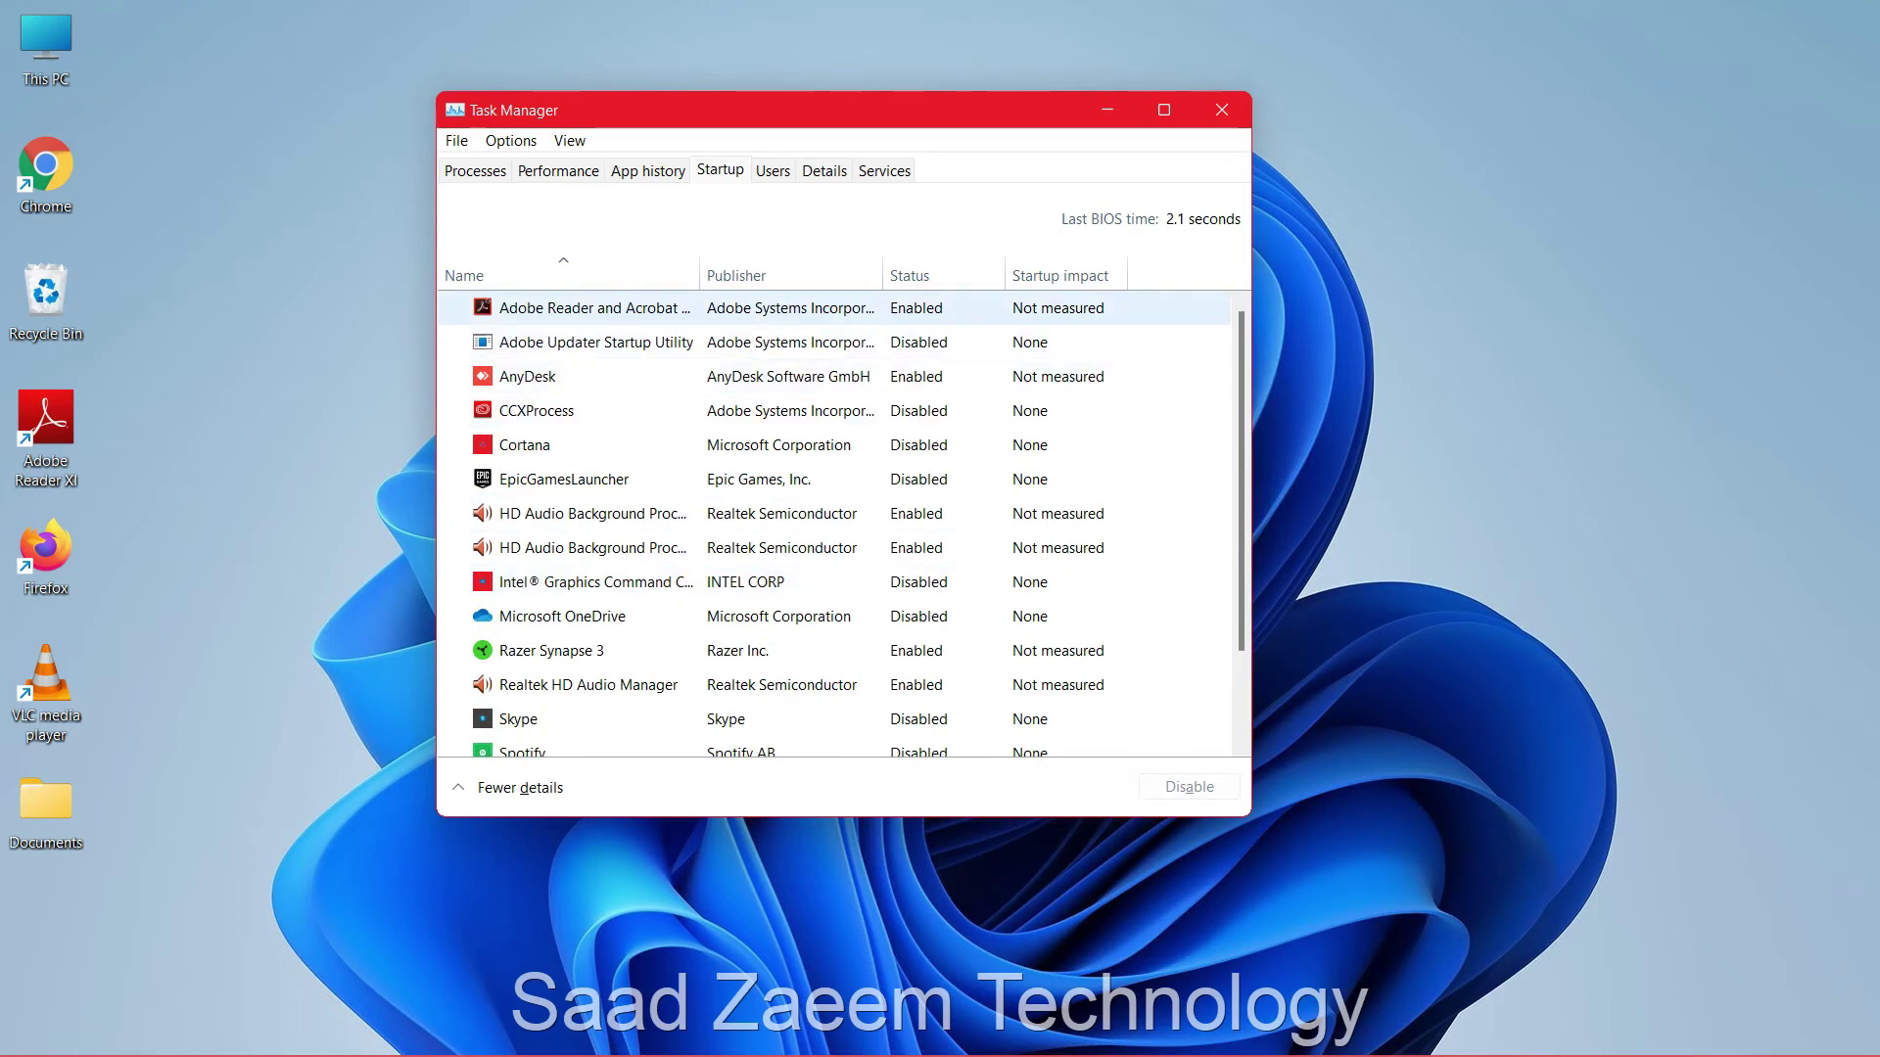
click(587, 308)
click(1189, 786)
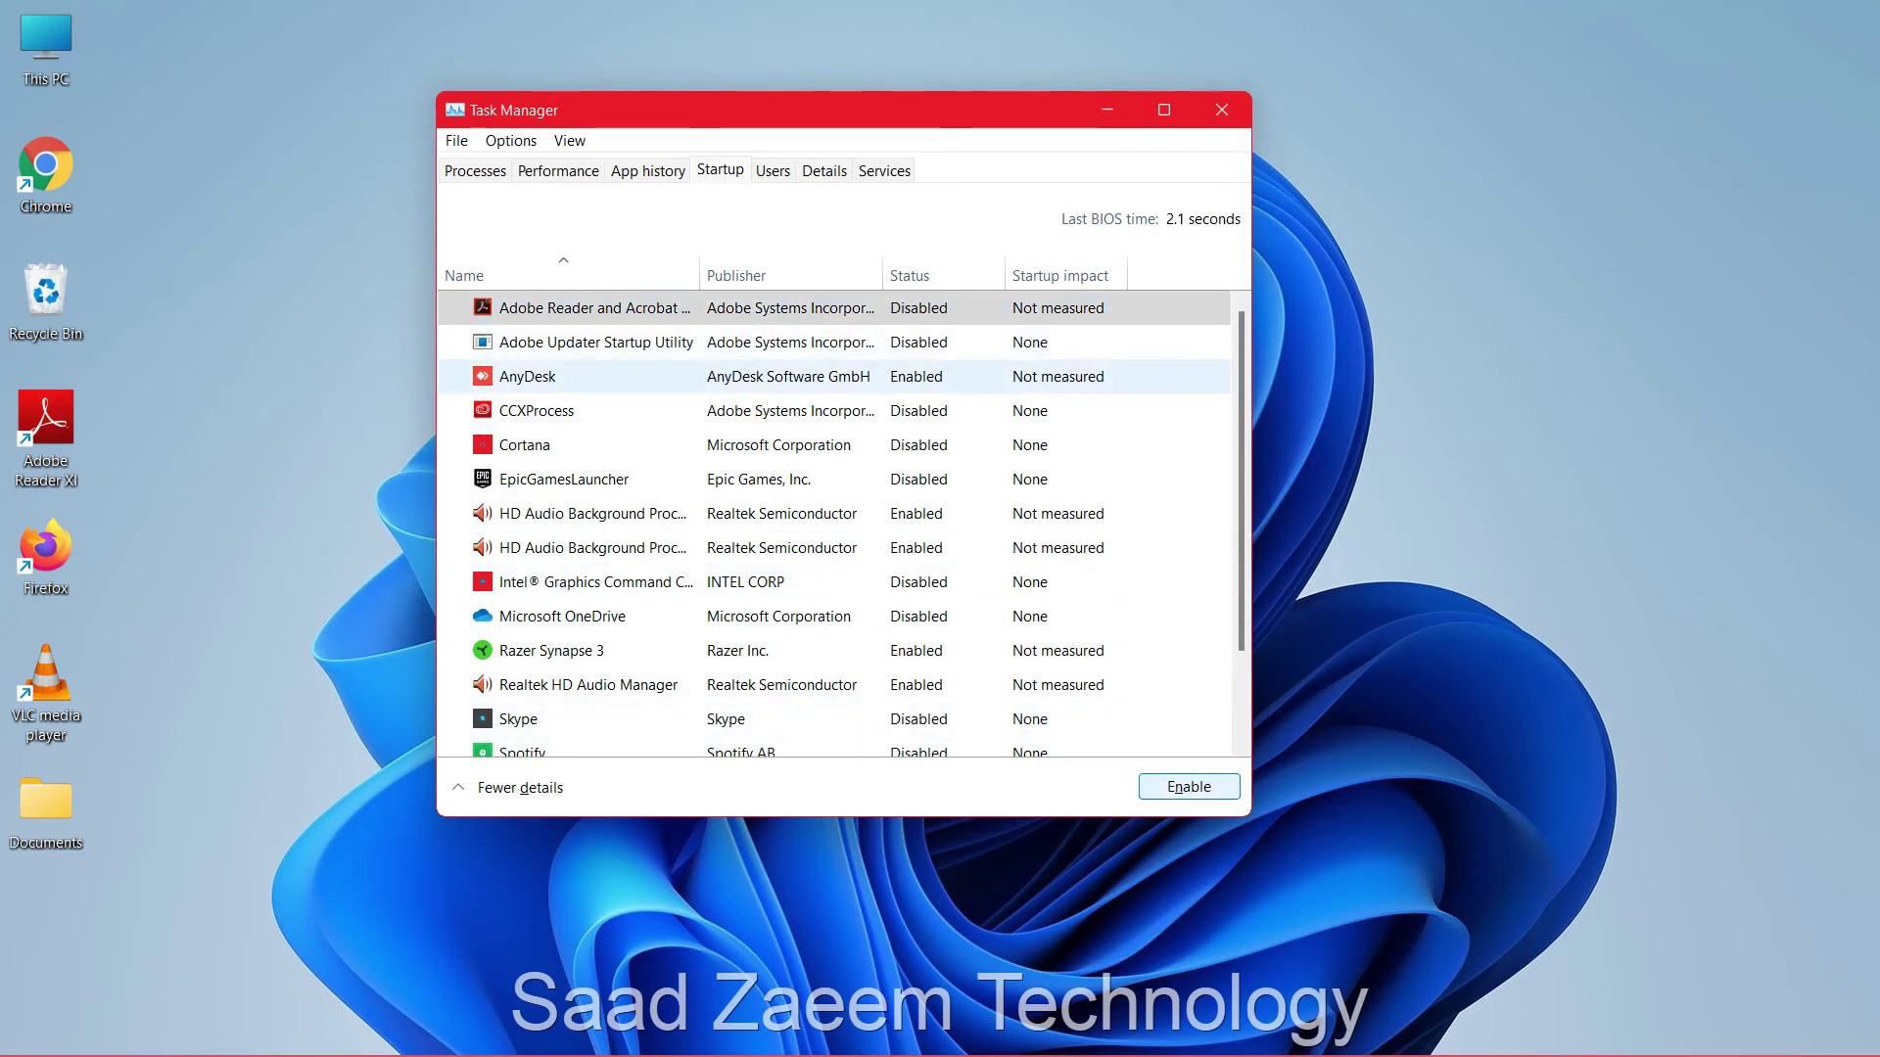
click(587, 376)
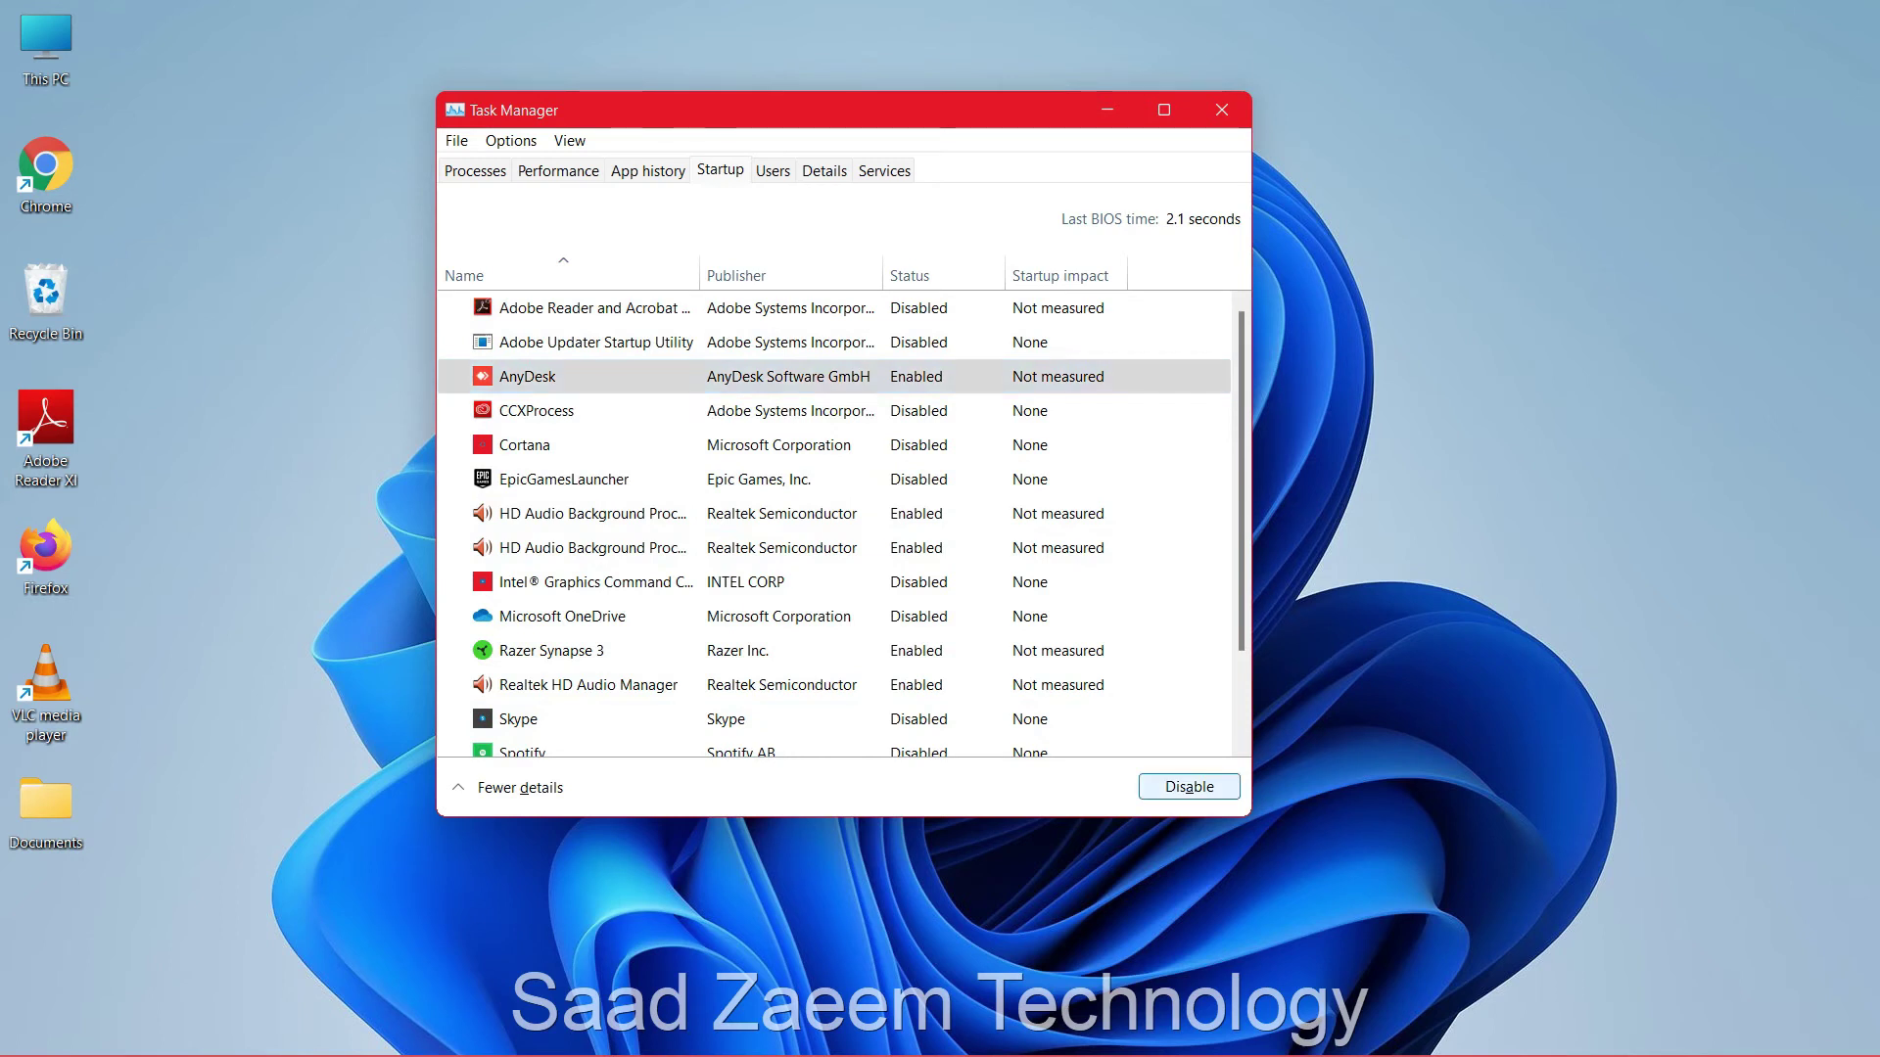
key(alt+a)
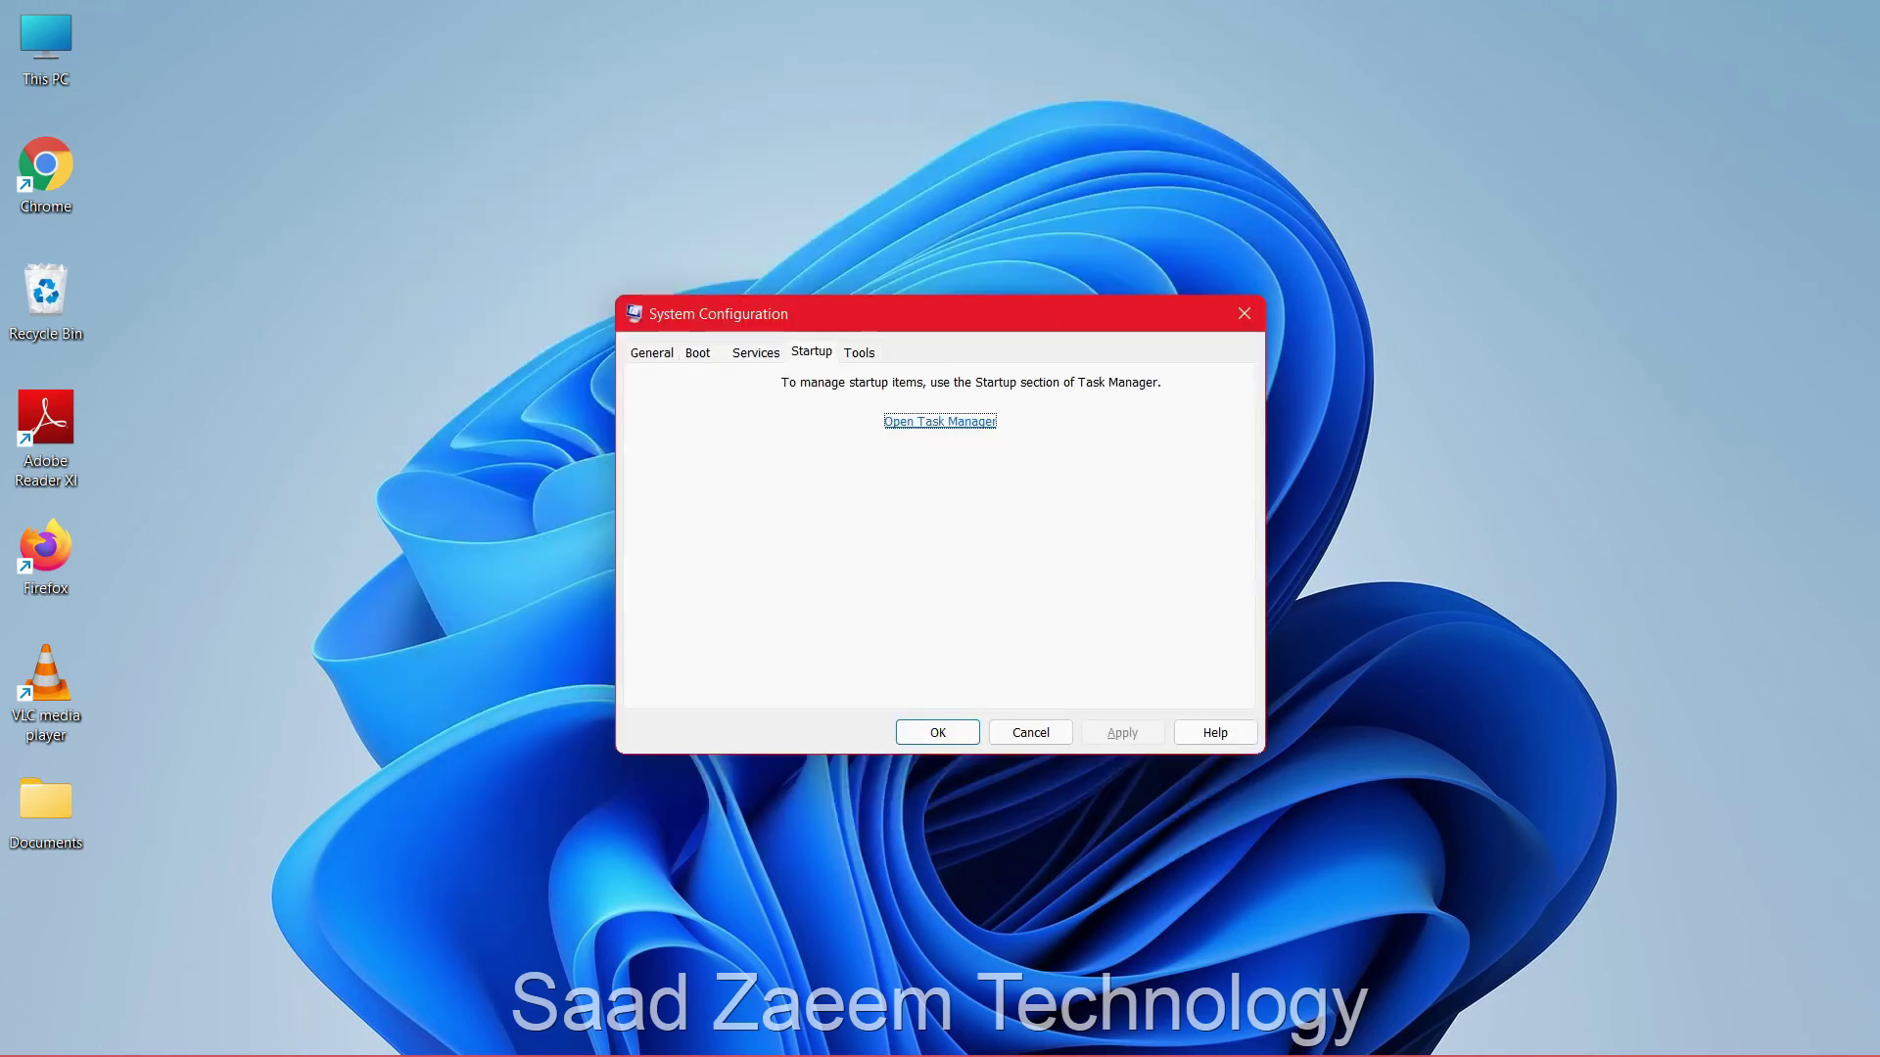
Turn off Safe boot in System Configuration's boot options, apply the change and exit without restarting
key(Escape)
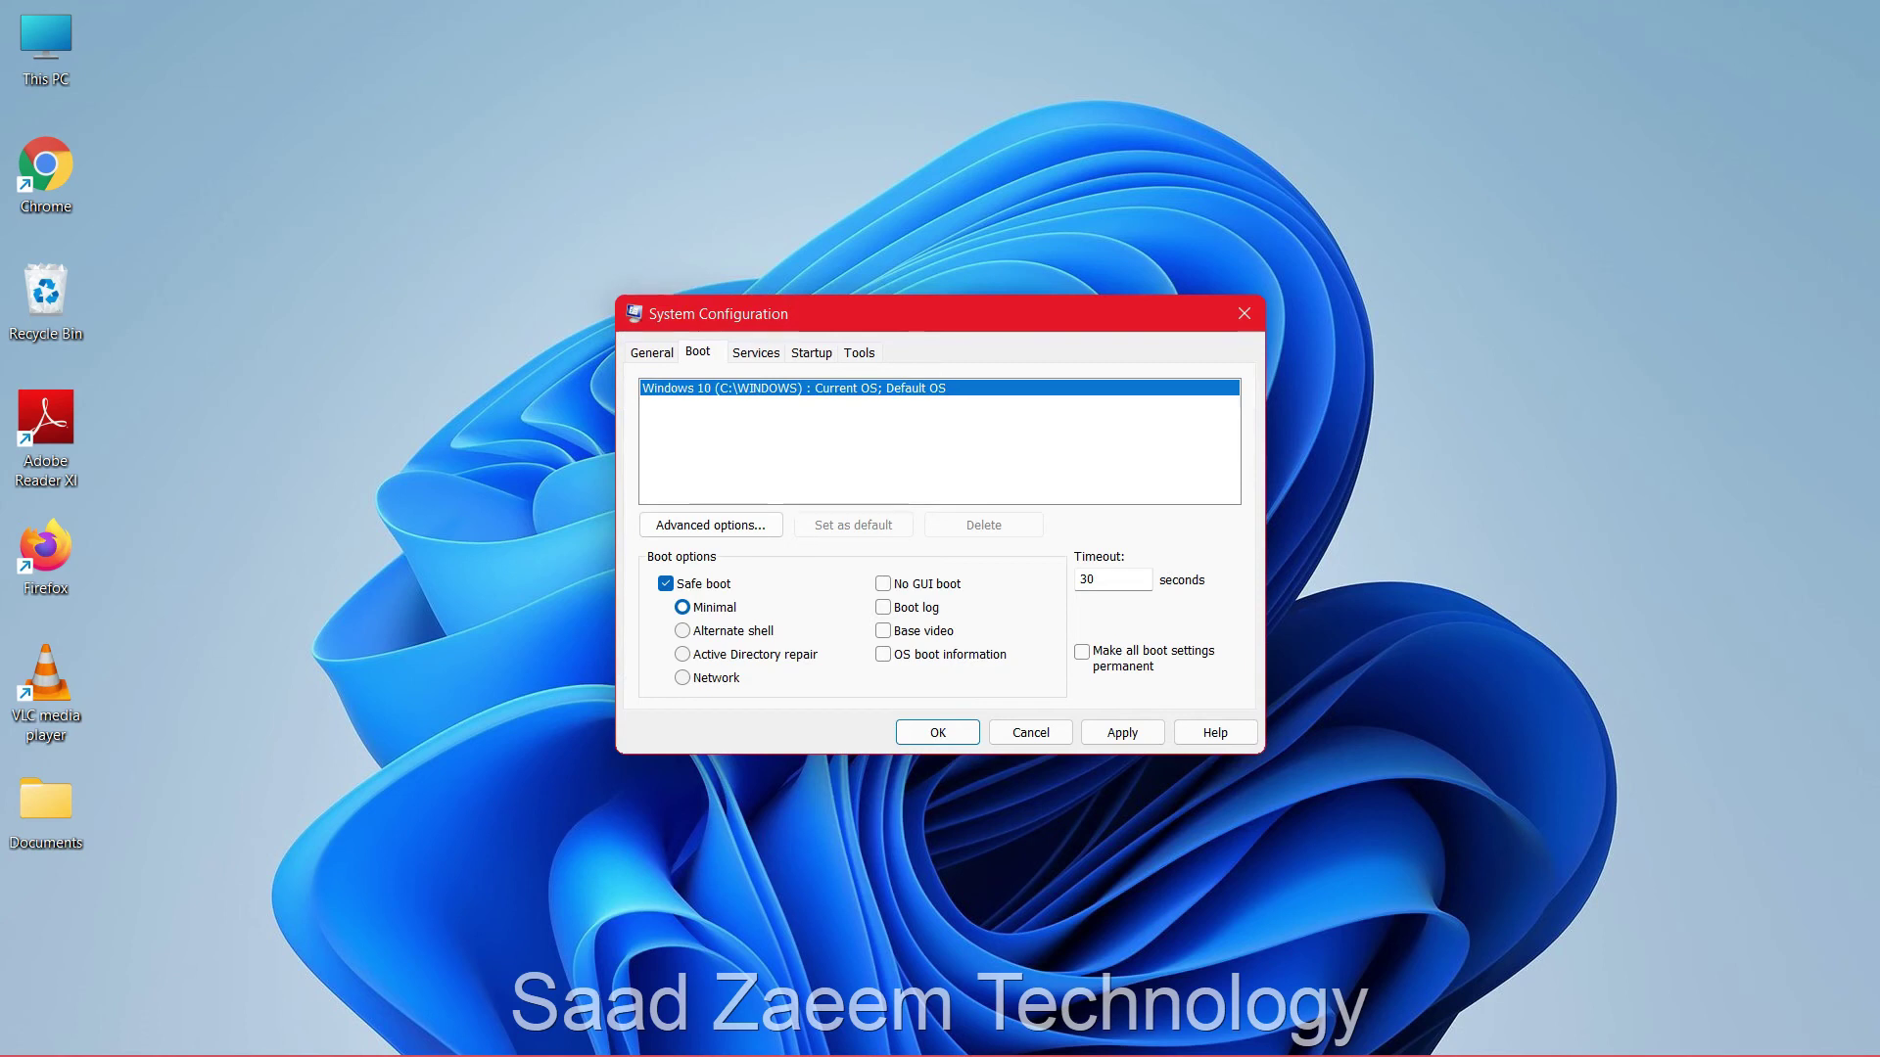
key(super)
click(665, 583)
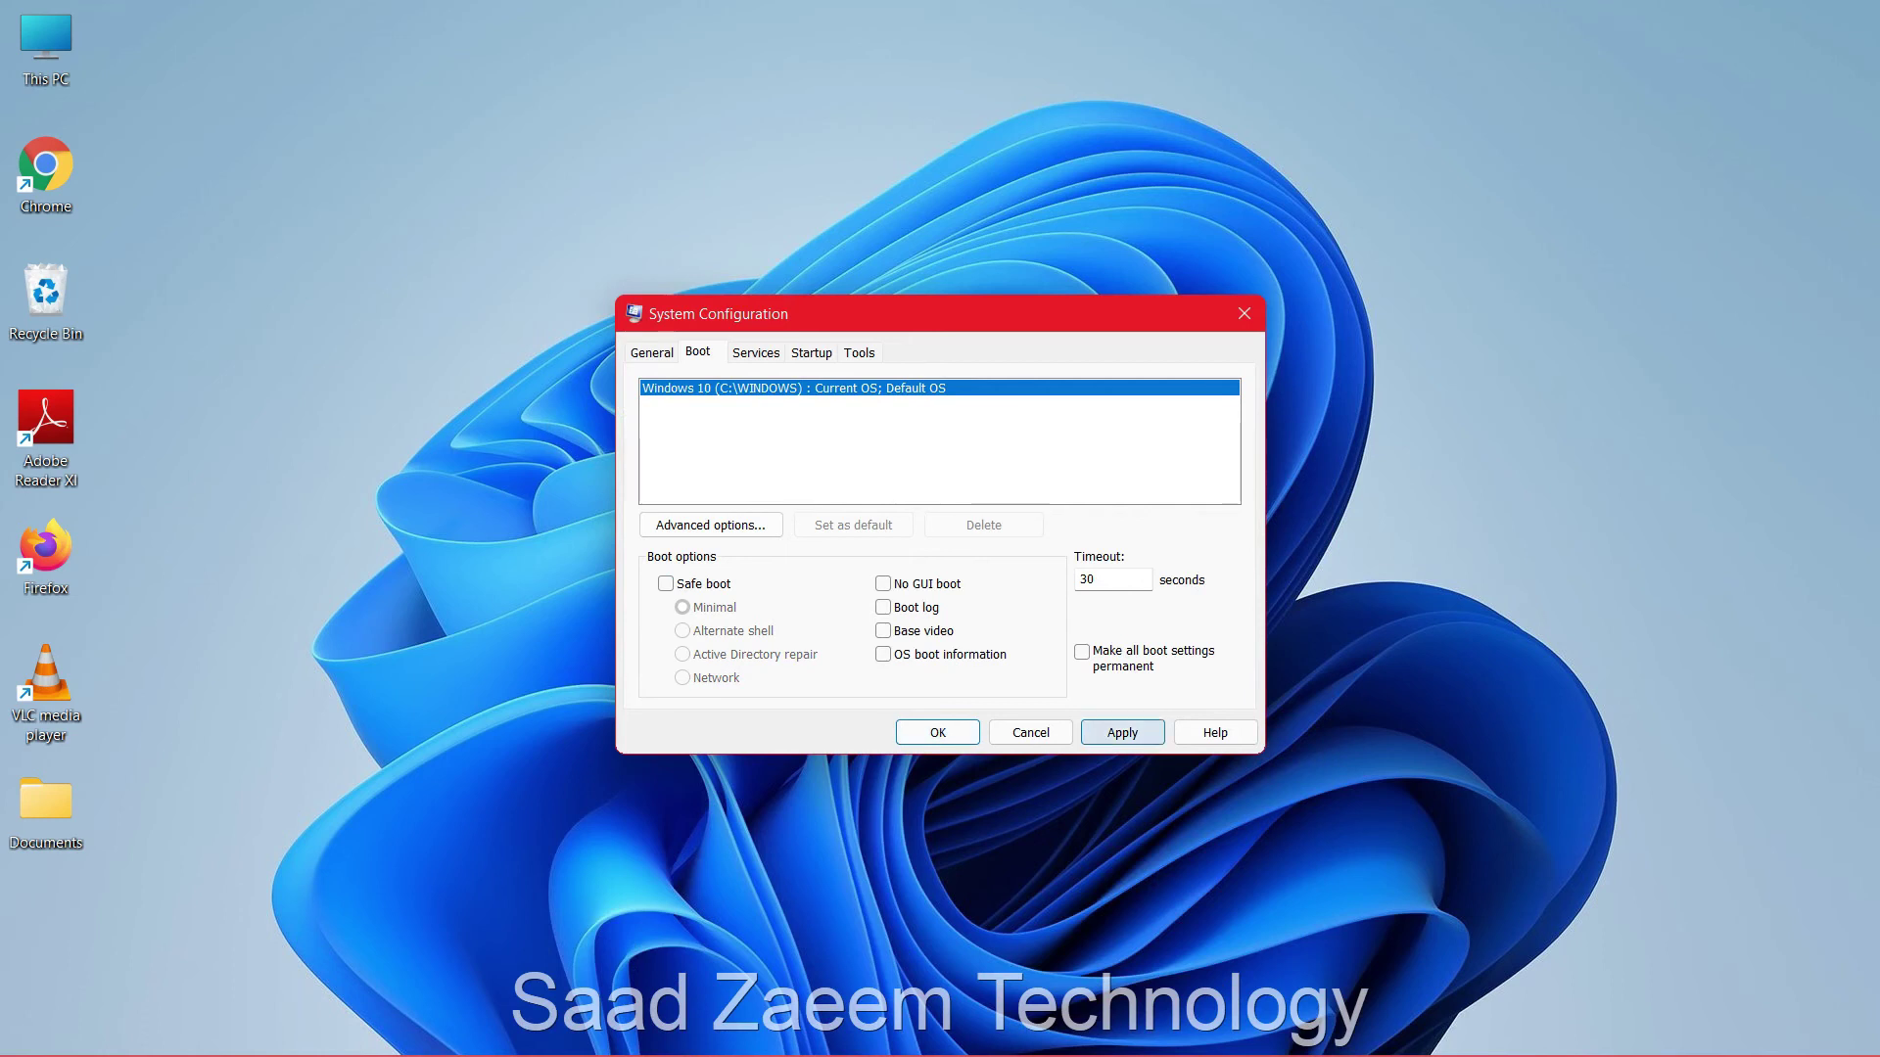
click(1122, 732)
click(937, 733)
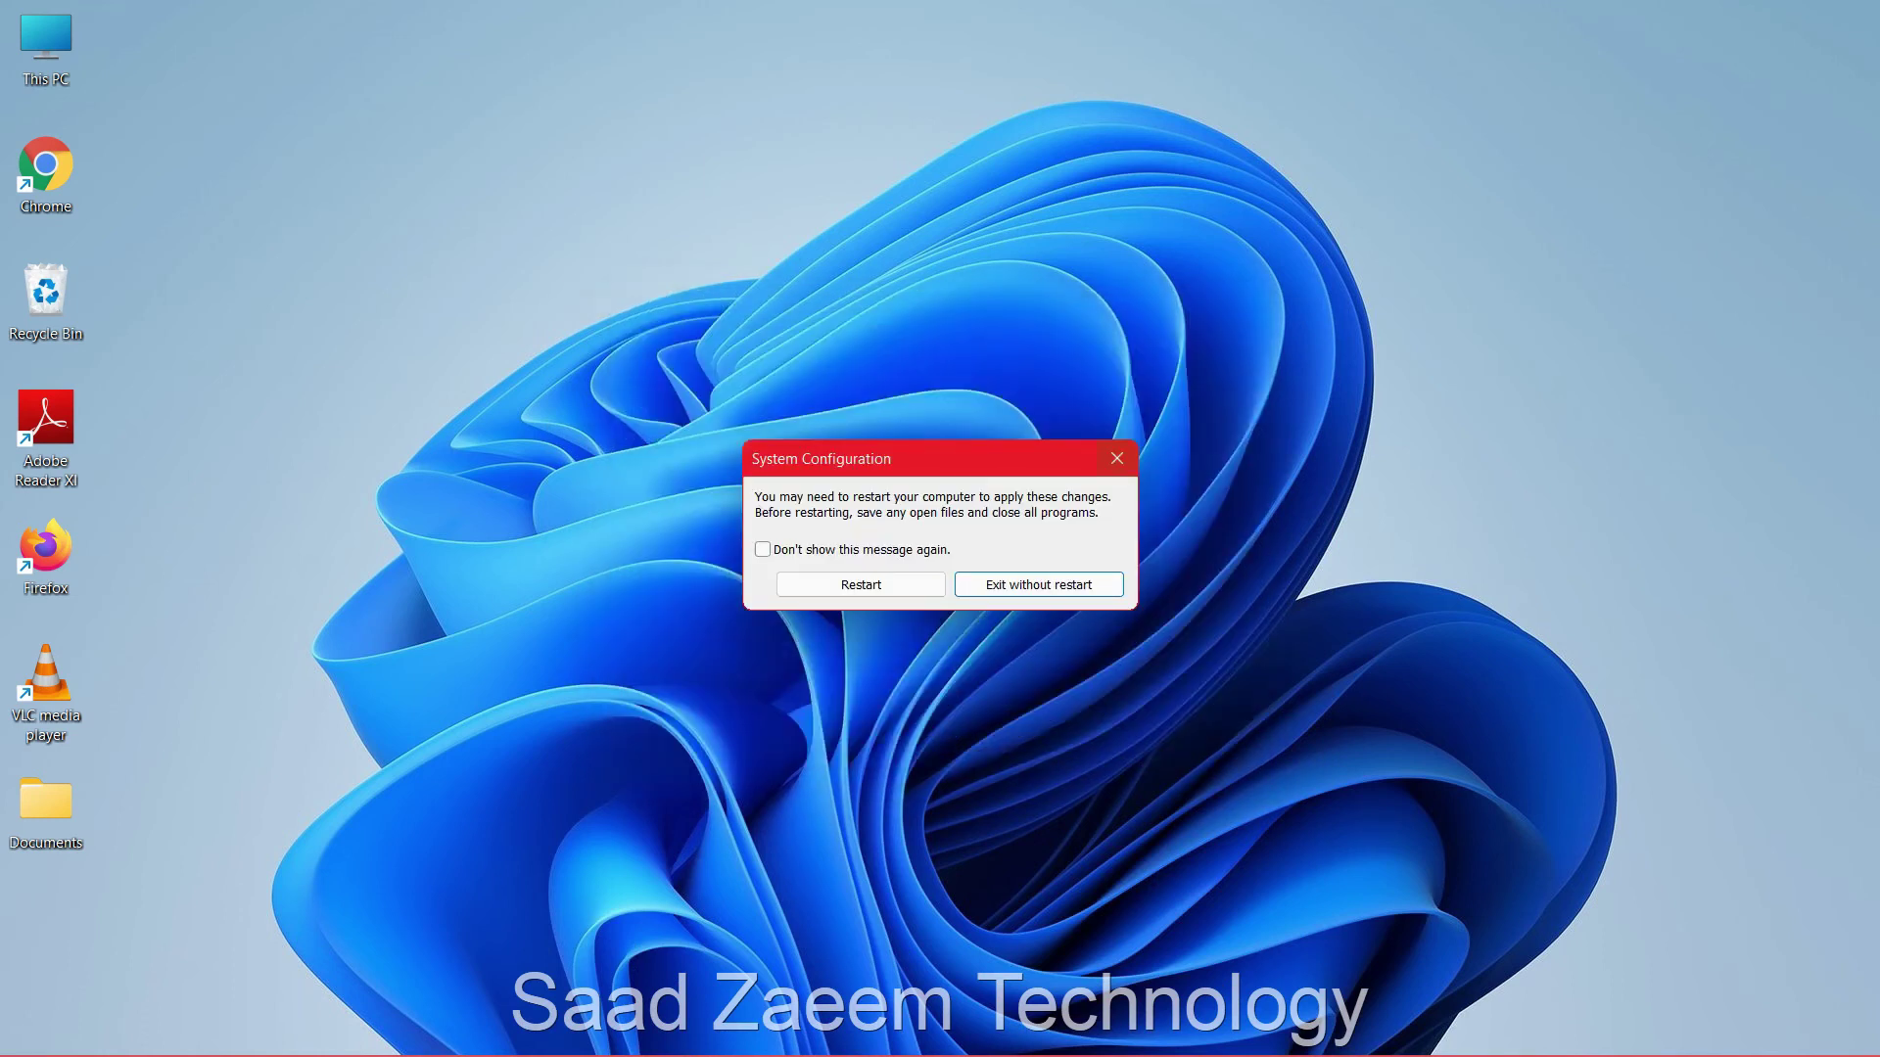
key(Return)
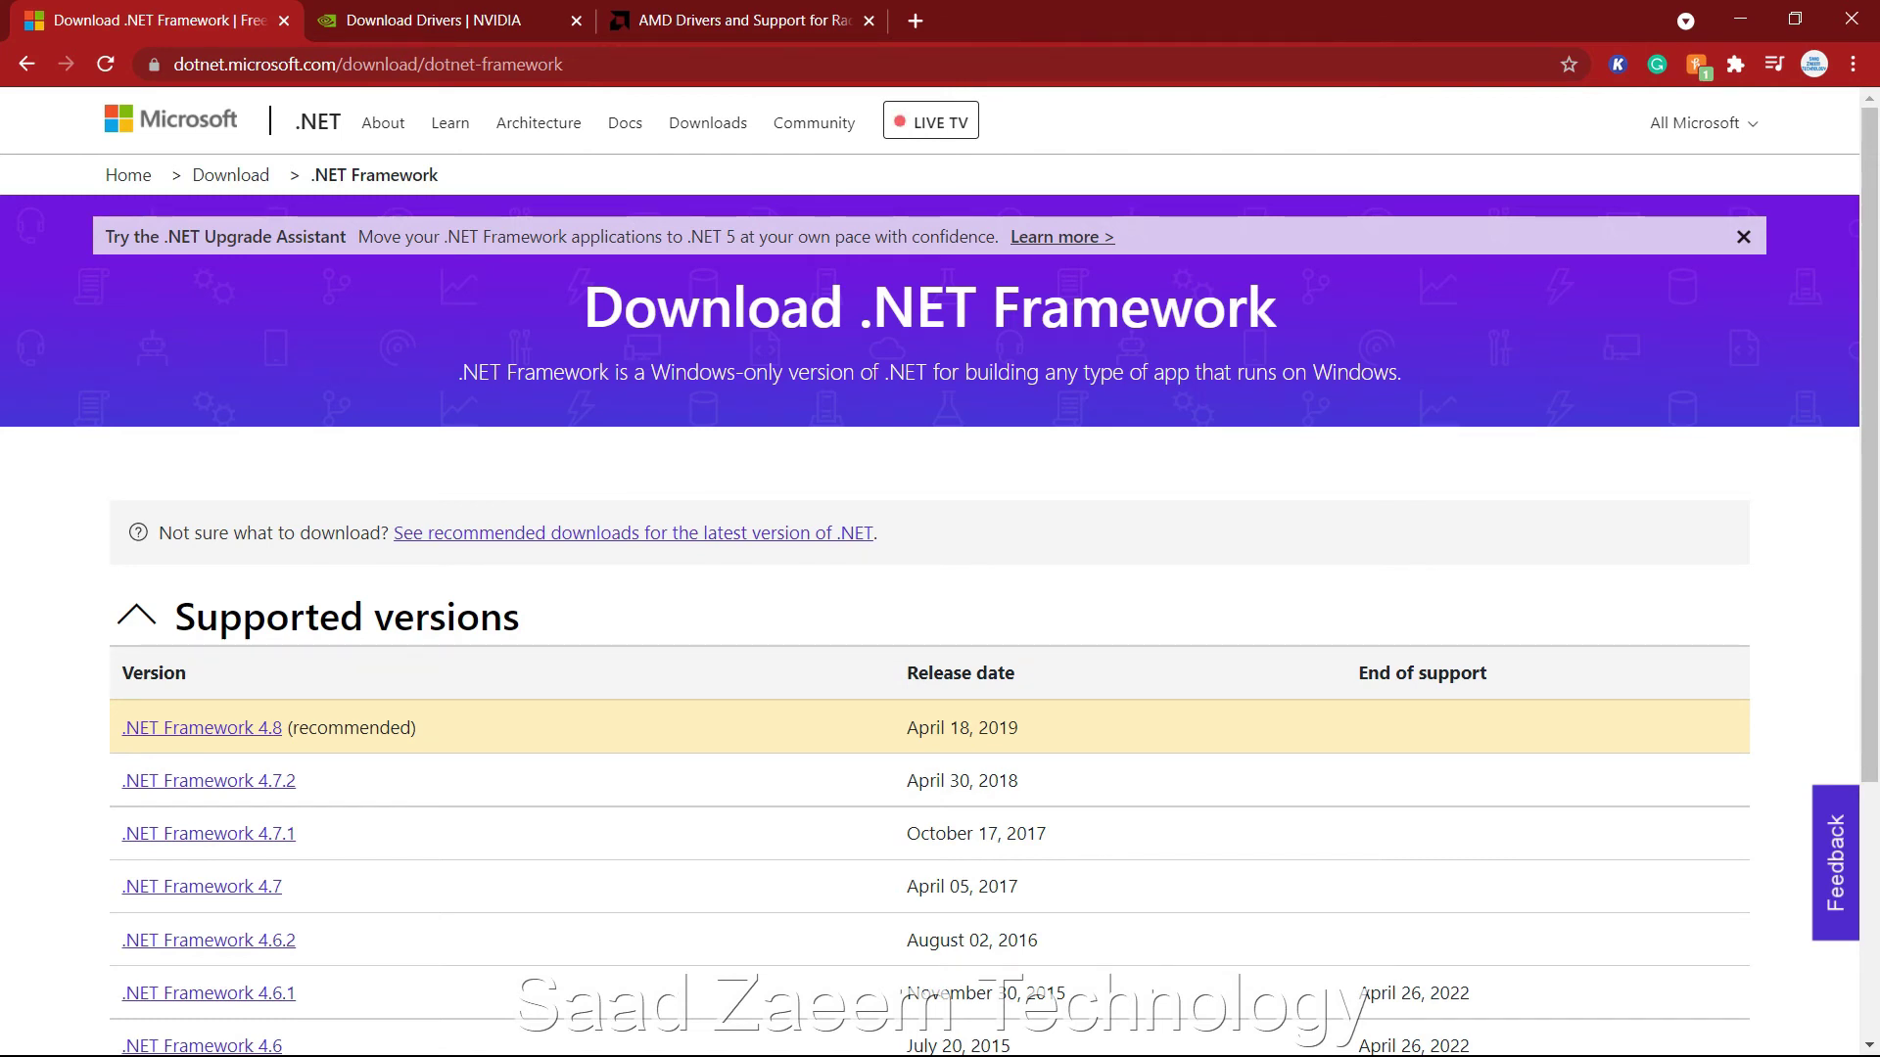
In Chrome, open the .NET Framework 4.8 download page and check the NVIDIA driver page's product types, keeping TITAN
key(Tab)
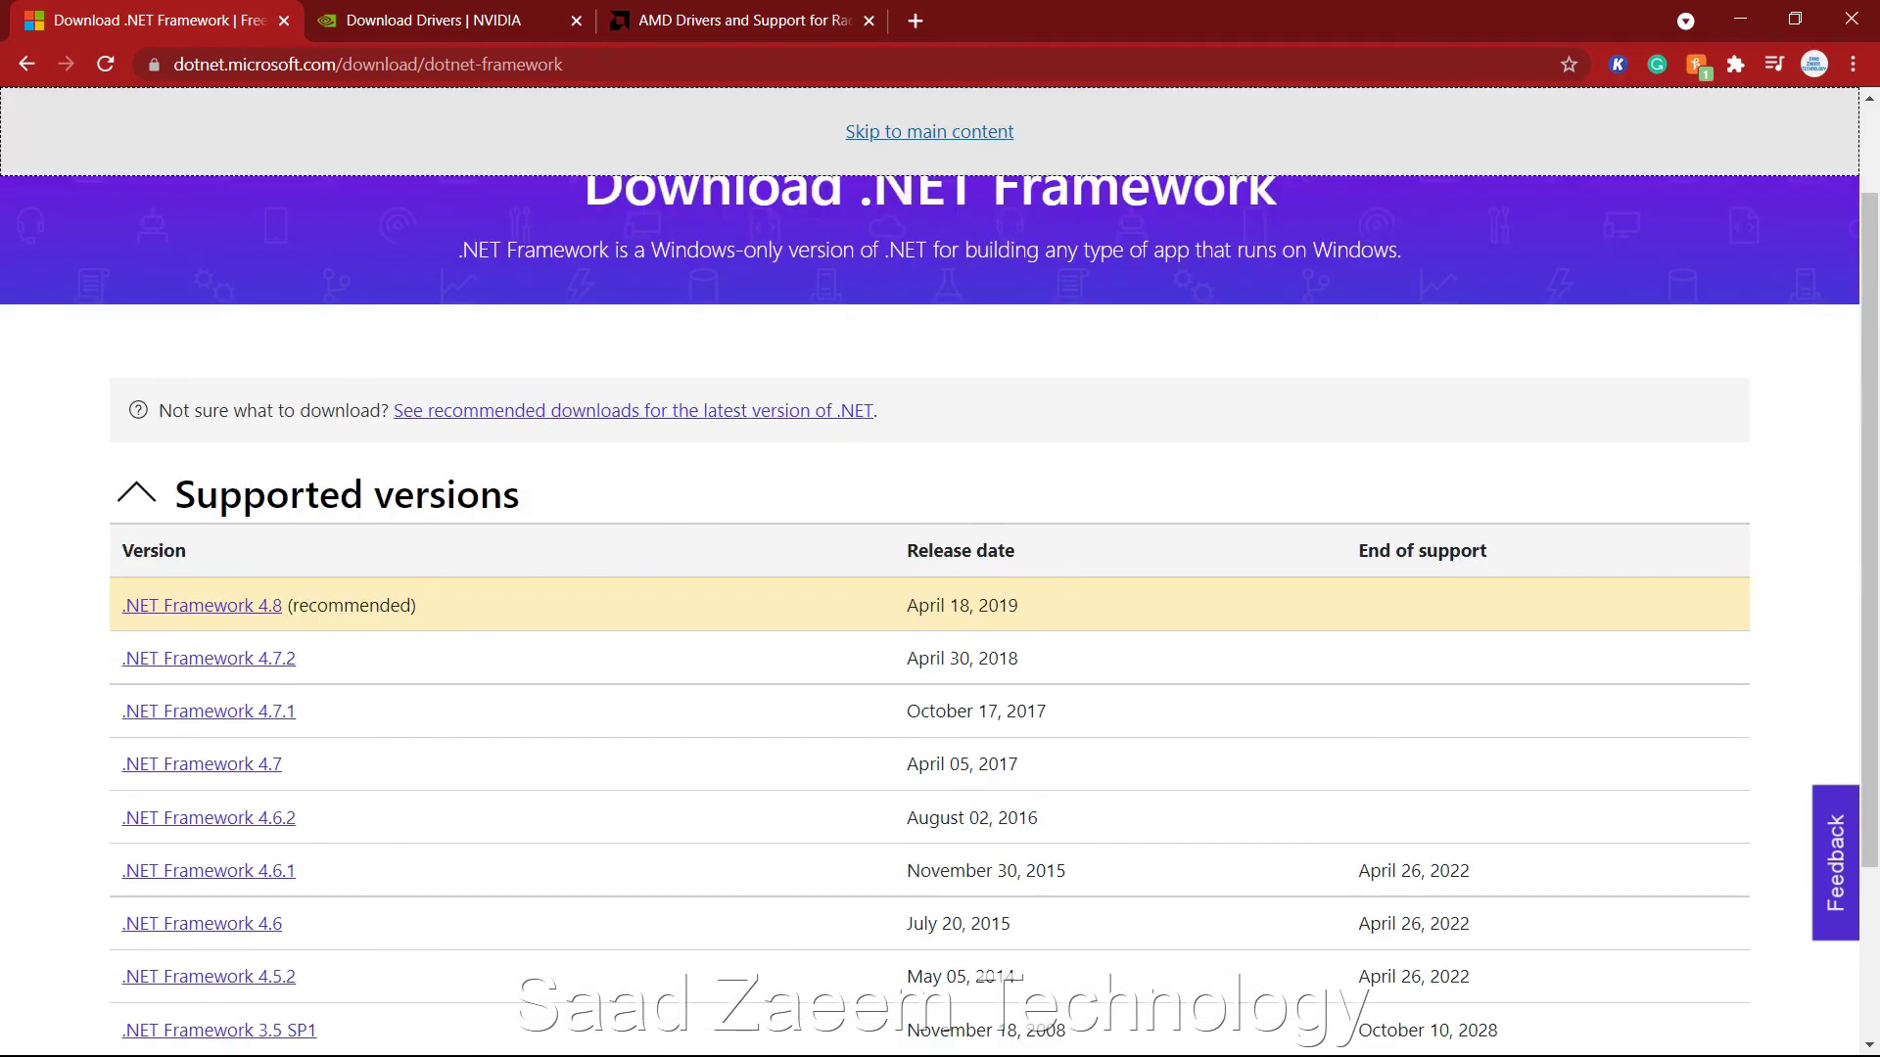
click(201, 605)
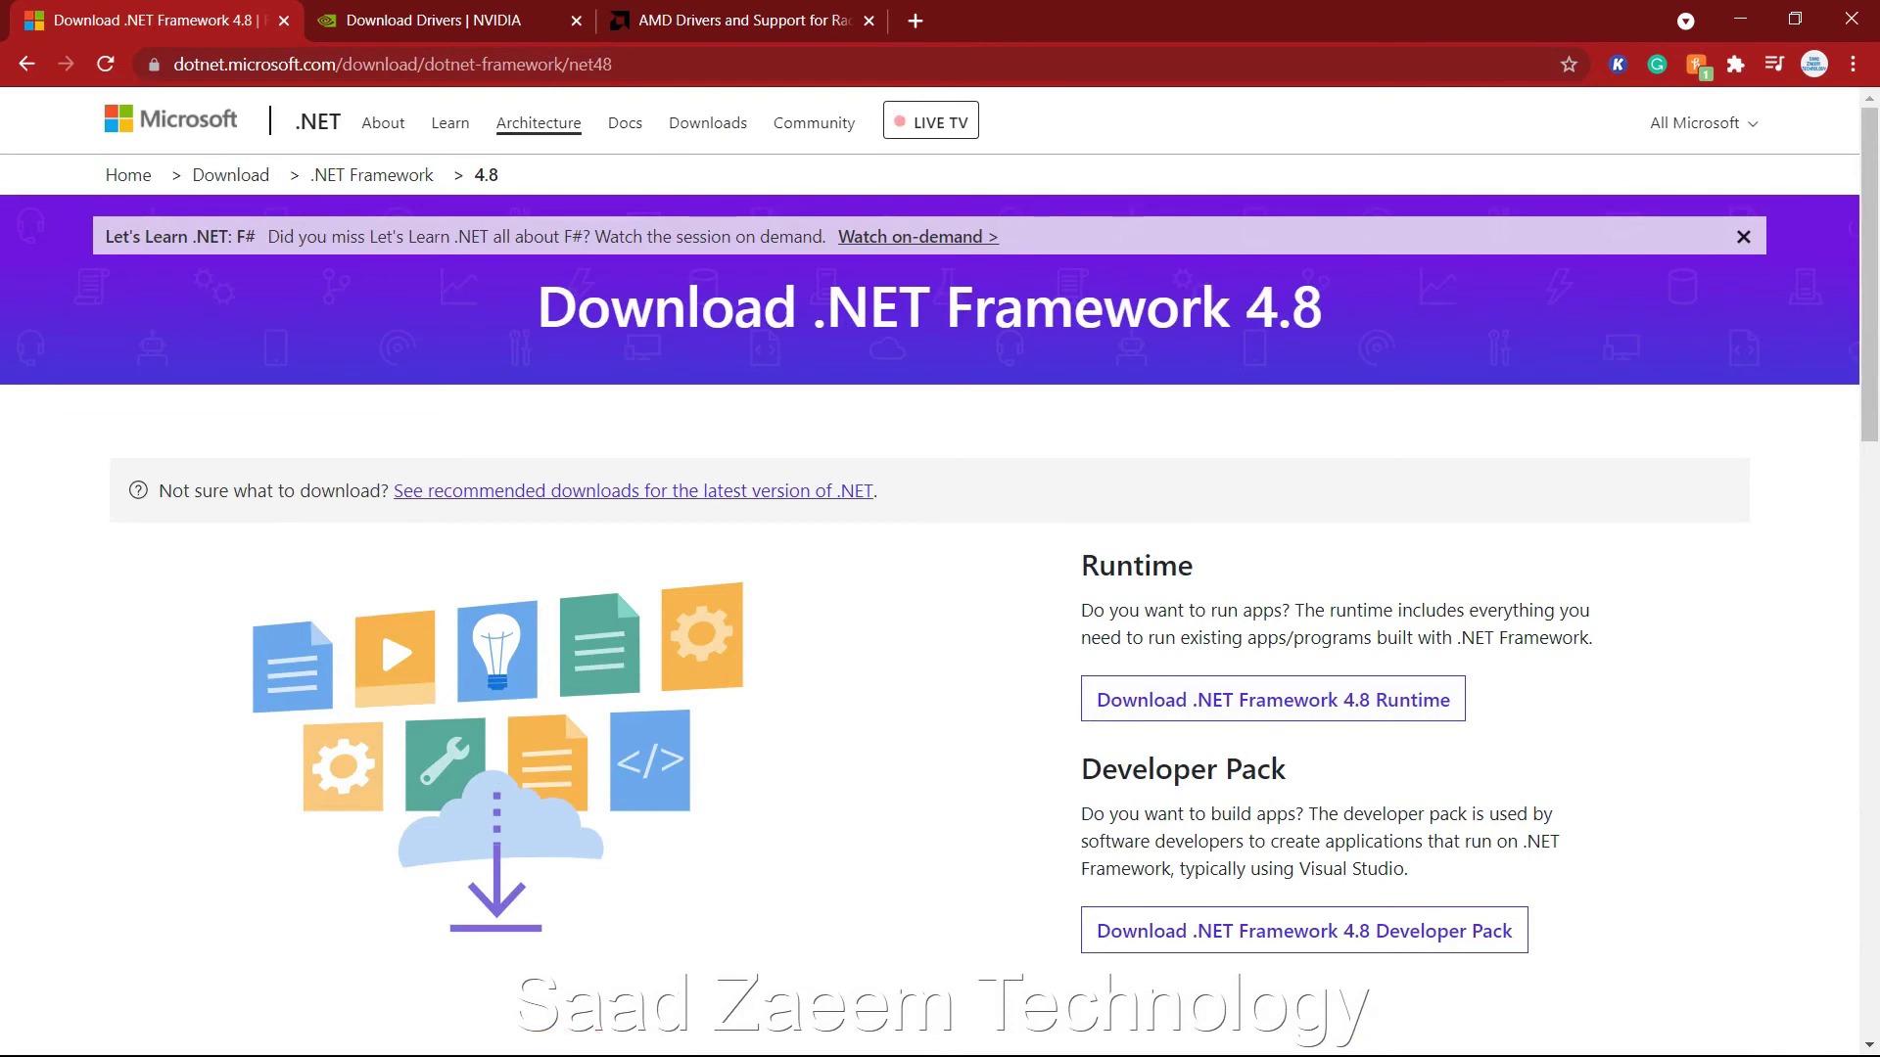
key(ctrl+Tab)
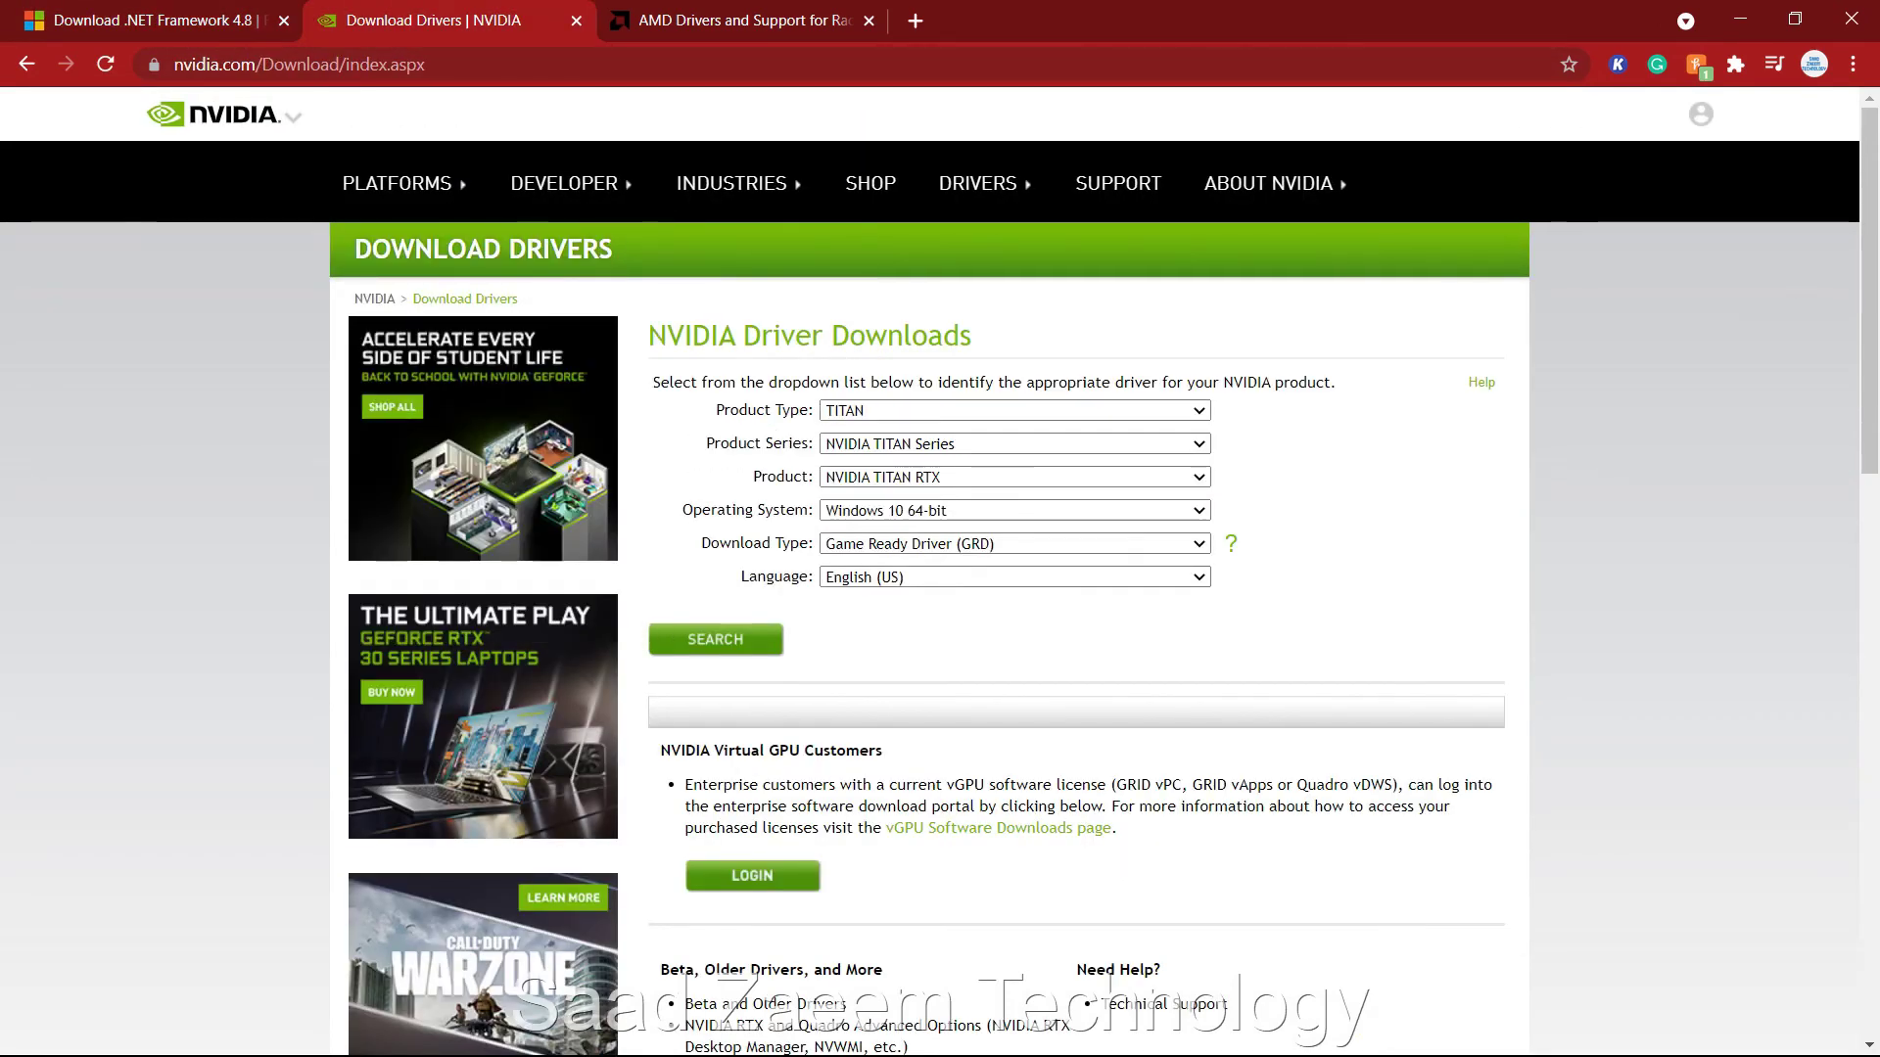
click(1014, 411)
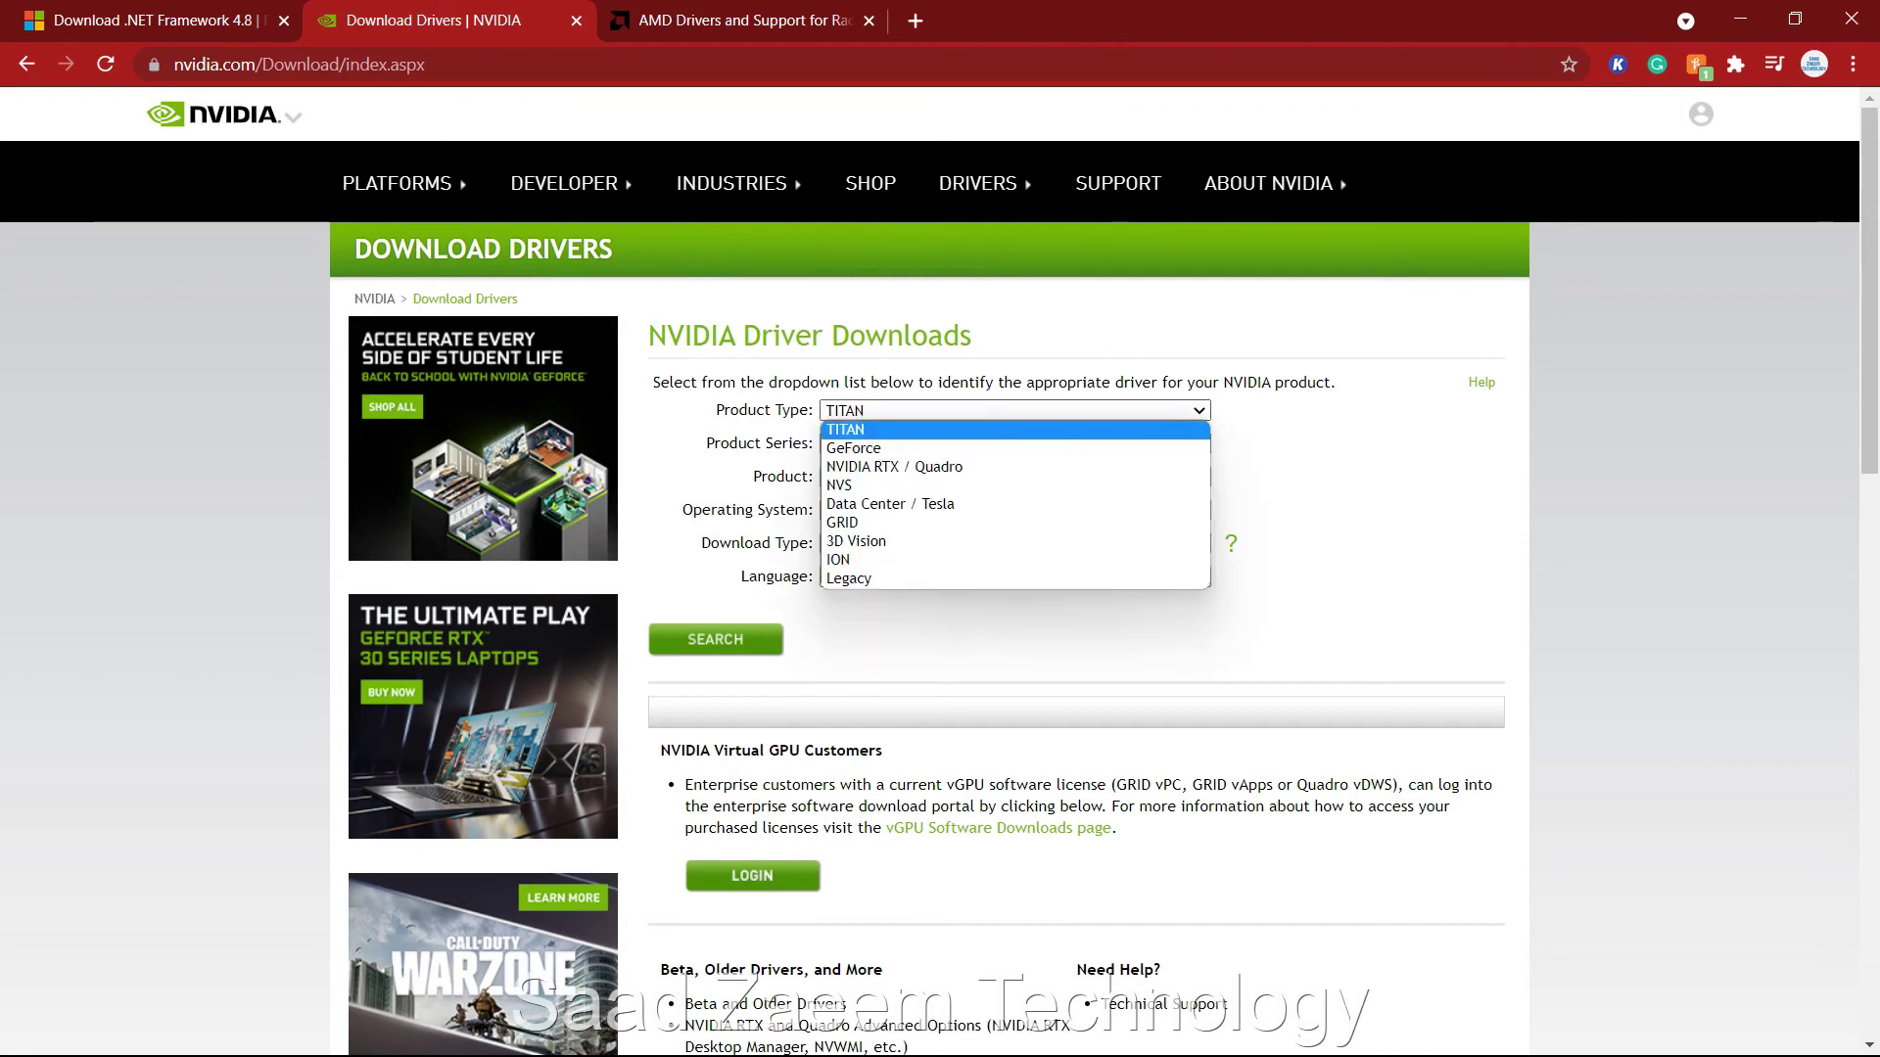
click(881, 428)
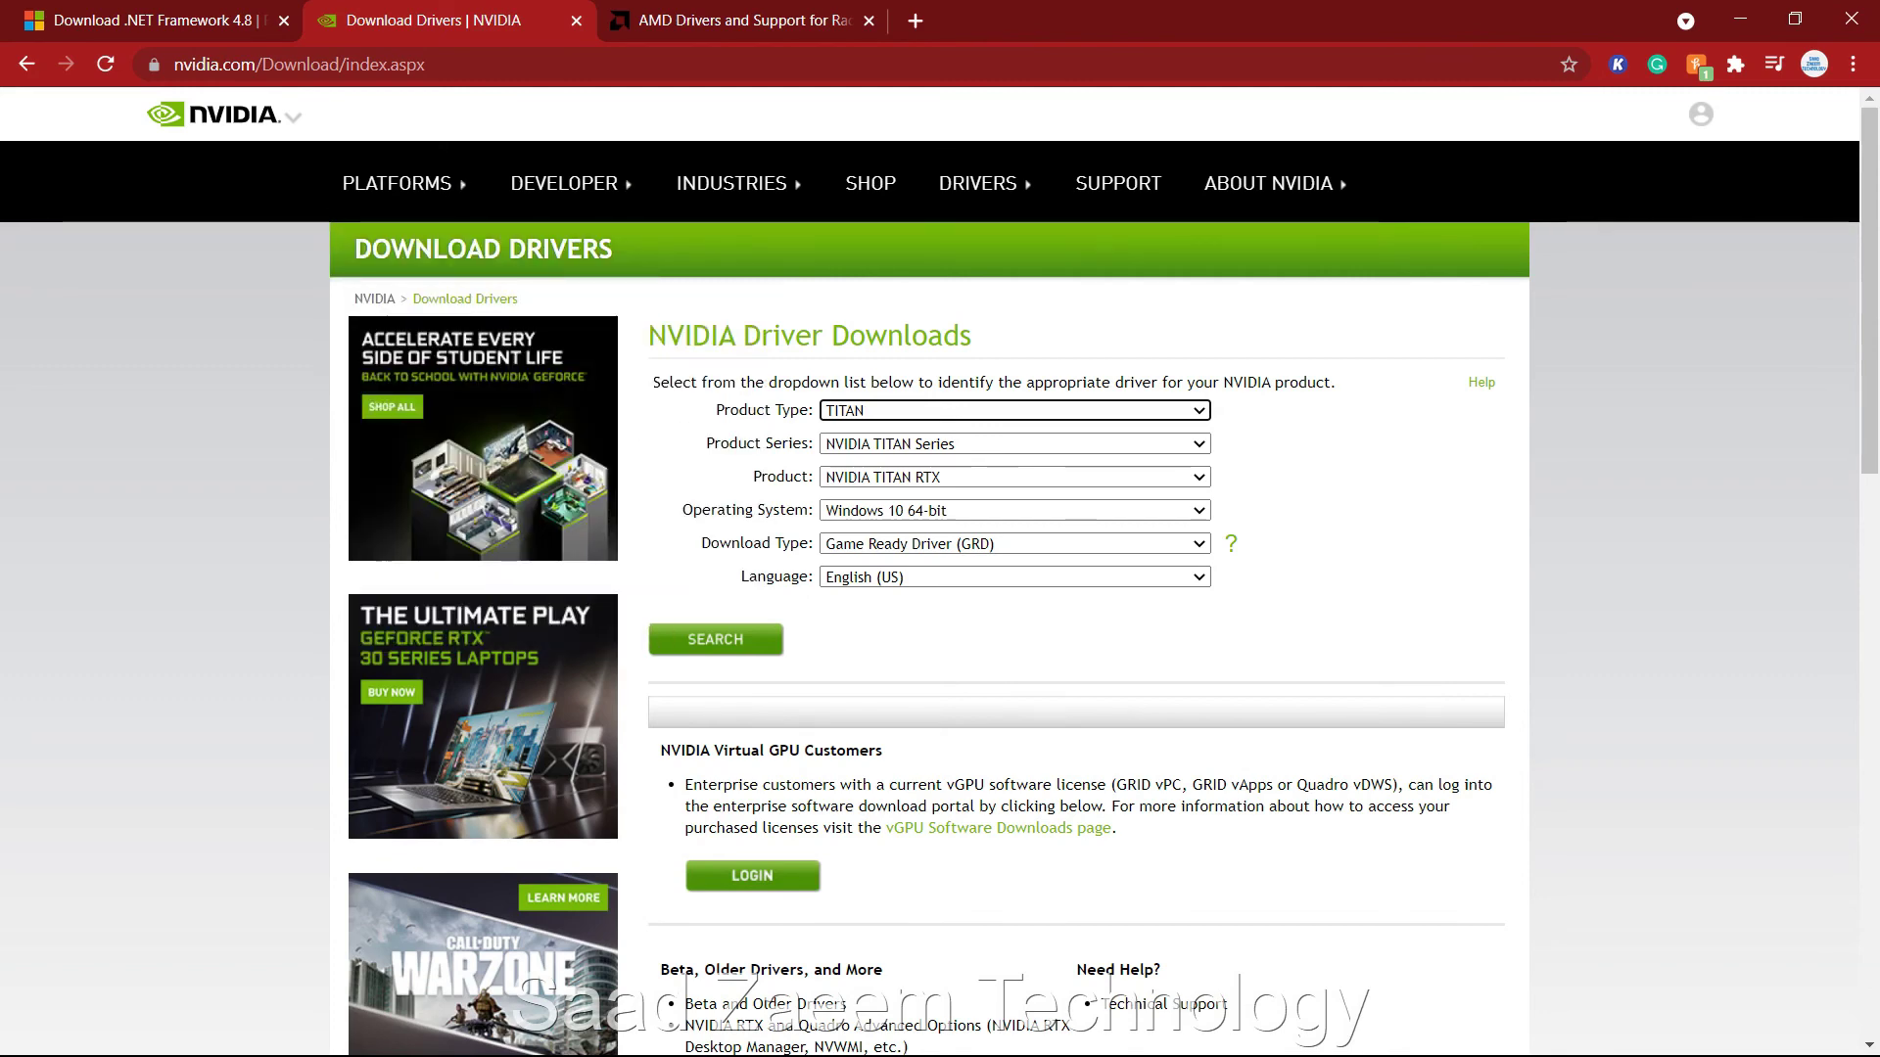
key(ctrl+Tab)
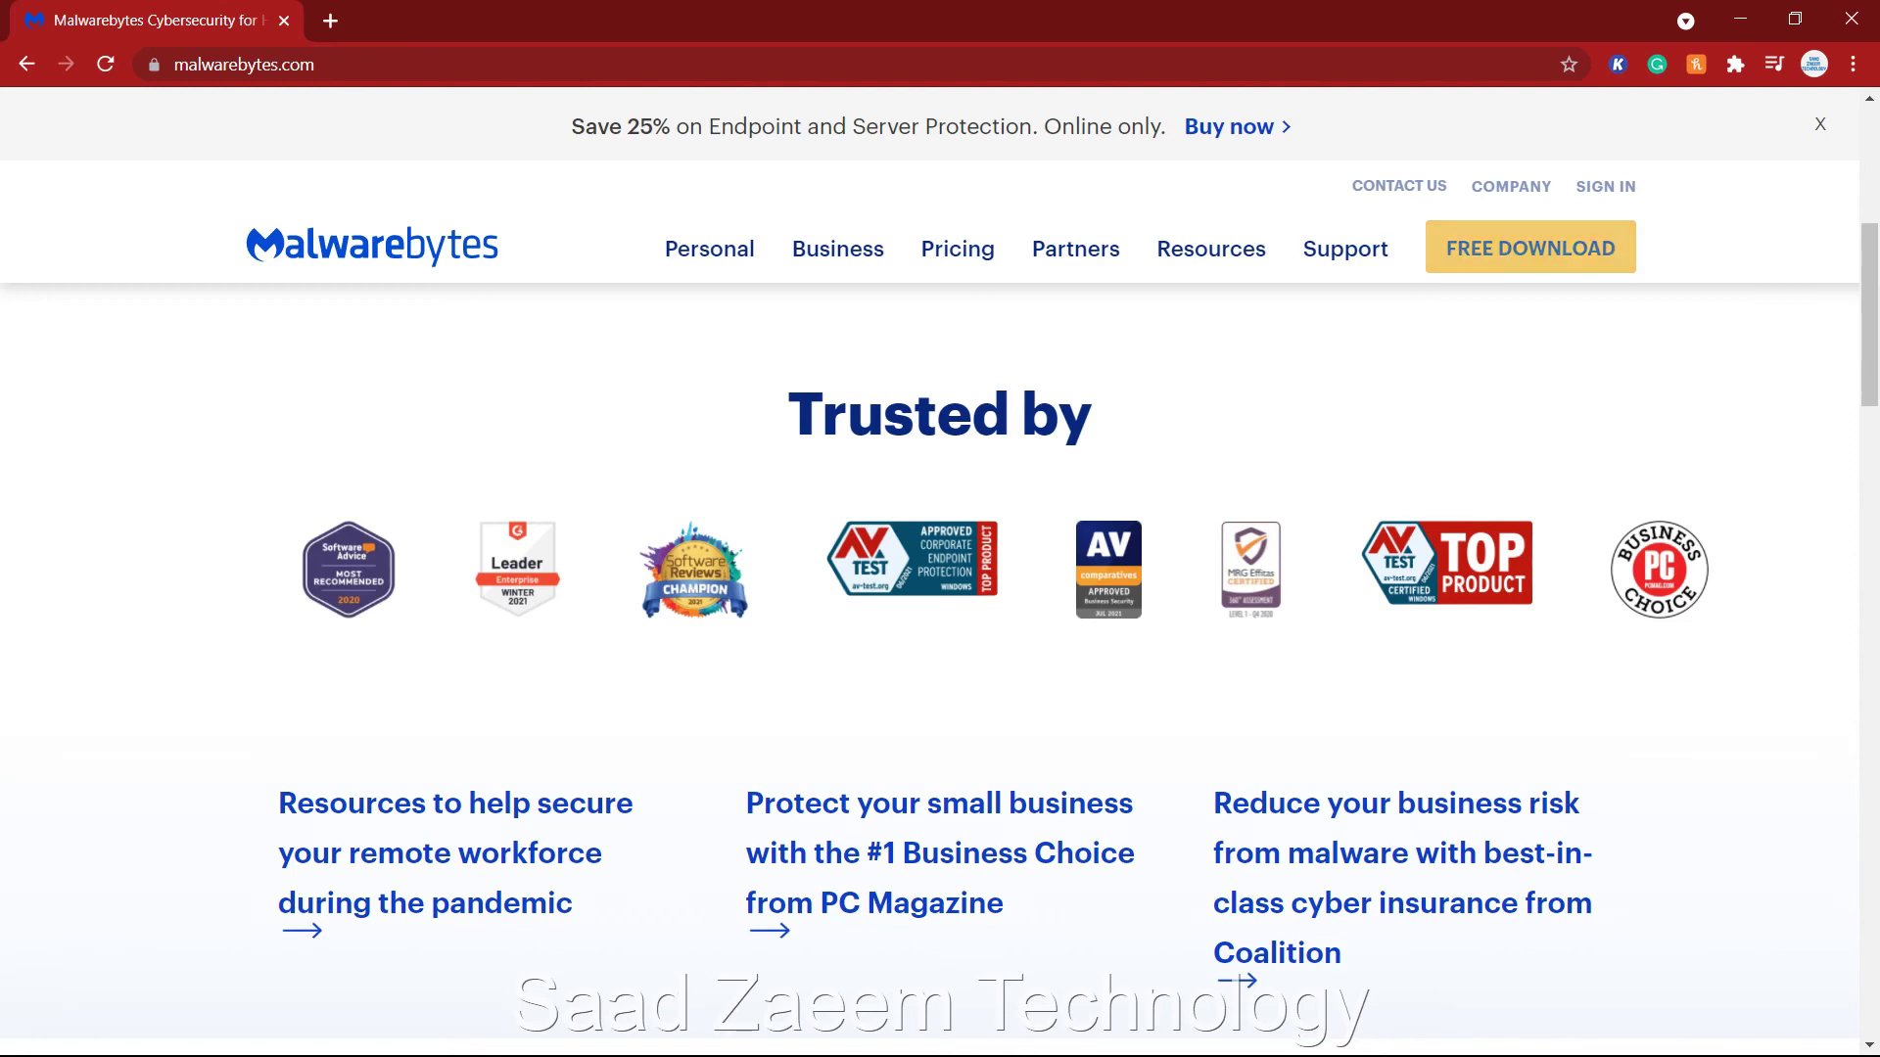
key(ctrl+l)
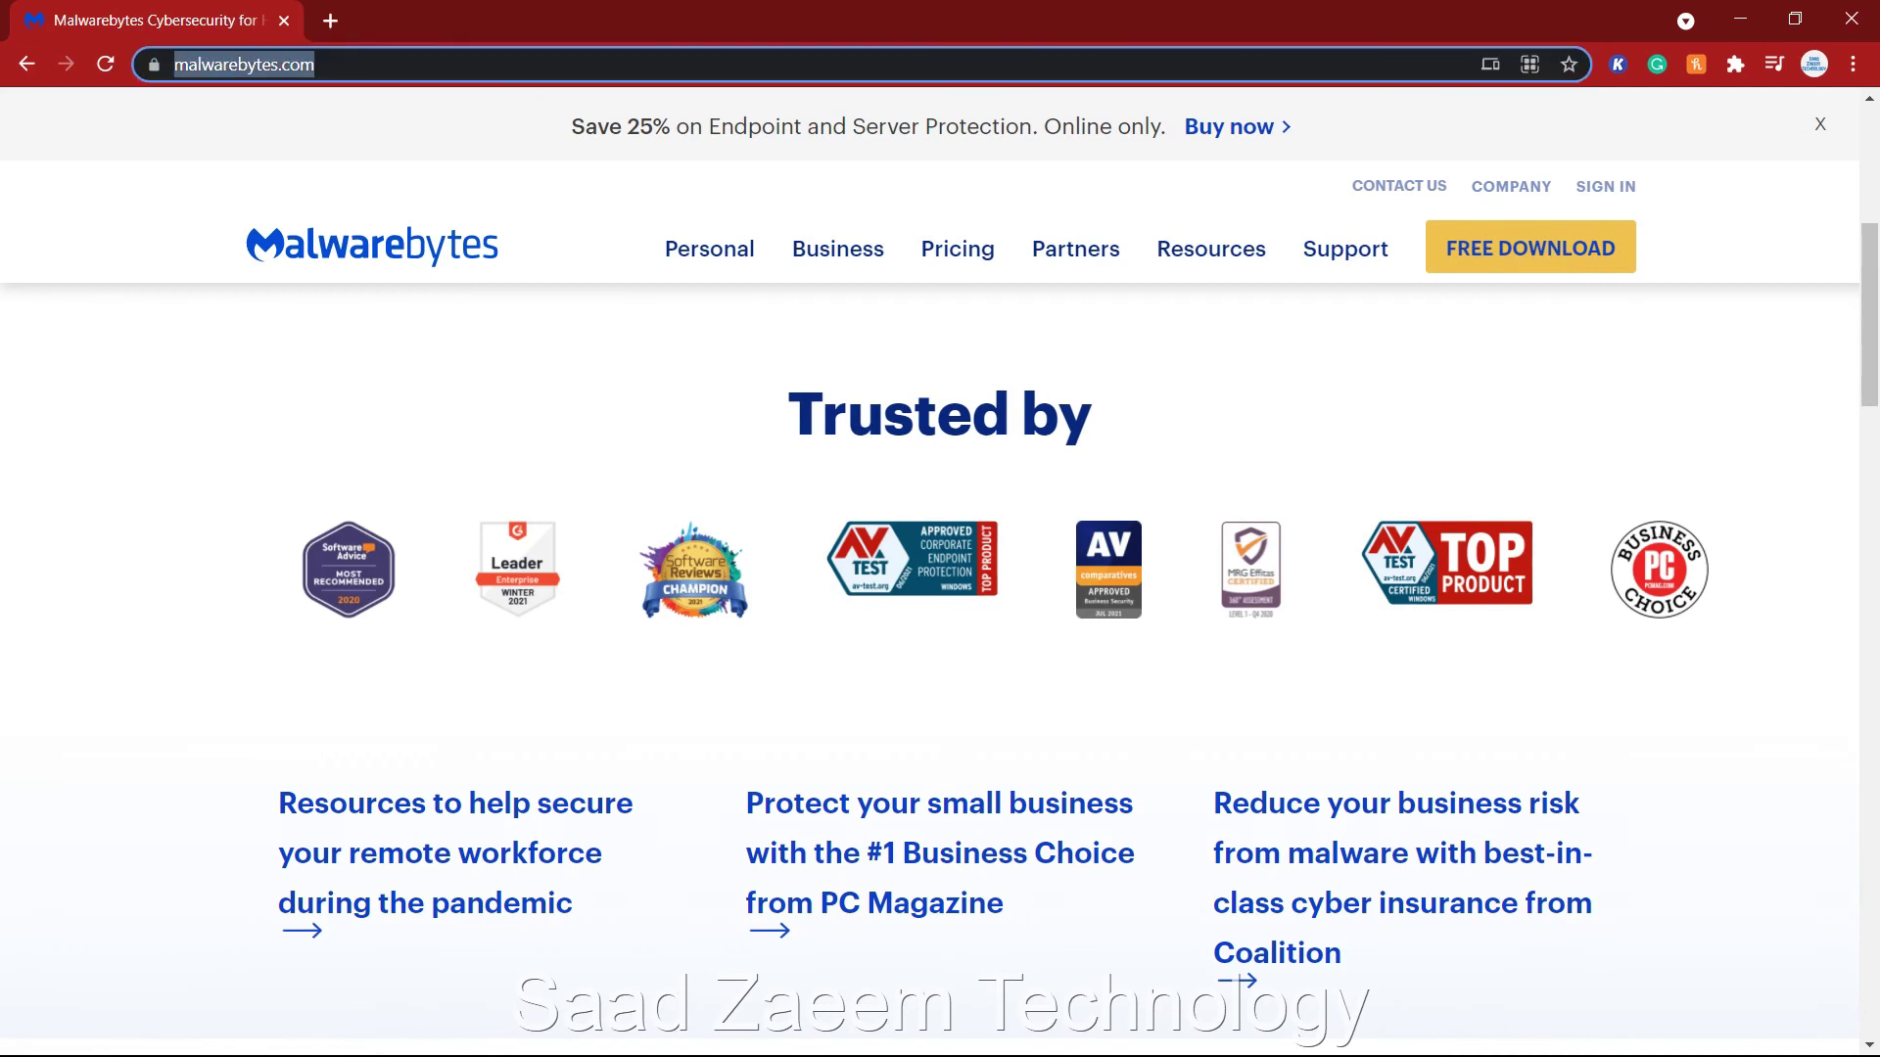
key(Right)
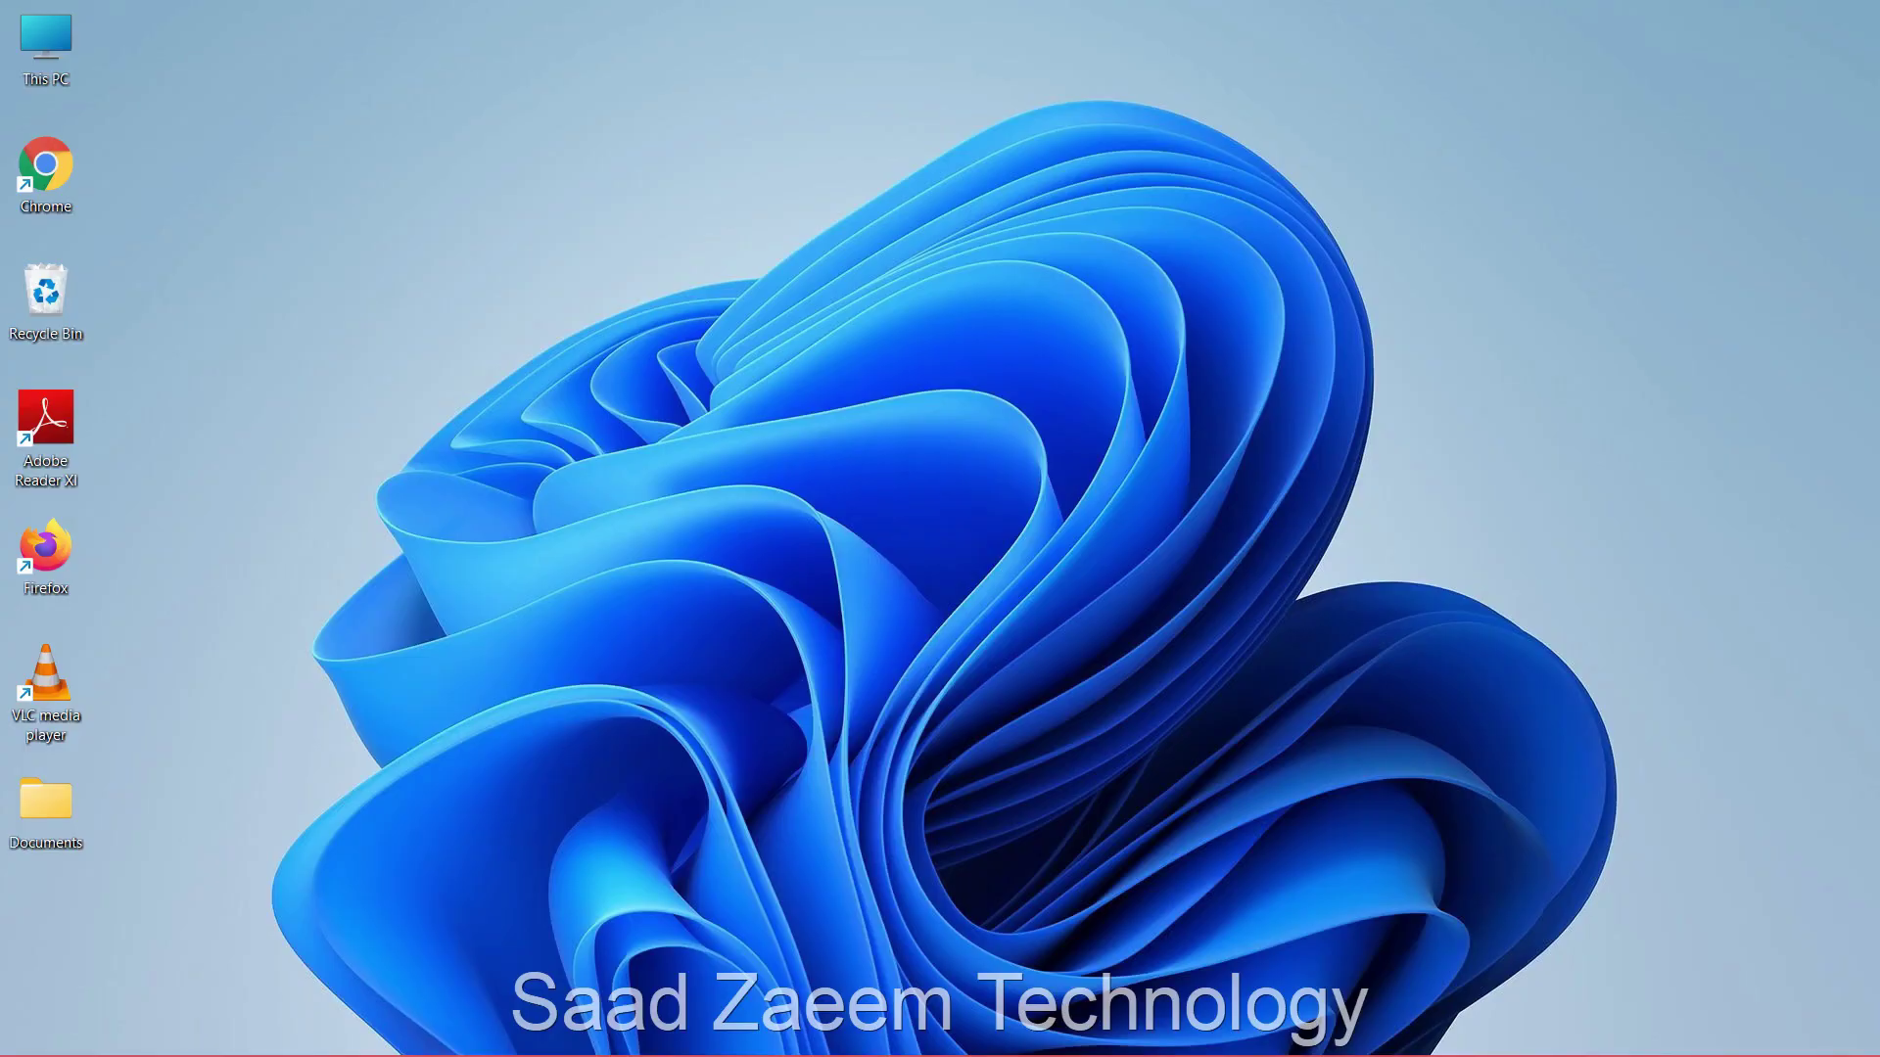
Search Windows for "cmd" and run Command Prompt as administrator
key(super)
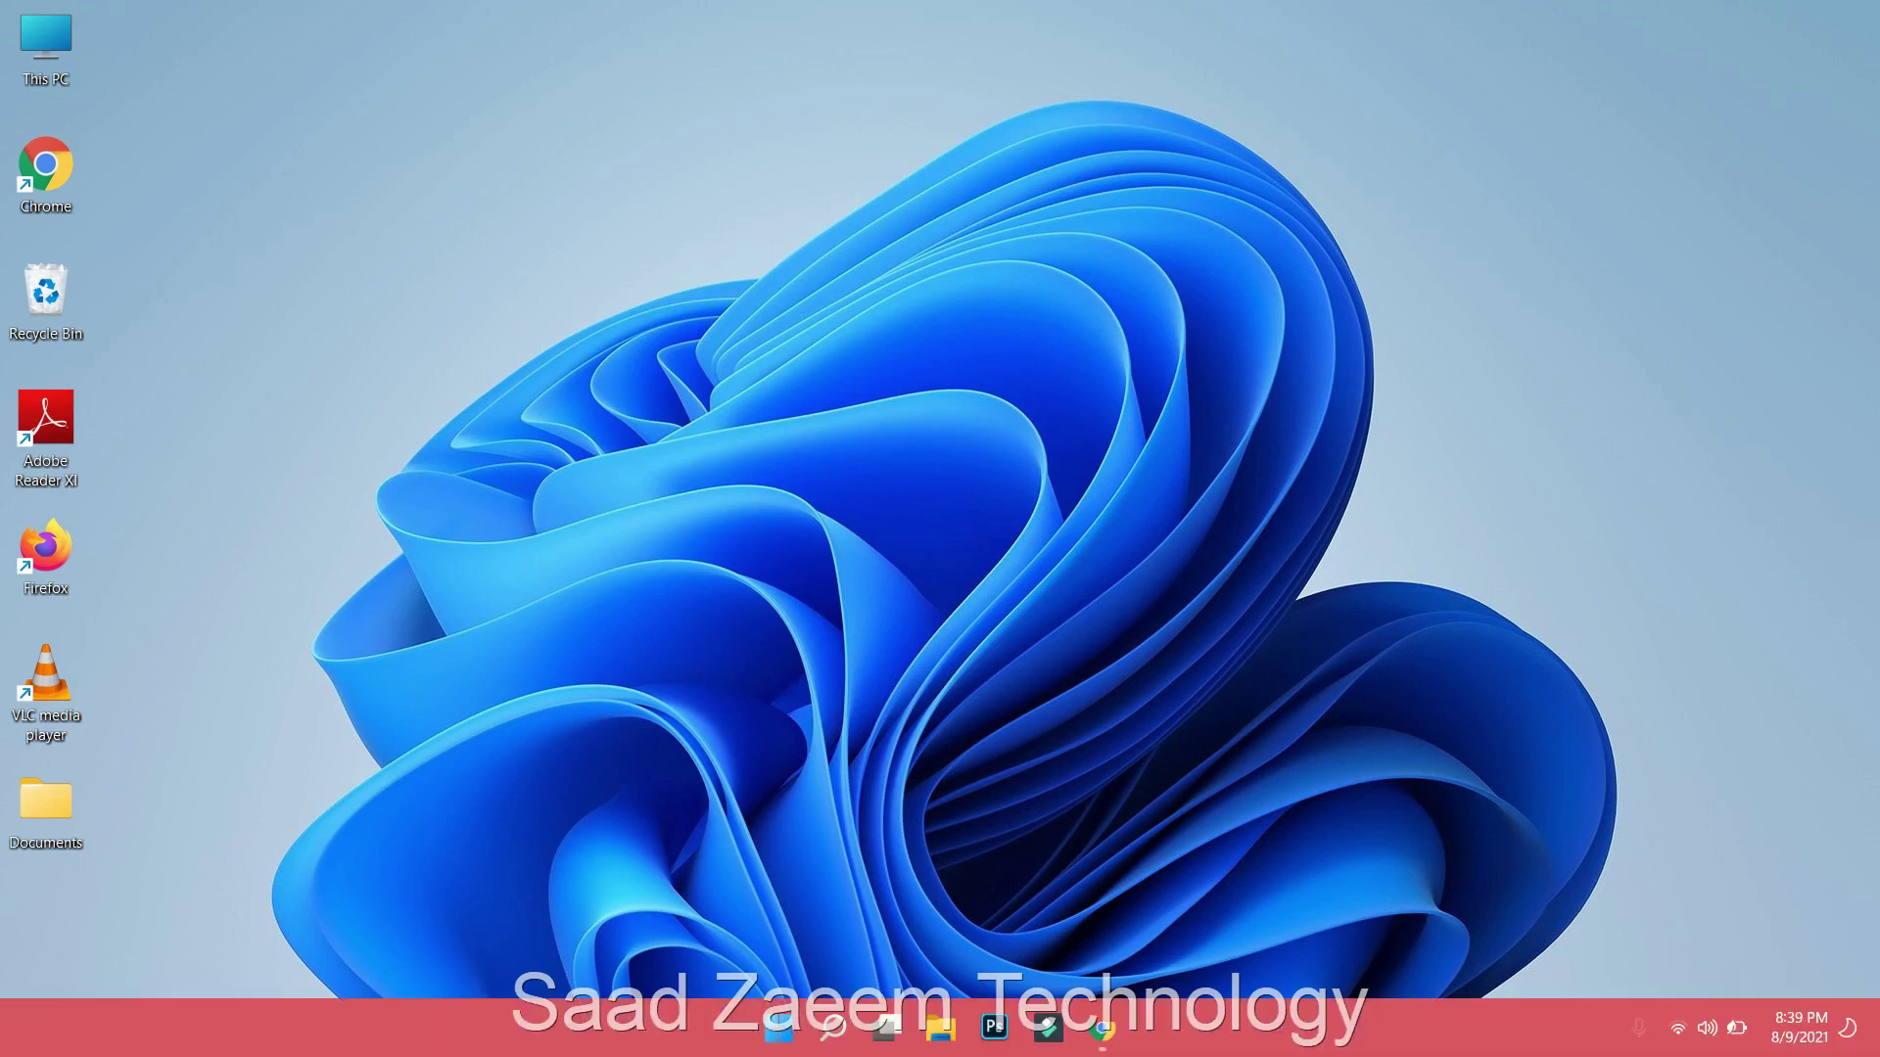
text(cmd)
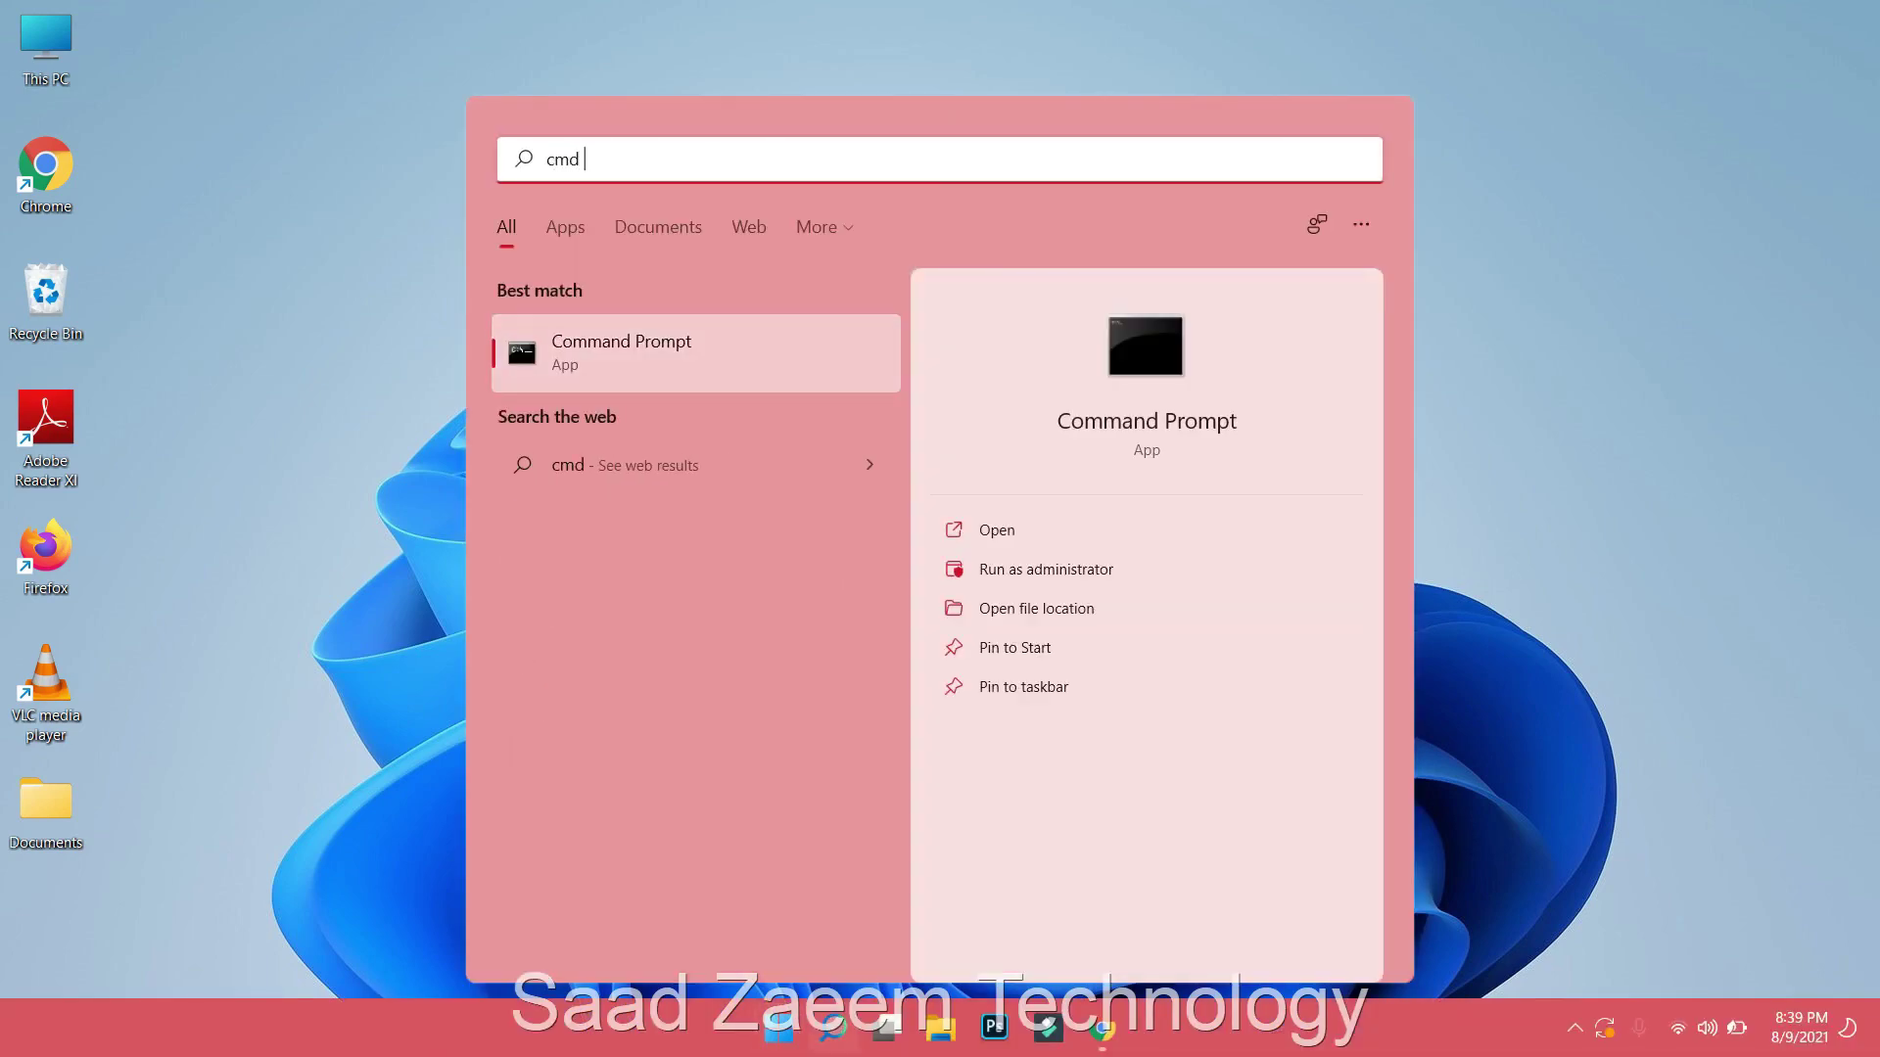
right_click(658, 344)
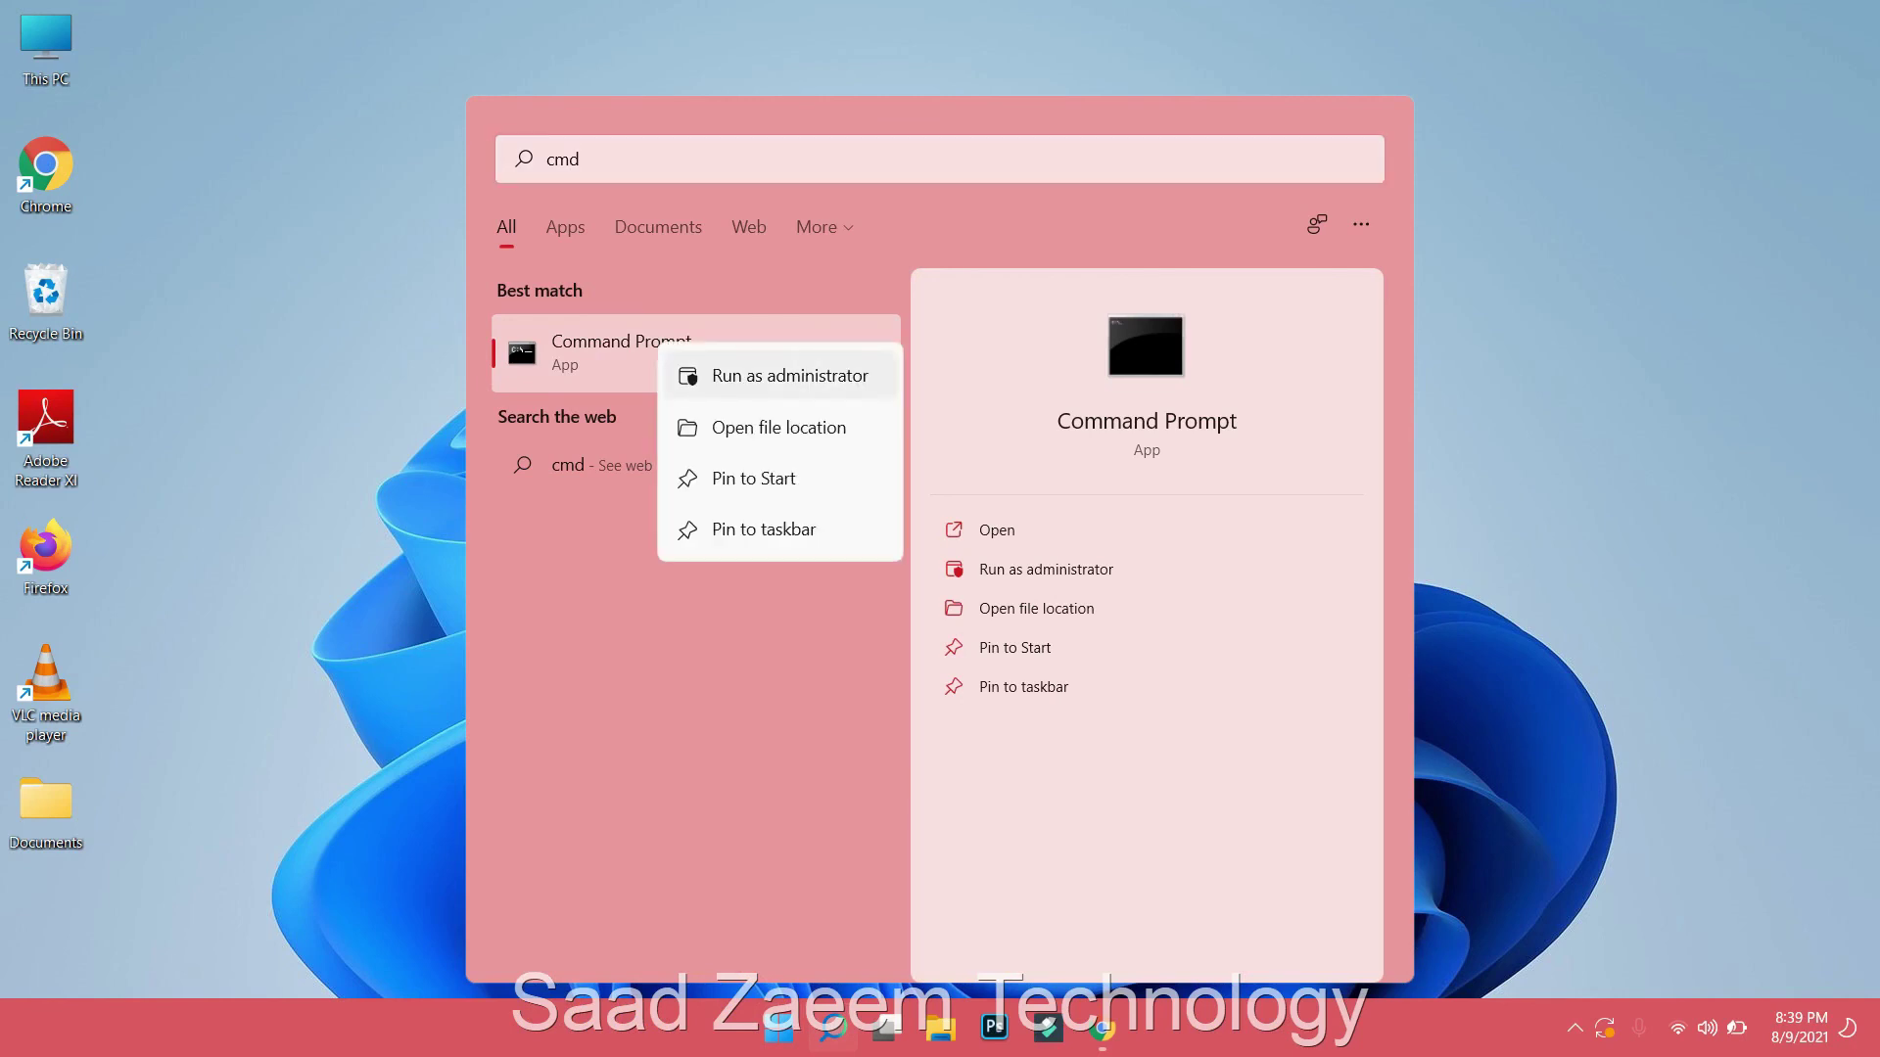
key(Return)
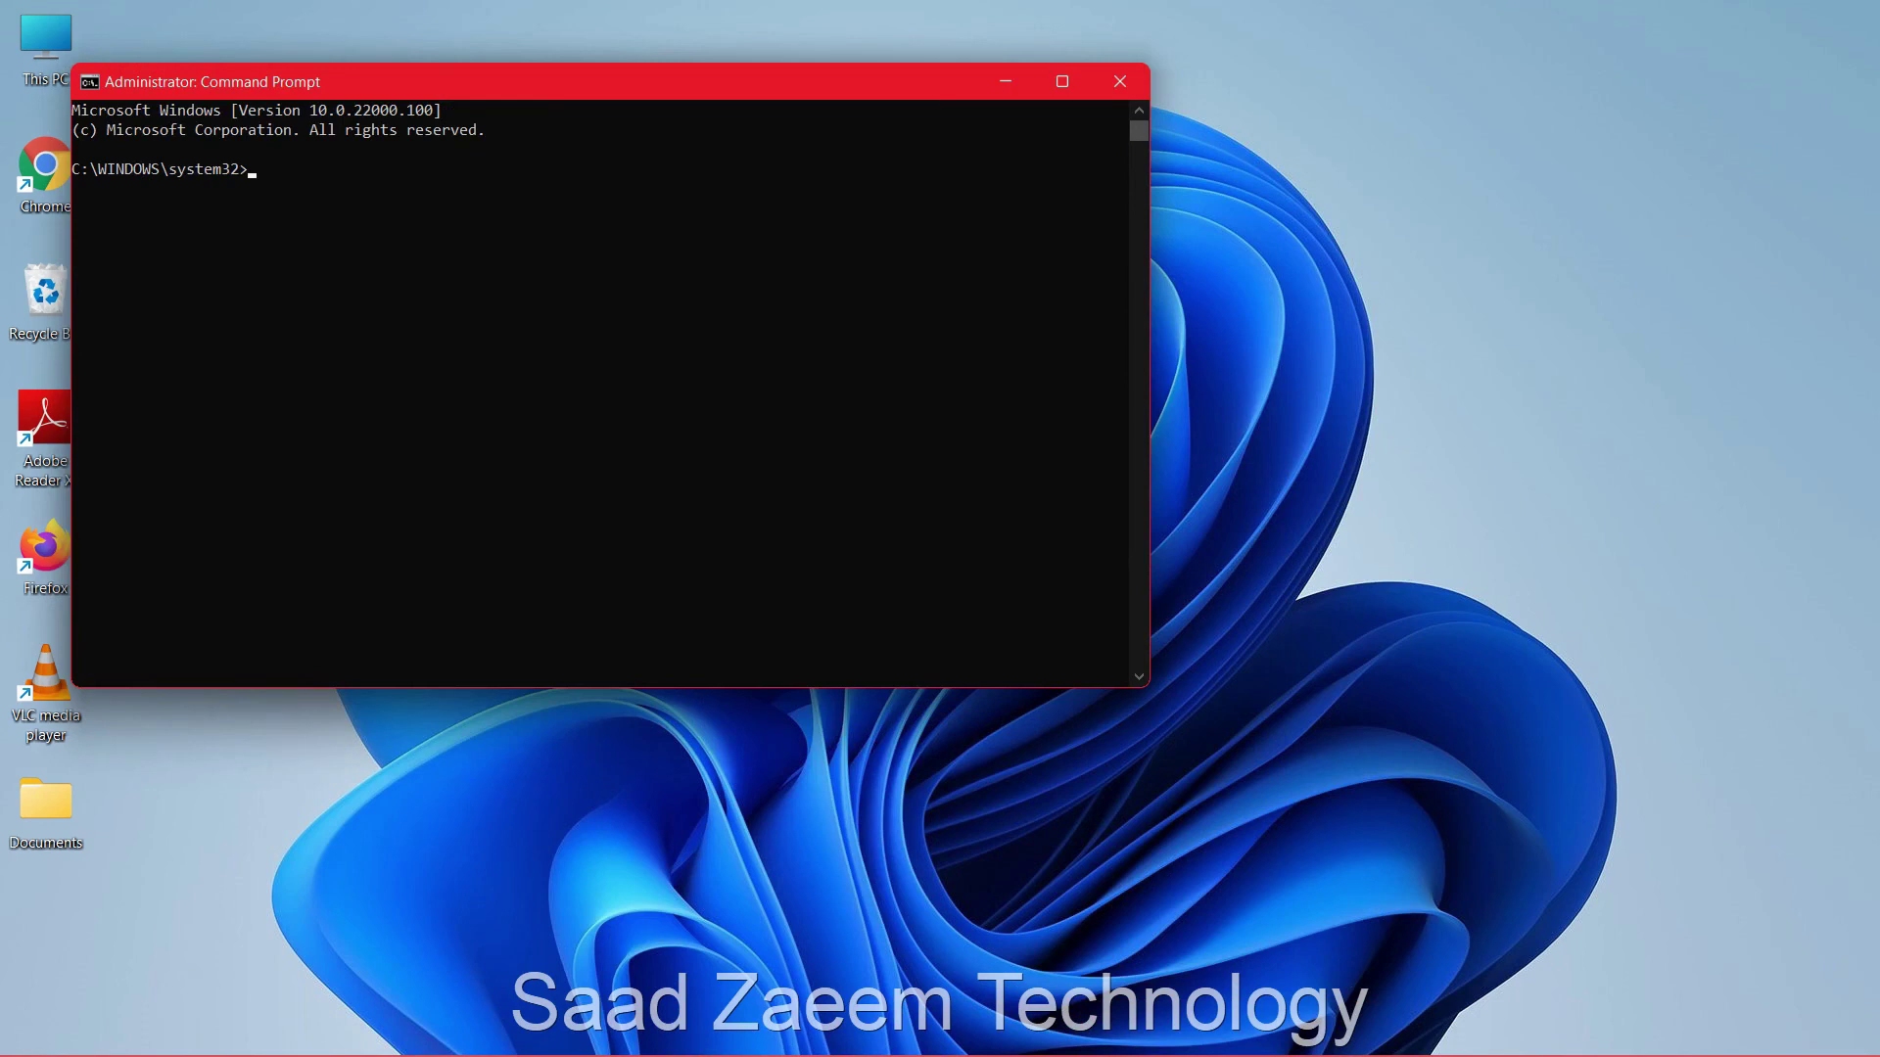
Move the Command Prompt window toward the middle of the desktop and run the system file check sfc /scannow
drag(726, 80, 1066, 114)
text(sf)
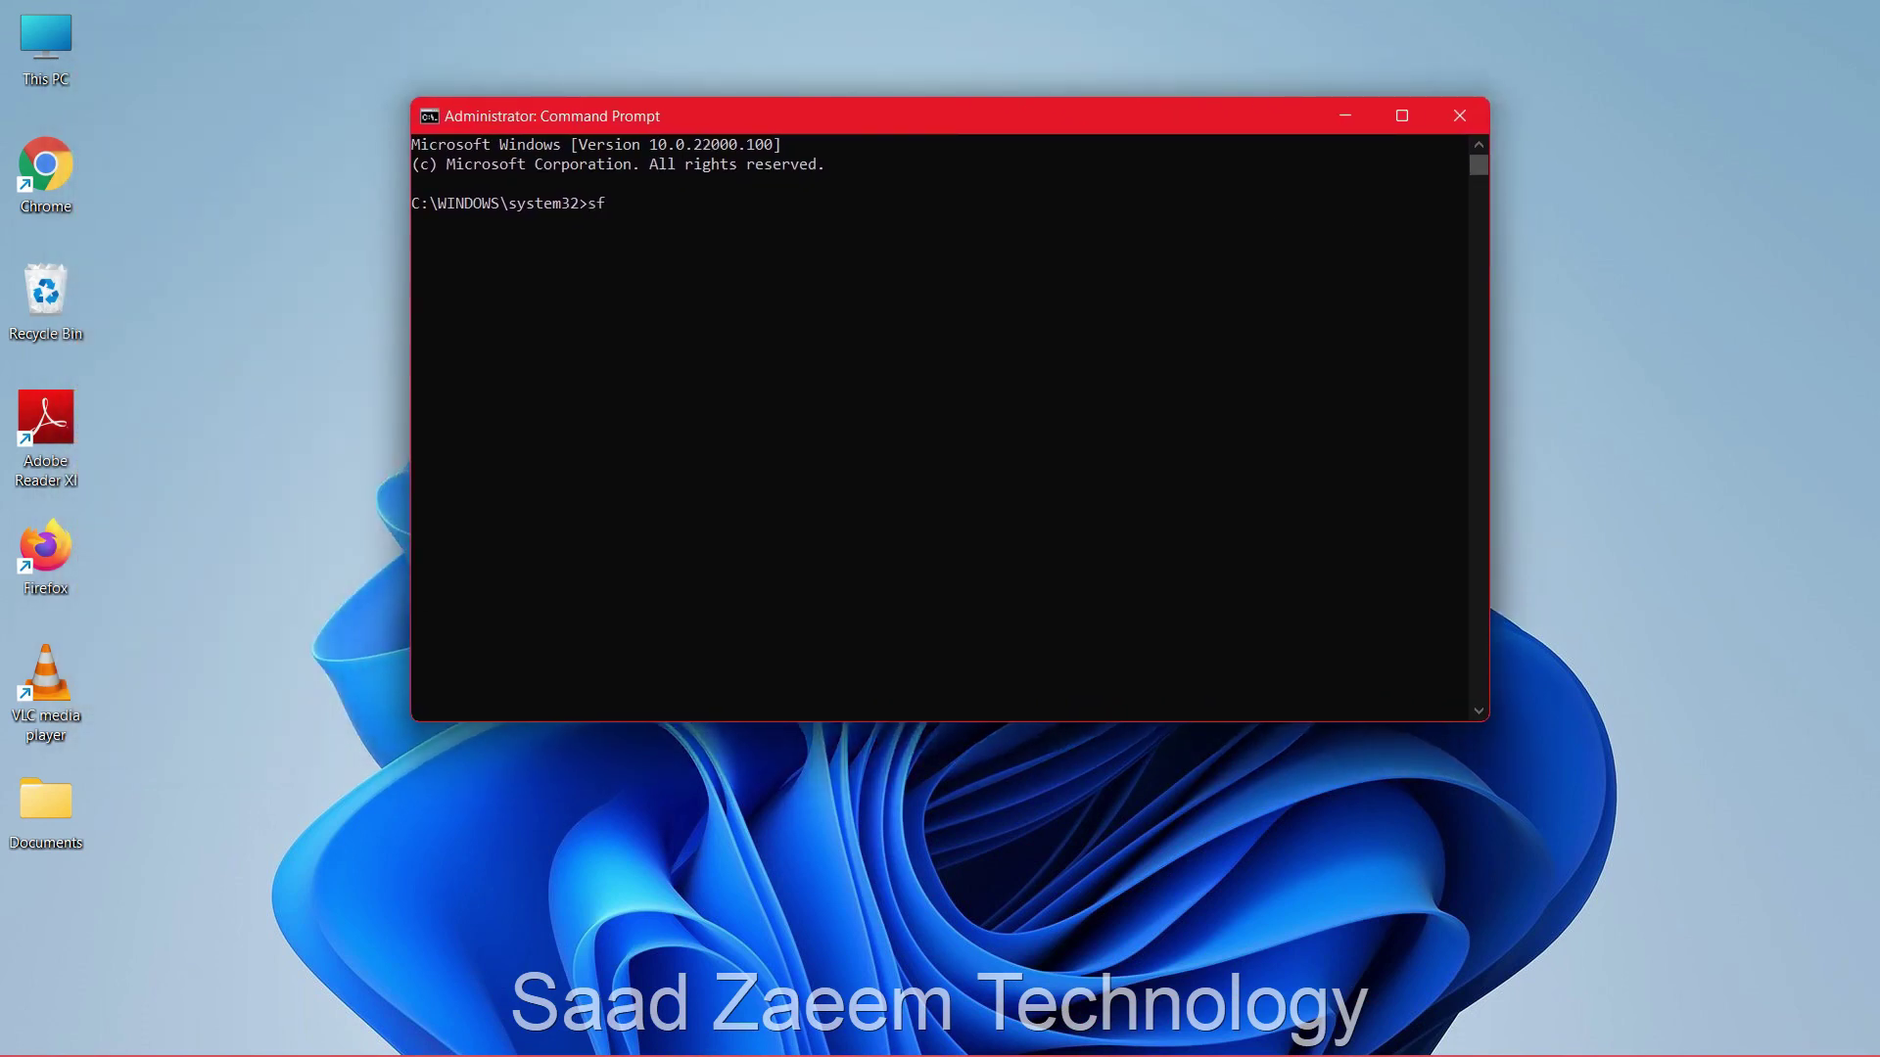
text(c /scannow)
key(Return)
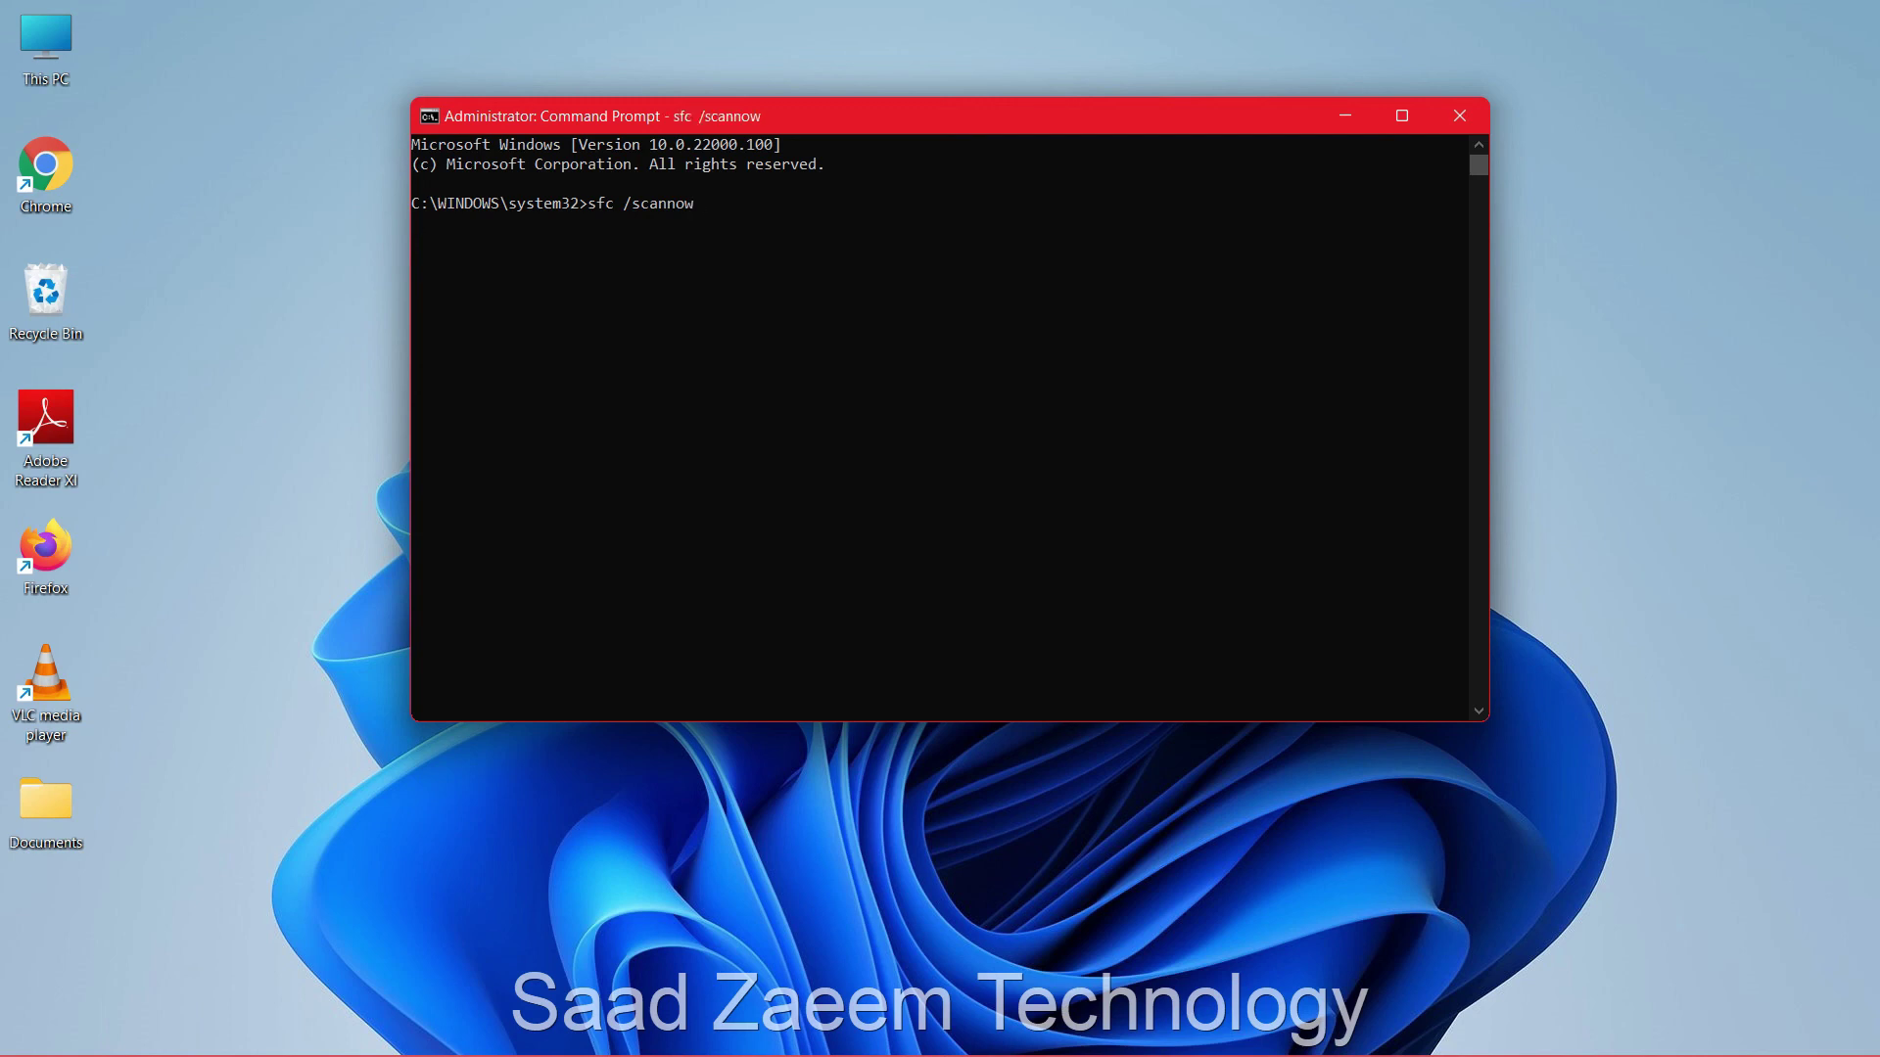